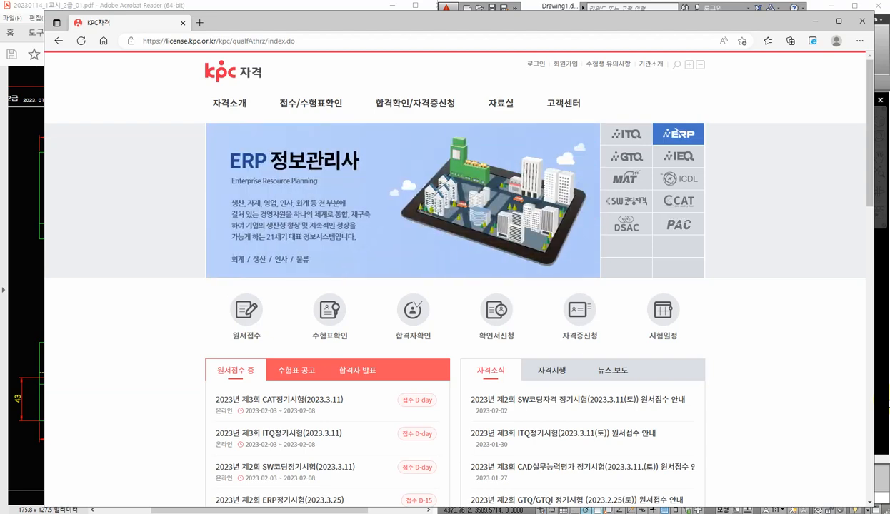
- Open the 기출/샘플문제 page in the 자료실 section of the KPC 자격 site
{"action": "left_click_drag", "start_coordinate": [586, 21], "coordinate": [581, 18]}
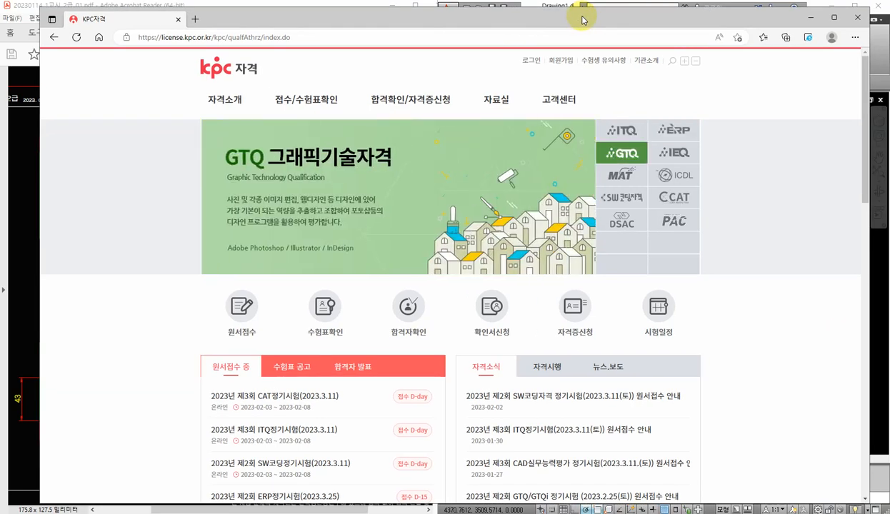
{"action": "mouse_move", "coordinate": [498, 101]}
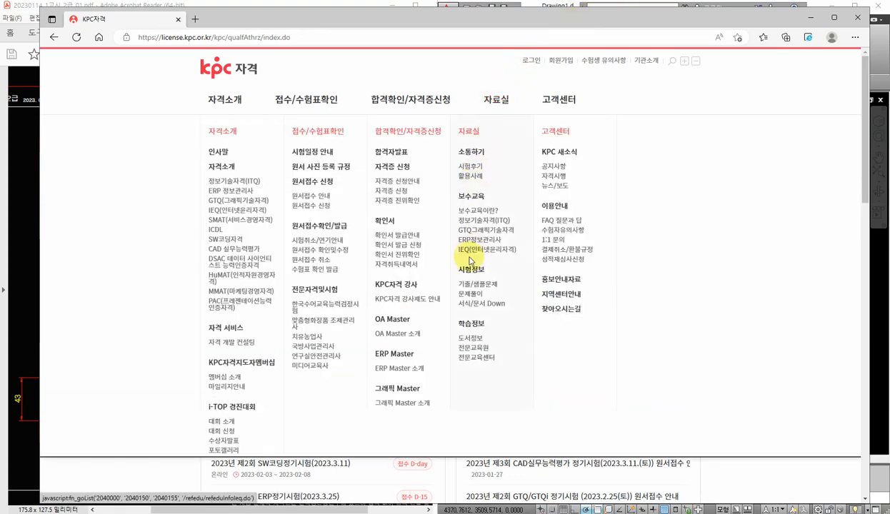
{"action": "left_click", "coordinate": [477, 287]}
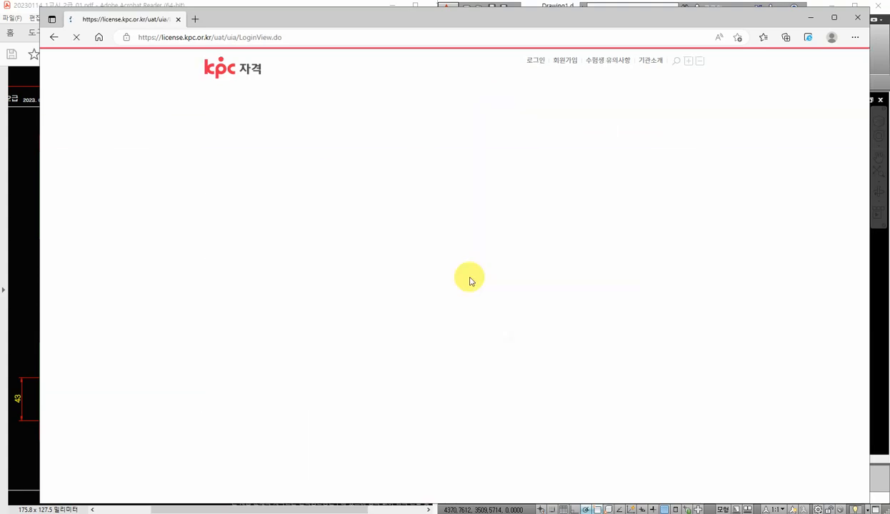
{"action": "mouse_move", "coordinate": [496, 98]}
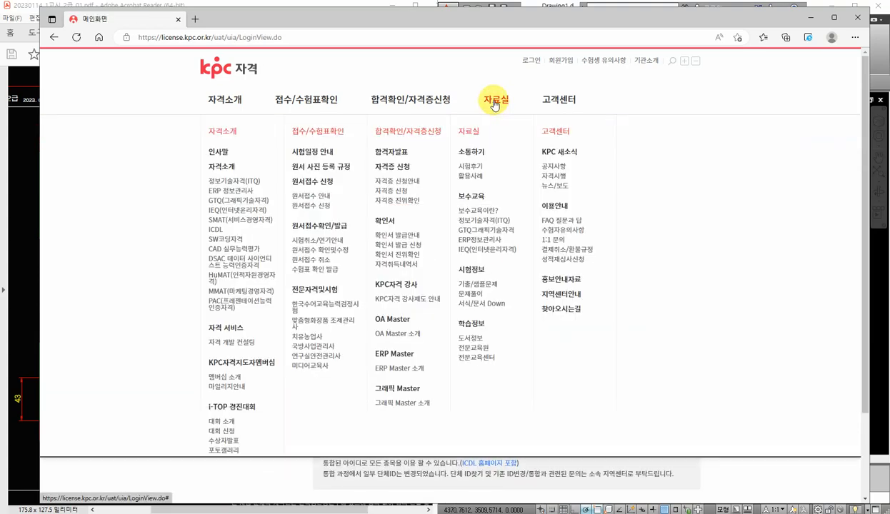
{"action": "left_click", "coordinate": [475, 287]}
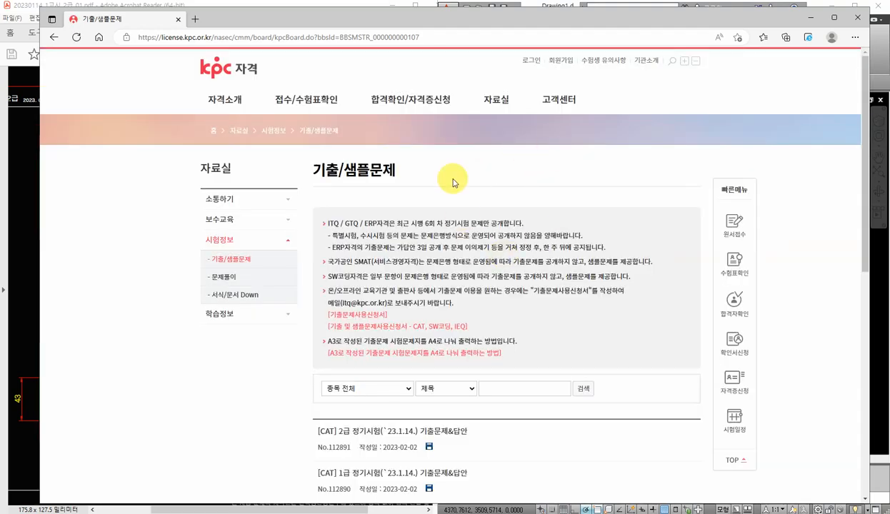
- Filter the past exam question list by the CAD 실무능력평가 subject and run the search
{"action": "scroll", "coordinate": [611, 315], "scroll_direction": "down", "scroll_amount": 2}
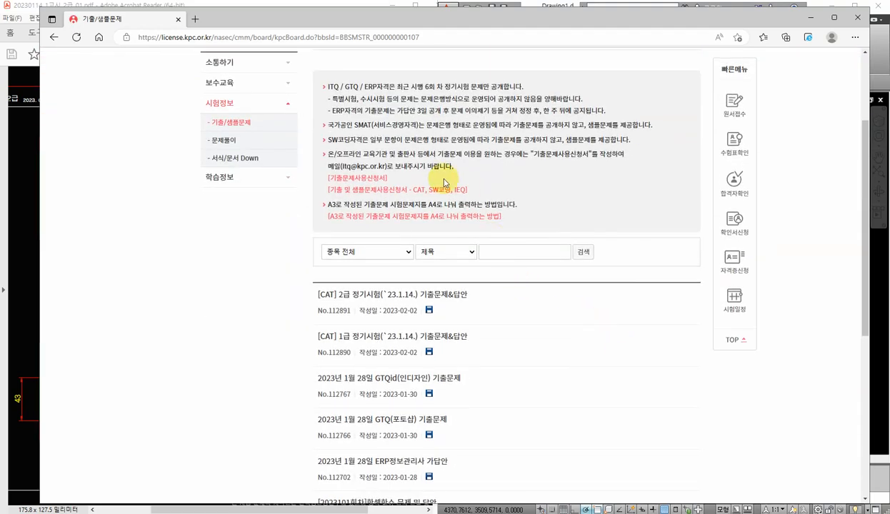
{"action": "scroll", "coordinate": [397, 194], "scroll_direction": "up", "scroll_amount": 1}
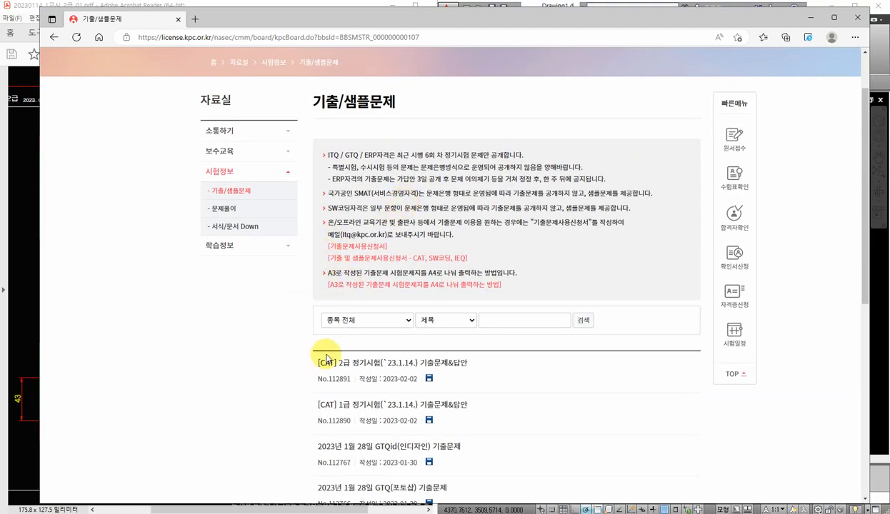
{"action": "left_click", "coordinate": [409, 322]}
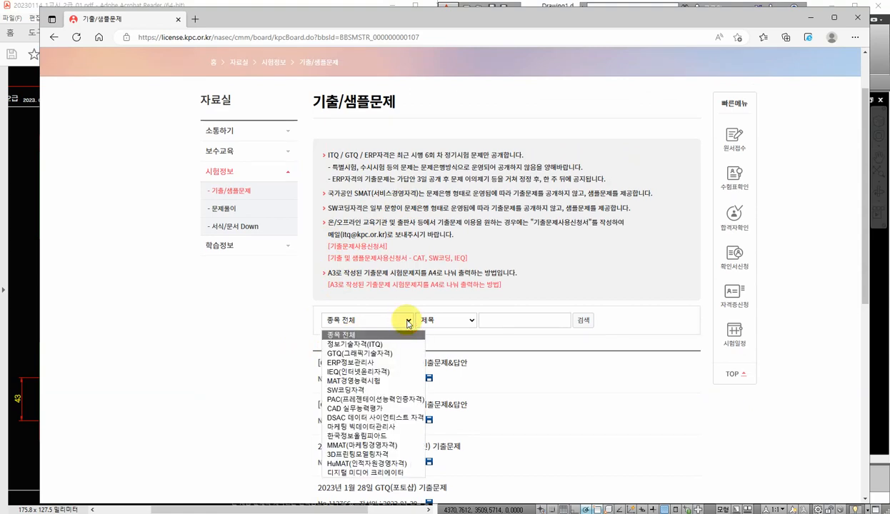
{"action": "left_click", "coordinate": [365, 409]}
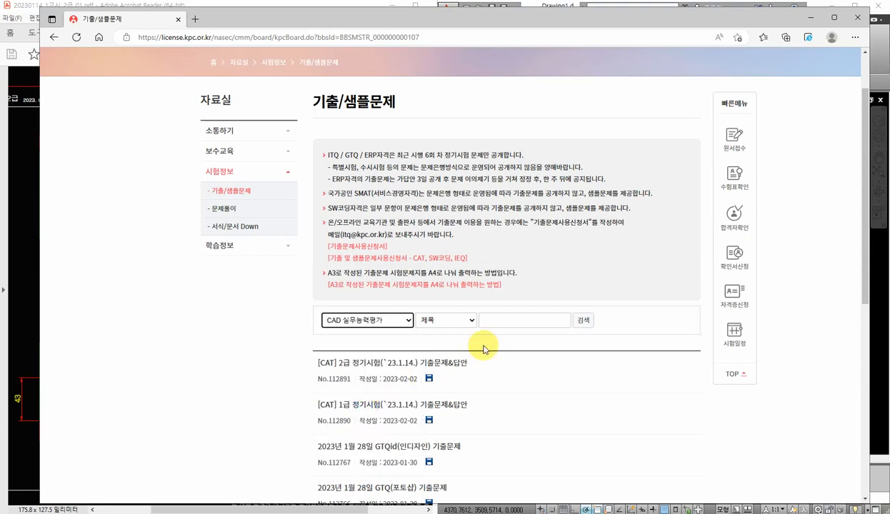
{"action": "left_click", "coordinate": [584, 321]}
- Open the post for the [CAT] 2급 정기시험(`23.1.14.) 기출문제&답안
{"action": "scroll", "coordinate": [628, 318], "scroll_direction": "down", "scroll_amount": 1}
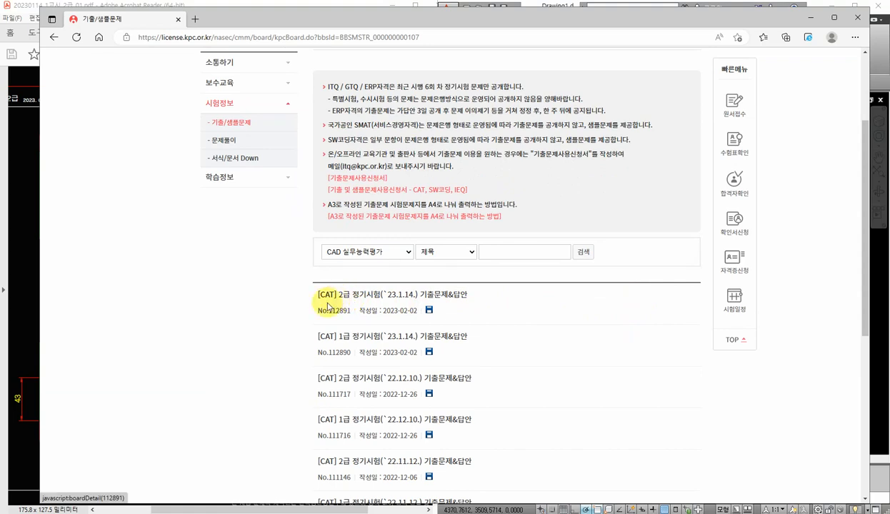
{"action": "scroll", "coordinate": [422, 313], "scroll_direction": "down", "scroll_amount": 2}
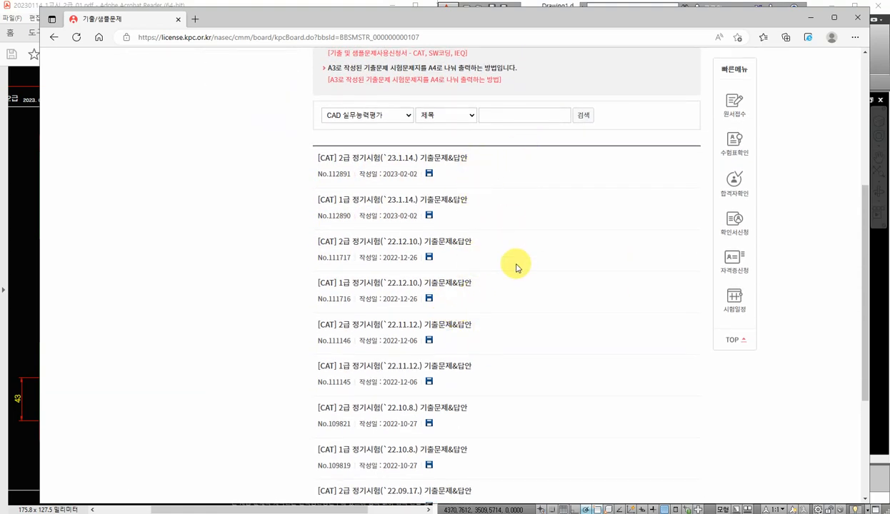
{"action": "left_click", "coordinate": [402, 160]}
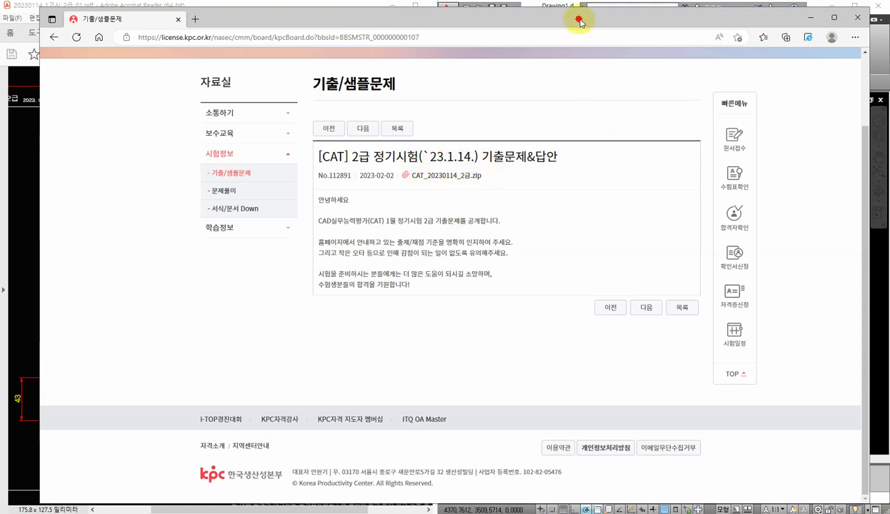
- Move the browser out of the way and examine the 1교시 folder inside CAT_20230114_2급 in File Explorer
{"action": "left_click_drag", "start_coordinate": [577, 20], "coordinate": [889, 122]}
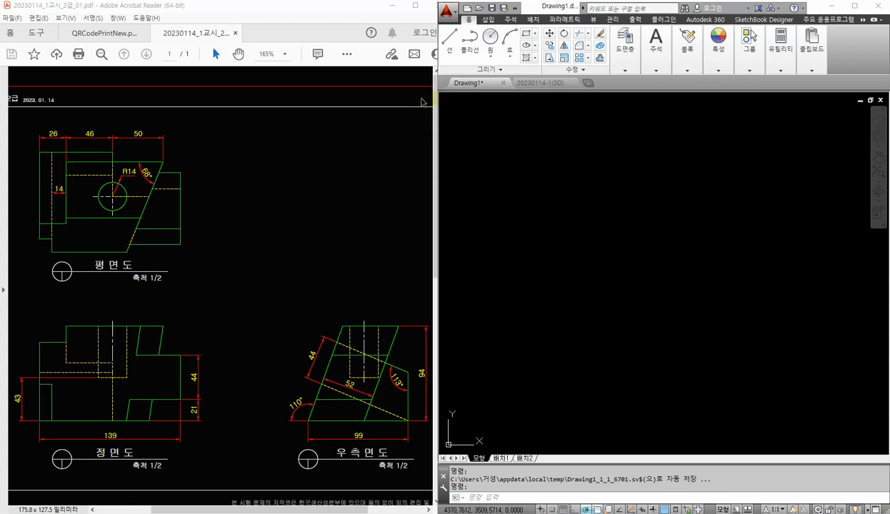
{"action": "key", "text": "alt+Tab"}
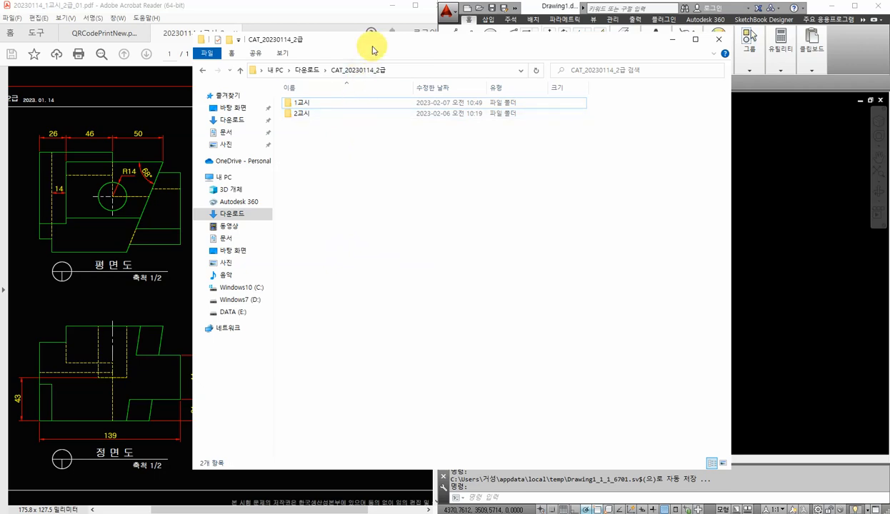
{"action": "left_click_drag", "start_coordinate": [367, 44], "coordinate": [384, 65]}
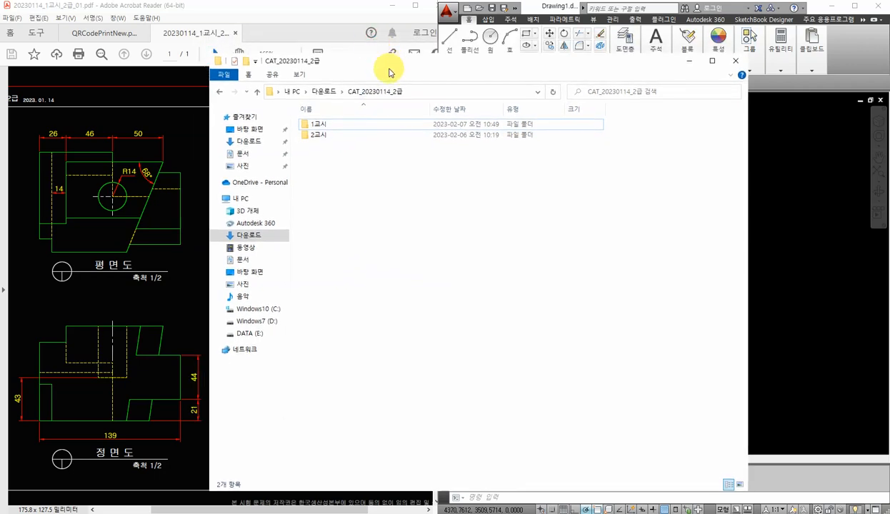
{"action": "double_click", "coordinate": [323, 123]}
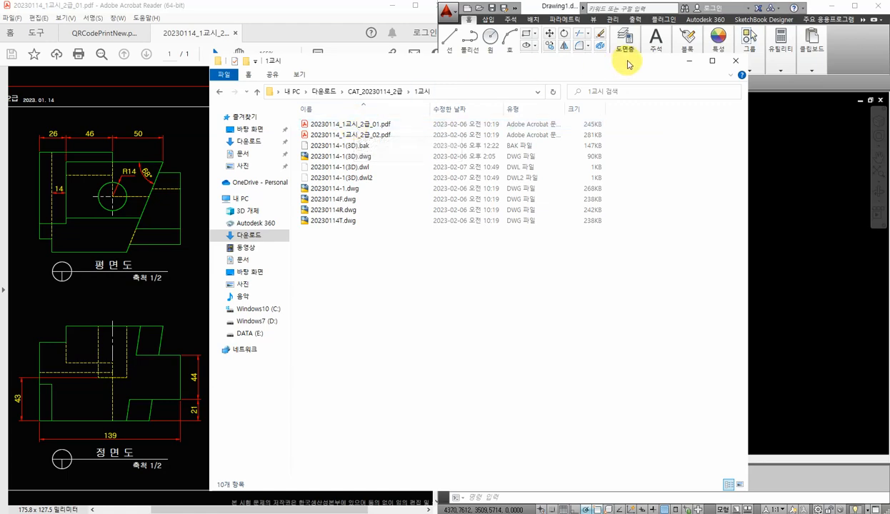
{"action": "left_click", "coordinate": [687, 63]}
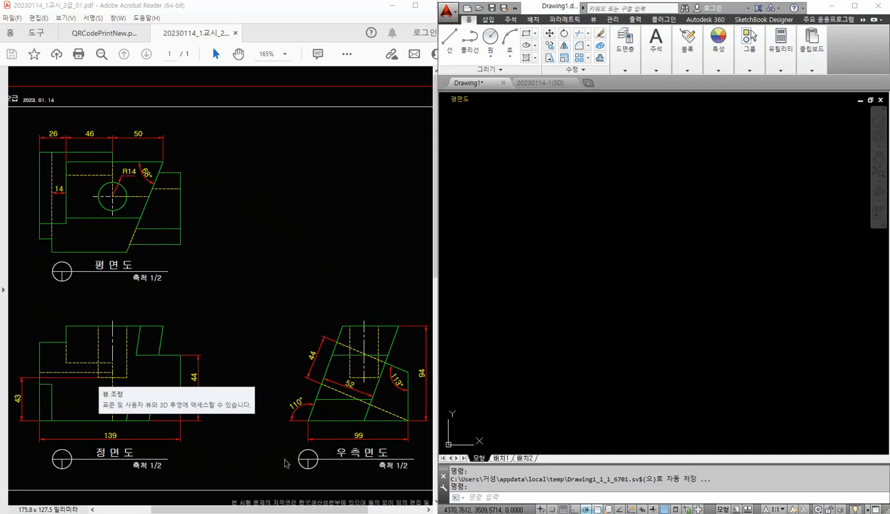
{"action": "left_click", "coordinate": [565, 251]}
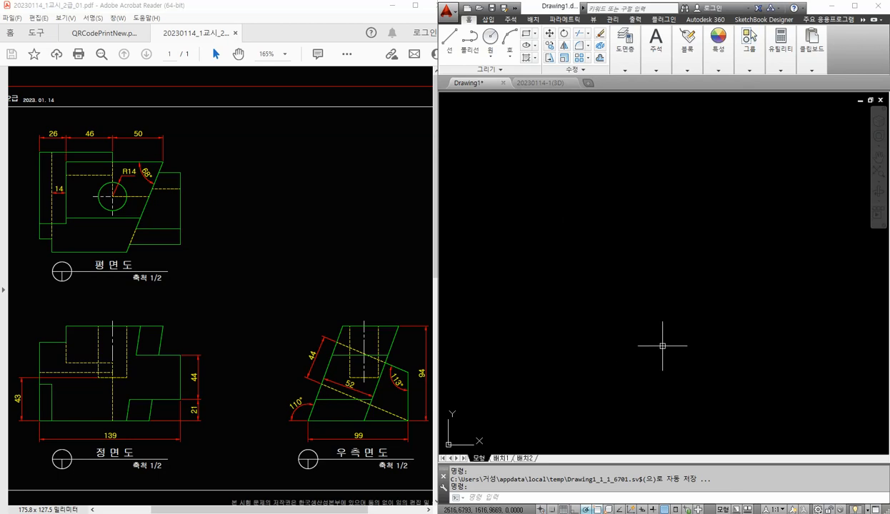
{"action": "left_click", "coordinate": [735, 303]}
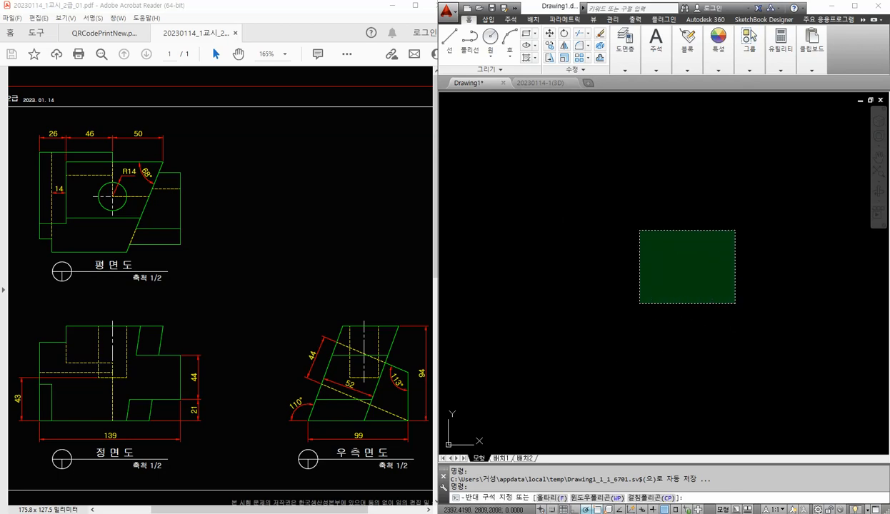
{"action": "left_click", "coordinate": [512, 171]}
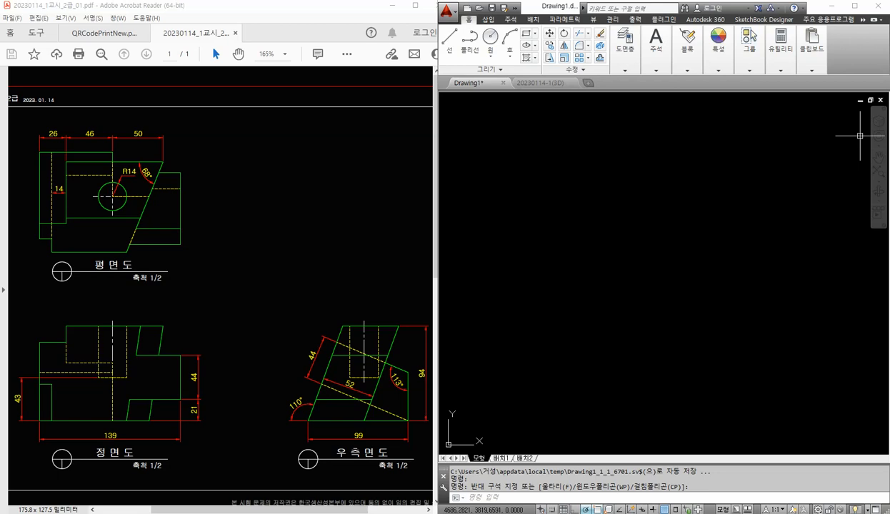
- Add an on-screen text note over the empty drawing area with the first line "1.저장 CTRL+S"
{"action": "left_click", "coordinate": [488, 160]}
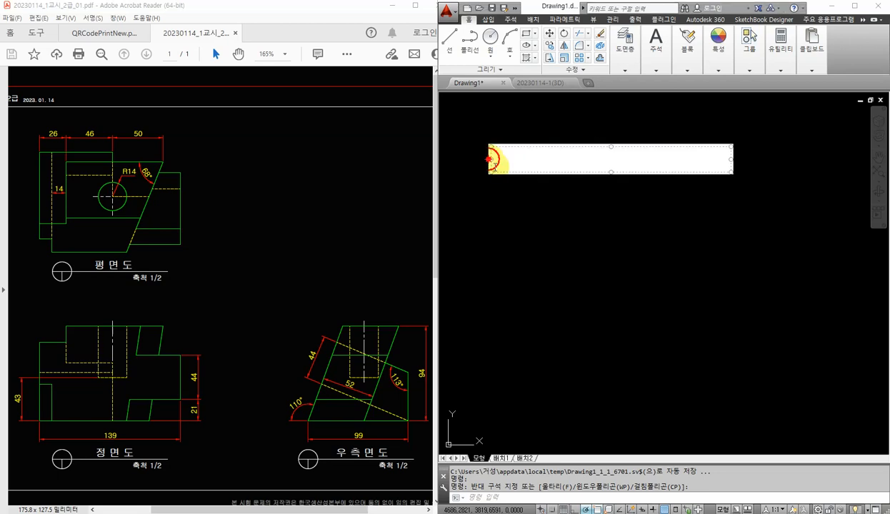
{"action": "type", "text": "1."}
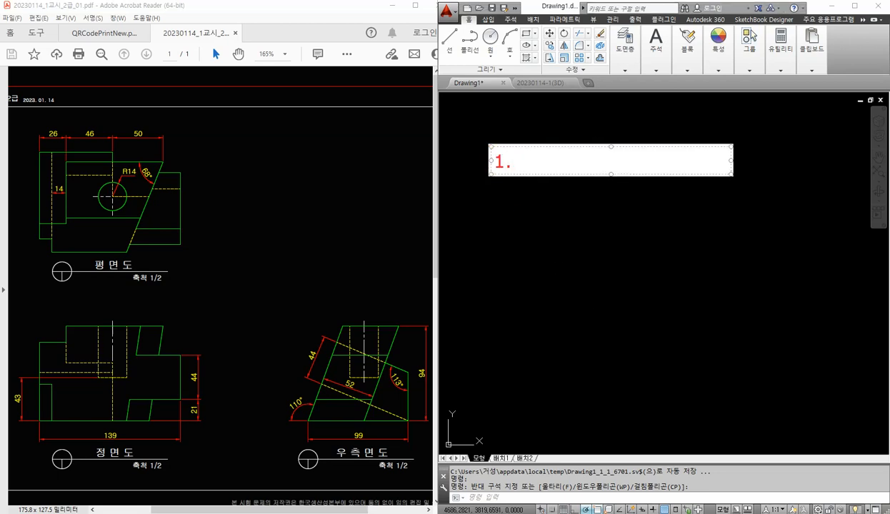
{"action": "type", "text": "저장"}
{"action": "type", "text": "CTRL"}
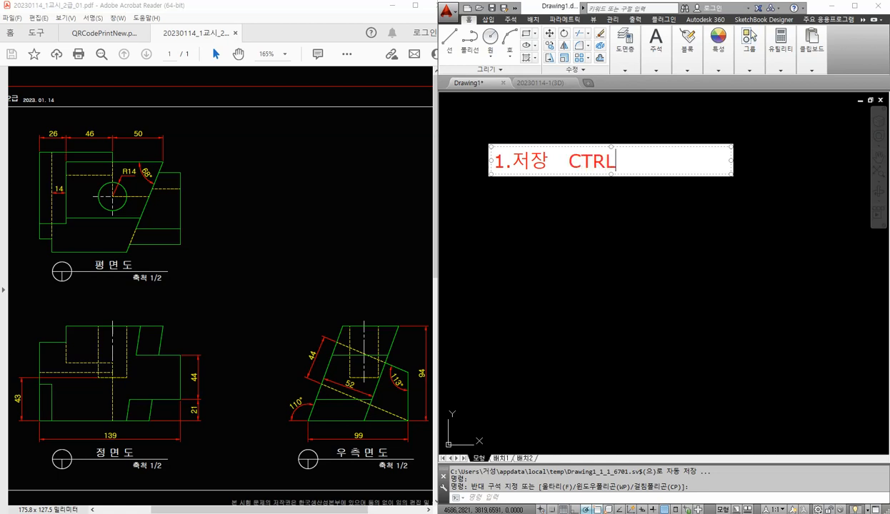
{"action": "type", "text": "+S"}
{"action": "key", "text": "Return"}
- Add the lines "2.도면층설정 LA" and "3.문자설정 ST" to the on-screen note
{"action": "type", "text": "2"}
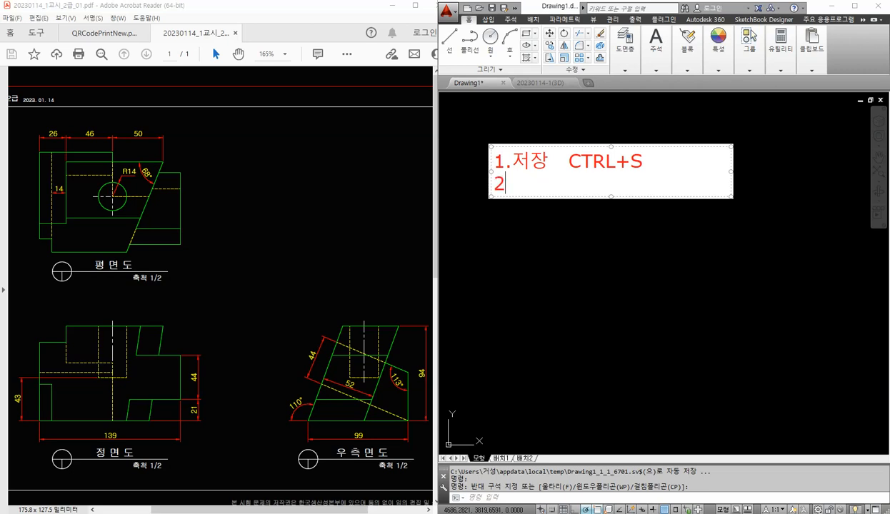
{"action": "type", "text": ".도면층설정"}
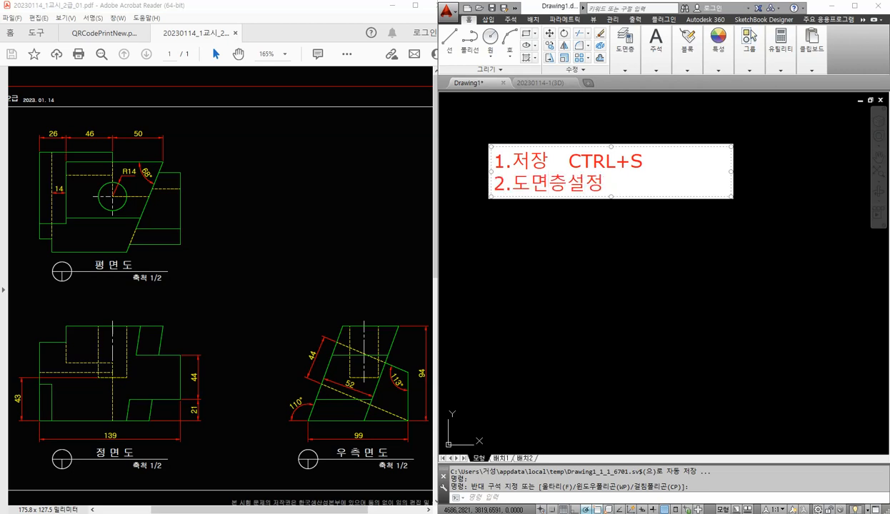
{"action": "type", "text": " LA"}
{"action": "key", "text": "Return"}
{"action": "type", "text": "3."}
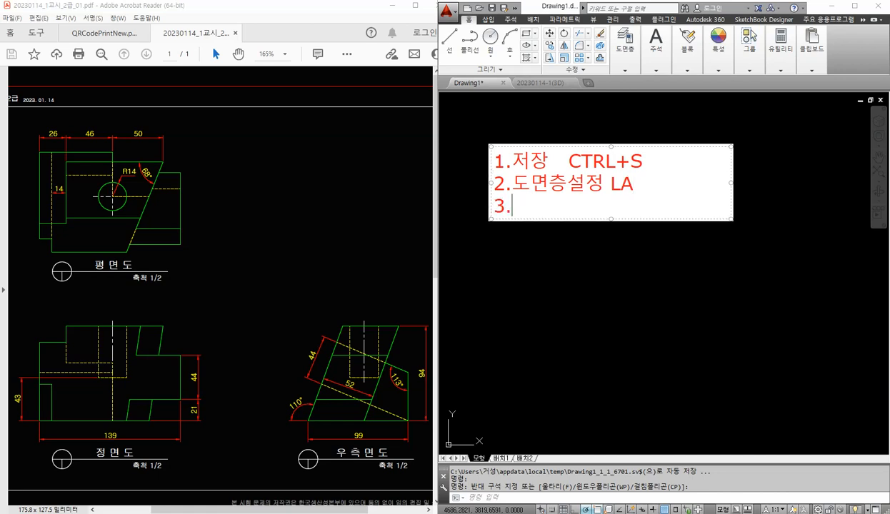
{"action": "type", "text": "문자설"}
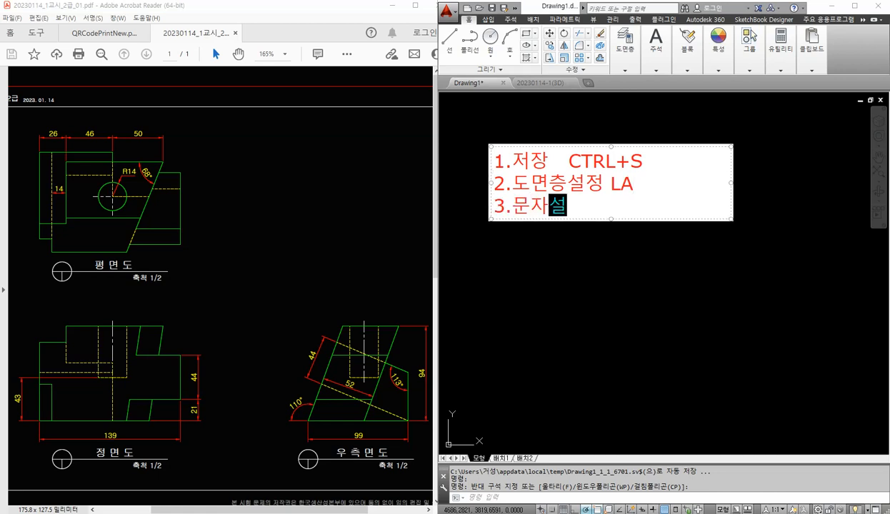
{"action": "type", "text": "정 ST"}
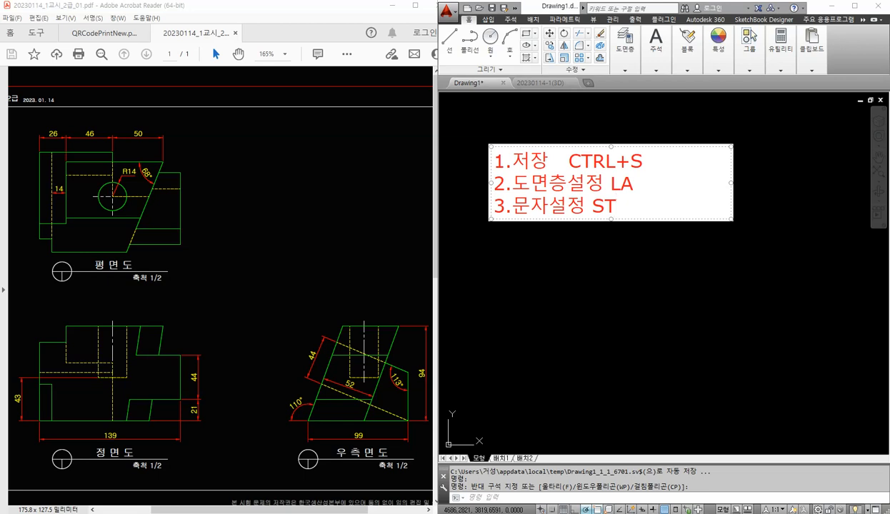
{"action": "key", "text": "Return"}
- Add the lines "4.치수설정 D" and "5.객체스냅설정 OS" to the on-screen note
{"action": "type", "text": "4."}
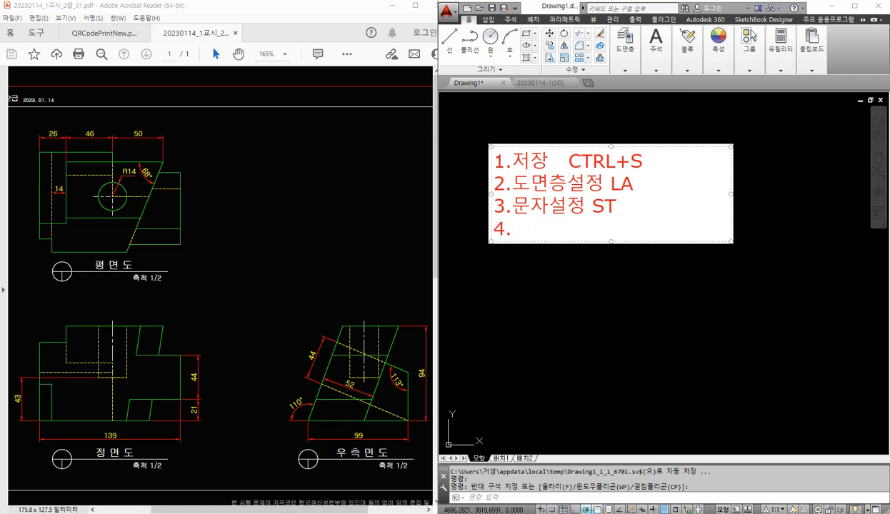
{"action": "type", "text": "치수설정 "}
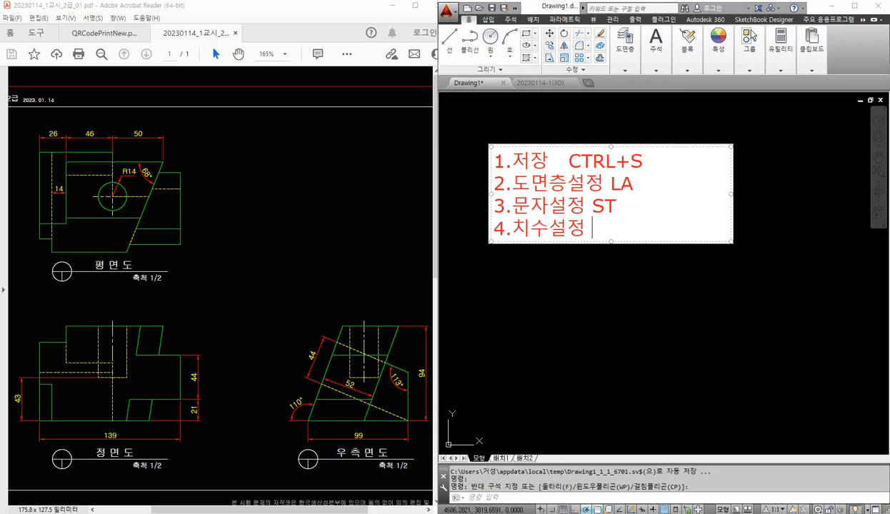
{"action": "type", "text": "D"}
{"action": "key", "text": "Return"}
{"action": "type", "text": "5"}
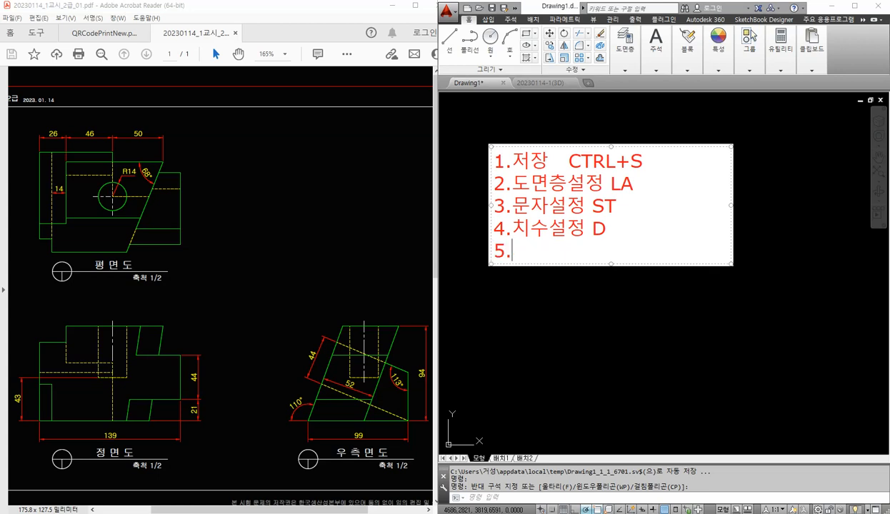
{"action": "type", "text": ".객체스냅설ㅈ"}
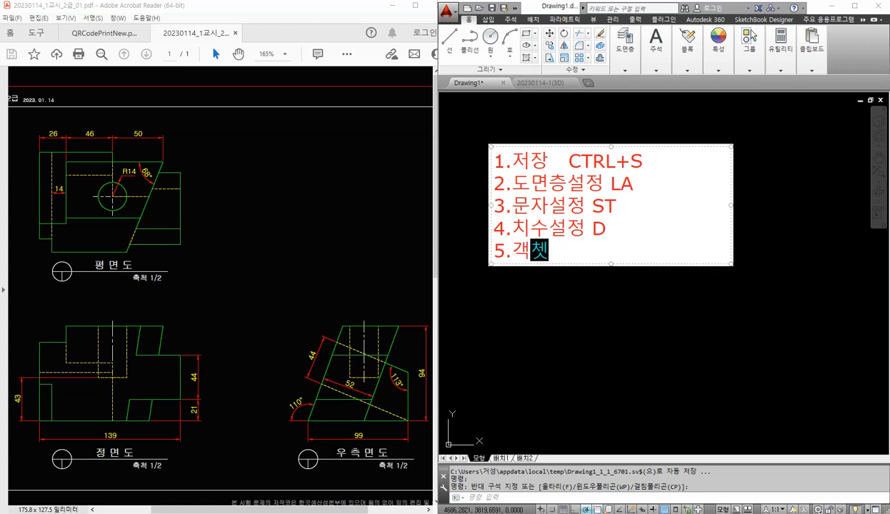
{"action": "type", "text": "ㅓㅇ OS"}
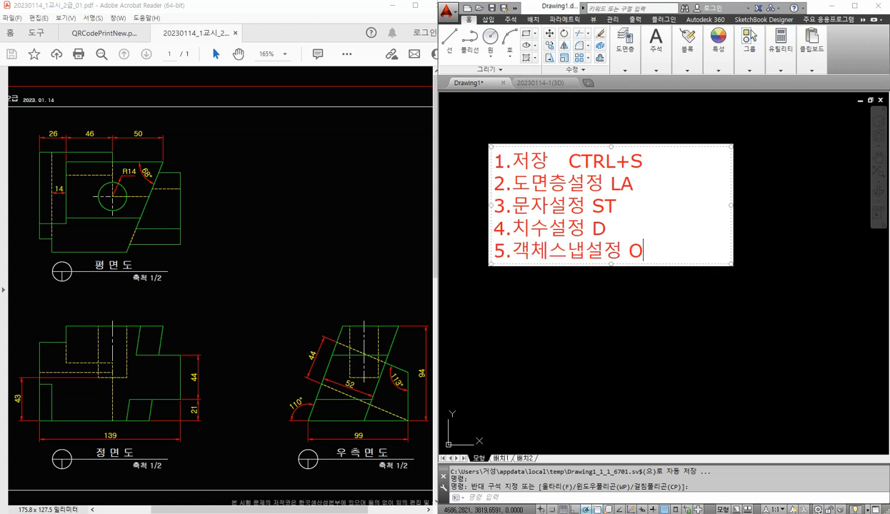
{"action": "key", "text": "Return"}
- Add the line "6.CAD환경설정 OP" to the on-screen note
{"action": "type", "text": "6."}
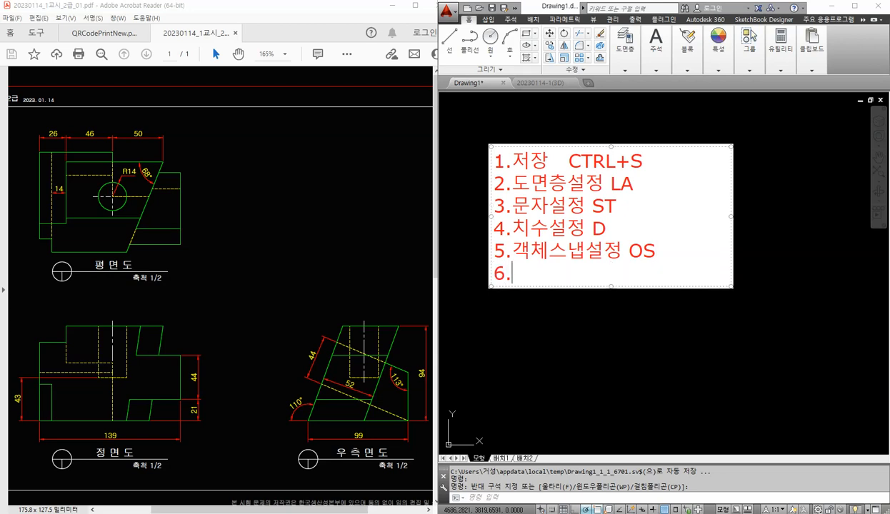
{"action": "type", "text": "ㅊ"}
{"action": "key", "text": "BackSpace"}
{"action": "key", "text": "Hangul"}
{"action": "type", "text": "CAD"}
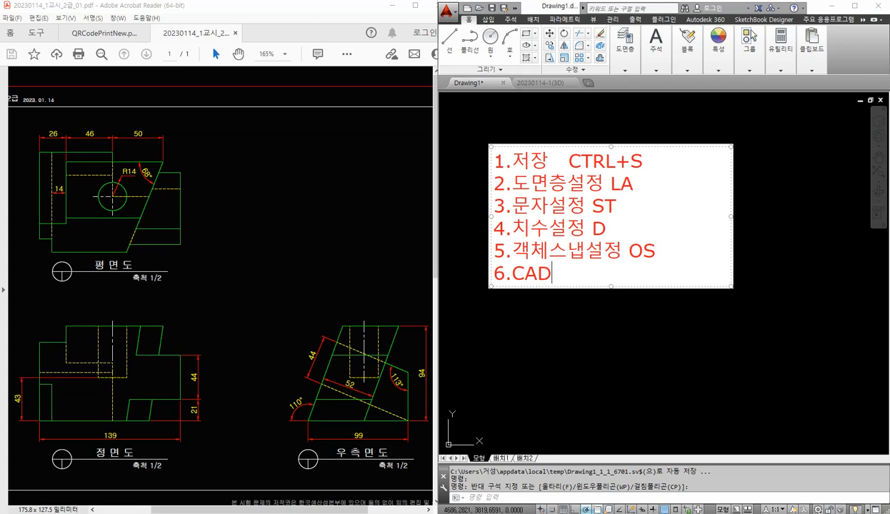
{"action": "key", "text": "Hangul"}
{"action": "type", "text": "환경설정 "}
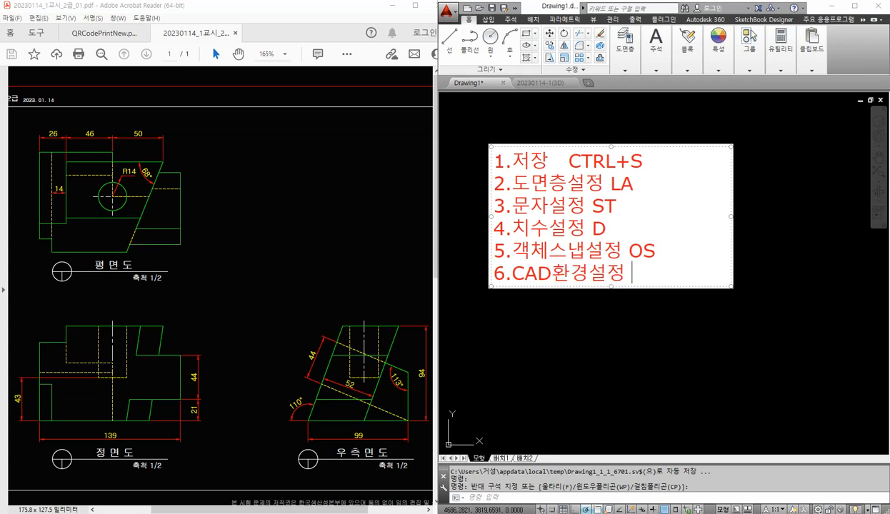
{"action": "type", "text": "OP"}
- Finish the on-screen note and move it over the PDF, beside the 평면도 view
{"action": "left_click", "coordinate": [783, 336]}
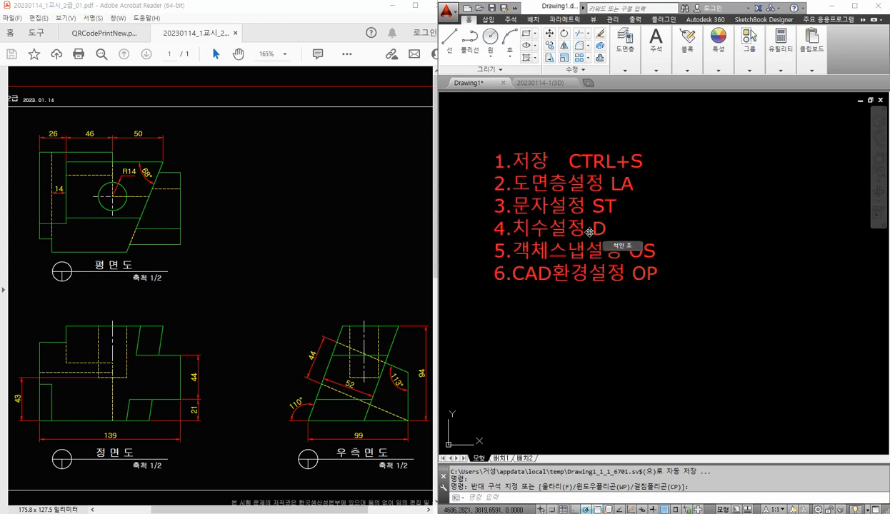
{"action": "left_click_drag", "start_coordinate": [561, 208], "coordinate": [273, 177]}
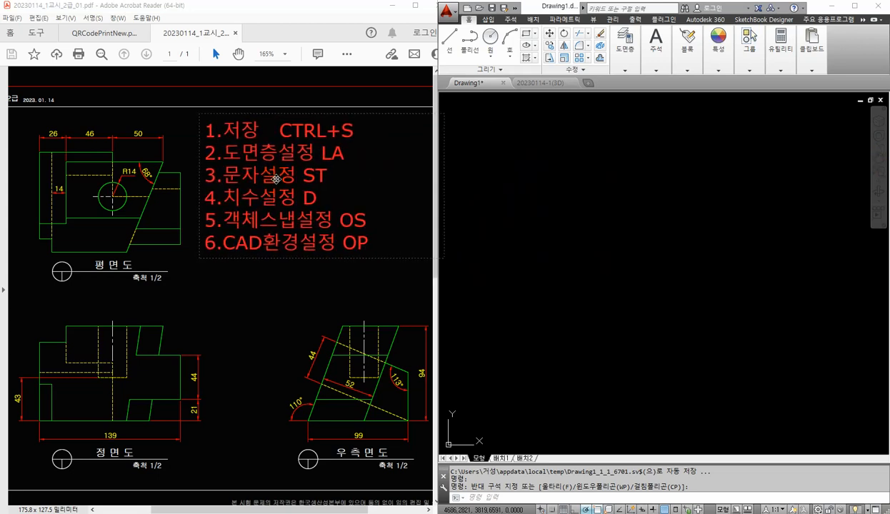
{"action": "left_click", "coordinate": [610, 216]}
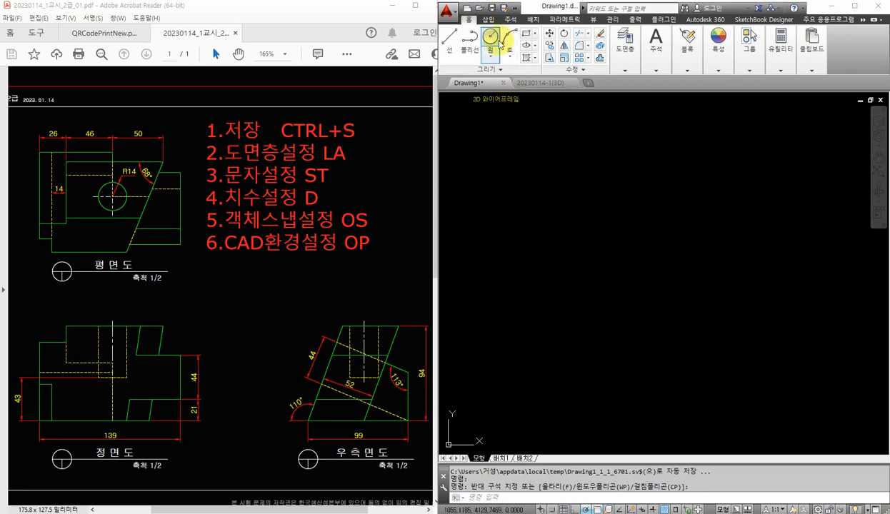
- Save the drawing as 20230114-1 in the 문서 folder, replacing the existing file of that name
{"action": "key", "text": "ctrl+s"}
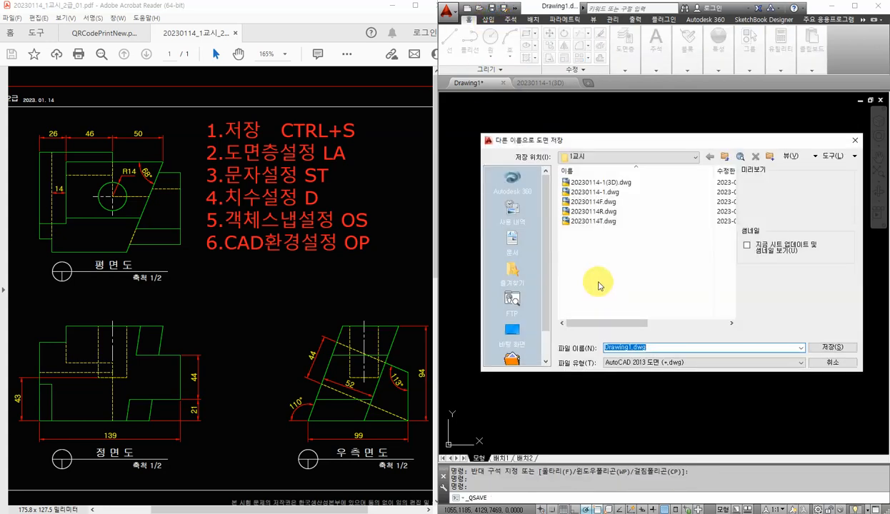
{"action": "left_click", "coordinate": [512, 239]}
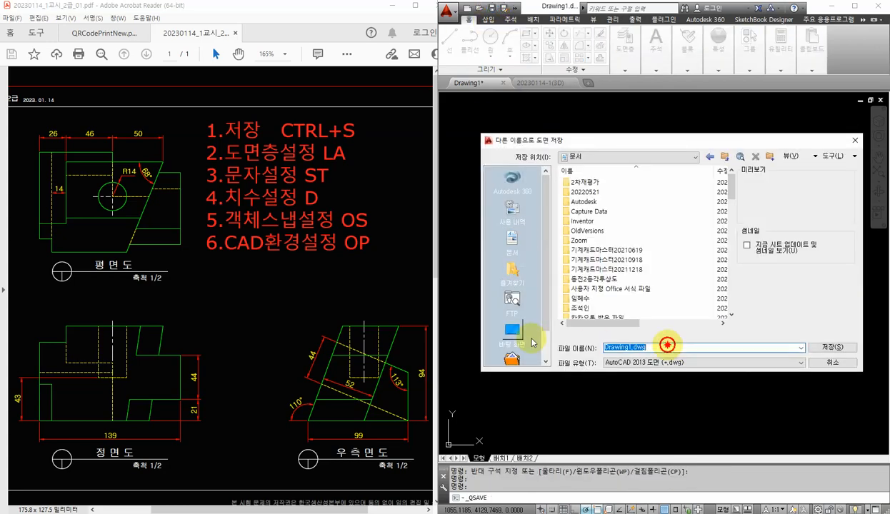
{"action": "type", "text": "202"}
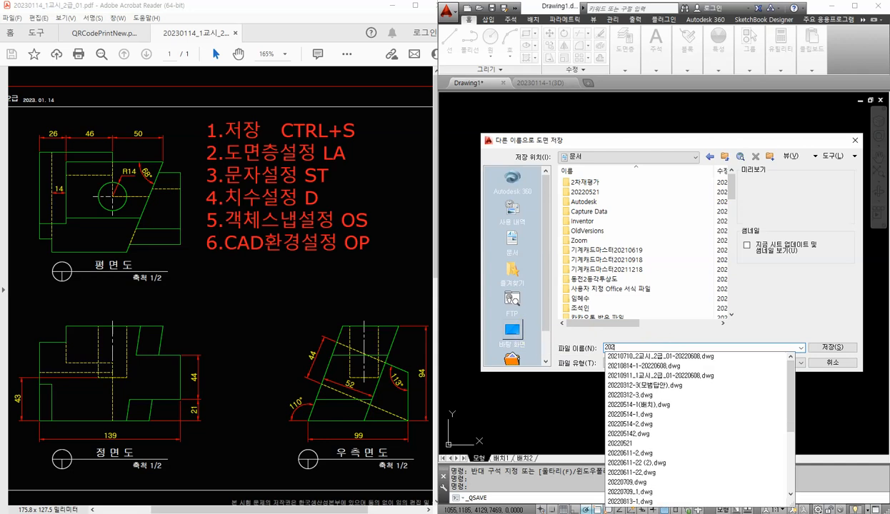
{"action": "type", "text": "30114-1"}
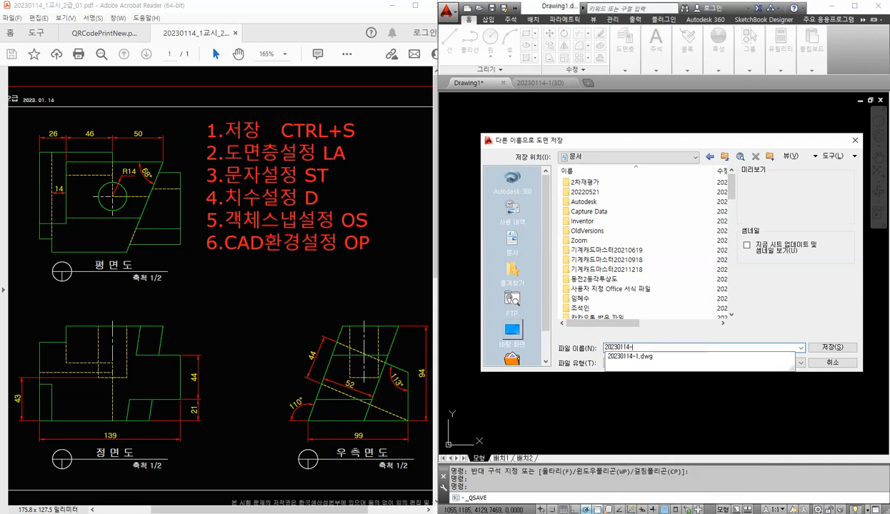
{"action": "left_click", "coordinate": [829, 347]}
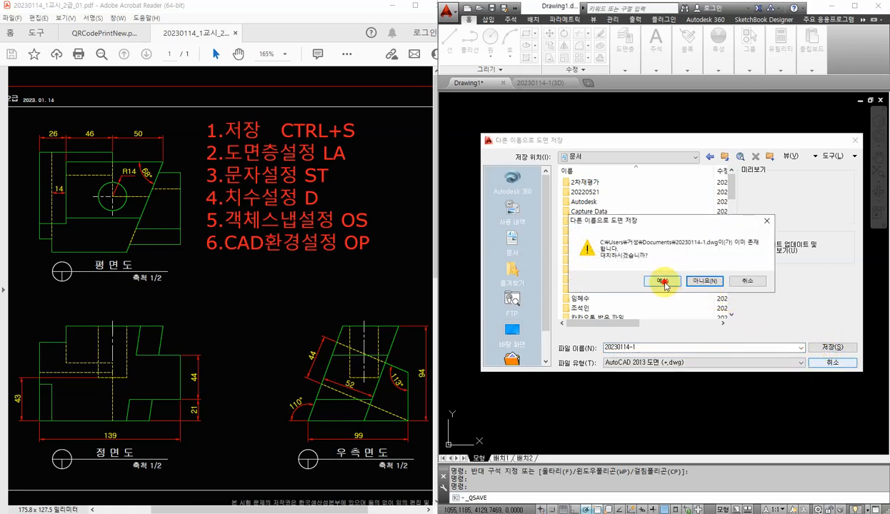
{"action": "left_click", "coordinate": [663, 282]}
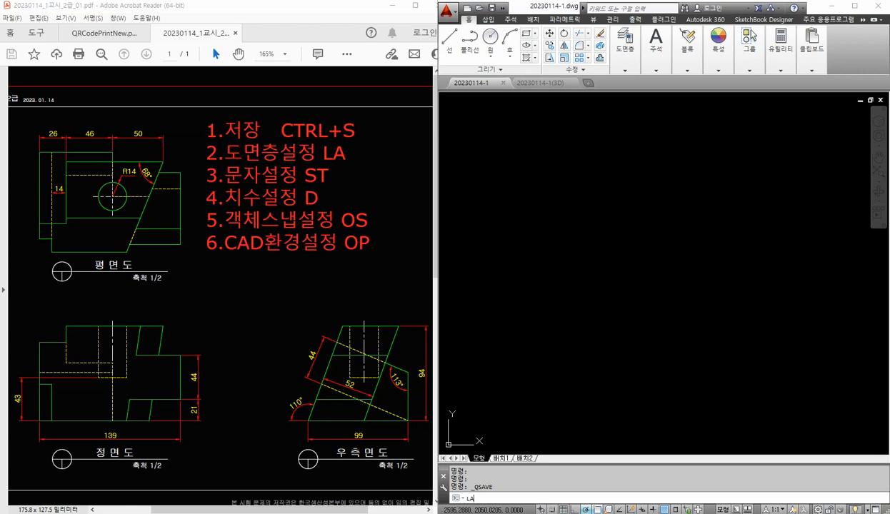
- Open the layer manager with LA and create a layer named 외형선
{"action": "key", "text": "Return"}
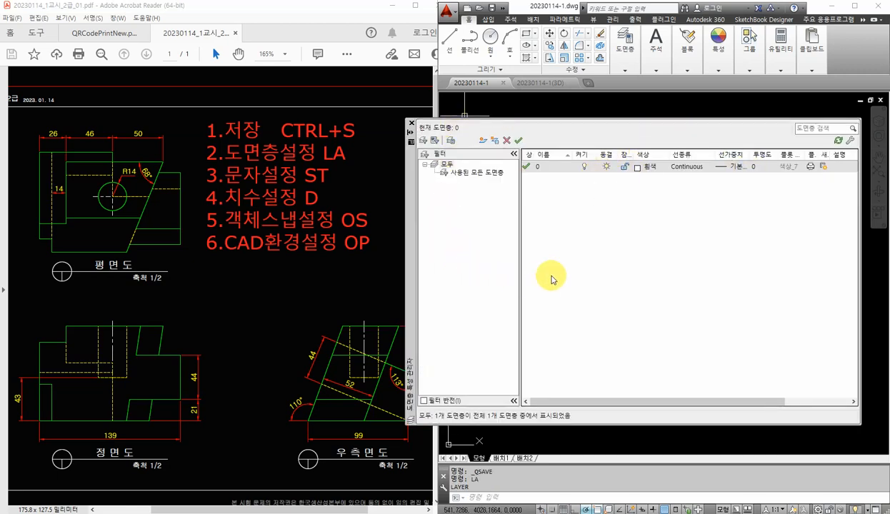
{"action": "left_click", "coordinate": [484, 142]}
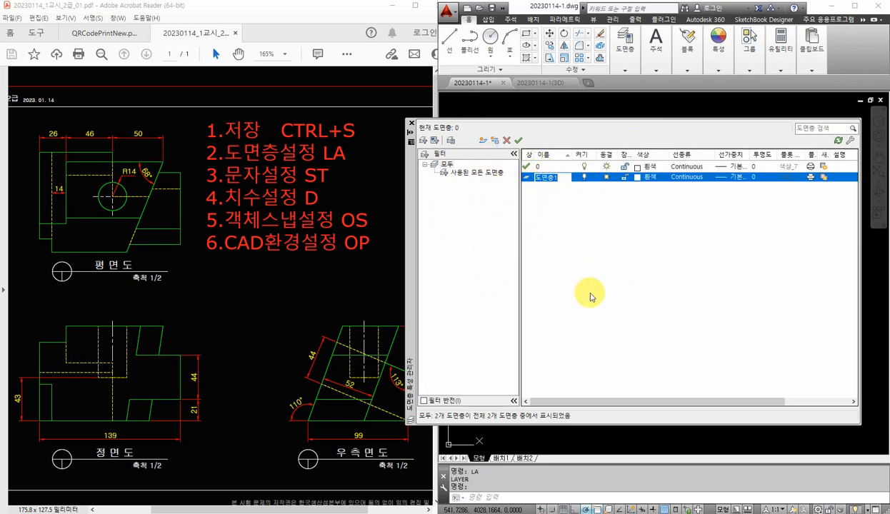
{"action": "type", "text": "D"}
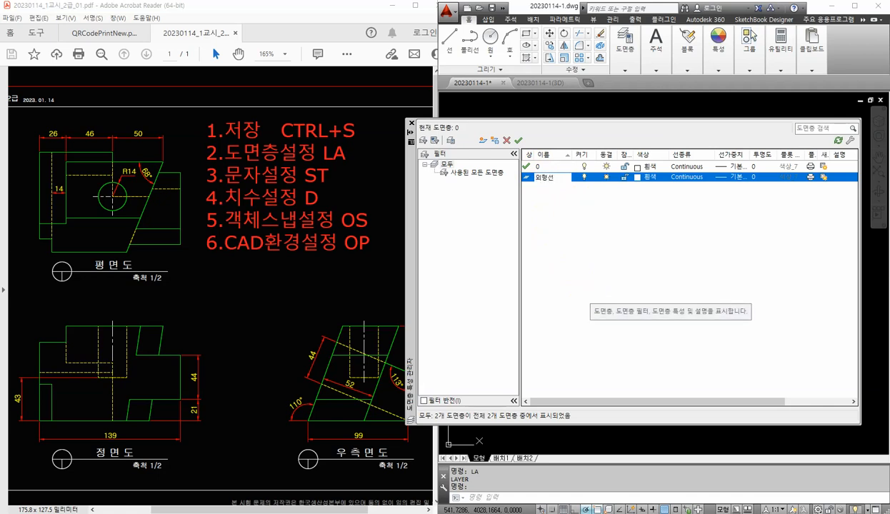
{"action": "left_click", "coordinate": [590, 293]}
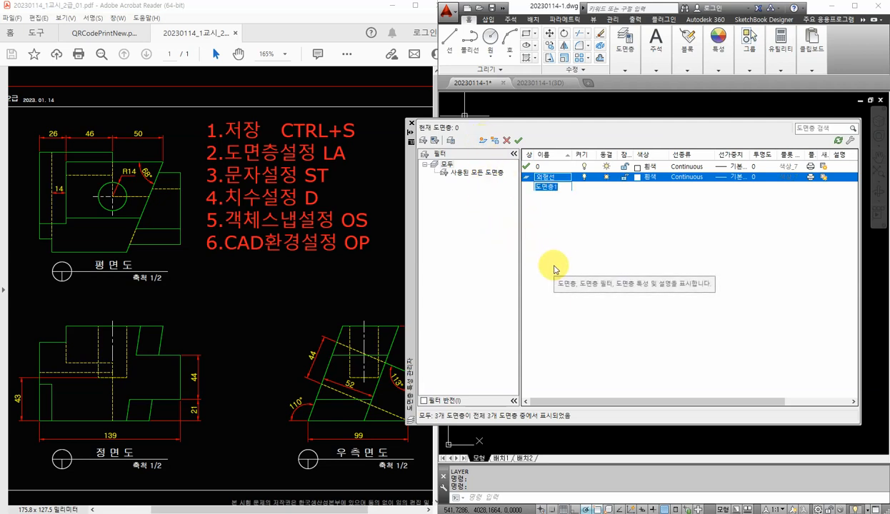
- Add three more layers named 숨은선, 중심선 and 가상선
{"action": "key", "text": "comma"}
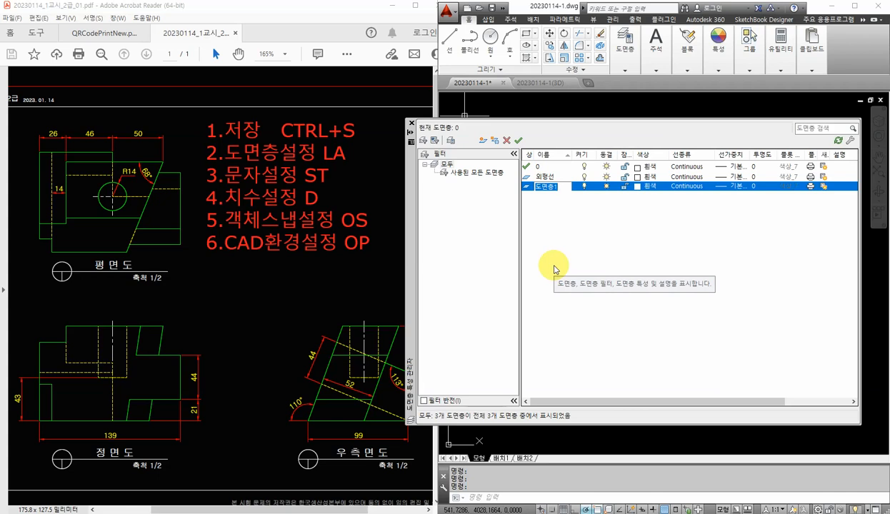
{"action": "type", "text": "숨은선"}
{"action": "key", "text": "comma"}
{"action": "type", "text": "중심선"}
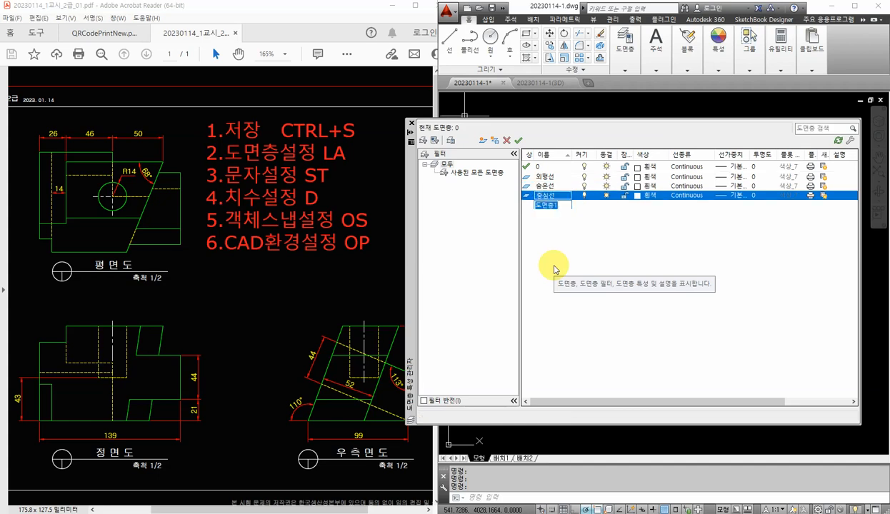
{"action": "key", "text": "comma"}
{"action": "type", "text": "가시"}
{"action": "type", "text": "선"}
- Add three more layers named 치수, 문자 and 뷰포트
{"action": "key", "text": "comma"}
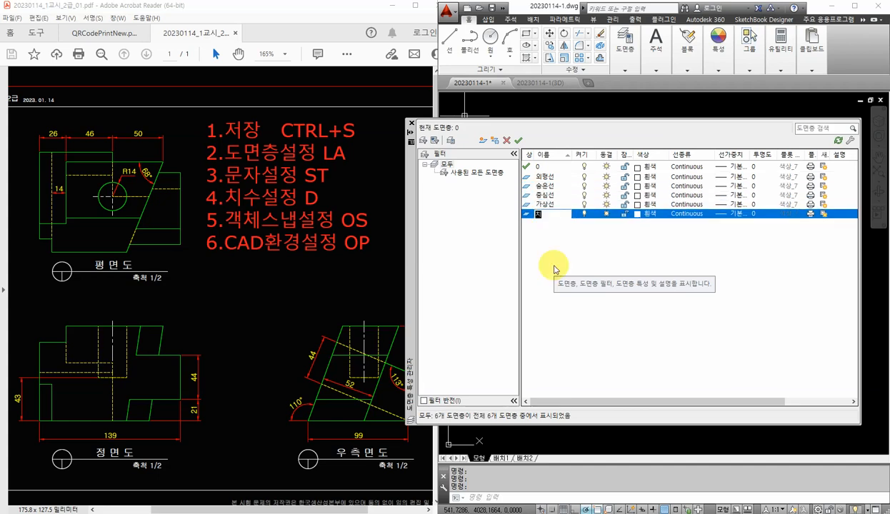
{"action": "type", "text": "문자"}
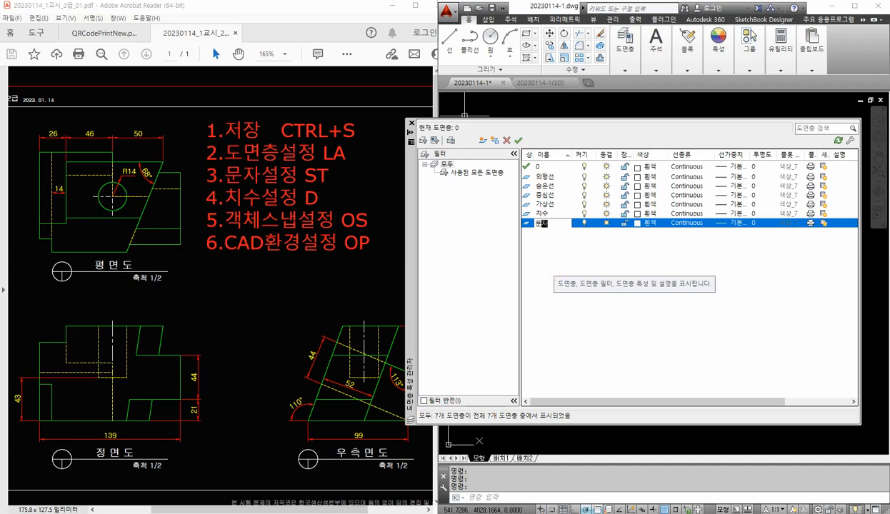
{"action": "key", "text": "comma"}
{"action": "type", "text": "ㅂㅠ포"}
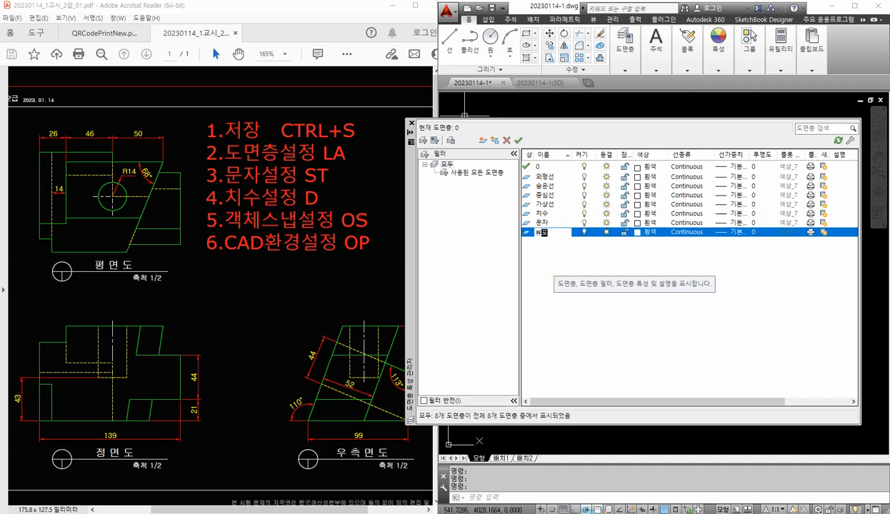
{"action": "type", "text": "트"}
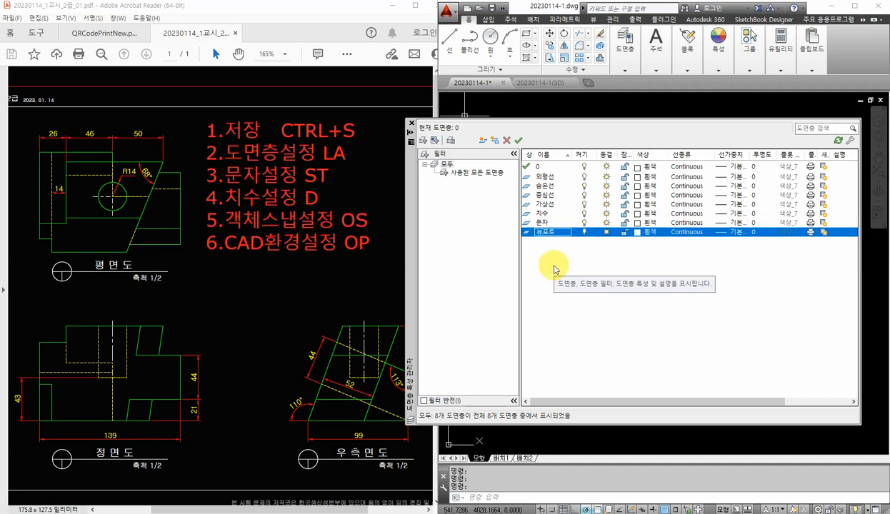
- Set the 외형선 layer's color to green (초록색) and the 숨은선 layer's color to yellow (노란색)
{"action": "left_click", "coordinate": [651, 177]}
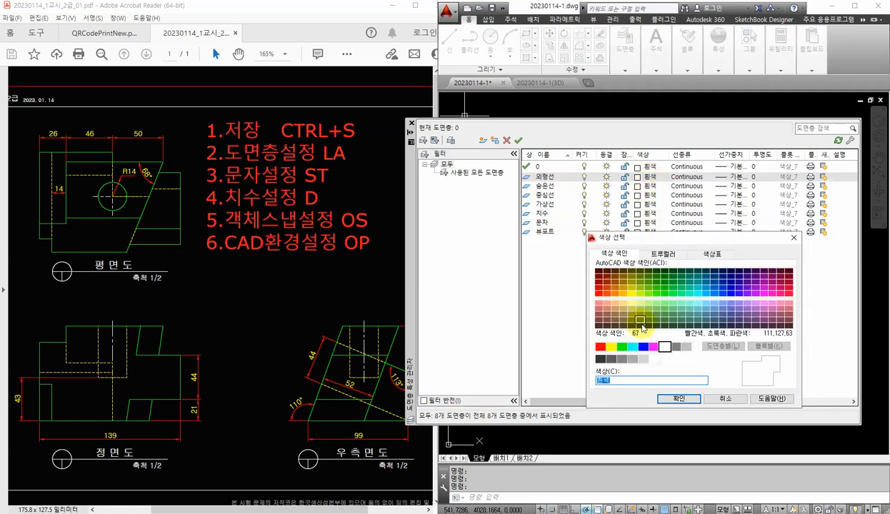
{"action": "left_click", "coordinate": [625, 347]}
{"action": "left_click", "coordinate": [667, 397]}
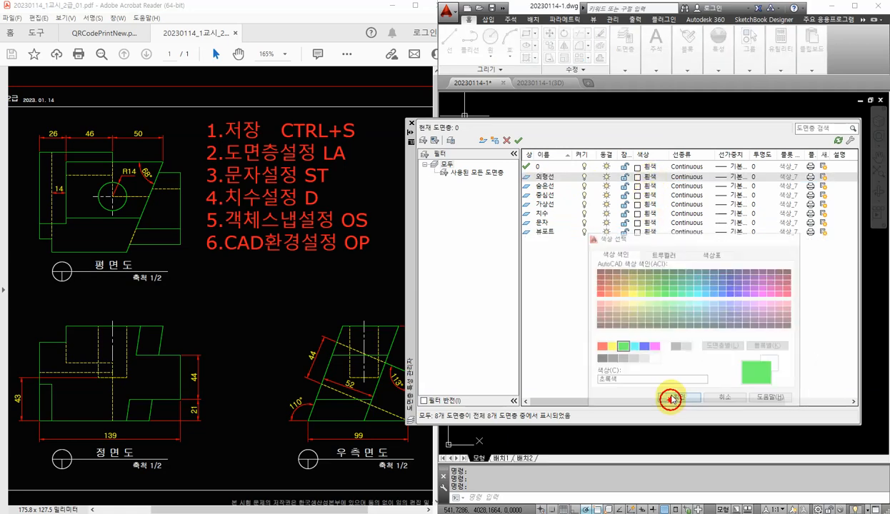
{"action": "left_click", "coordinate": [638, 186]}
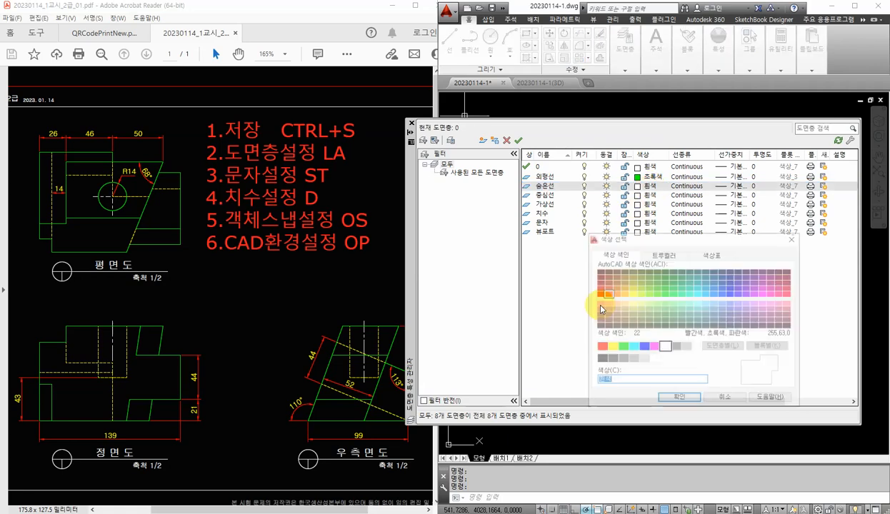
{"action": "left_click", "coordinate": [601, 348]}
{"action": "left_click", "coordinate": [612, 347]}
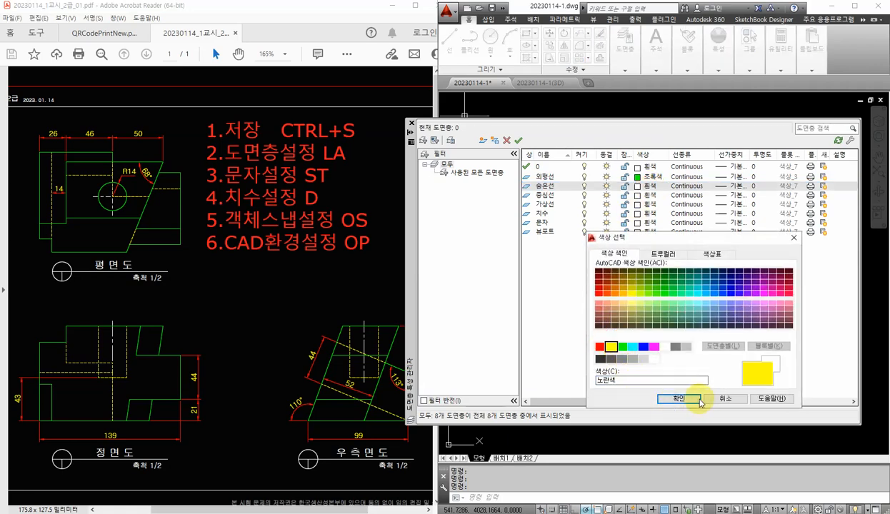
{"action": "left_click", "coordinate": [679, 398]}
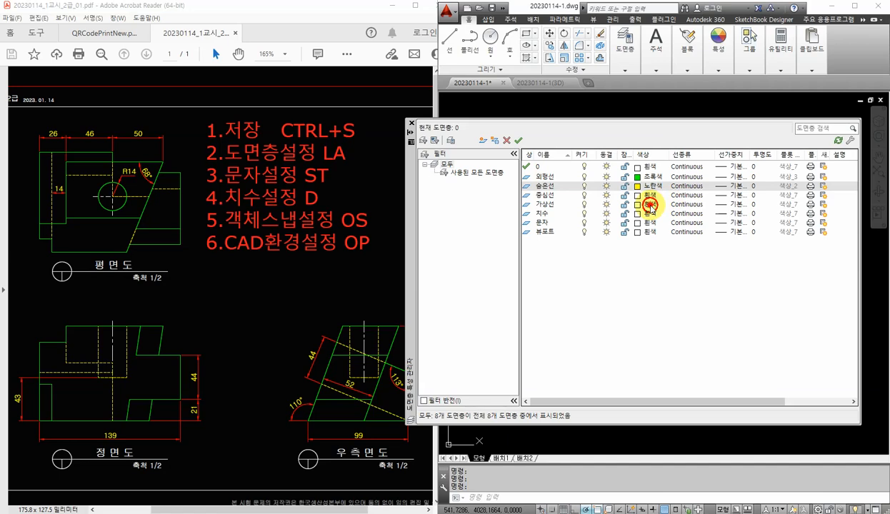
- Set the 가상선 layer's color to magenta (선홍색) and the 치수 layer's color to red (빨간색)
{"action": "left_click", "coordinate": [650, 205]}
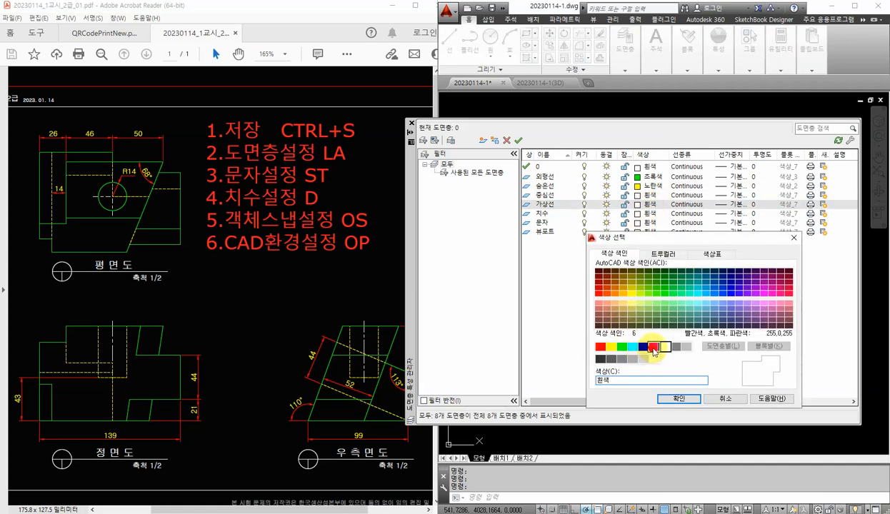
{"action": "left_click", "coordinate": [653, 347]}
{"action": "left_click", "coordinate": [679, 398]}
{"action": "left_click", "coordinate": [651, 213]}
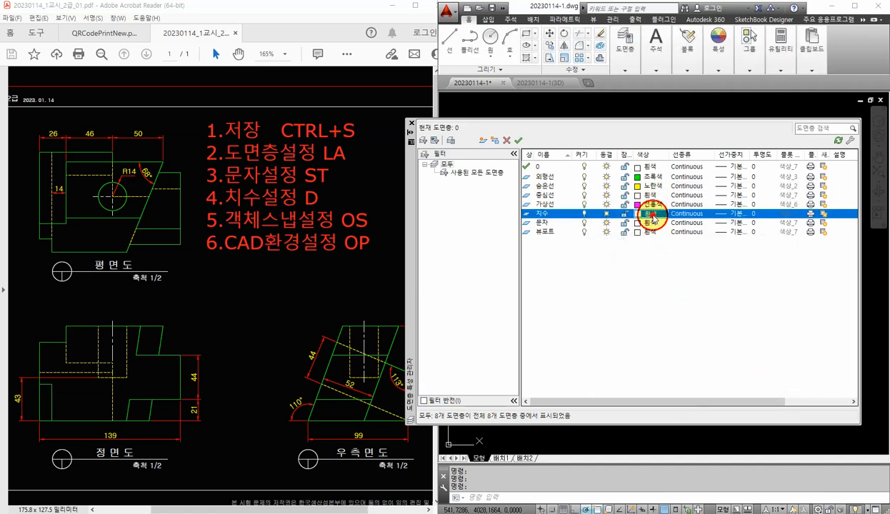
{"action": "left_click", "coordinate": [599, 346]}
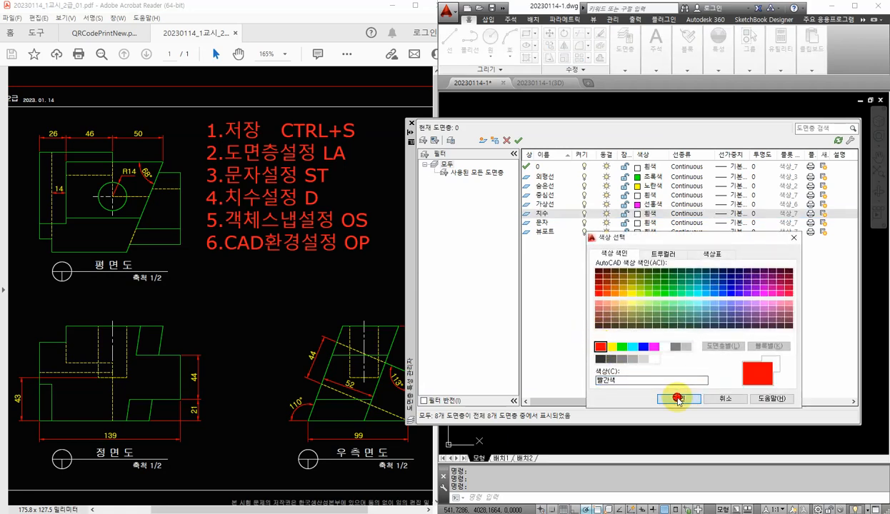
{"action": "left_click", "coordinate": [679, 398]}
- Set the 뷰포트 layer's color to cyan (하늘색)
{"action": "left_click", "coordinate": [648, 232]}
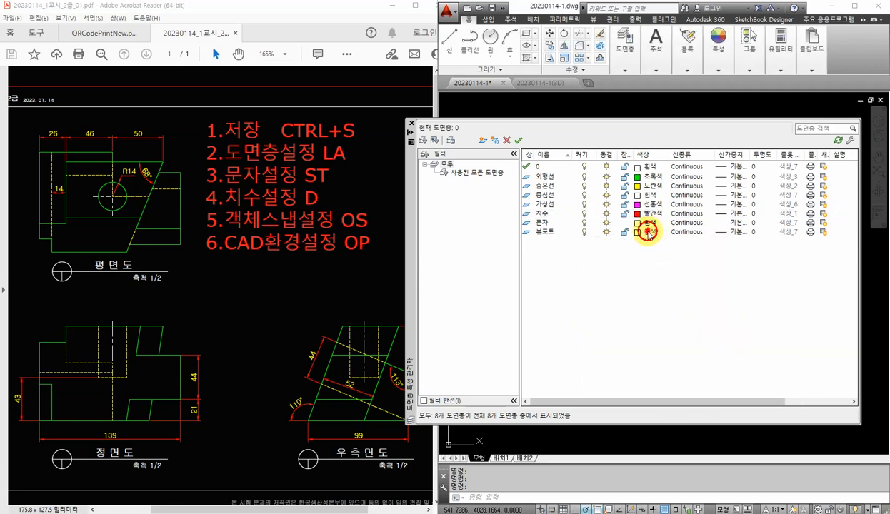
{"action": "left_click", "coordinate": [633, 347]}
{"action": "left_click", "coordinate": [687, 398]}
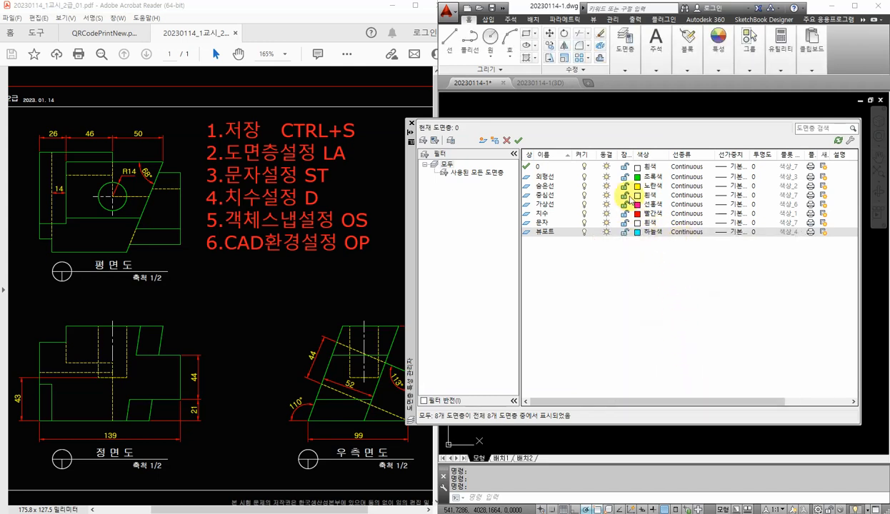
- Load the CENTER, HIDDEN and PHANTOM linetypes from acadiso.lin while choosing the 숨은선 layer's linetype
{"action": "left_click", "coordinate": [688, 188]}
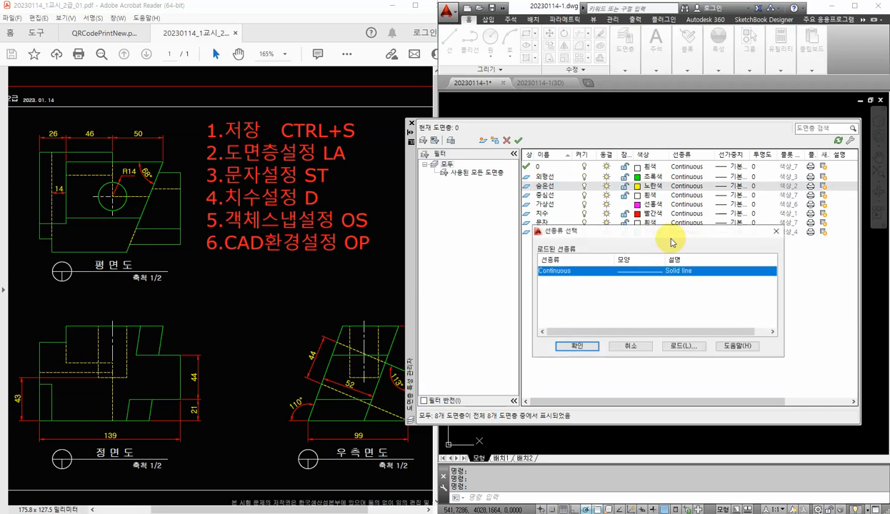
{"action": "left_click", "coordinate": [688, 347]}
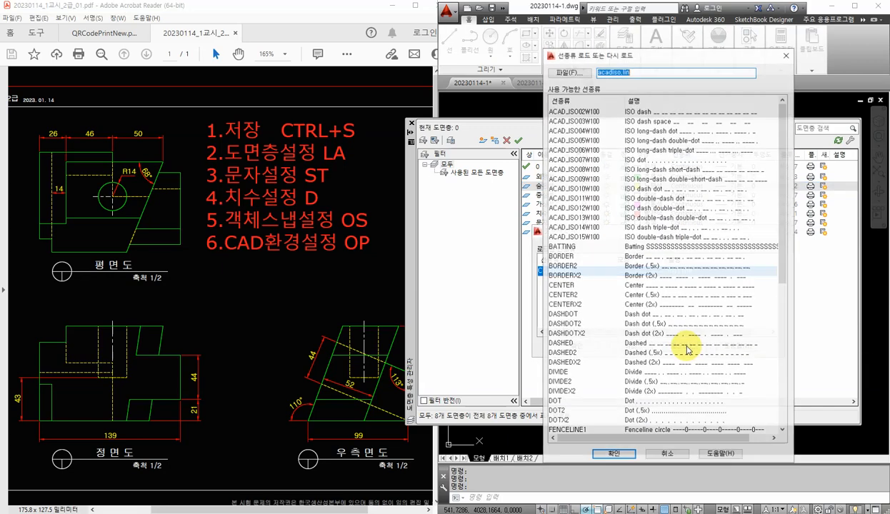
{"action": "left_click", "coordinate": [564, 285]}
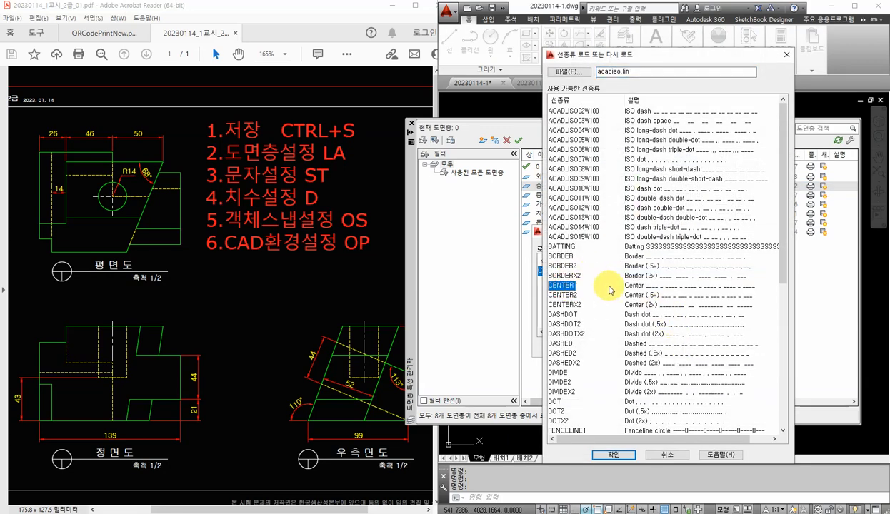
{"action": "scroll", "coordinate": [606, 269], "scroll_direction": "down", "scroll_amount": 4}
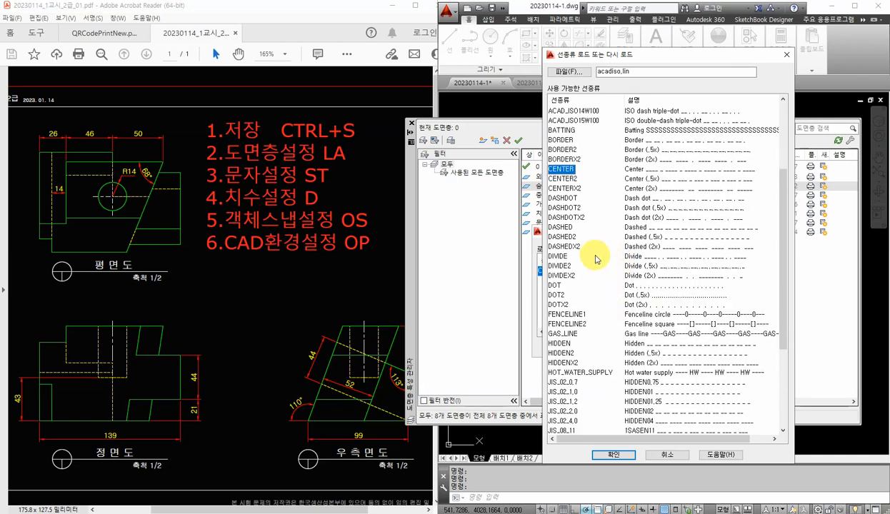
{"action": "left_click", "coordinate": [564, 343]}
{"action": "scroll", "coordinate": [571, 346], "scroll_direction": "down", "scroll_amount": 5}
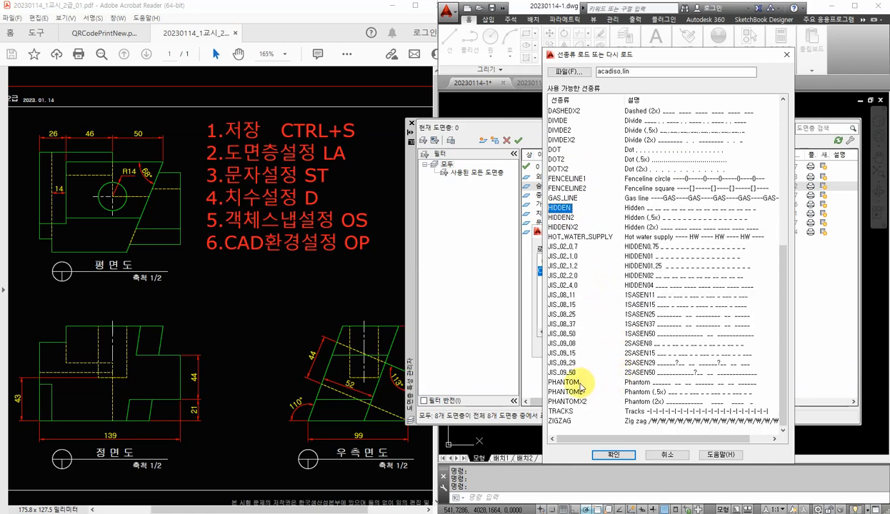
{"action": "scroll", "coordinate": [582, 350], "scroll_direction": "up", "scroll_amount": 6}
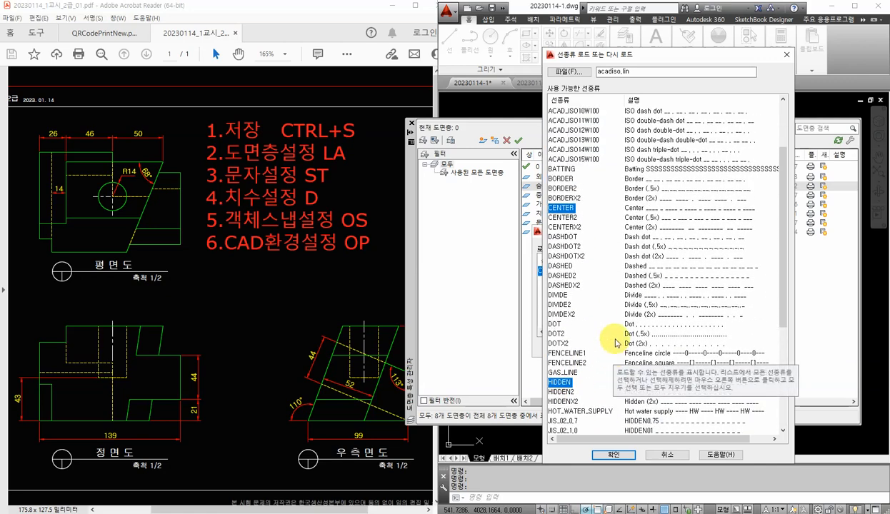
{"action": "scroll", "coordinate": [605, 269], "scroll_direction": "down", "scroll_amount": 5}
{"action": "left_click", "coordinate": [564, 412], "text": "ctrl"}
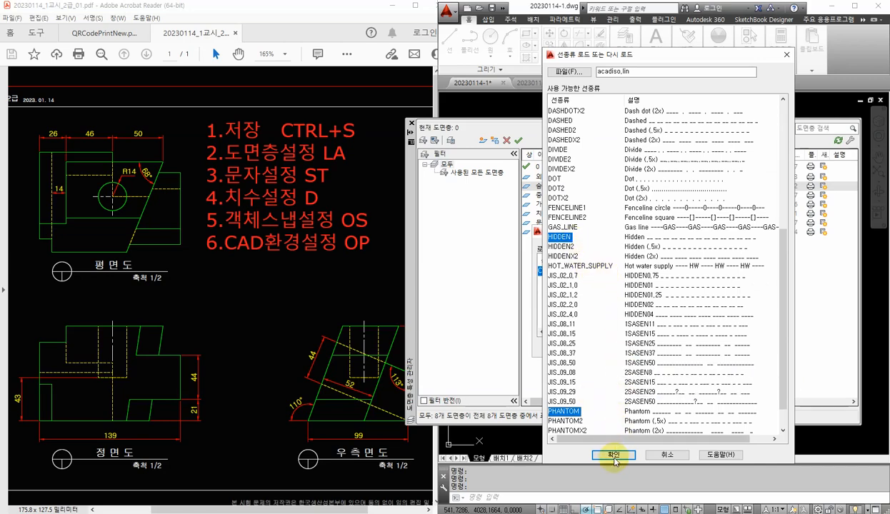
{"action": "left_click", "coordinate": [616, 456]}
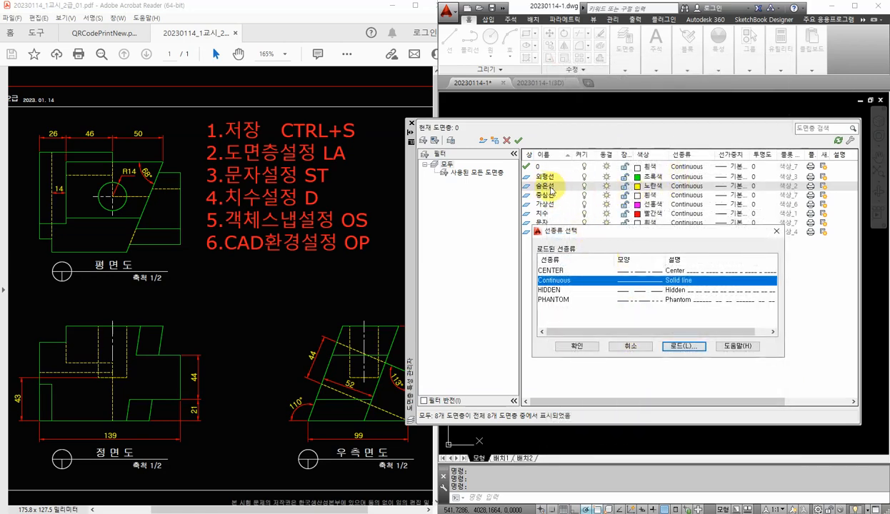
- Set the 숨은선 layer's linetype to HIDDEN and the 중심선 layer's linetype to CENTER
{"action": "left_click", "coordinate": [564, 290]}
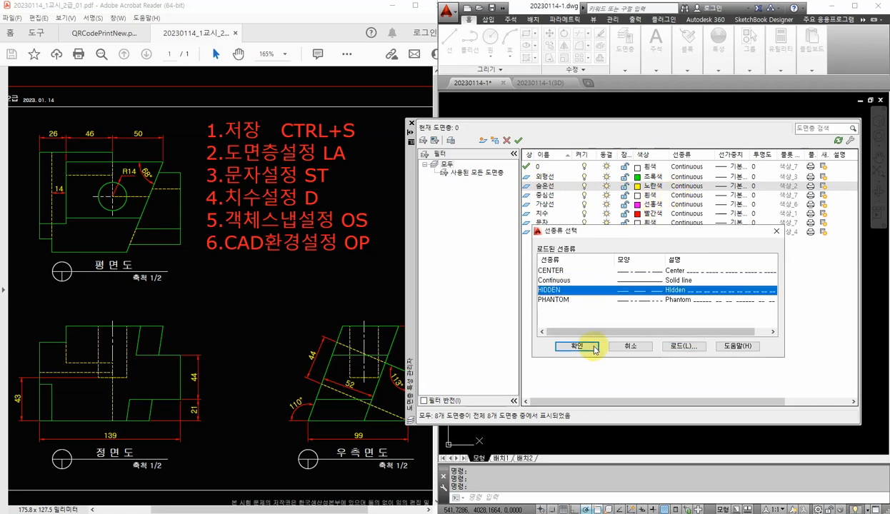
{"action": "left_click", "coordinate": [578, 346]}
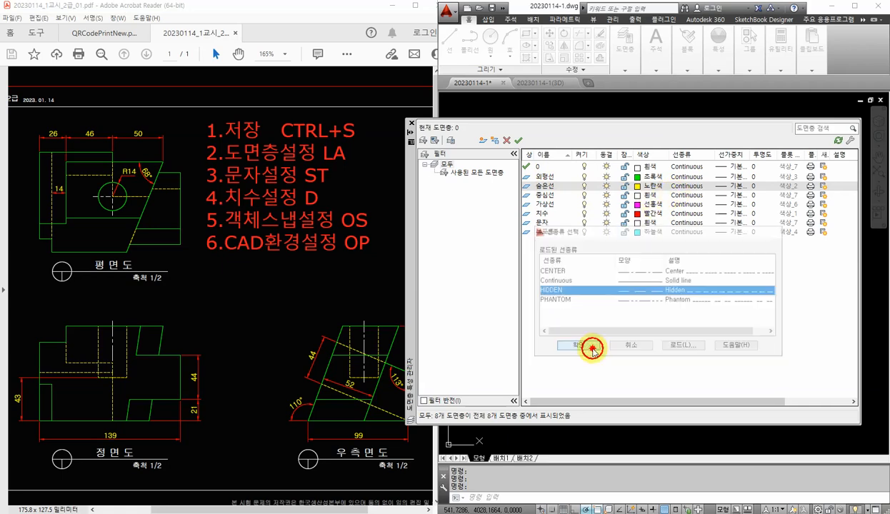
{"action": "left_click", "coordinate": [675, 195]}
{"action": "left_click", "coordinate": [558, 272]}
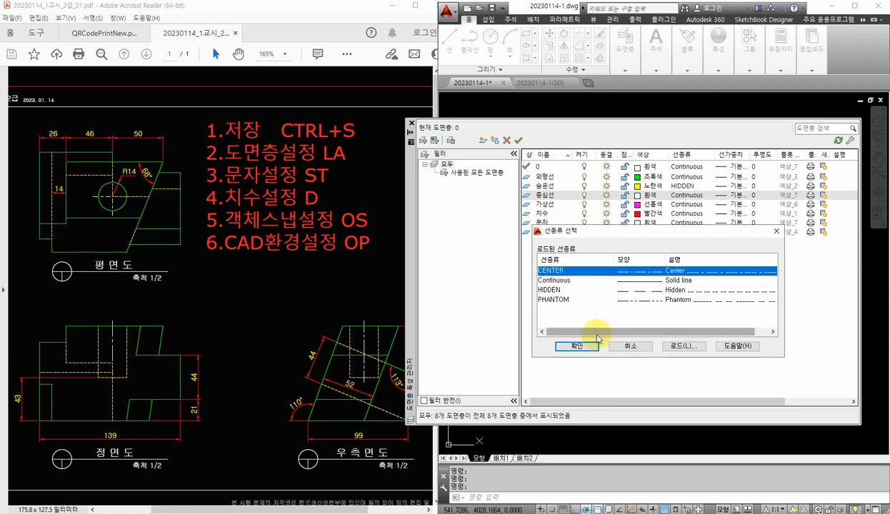
{"action": "left_click", "coordinate": [580, 345]}
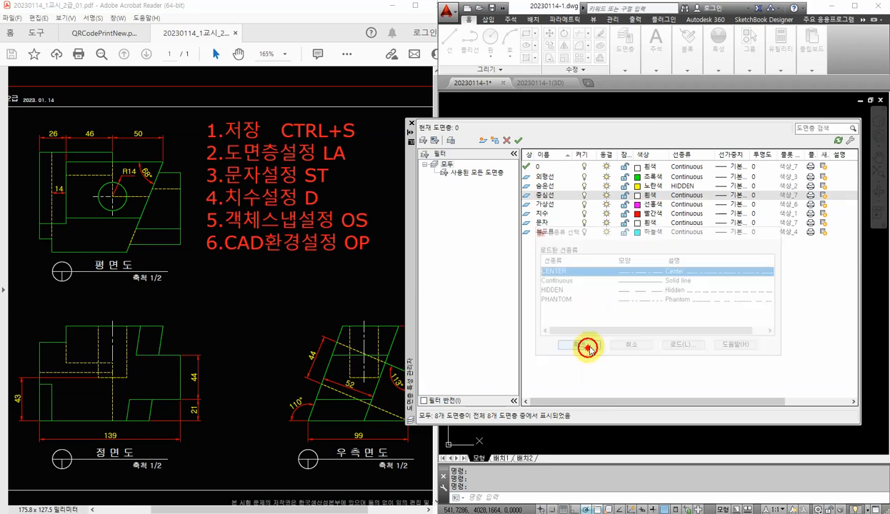
- Set the 가상선 layer's linetype to PHANTOM
{"action": "left_click", "coordinate": [684, 204]}
{"action": "left_click", "coordinate": [554, 300]}
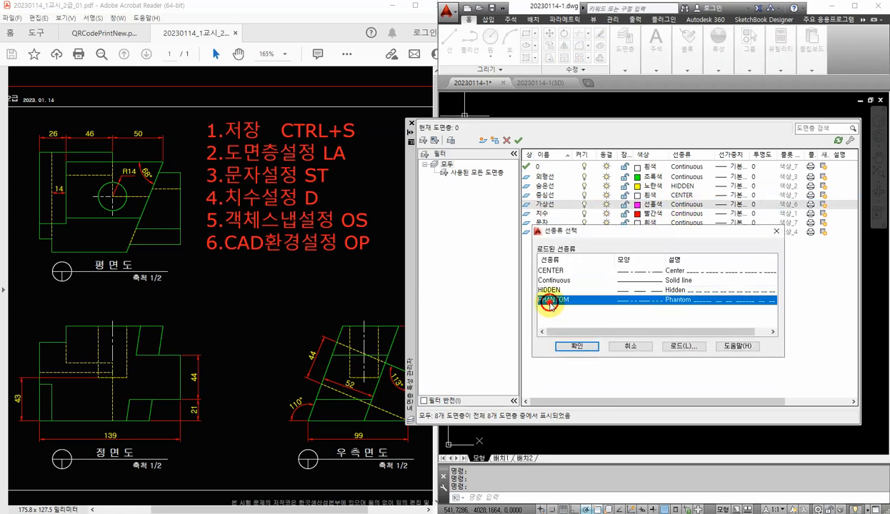
{"action": "left_click", "coordinate": [577, 346]}
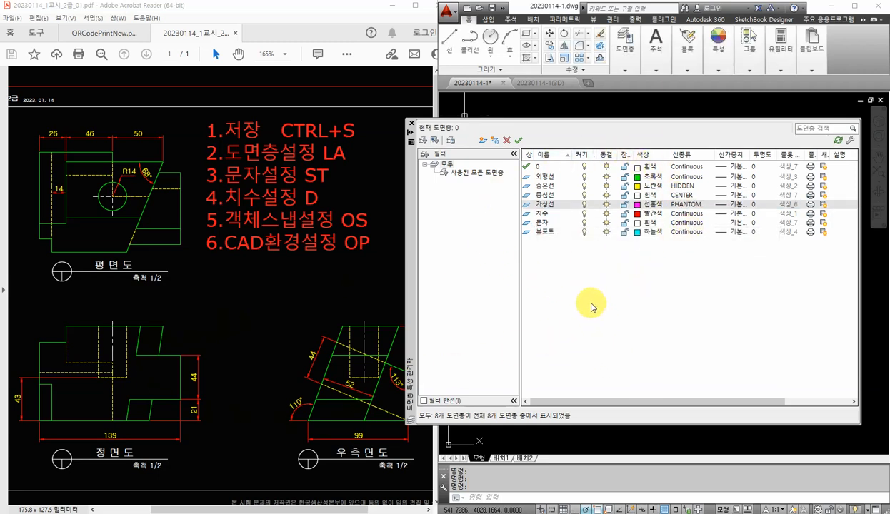
- Make 외형선 the current layer and close the layer properties manager
{"action": "left_click", "coordinate": [532, 175]}
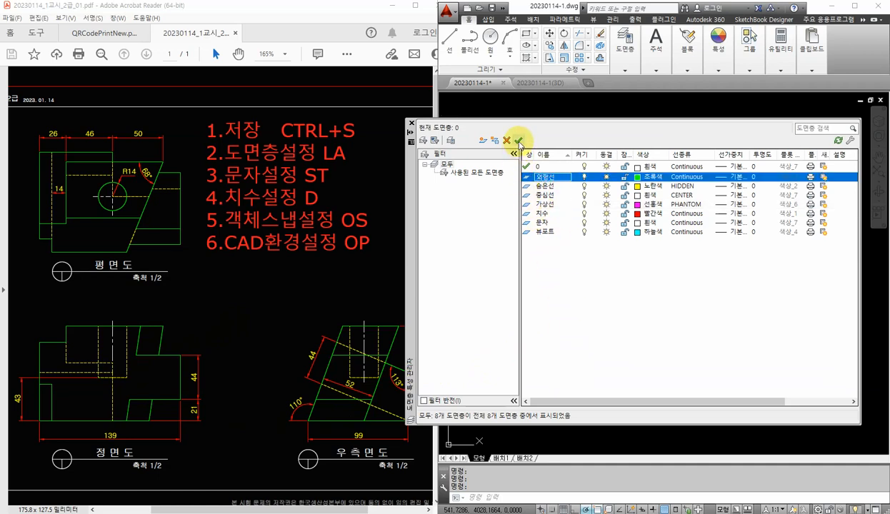
{"action": "left_click", "coordinate": [518, 140]}
{"action": "left_click", "coordinate": [412, 123]}
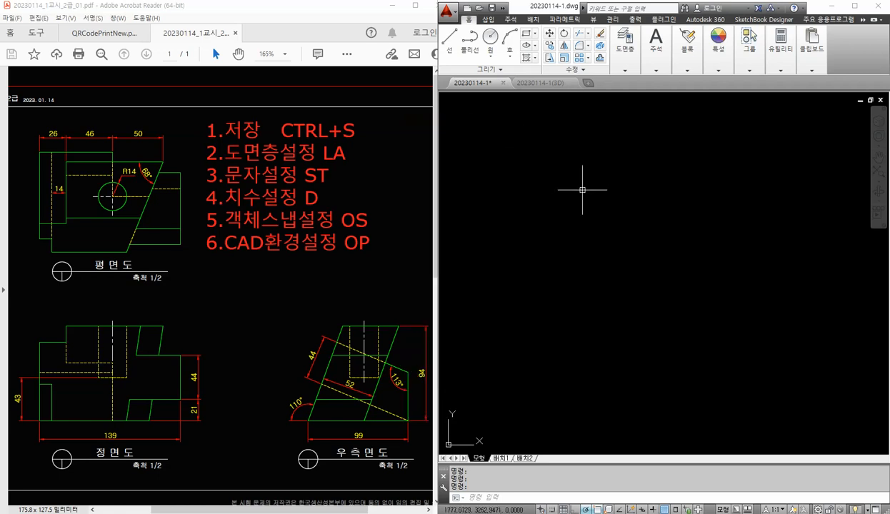
{"action": "left_click", "coordinate": [627, 63]}
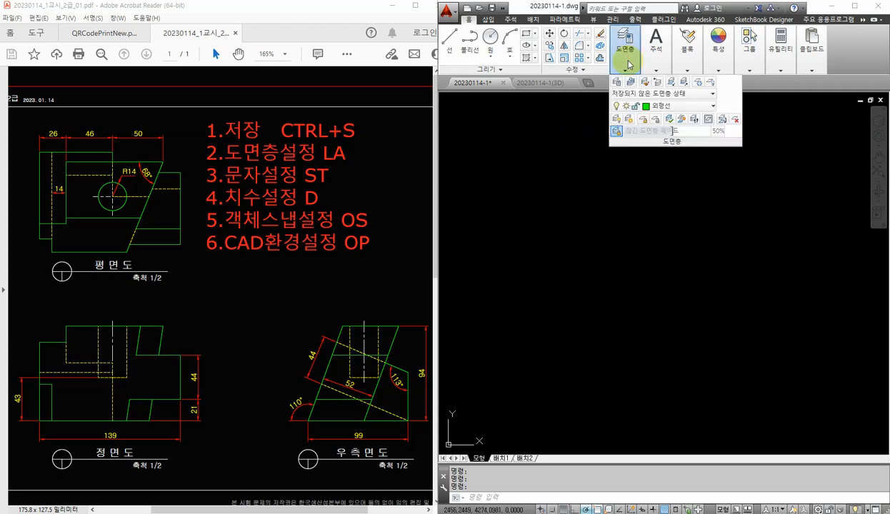
{"action": "left_click", "coordinate": [712, 107]}
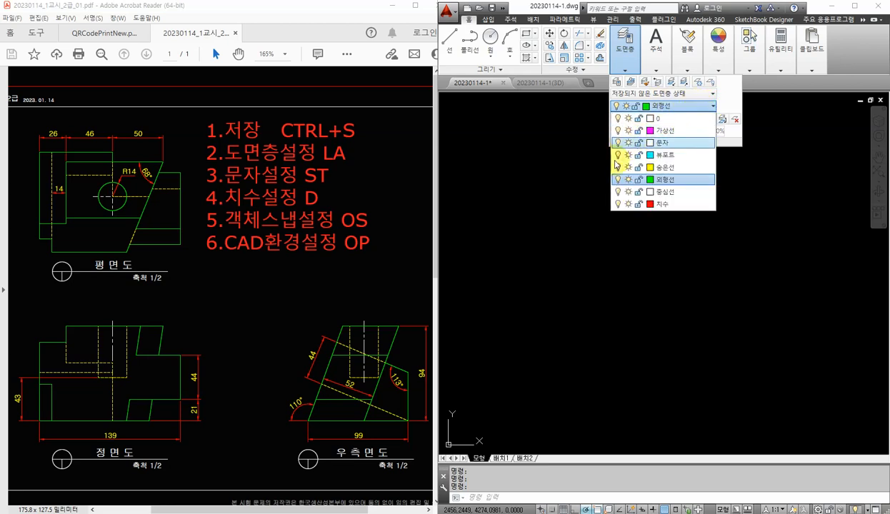
{"action": "left_click", "coordinate": [558, 187]}
{"action": "left_click", "coordinate": [670, 225]}
{"action": "left_click", "coordinate": [559, 168]}
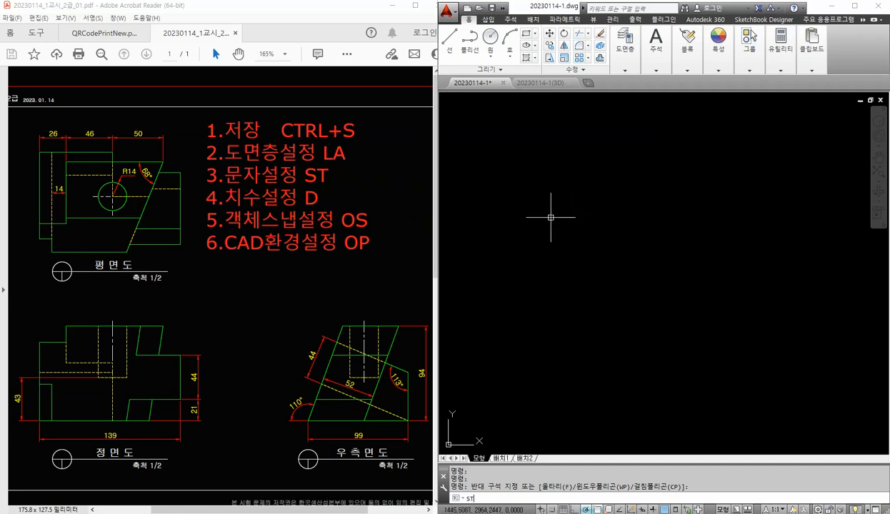
- Change the Standard text style's font to 굴림, apply it and close the text style settings
{"action": "key", "text": "Return"}
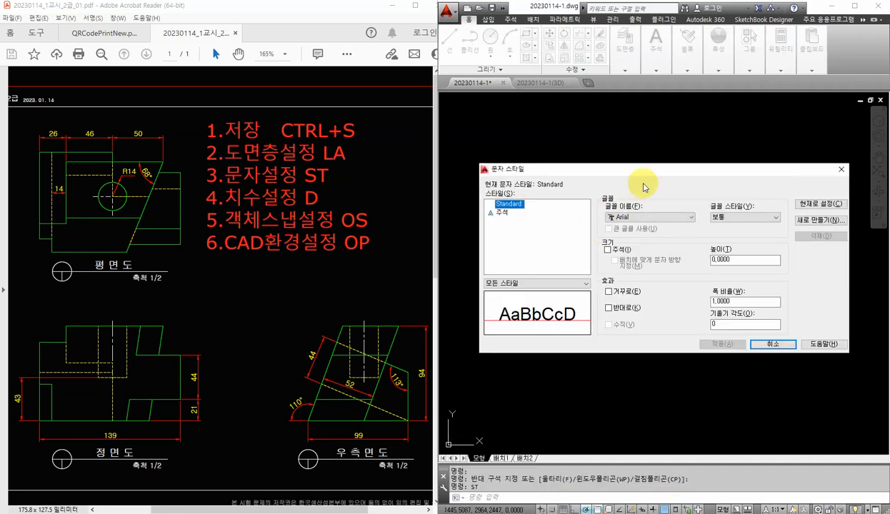
{"action": "left_click_drag", "start_coordinate": [652, 172], "coordinate": [644, 153]}
{"action": "left_click", "coordinate": [675, 199]}
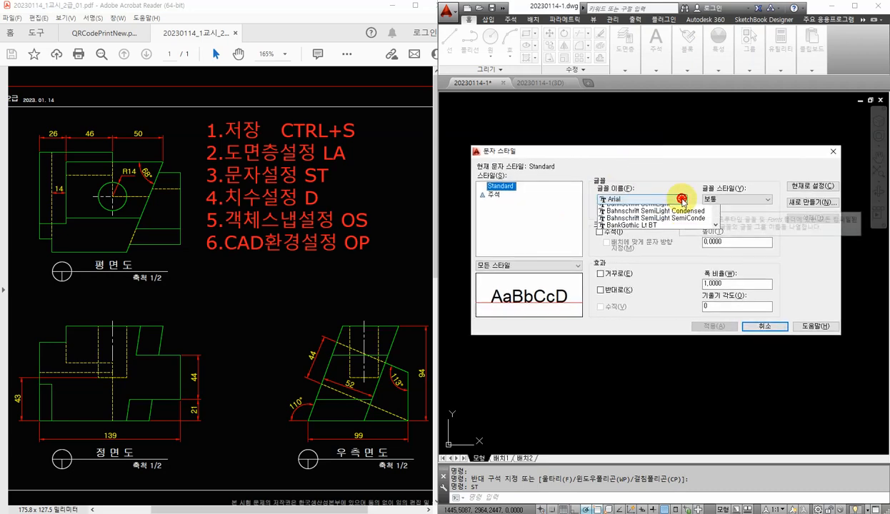
{"action": "left_click_drag", "start_coordinate": [715, 230], "coordinate": [663, 308]}
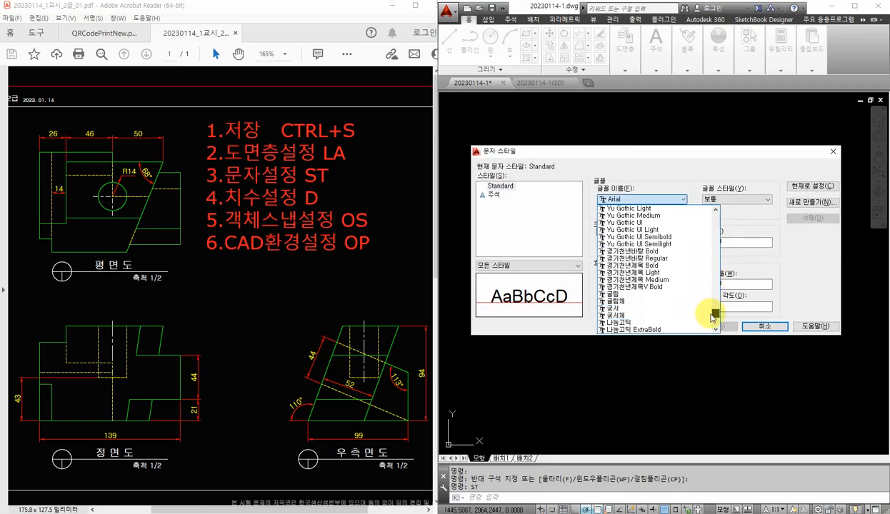
{"action": "left_click", "coordinate": [638, 293]}
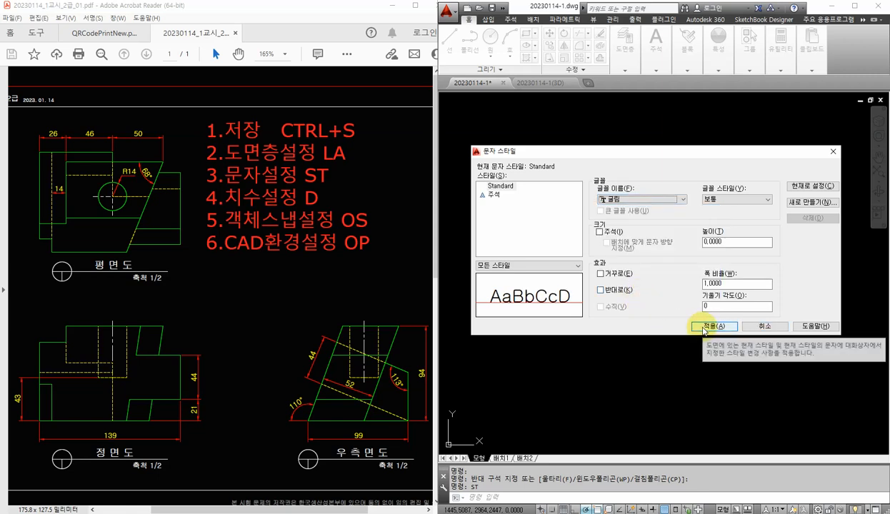
{"action": "left_click", "coordinate": [702, 327]}
{"action": "left_click", "coordinate": [765, 326]}
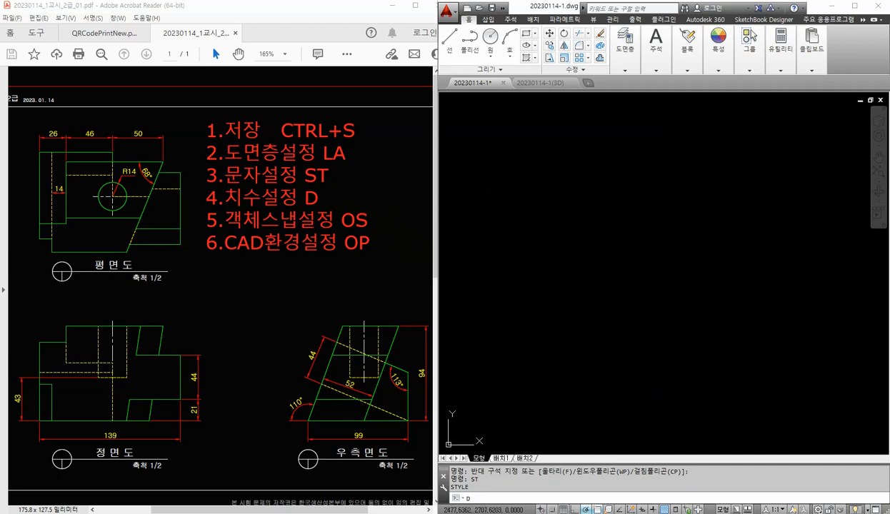
- Modify the ISO-25 dimension style to use no center marks (없음) and yellow (노란색) dimension text
{"action": "key", "text": "Return"}
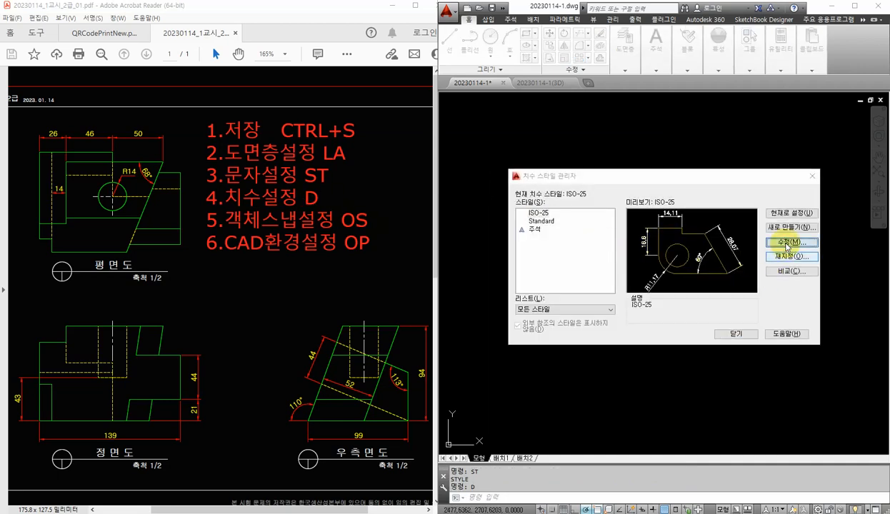
{"action": "left_click", "coordinate": [786, 243]}
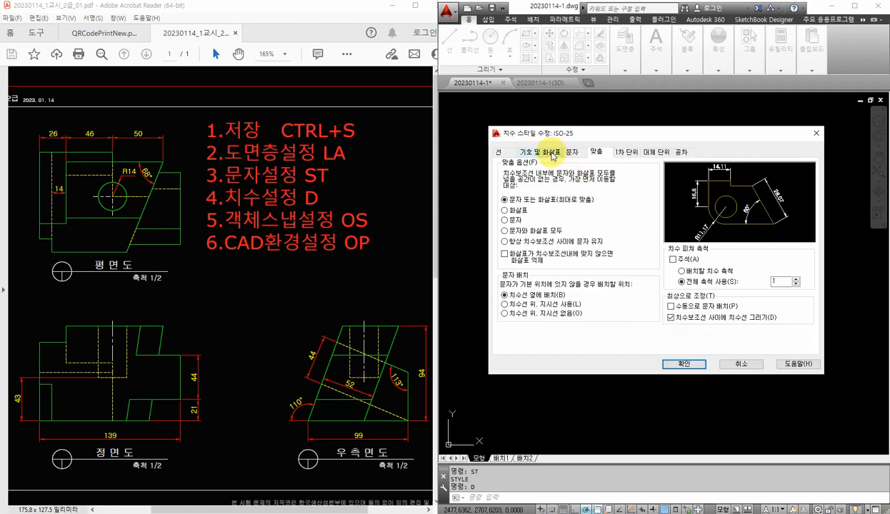
{"action": "left_click", "coordinate": [552, 155]}
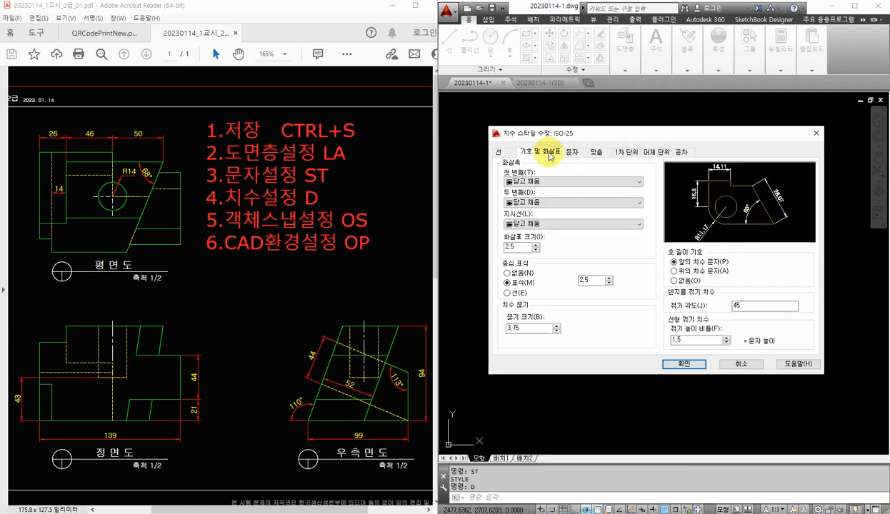
{"action": "left_click", "coordinate": [504, 272]}
{"action": "left_click", "coordinate": [572, 152]}
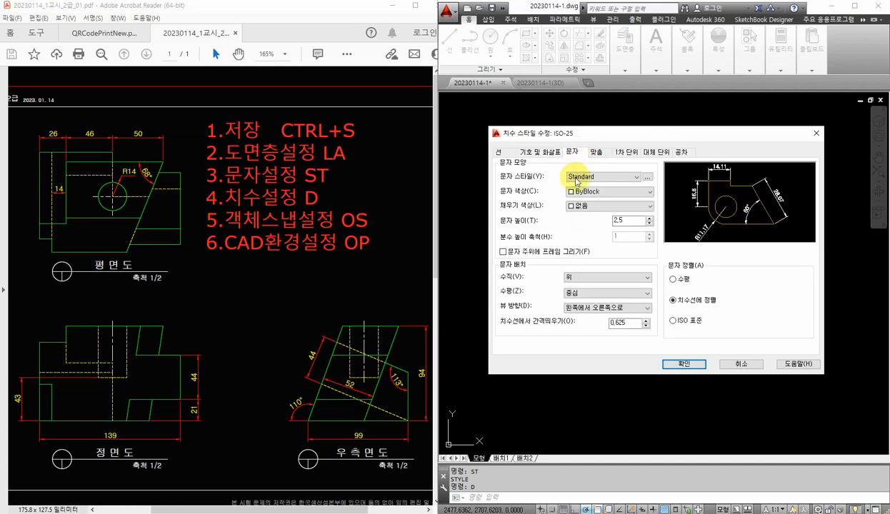
{"action": "left_click", "coordinate": [579, 191]}
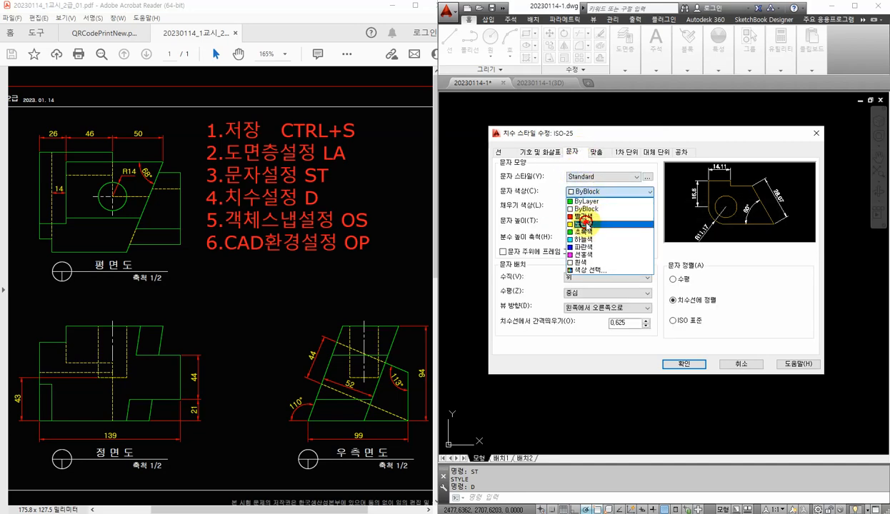
{"action": "left_click", "coordinate": [584, 224]}
- Set the ISO-25 dimension style's overall scale (전체 축척 사용) to 2, accept it and close the style manager
{"action": "left_click", "coordinate": [599, 152]}
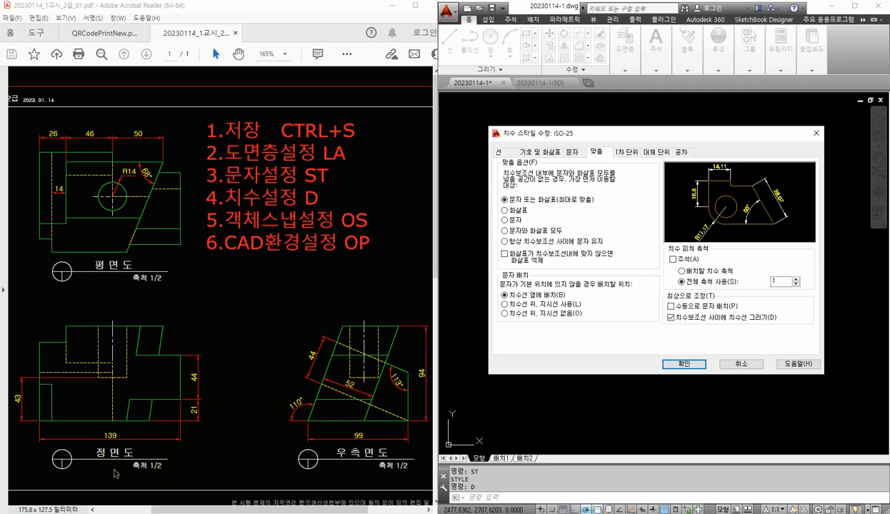
{"action": "double_click", "coordinate": [774, 281]}
{"action": "type", "text": "2"}
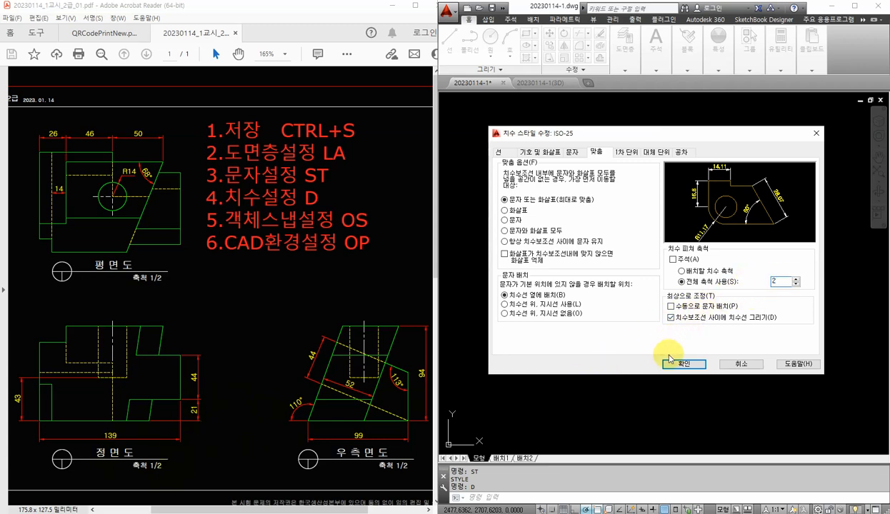
{"action": "left_click", "coordinate": [684, 365]}
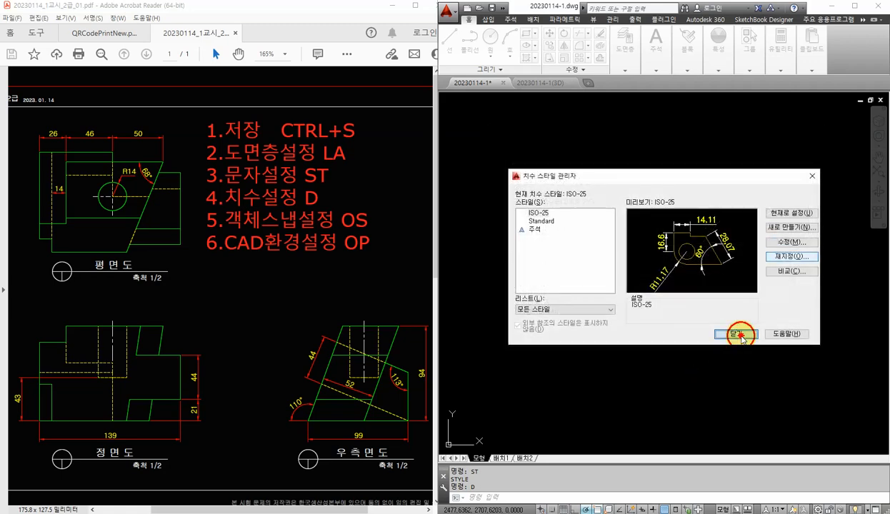
{"action": "left_click", "coordinate": [736, 334]}
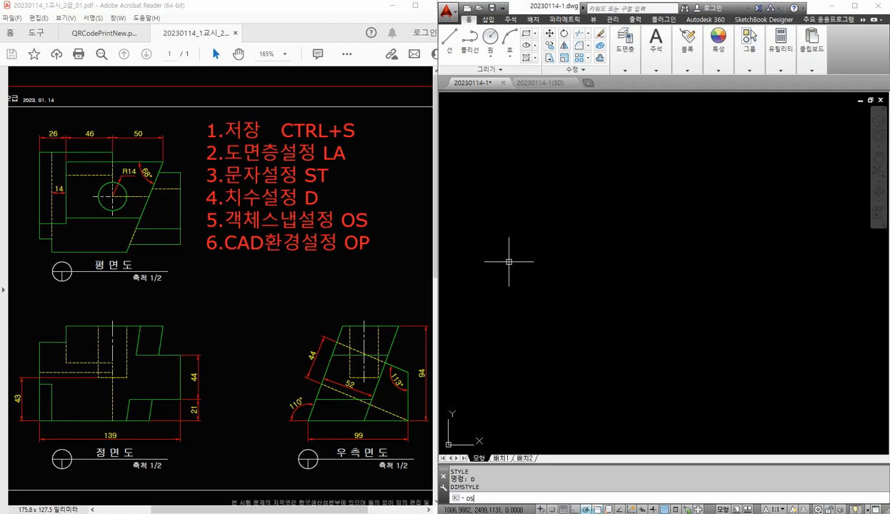
- Review which object snap modes are enabled in the drafting settings and accept them
{"action": "key", "text": "Return"}
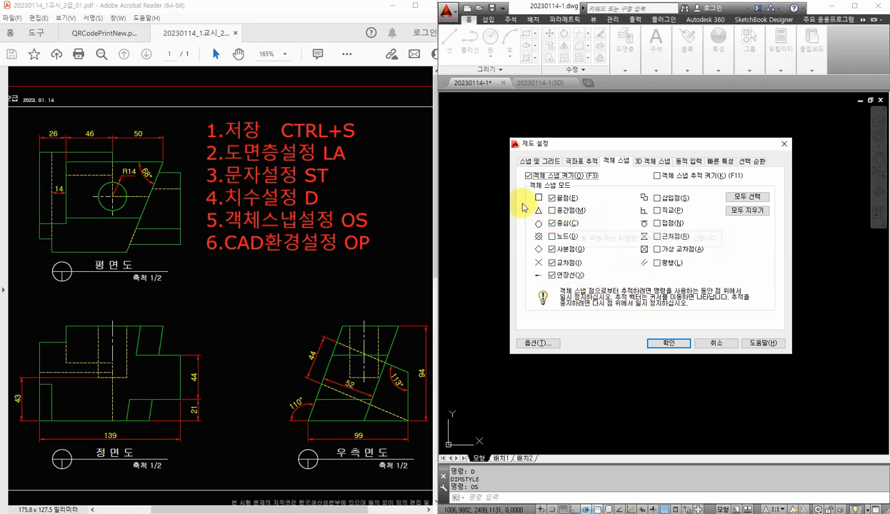
{"action": "left_click", "coordinate": [683, 347]}
{"action": "left_click", "coordinate": [745, 305]}
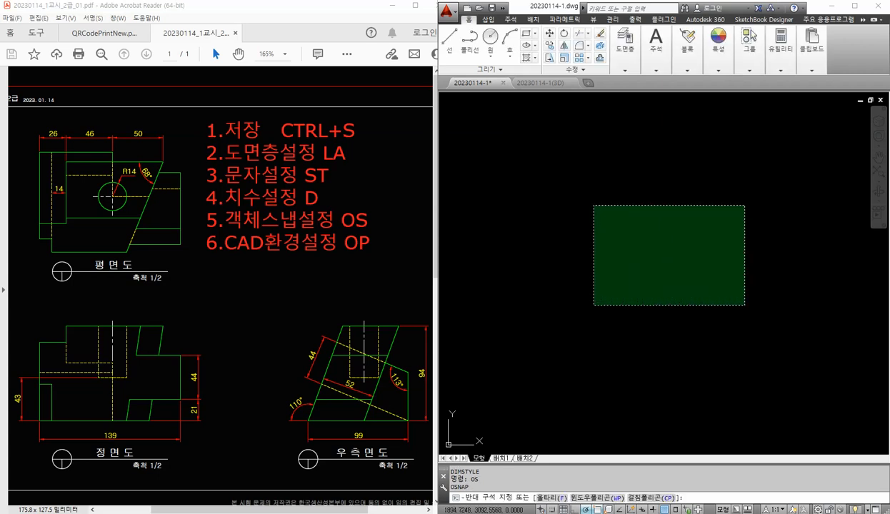
- Review the display, open-and-save, drafting and selection settings in the options and accept them
{"action": "left_click", "coordinate": [568, 194]}
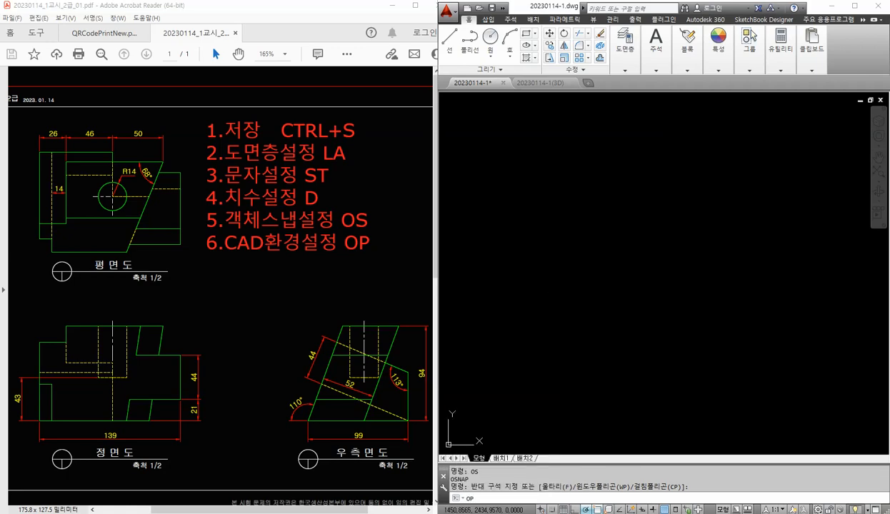
{"action": "key", "text": "Return"}
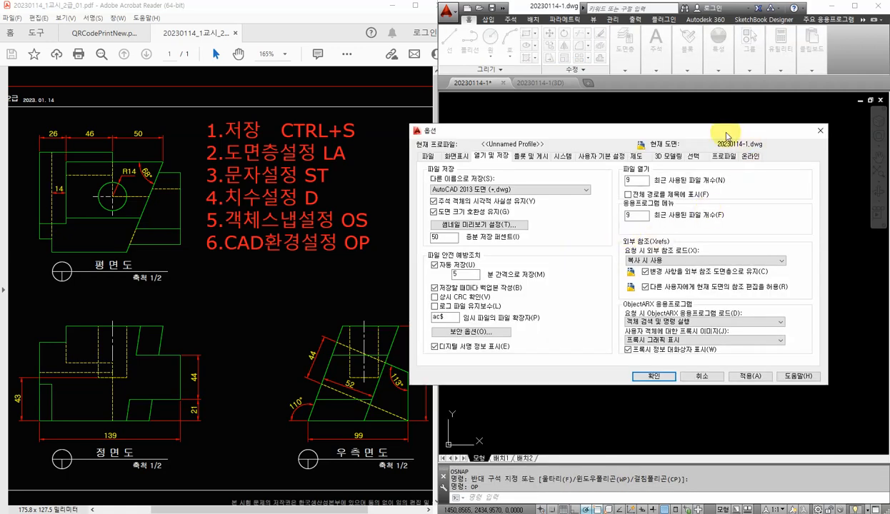
{"action": "left_click_drag", "start_coordinate": [709, 131], "coordinate": [735, 127]}
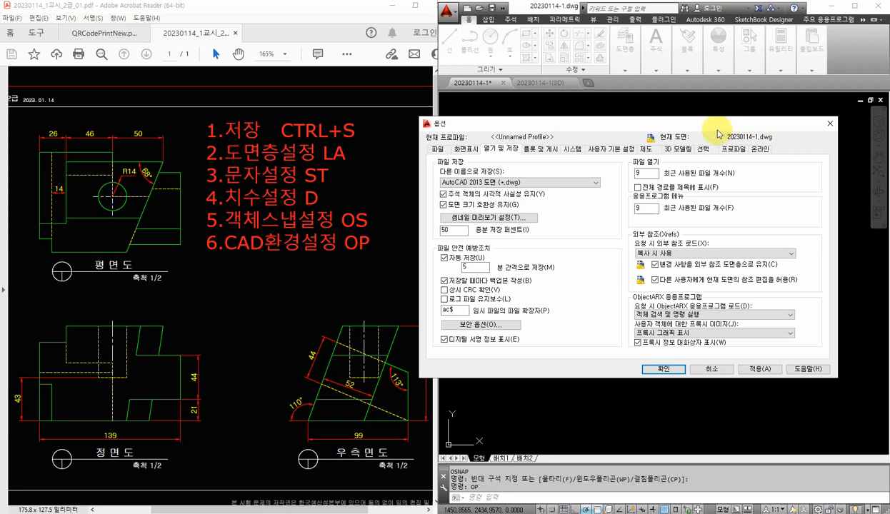
{"action": "left_click_drag", "start_coordinate": [719, 127], "coordinate": [719, 131]}
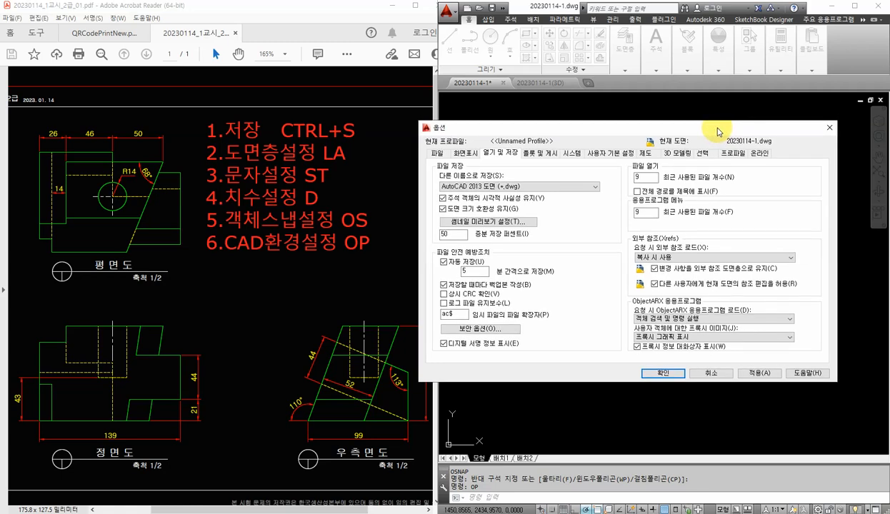
{"action": "left_click", "coordinate": [465, 153]}
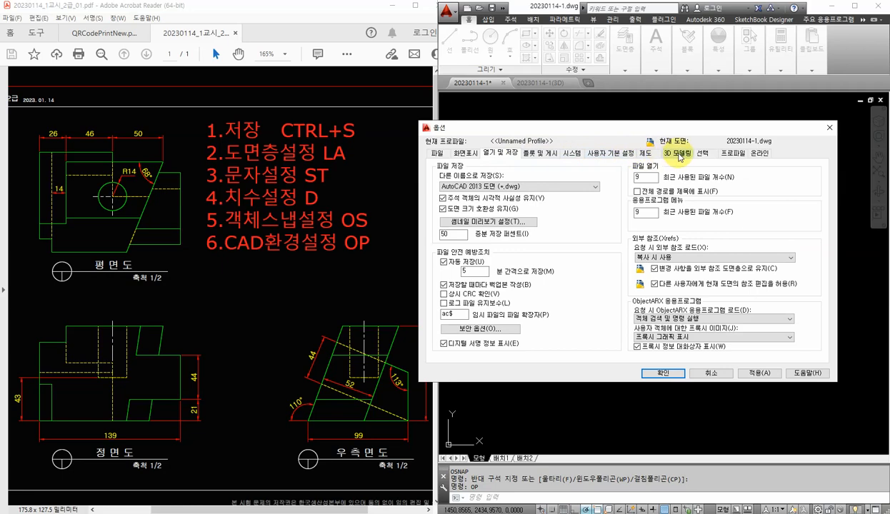
{"action": "left_click", "coordinate": [644, 153]}
{"action": "left_click", "coordinate": [702, 153]}
{"action": "left_click", "coordinate": [509, 154]}
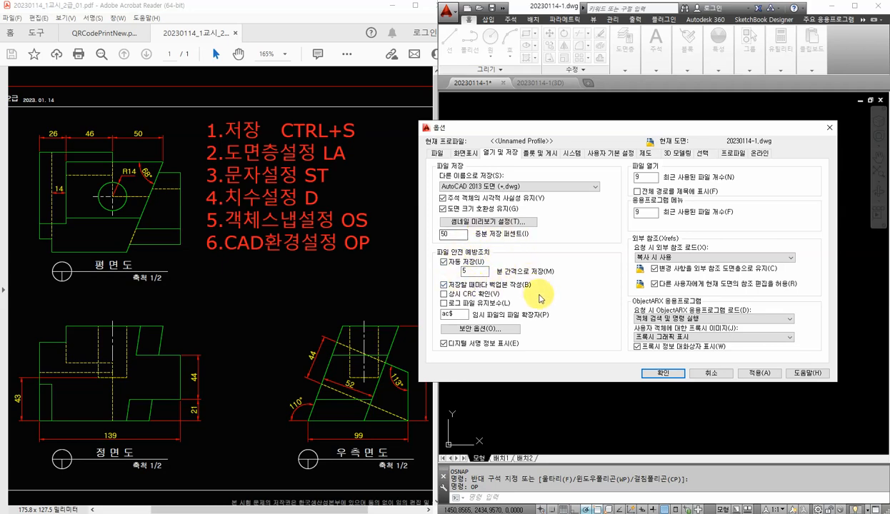
{"action": "left_click", "coordinate": [663, 372]}
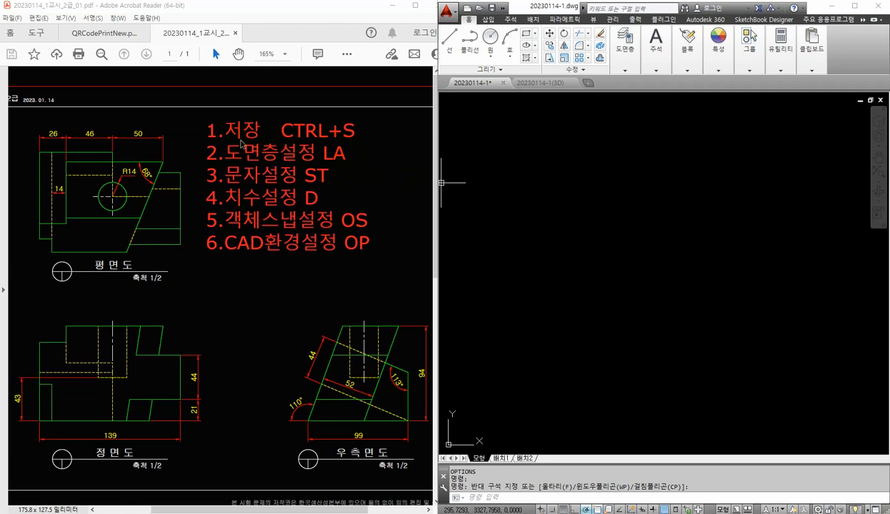
{"action": "left_click", "coordinate": [658, 277]}
{"action": "left_click", "coordinate": [593, 206]}
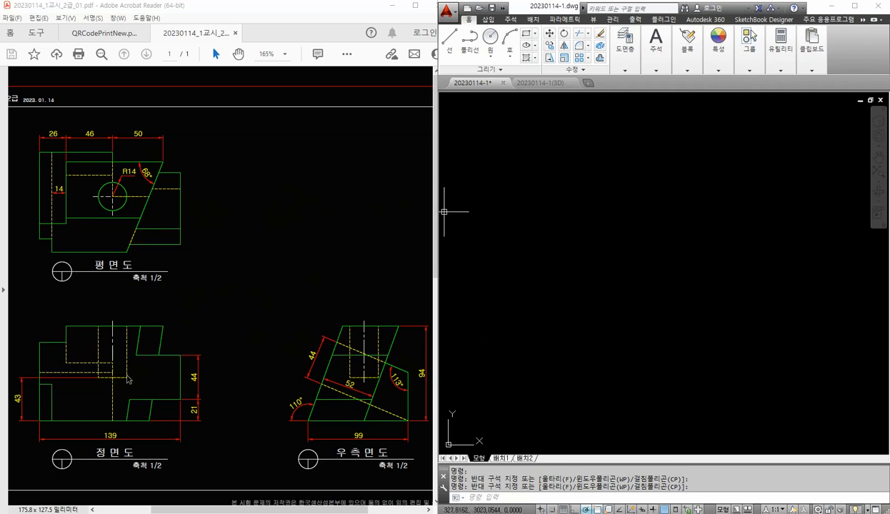
{"action": "left_click", "coordinate": [556, 88]}
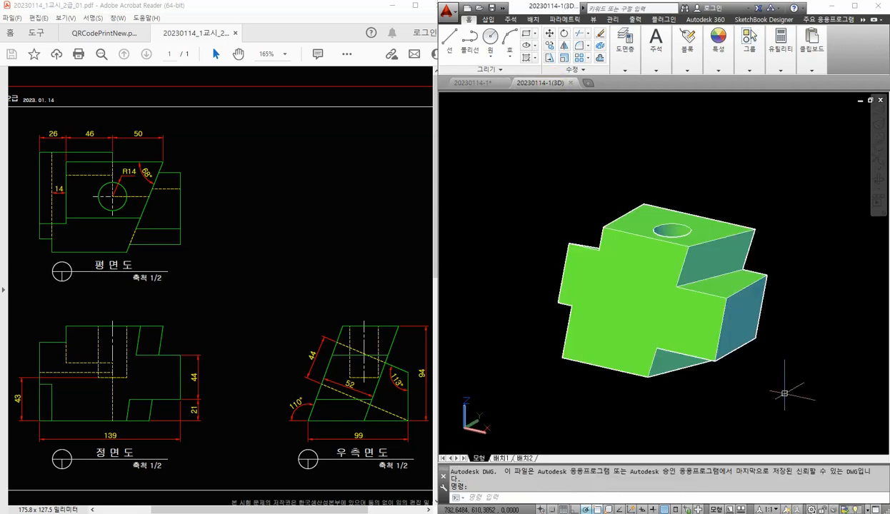
{"action": "middle_click_drag", "start_coordinate": [772, 363], "coordinate": [815, 314]}
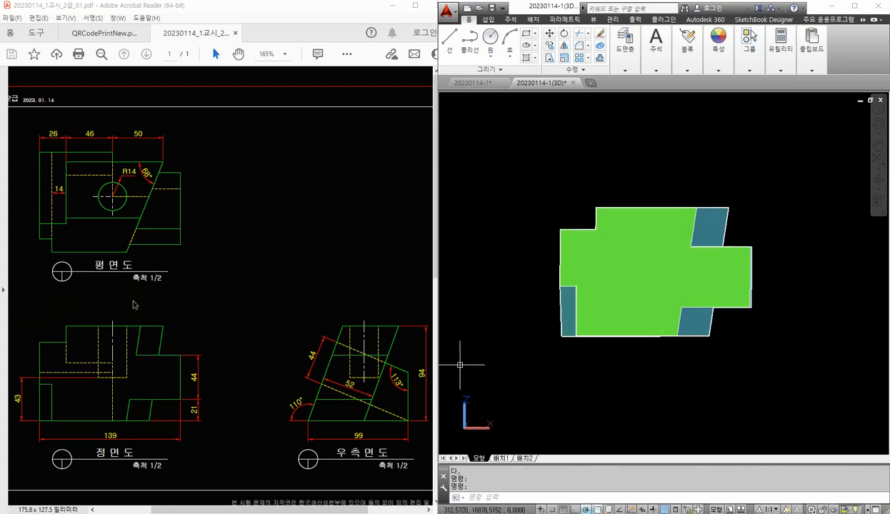
{"action": "middle_click_drag", "start_coordinate": [770, 149], "coordinate": [772, 317], "text": "shift"}
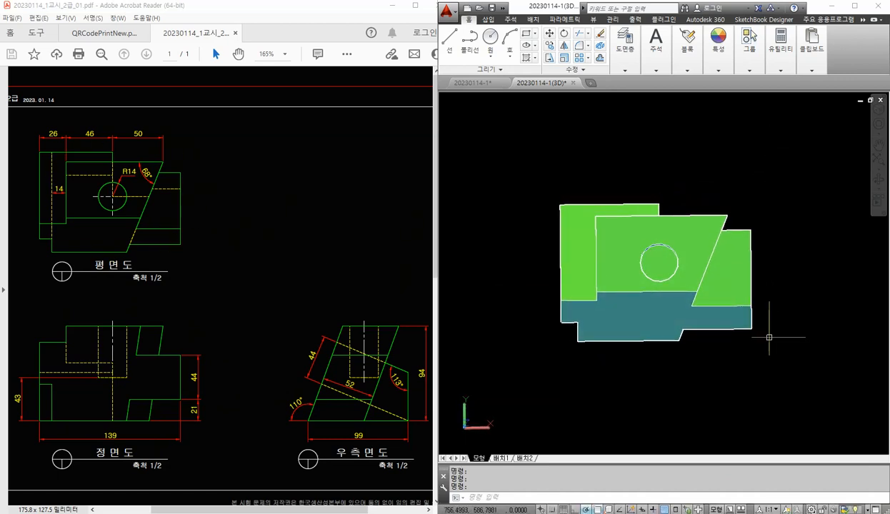
{"action": "middle_click_drag", "start_coordinate": [767, 338], "coordinate": [623, 193], "text": "shift"}
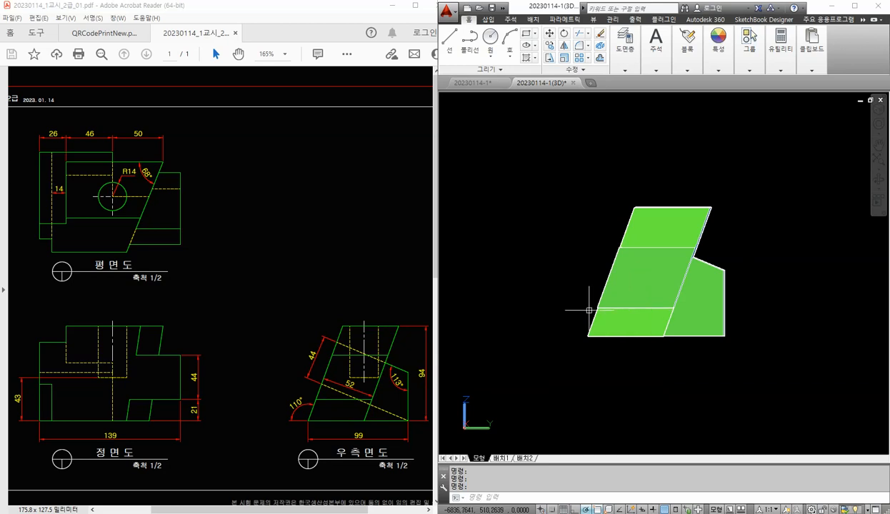
{"action": "middle_click_drag", "start_coordinate": [582, 290], "coordinate": [725, 294], "text": "shift"}
- Set the 3D model's visual style to X-ray (X 레이)
{"action": "type", "text": "s"}
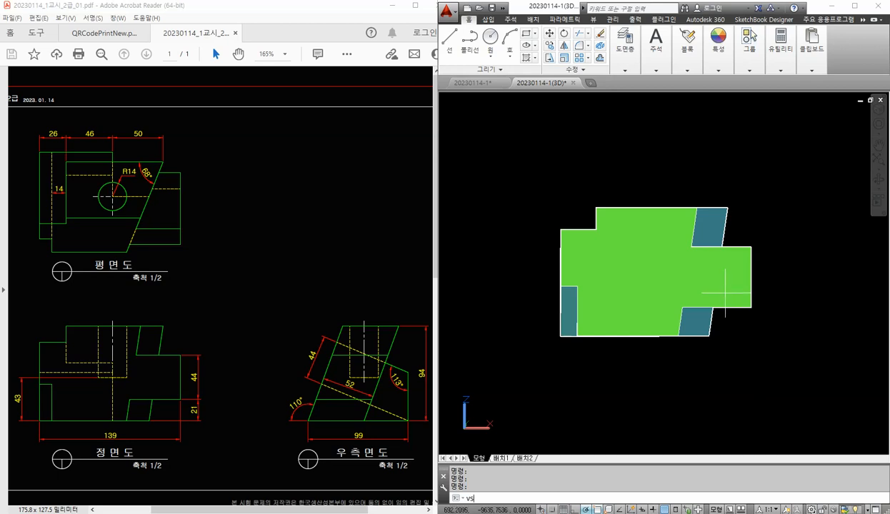
{"action": "key", "text": "Return"}
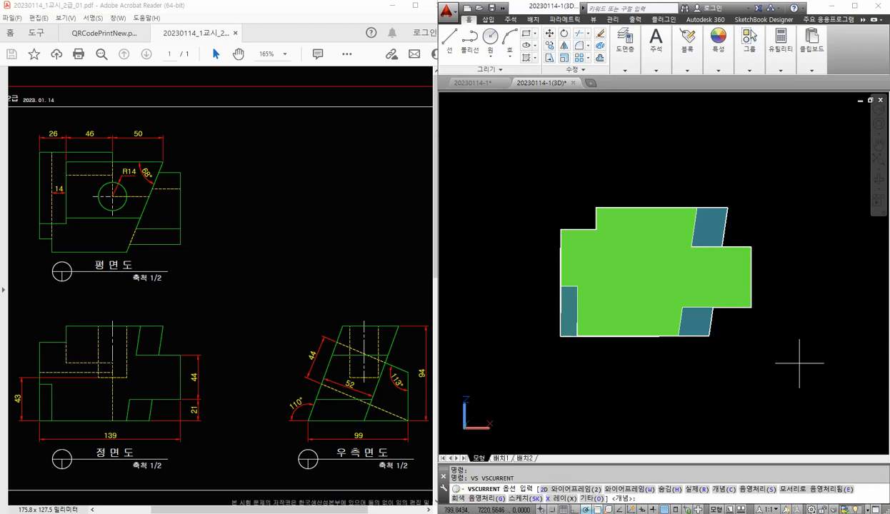
{"action": "key", "text": "Return"}
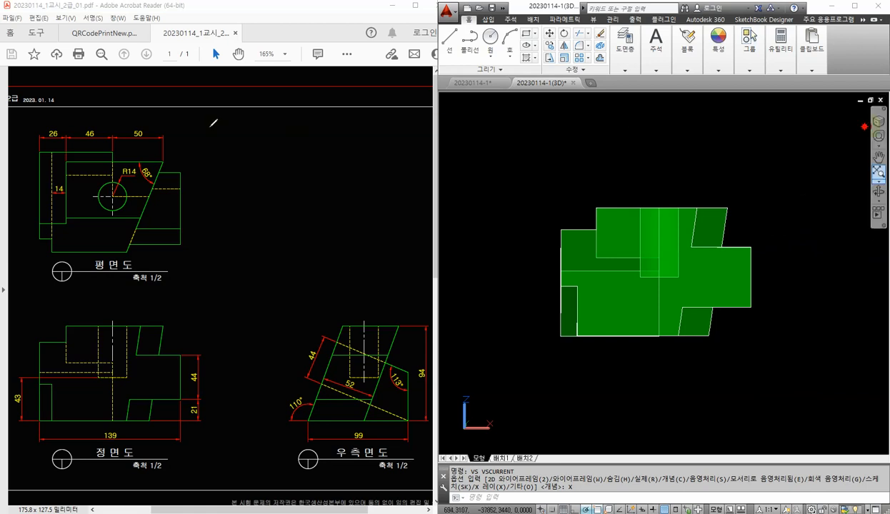
- Trace the R14 hole in the sheet's plan, front and right side views and compare it with the model
{"action": "left_click_drag", "start_coordinate": [125, 210], "coordinate": [109, 211]}
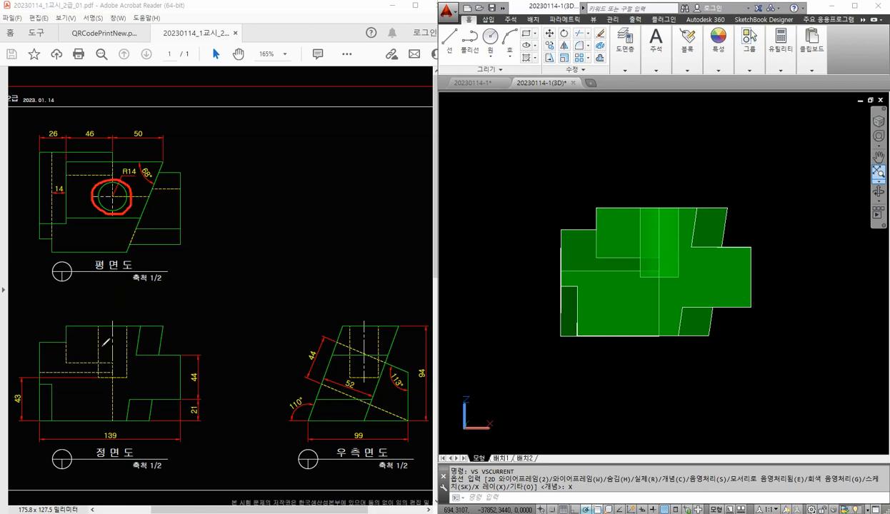
{"action": "left_click_drag", "start_coordinate": [92, 339], "coordinate": [95, 378]}
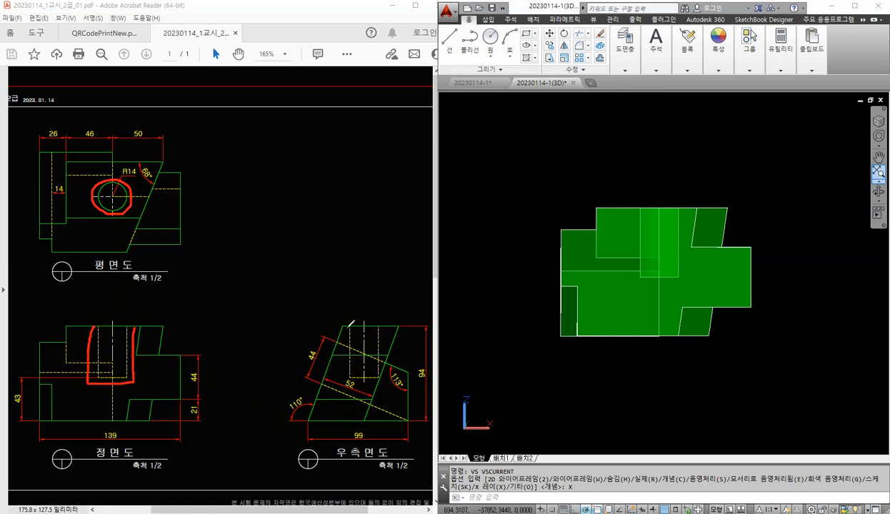
{"action": "left_click_drag", "start_coordinate": [346, 360], "coordinate": [388, 380]}
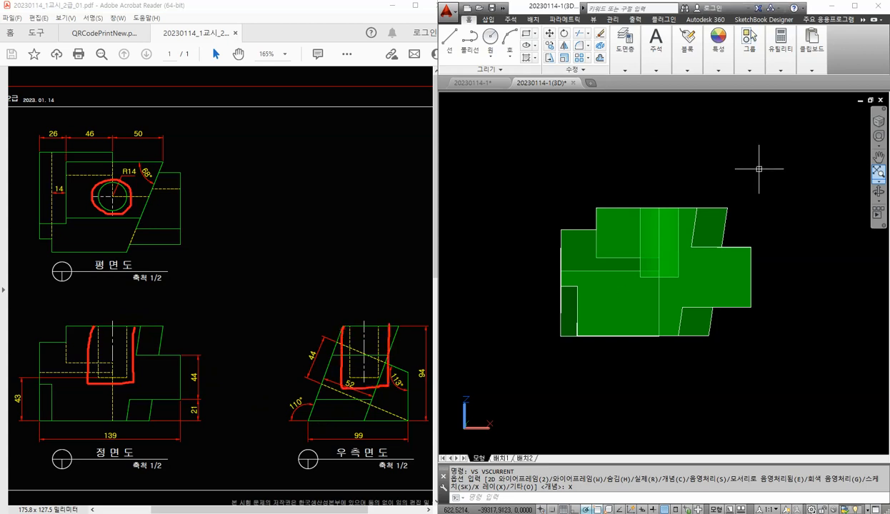
{"action": "middle_click_drag", "start_coordinate": [758, 162], "coordinate": [754, 318], "text": "shift"}
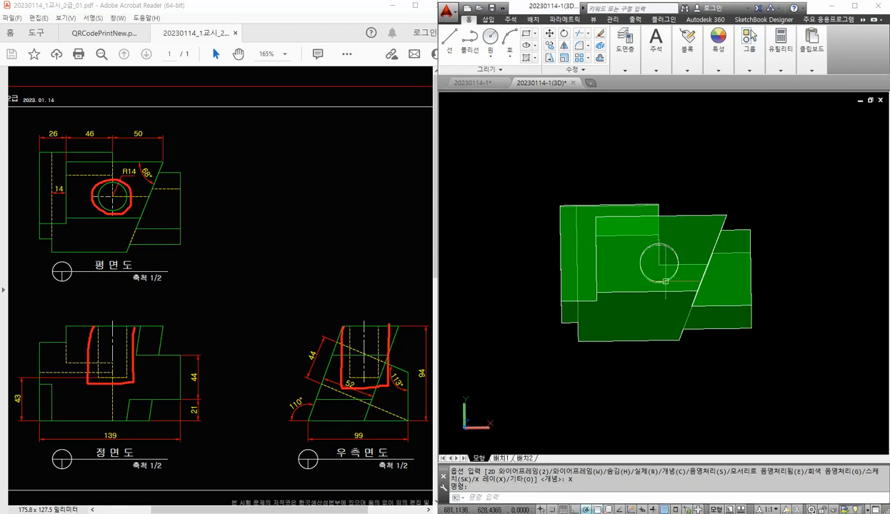
{"action": "middle_click_drag", "start_coordinate": [739, 363], "coordinate": [740, 227], "text": "shift"}
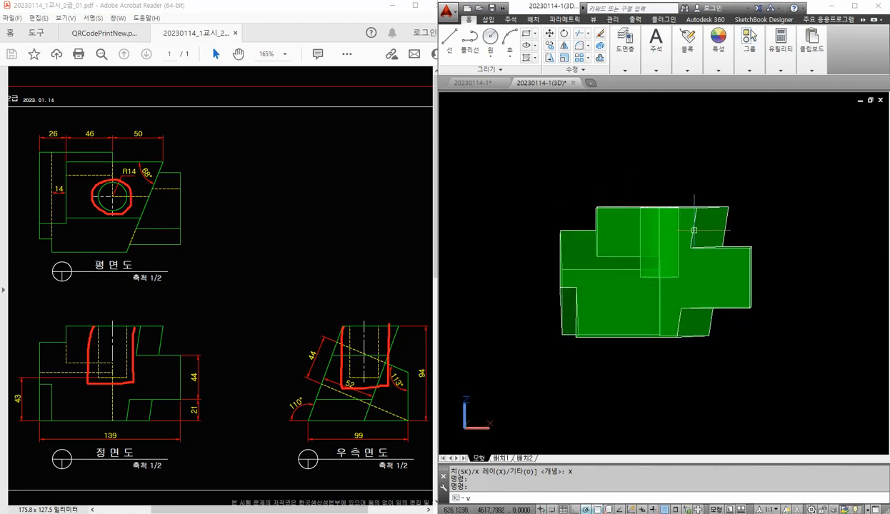
- Switch the model's visual style to Conceptual (개념) and back to X-ray (X 레이)
{"action": "type", "text": "vs"}
{"action": "key", "text": "Return"}
{"action": "type", "text": "c"}
{"action": "key", "text": "Return"}
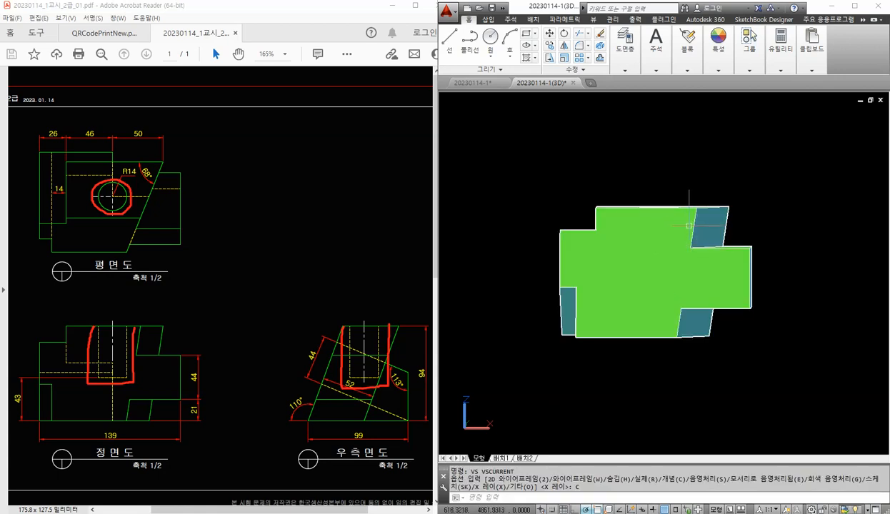
{"action": "type", "text": "vs"}
{"action": "key", "text": "Return"}
{"action": "type", "text": "x"}
{"action": "key", "text": "Return"}
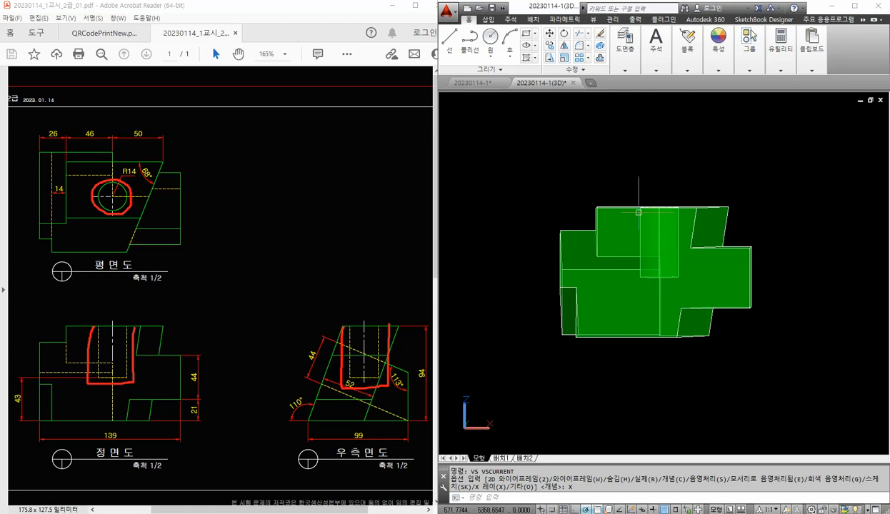
- Trace the 44 mm high projecting block in the sheet's views and compare it with the model's right, top and front sides
{"action": "middle_click_drag", "start_coordinate": [785, 273], "coordinate": [635, 289], "text": "shift"}
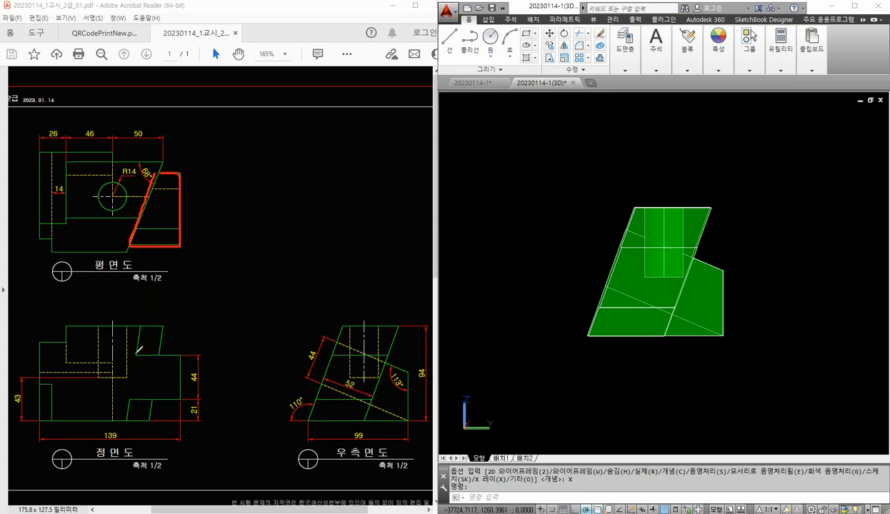
{"action": "left_click_drag", "start_coordinate": [137, 351], "coordinate": [171, 352]}
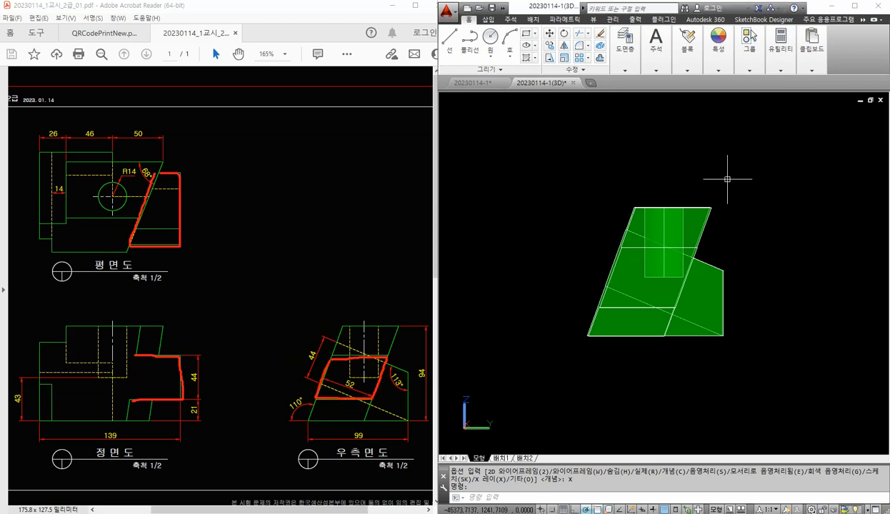
{"action": "middle_click_drag", "start_coordinate": [731, 178], "coordinate": [732, 350], "text": "shift"}
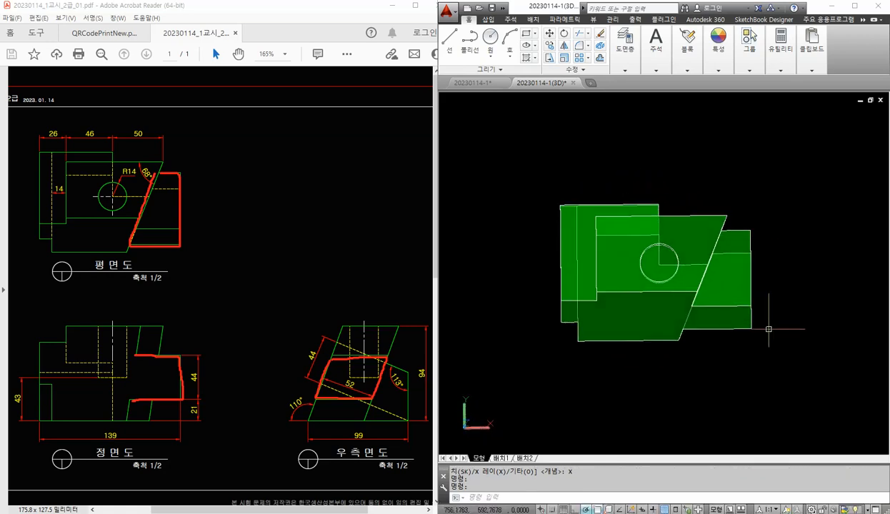
{"action": "middle_click_drag", "start_coordinate": [771, 328], "coordinate": [775, 192], "text": "shift"}
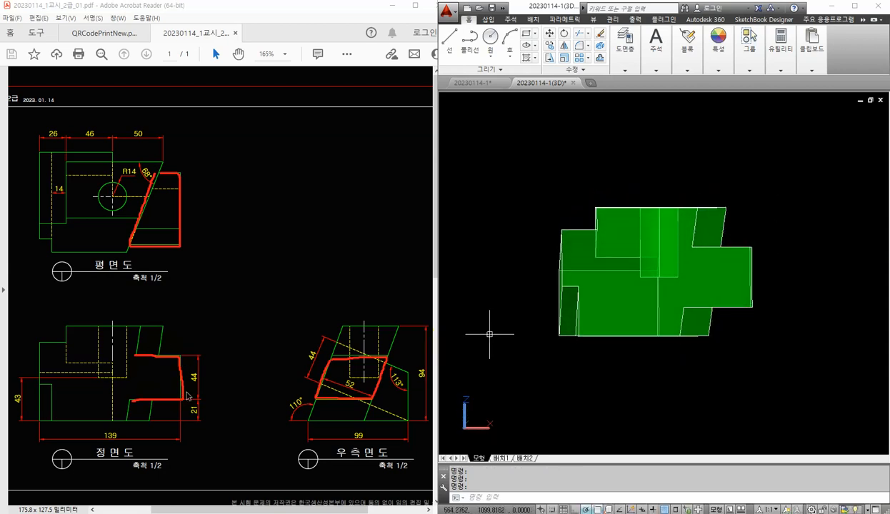
{"action": "middle_click_drag", "start_coordinate": [794, 322], "coordinate": [650, 330], "text": "shift"}
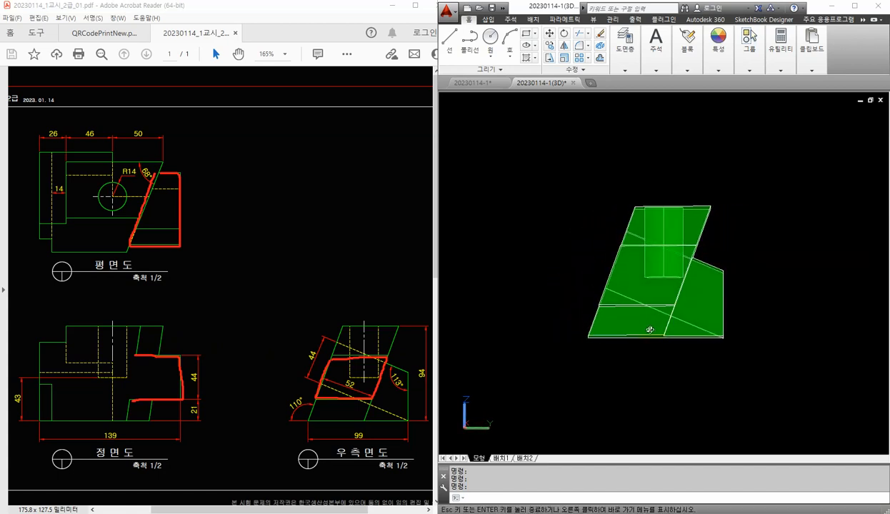
{"action": "left_click", "coordinate": [557, 223]}
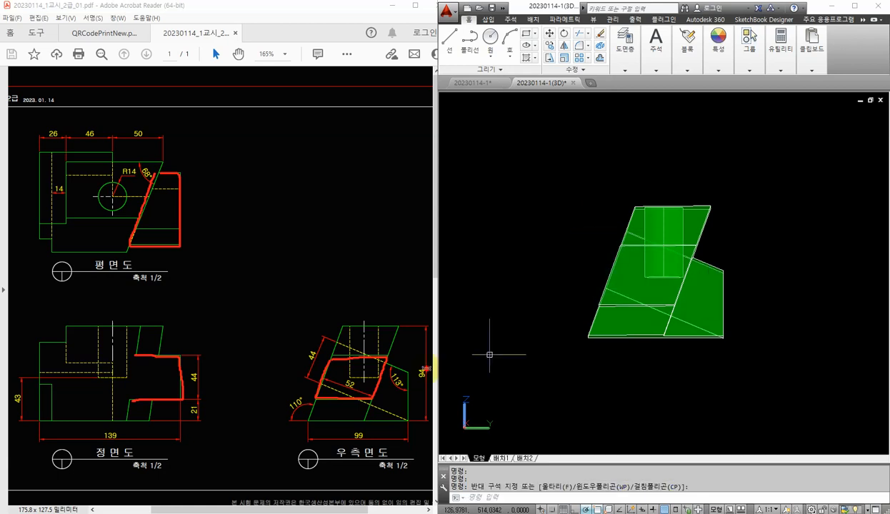
- Trace the slanted main block's outline in the sheet's right side, plan and front views and compare it with the model's front and top sides
{"action": "mouse_move", "coordinate": [608, 286]}
{"action": "middle_mouse_down", "text": "shift"}
{"action": "mouse_move", "coordinate": [665, 299]}
{"action": "mouse_move", "coordinate": [615, 296]}
{"action": "middle_mouse_up", "text": "shift"}
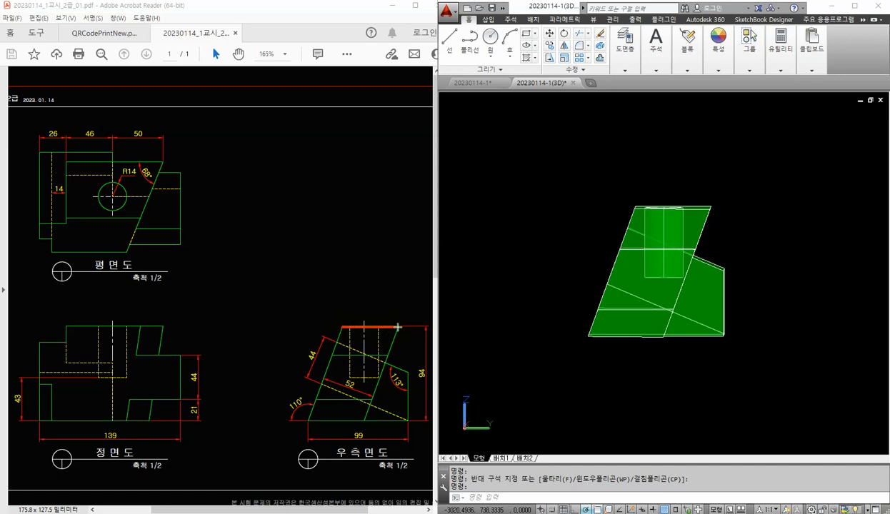
{"action": "mouse_move", "coordinate": [398, 327]}
{"action": "left_mouse_down"}
{"action": "mouse_move", "coordinate": [365, 421]}
{"action": "mouse_move", "coordinate": [321, 422]}
{"action": "mouse_move", "coordinate": [321, 363]}
{"action": "mouse_move", "coordinate": [346, 327]}
{"action": "left_mouse_up"}
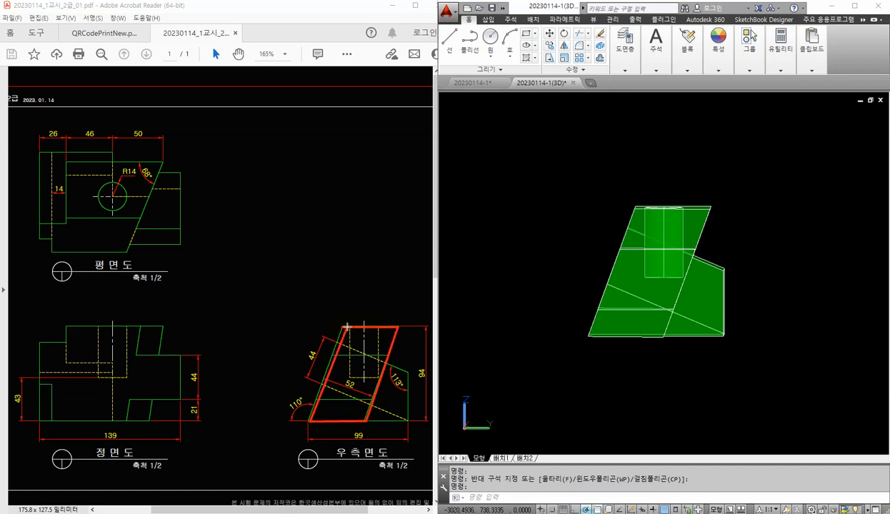
{"action": "mouse_move", "coordinate": [67, 163]}
{"action": "left_mouse_down"}
{"action": "mouse_move", "coordinate": [162, 165]}
{"action": "mouse_move", "coordinate": [128, 248]}
{"action": "mouse_move", "coordinate": [49, 251]}
{"action": "left_mouse_up"}
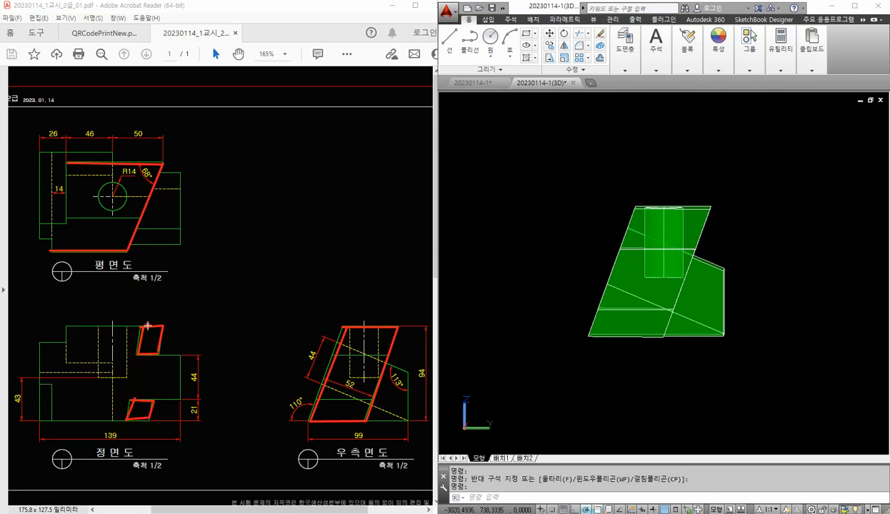
{"action": "left_click_drag", "start_coordinate": [147, 326], "coordinate": [66, 331]}
{"action": "left_click_drag", "start_coordinate": [131, 421], "coordinate": [45, 424]}
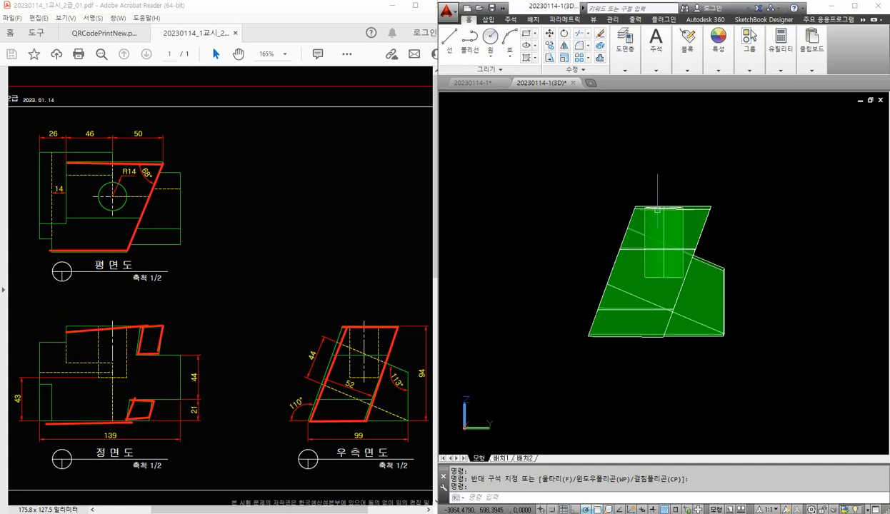
{"action": "left_click", "coordinate": [536, 165]}
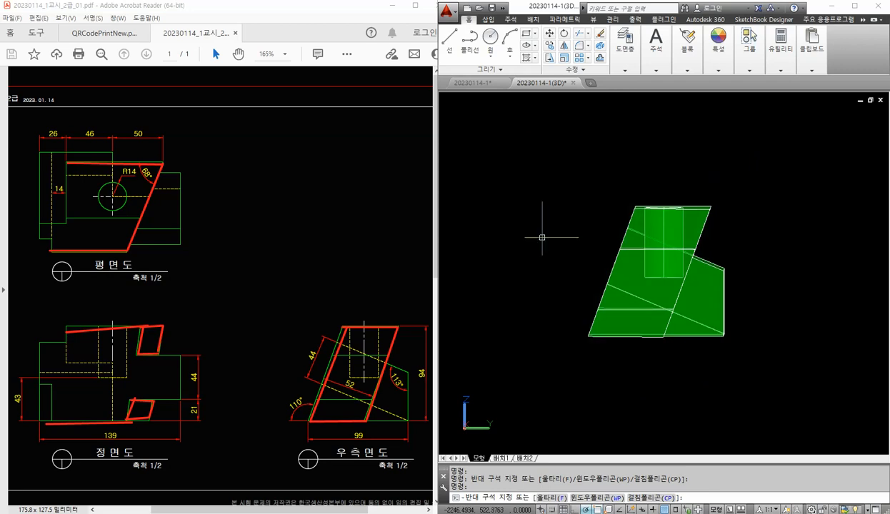
{"action": "middle_click_drag", "start_coordinate": [578, 207], "coordinate": [707, 206], "text": "shift"}
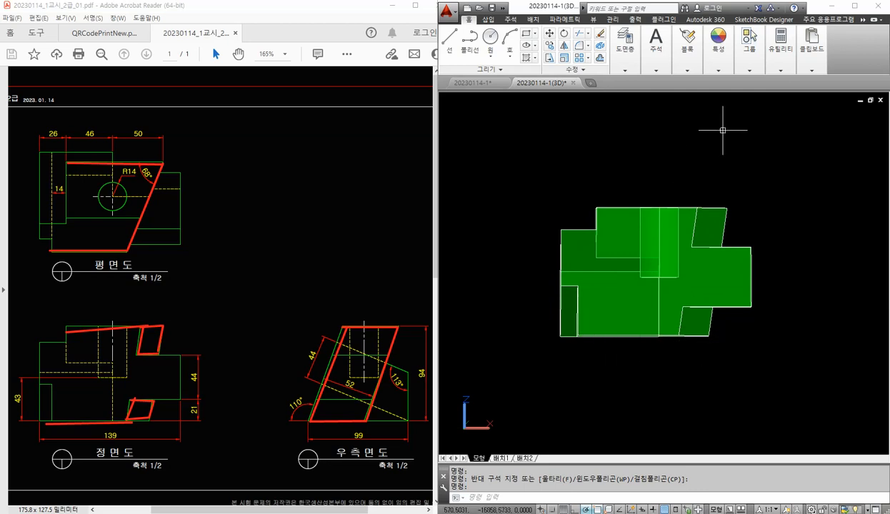
{"action": "middle_click_drag", "start_coordinate": [723, 129], "coordinate": [737, 185], "text": "shift"}
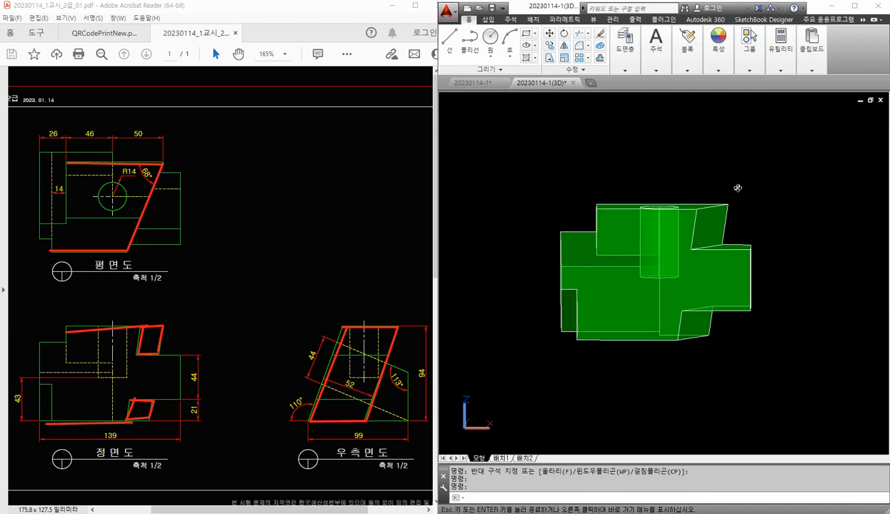
{"action": "left_click", "coordinate": [668, 188]}
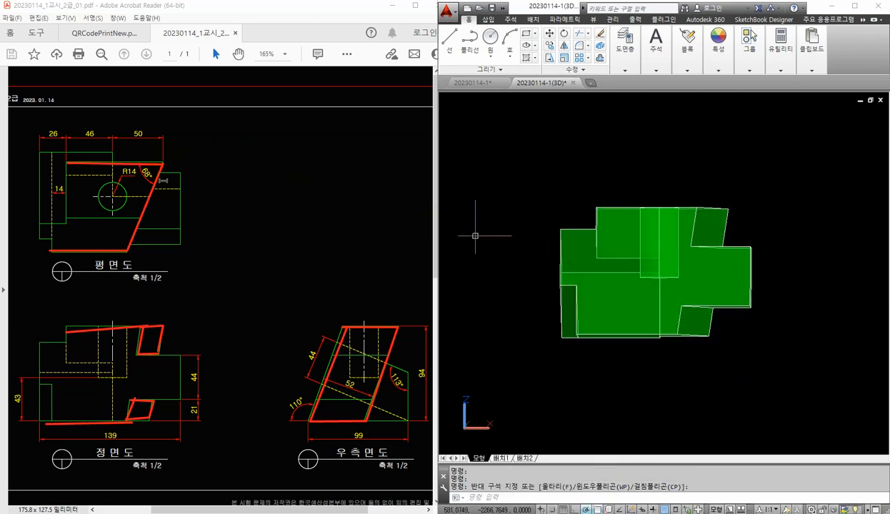
{"action": "middle_click_drag", "start_coordinate": [761, 152], "coordinate": [743, 314], "text": "shift"}
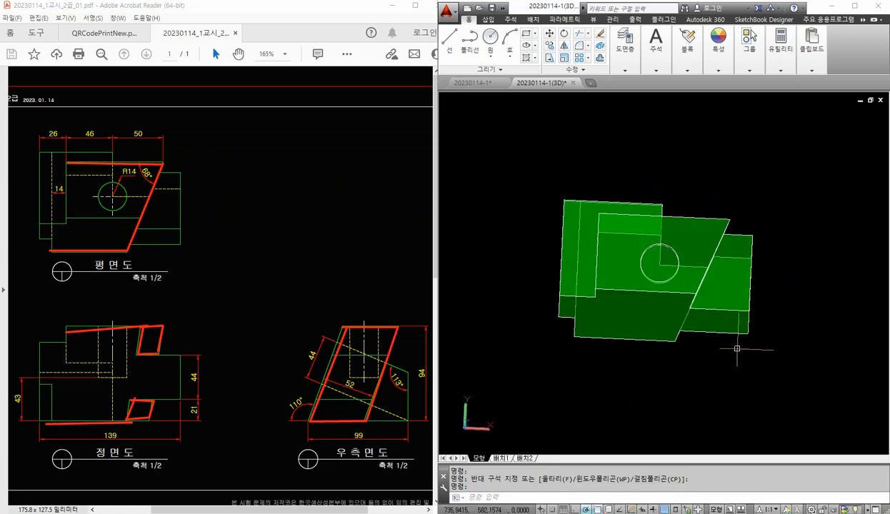
{"action": "middle_click_drag", "start_coordinate": [737, 349], "coordinate": [739, 199], "text": "shift"}
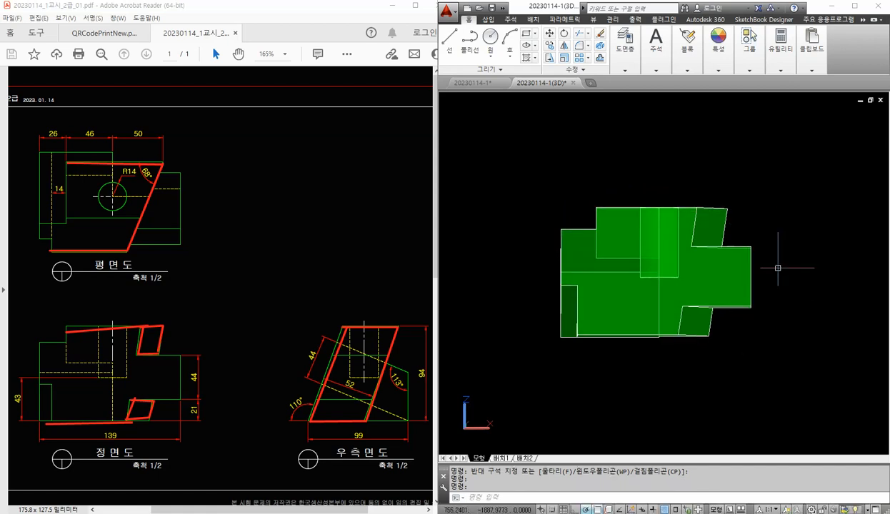
- Trace the inclined 44 mm block's dashed edges in the right side view and its front view outlines, and compare them with the model
{"action": "middle_click_drag", "start_coordinate": [791, 259], "coordinate": [651, 254], "text": "shift"}
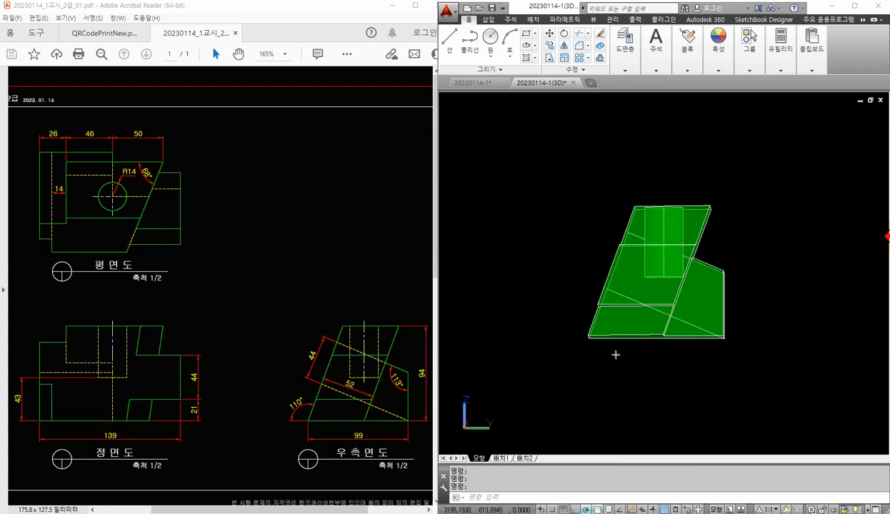
{"action": "left_click_drag", "start_coordinate": [338, 342], "coordinate": [394, 367]}
{"action": "left_click_drag", "start_coordinate": [322, 384], "coordinate": [405, 421]}
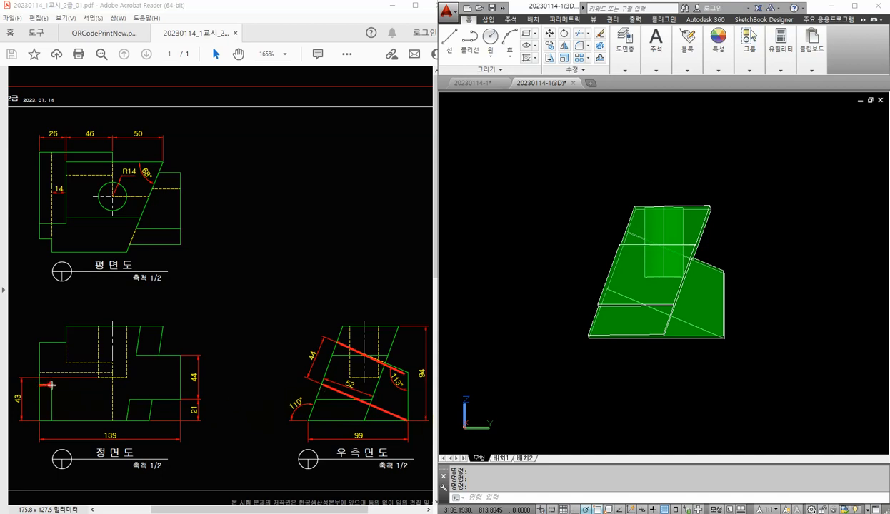
{"action": "mouse_move", "coordinate": [50, 385]}
{"action": "left_mouse_down"}
{"action": "mouse_move", "coordinate": [52, 421]}
{"action": "mouse_move", "coordinate": [42, 385]}
{"action": "left_mouse_up"}
{"action": "middle_click_drag", "start_coordinate": [689, 343], "coordinate": [839, 360], "text": "shift"}
{"action": "left_click", "coordinate": [538, 227]}
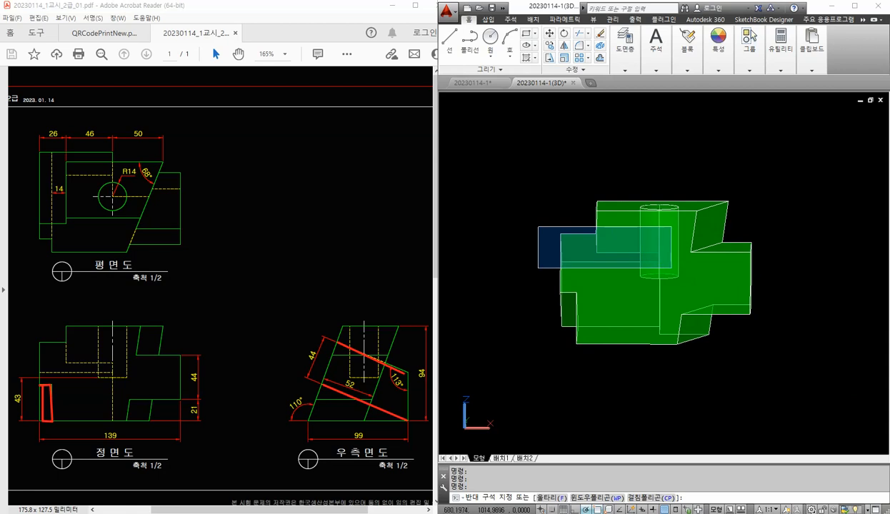
{"action": "left_click", "coordinate": [671, 268]}
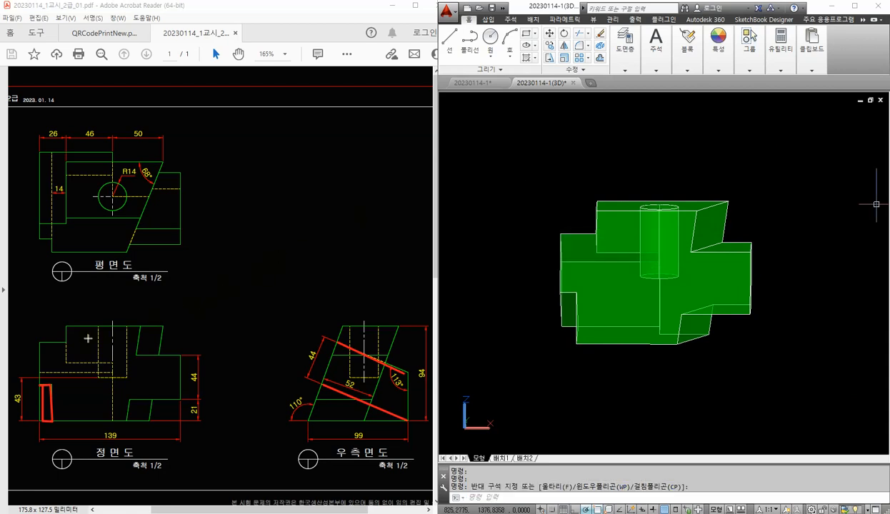
{"action": "mouse_move", "coordinate": [45, 342]}
{"action": "left_mouse_down"}
{"action": "mouse_move", "coordinate": [62, 343]}
{"action": "mouse_move", "coordinate": [86, 363]}
{"action": "mouse_move", "coordinate": [113, 362]}
{"action": "mouse_move", "coordinate": [40, 373]}
{"action": "mouse_move", "coordinate": [40, 343]}
{"action": "left_mouse_up"}
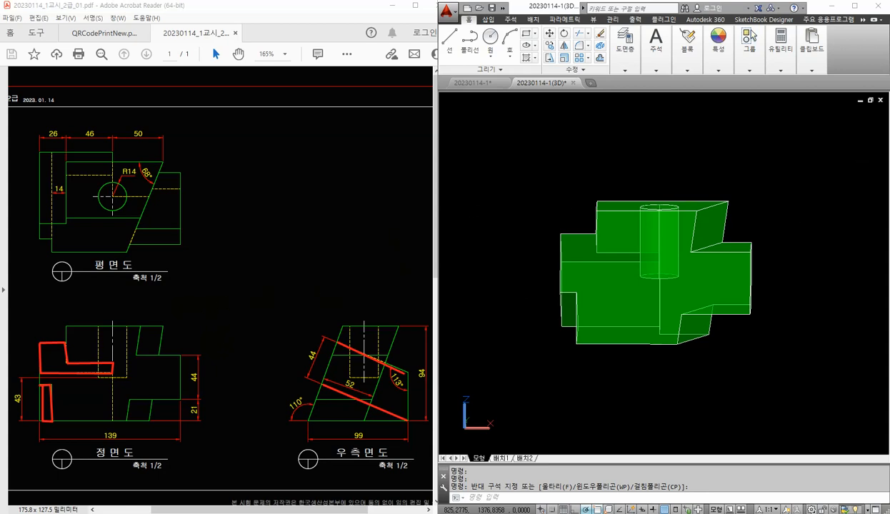
{"action": "key", "text": "Escape"}
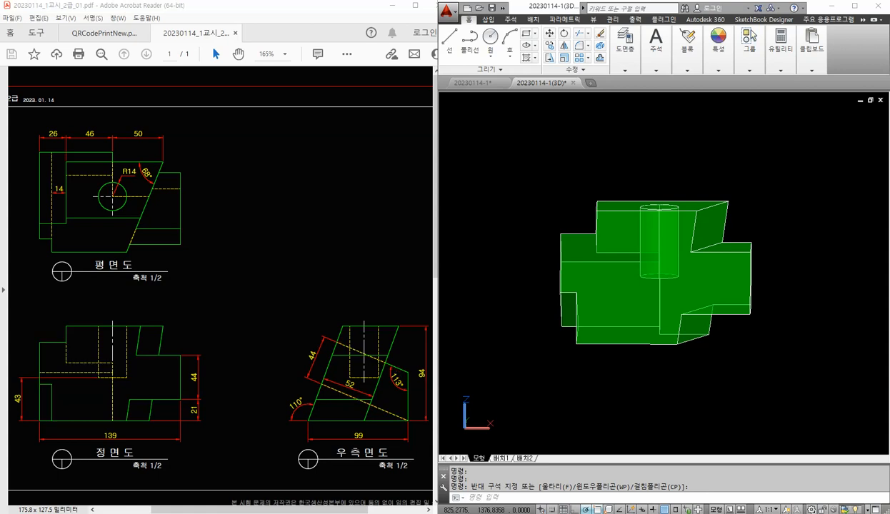
{"action": "middle_click_drag", "start_coordinate": [802, 277], "coordinate": [721, 329], "text": "shift"}
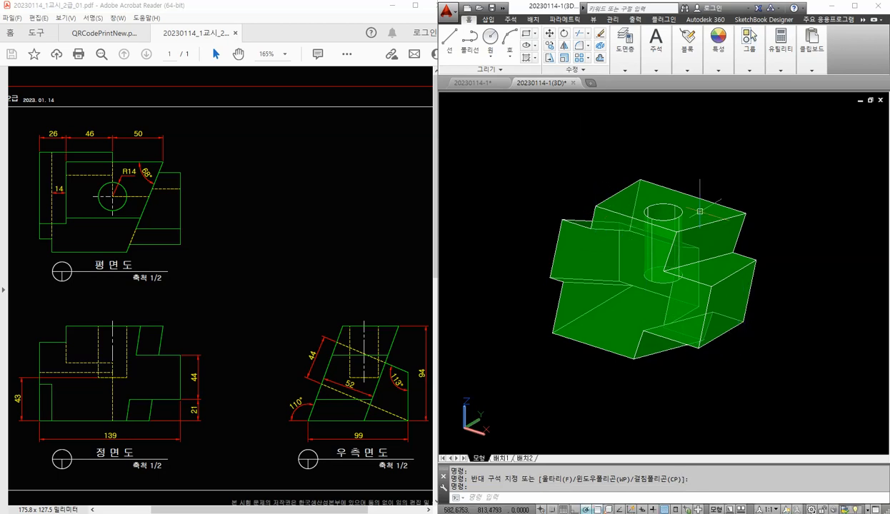
- Switch to drawing 20230114-1 and trace the projection lines aligning the sheet's three views, including the diagonal between the plan and right side views
{"action": "left_click", "coordinate": [473, 83]}
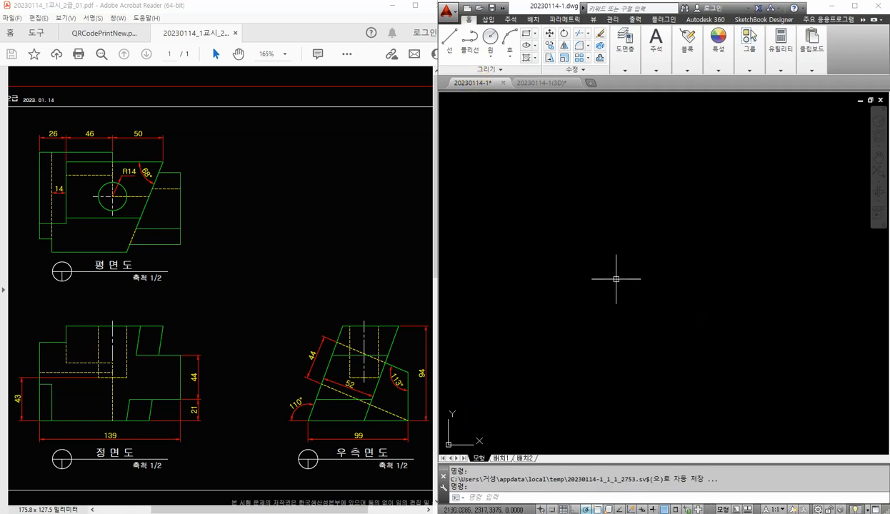
{"action": "left_click", "coordinate": [679, 335]}
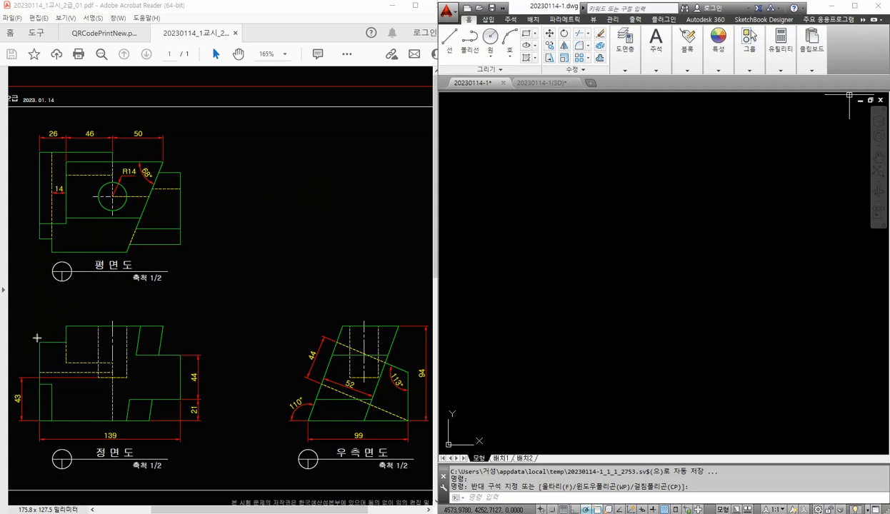
{"action": "left_click_drag", "start_coordinate": [41, 338], "coordinate": [40, 253]}
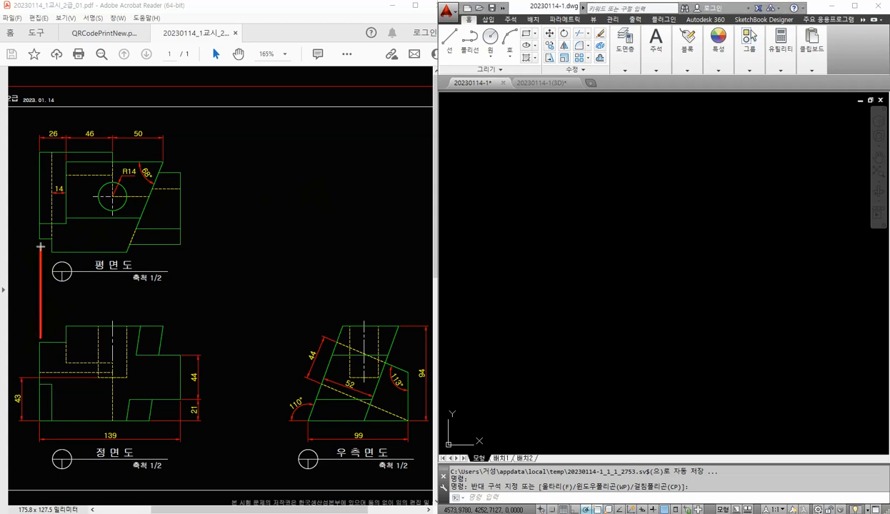
{"action": "left_click_drag", "start_coordinate": [181, 349], "coordinate": [181, 250]}
{"action": "left_click_drag", "start_coordinate": [167, 327], "coordinate": [336, 326]}
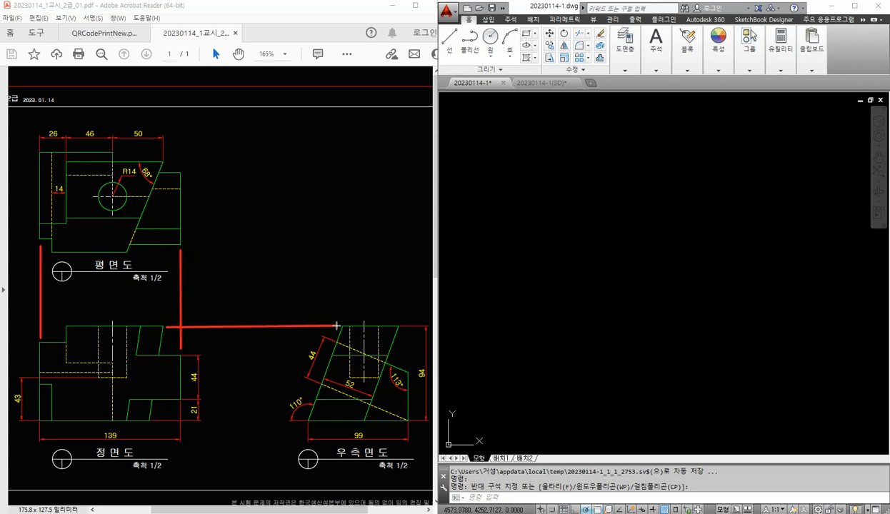
{"action": "mouse_move", "coordinate": [151, 421]}
{"action": "left_mouse_down"}
{"action": "mouse_move", "coordinate": [300, 421]}
{"action": "mouse_move", "coordinate": [309, 251]}
{"action": "mouse_move", "coordinate": [133, 254]}
{"action": "left_mouse_up"}
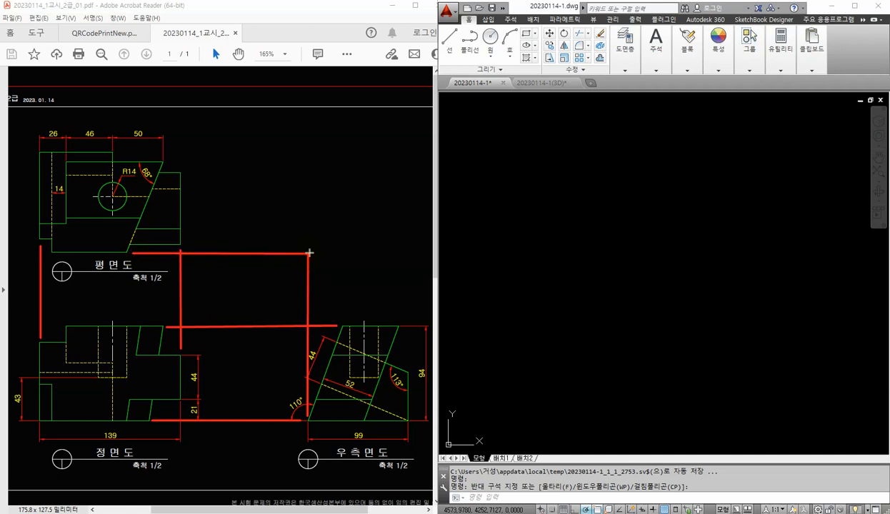
{"action": "mouse_move", "coordinate": [309, 252]}
{"action": "left_mouse_down"}
{"action": "mouse_move", "coordinate": [447, 133]}
{"action": "mouse_move", "coordinate": [457, 96]}
{"action": "left_mouse_up"}
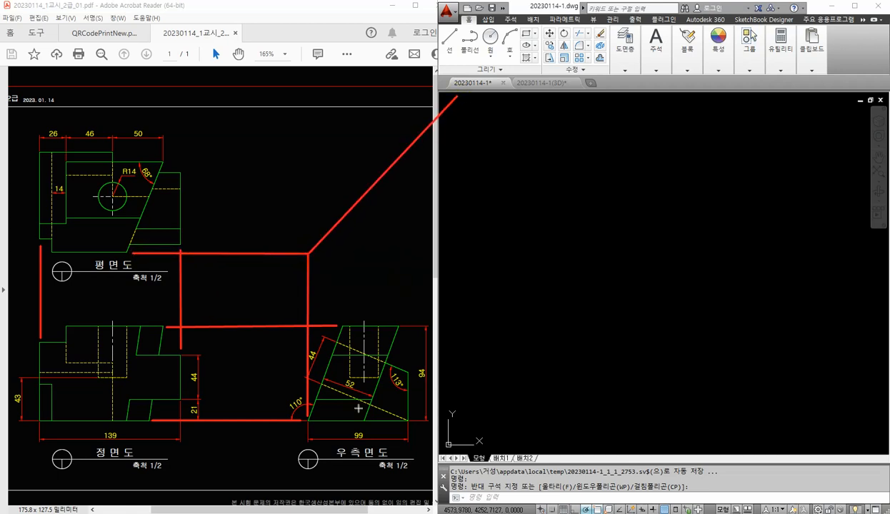
{"action": "mouse_move", "coordinate": [407, 366]}
{"action": "left_mouse_down"}
{"action": "mouse_move", "coordinate": [397, 149]}
{"action": "mouse_move", "coordinate": [404, 144]}
{"action": "mouse_move", "coordinate": [117, 152]}
{"action": "left_mouse_up"}
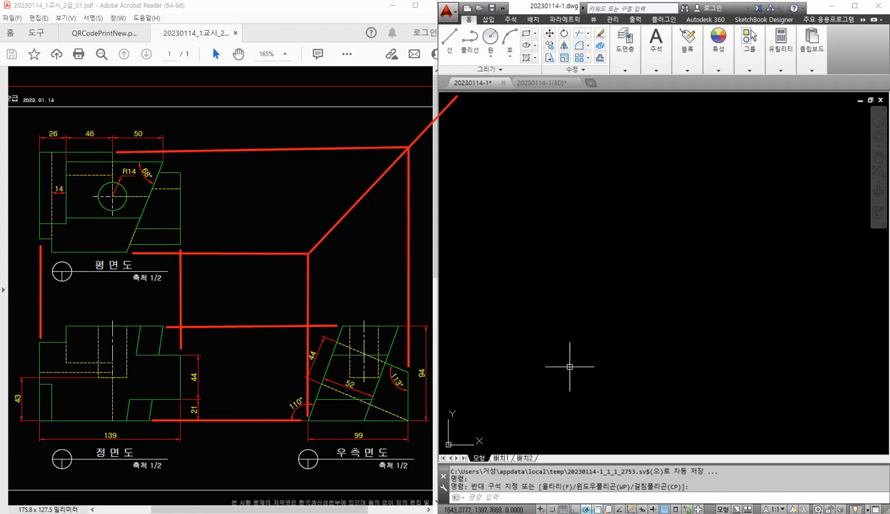
{"action": "left_click", "coordinate": [666, 354]}
{"action": "left_click", "coordinate": [532, 220]}
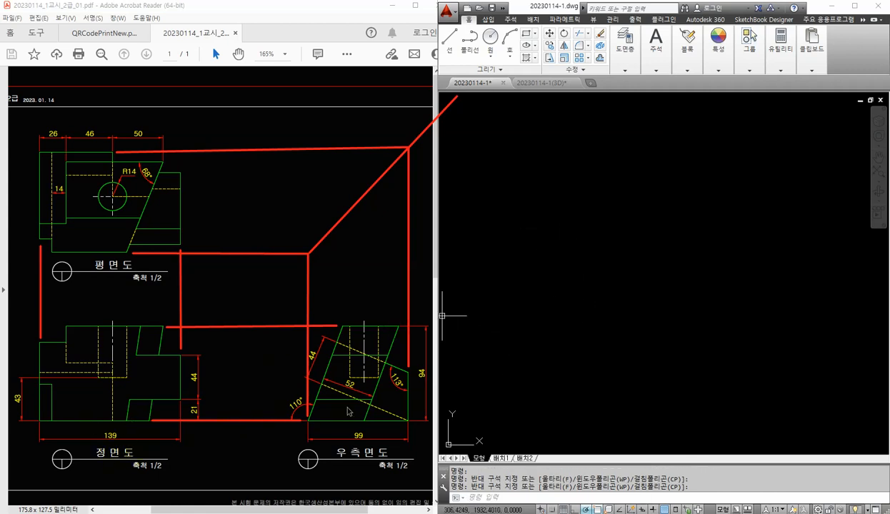
{"action": "left_click", "coordinate": [667, 353]}
{"action": "left_click", "coordinate": [621, 278]}
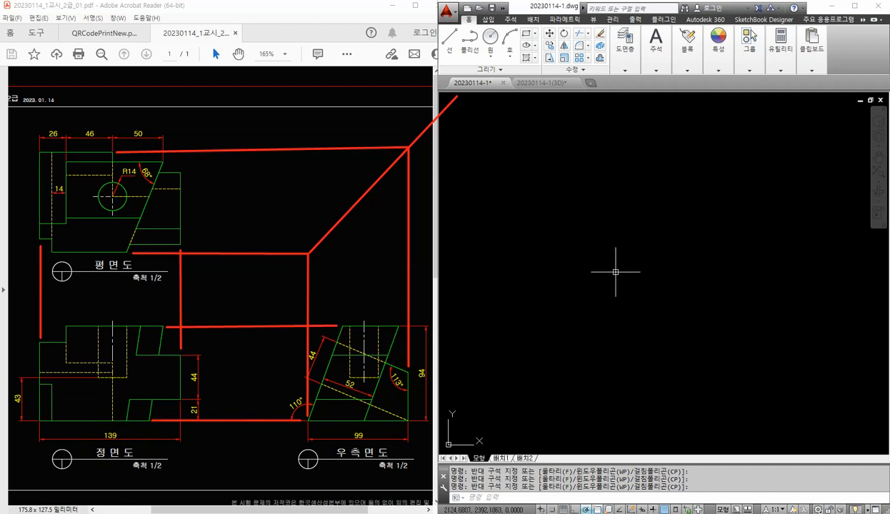
- Draw a rectangle 139 long and 94 wide as the front view's outer frame
{"action": "type", "text": "REC"}
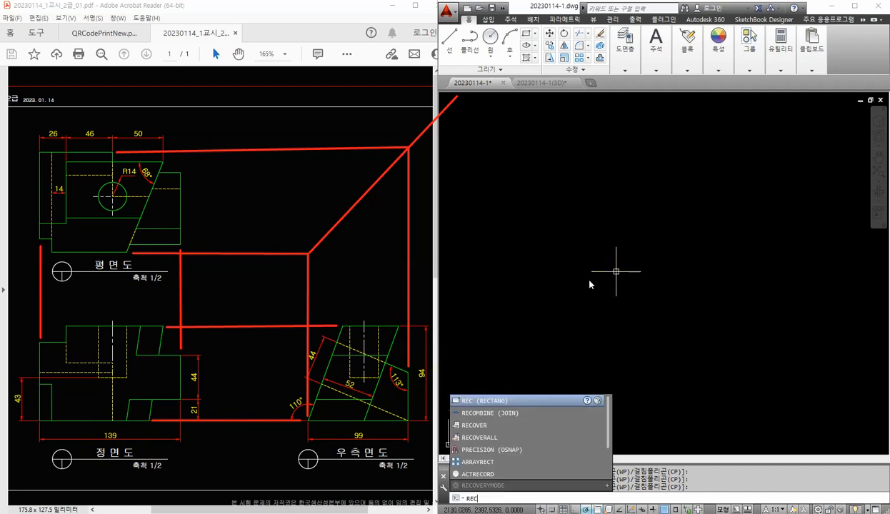
{"action": "key", "text": "Return"}
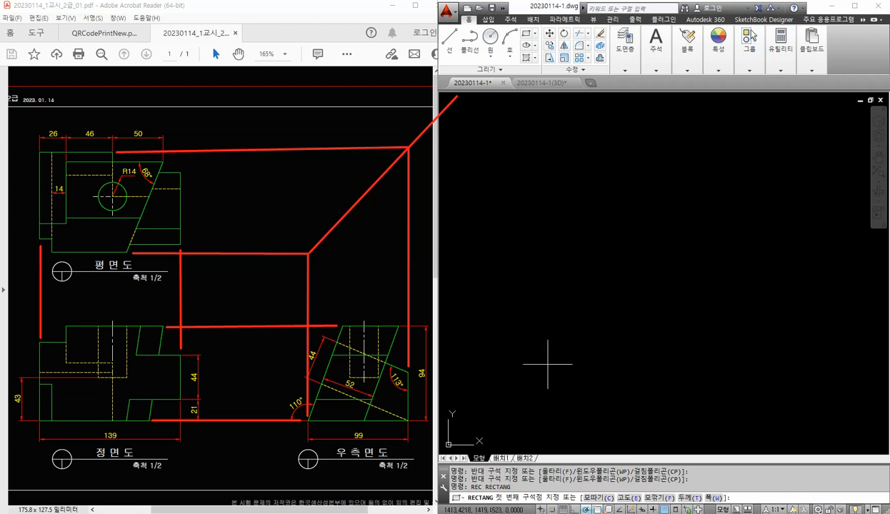
{"action": "left_click", "coordinate": [548, 361]}
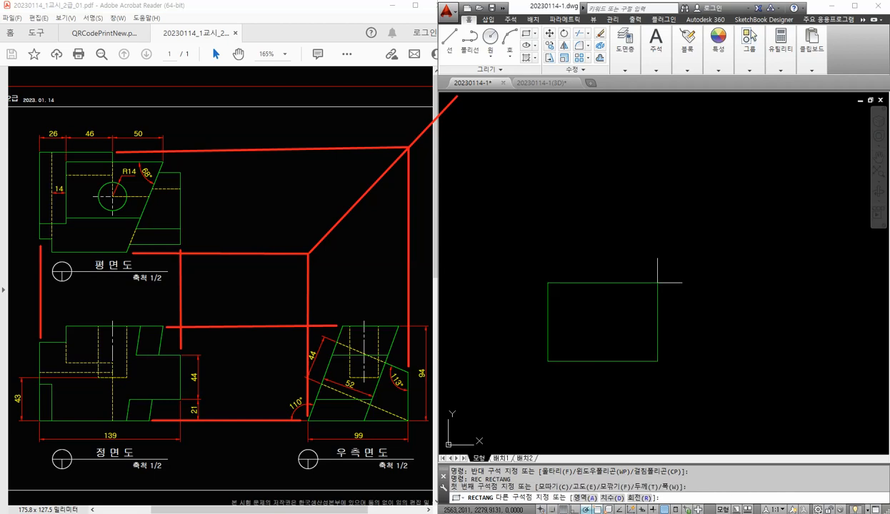
{"action": "type", "text": "D"}
{"action": "key", "text": "Return"}
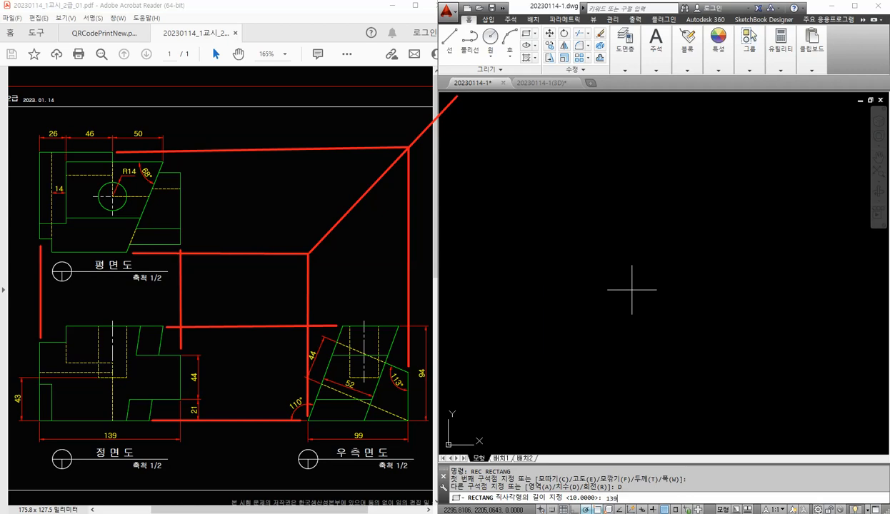
{"action": "key", "text": "Return"}
{"action": "type", "text": "94"}
{"action": "key", "text": "Return"}
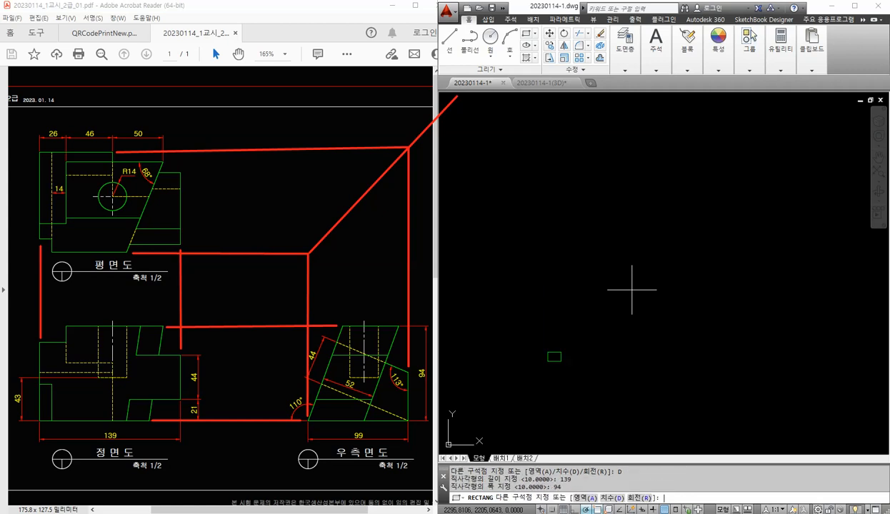
{"action": "left_click", "coordinate": [582, 319]}
{"action": "scroll", "coordinate": [548, 372], "scroll_direction": "up", "scroll_amount": 10}
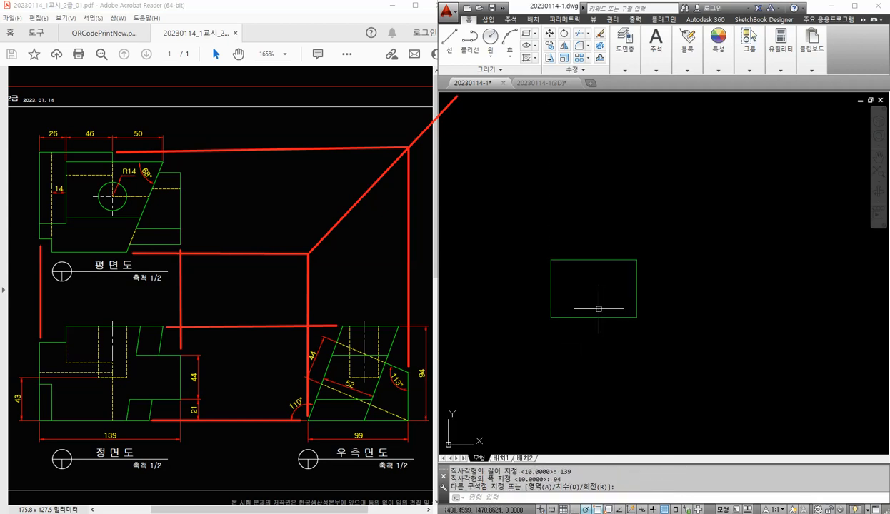
- Check the height of the front view frame with a linear dimension between its opposite corners, without placing it
{"action": "left_click", "coordinate": [651, 69]}
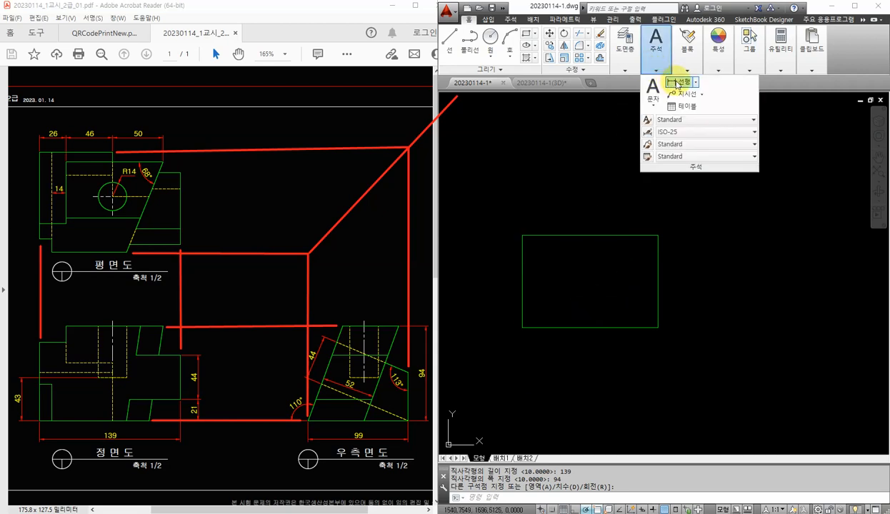
{"action": "left_click", "coordinate": [669, 86]}
{"action": "left_click", "coordinate": [522, 327]}
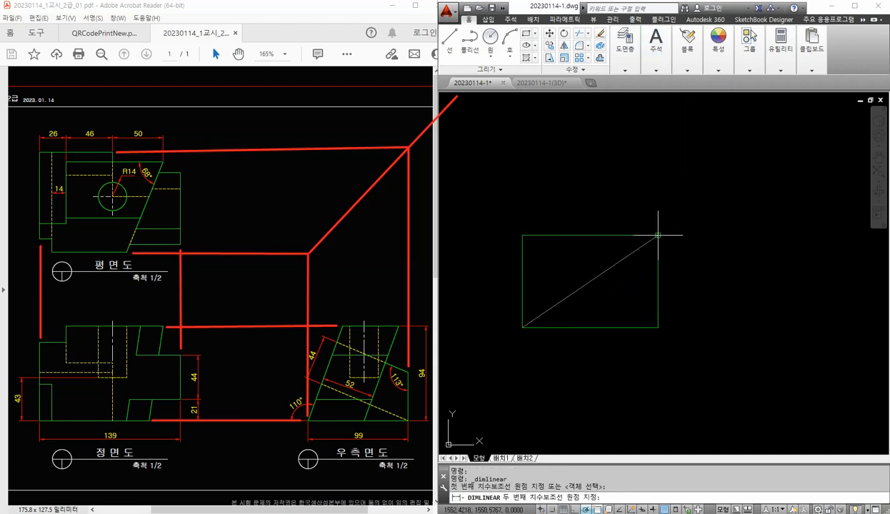
{"action": "left_click", "coordinate": [657, 235]}
{"action": "scroll", "coordinate": [590, 346], "scroll_direction": "up", "scroll_amount": 3}
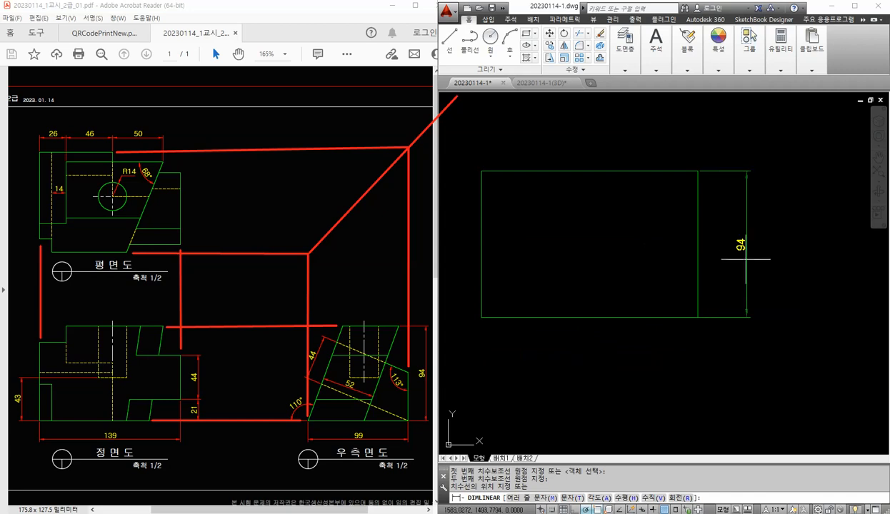
{"action": "scroll", "coordinate": [735, 249], "scroll_direction": "down", "scroll_amount": 2}
{"action": "key", "text": "Escape"}
{"action": "middle_click_drag", "start_coordinate": [724, 259], "coordinate": [674, 319]}
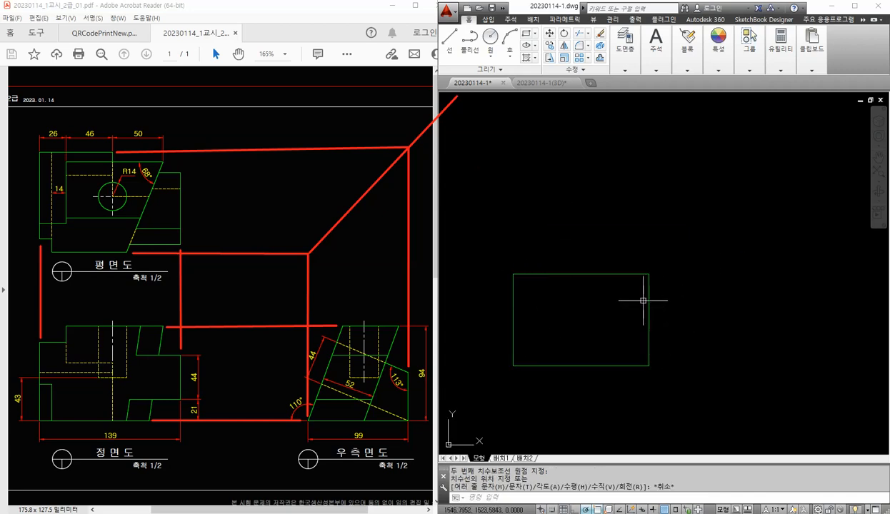
- Explode the front view rectangle into separate lines and check one of its edges
{"action": "left_click", "coordinate": [617, 275]}
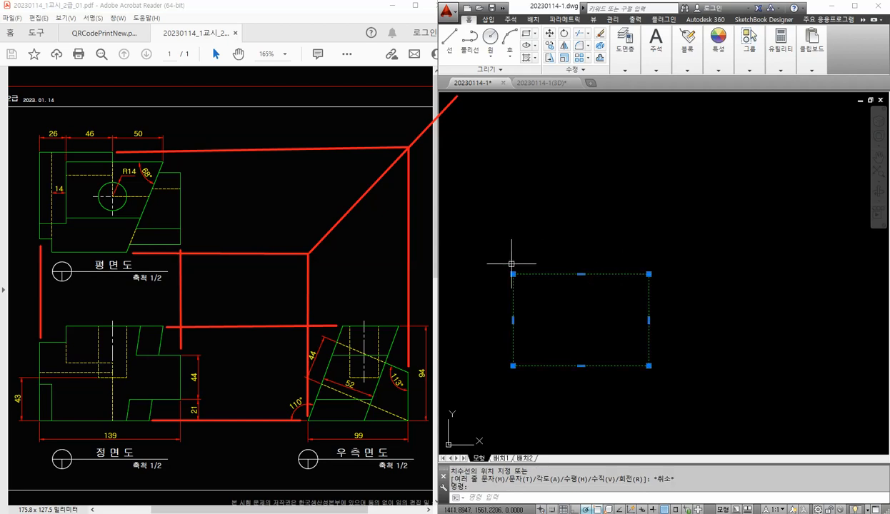
{"action": "key", "text": "Escape"}
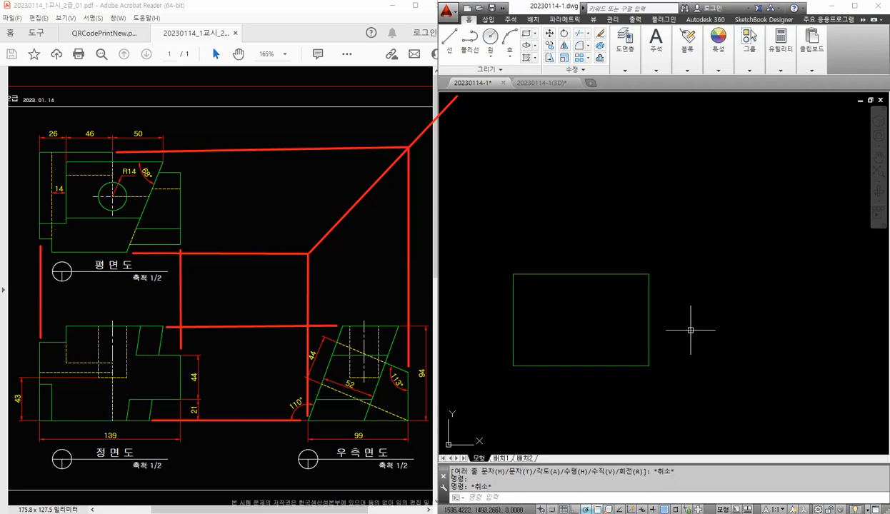
{"action": "key", "text": "Return"}
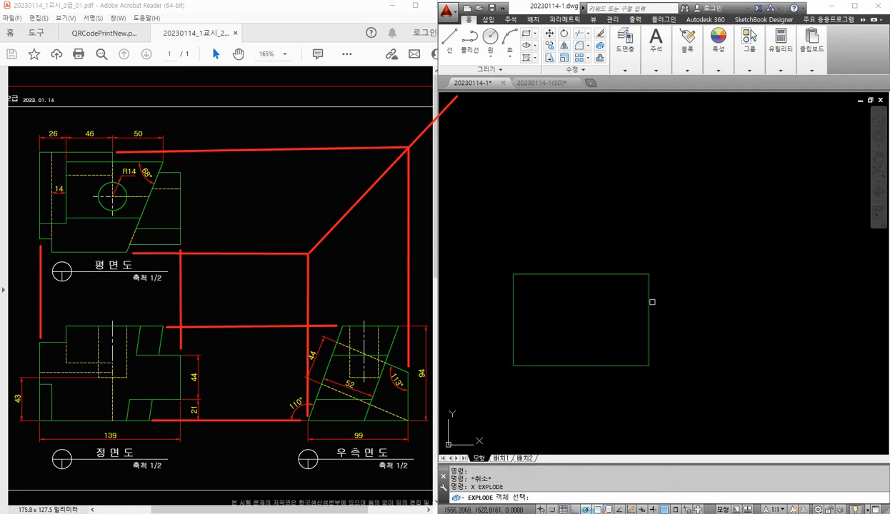
{"action": "left_click", "coordinate": [649, 297]}
{"action": "key", "text": "Return"}
{"action": "left_click", "coordinate": [648, 305]}
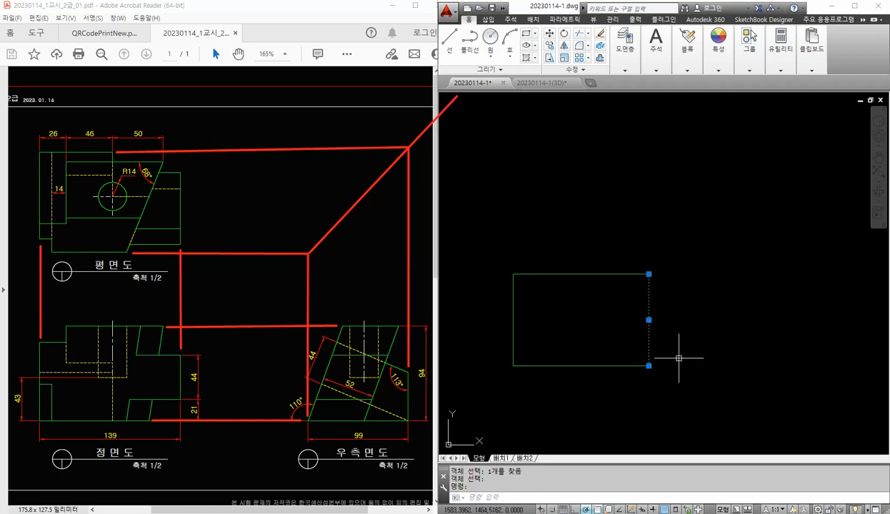
{"action": "key", "text": "Escape"}
{"action": "middle_click_drag", "start_coordinate": [719, 359], "coordinate": [717, 372]}
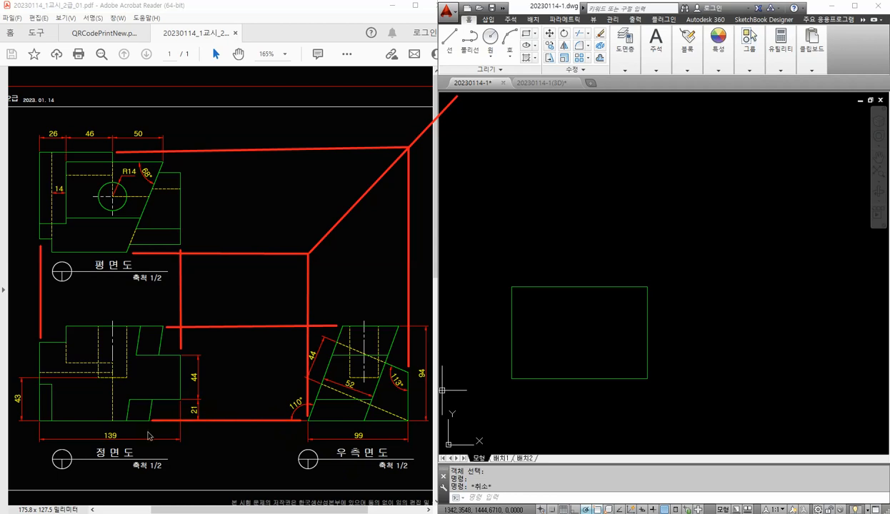
- Draw a horizontal line 100 long outward from the front view frame's lower-right corner as a spacer
{"action": "left_click", "coordinate": [741, 348]}
{"action": "left_click", "coordinate": [715, 298]}
{"action": "type", "text": "l"}
{"action": "key", "text": "Return"}
{"action": "left_click", "coordinate": [647, 378]}
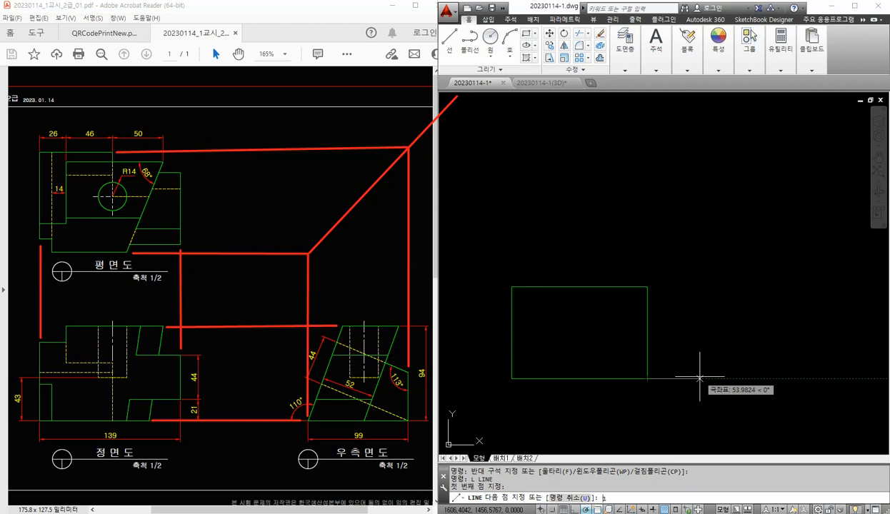
{"action": "type", "text": "100"}
{"action": "key", "text": "Return"}
{"action": "key", "text": "Return"}
{"action": "middle_click_drag", "start_coordinate": [751, 328], "coordinate": [728, 342]}
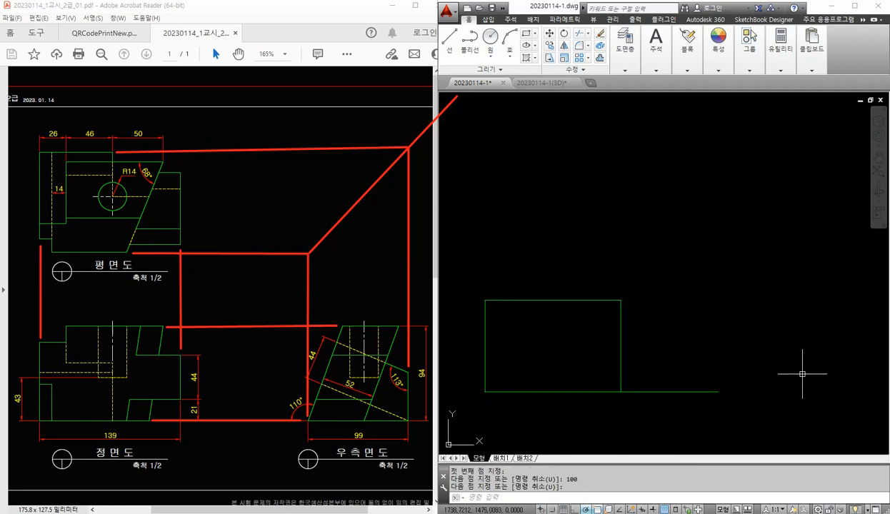
- Draw a rectangle 99 long and 94 wide from the spacer line's free end as the right side view's frame
{"action": "type", "text": "REC"}
{"action": "key", "text": "Return"}
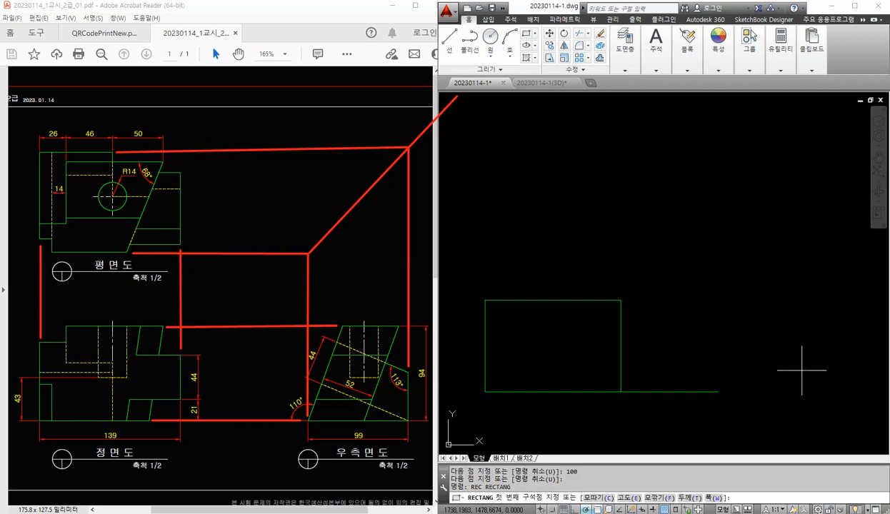
{"action": "left_click", "coordinate": [719, 391]}
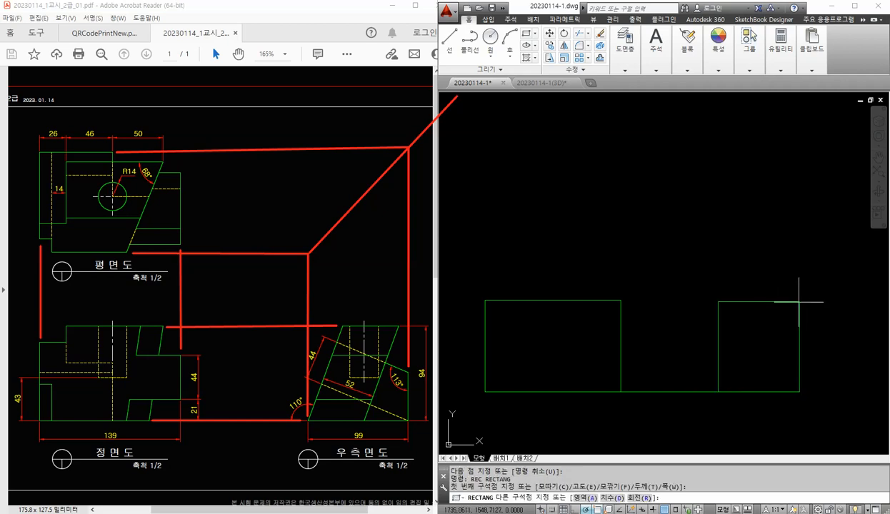
{"action": "type", "text": "d"}
{"action": "key", "text": "Return"}
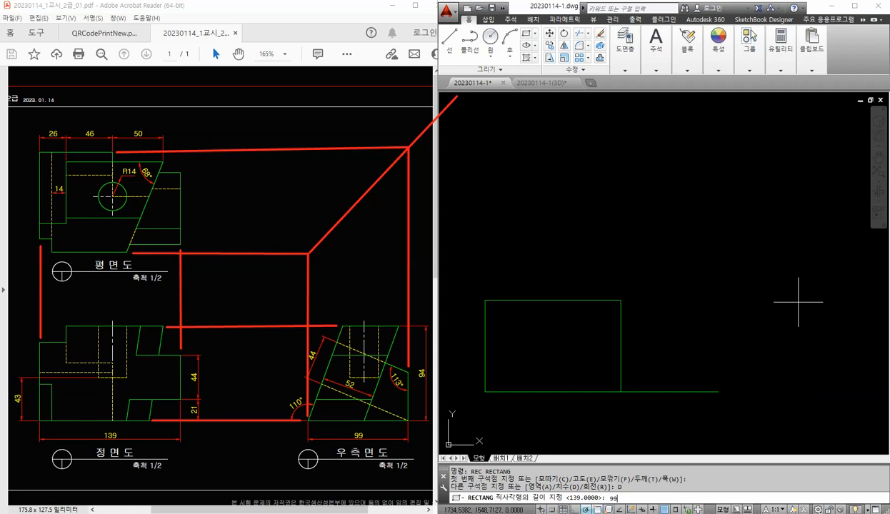
{"action": "key", "text": "Return"}
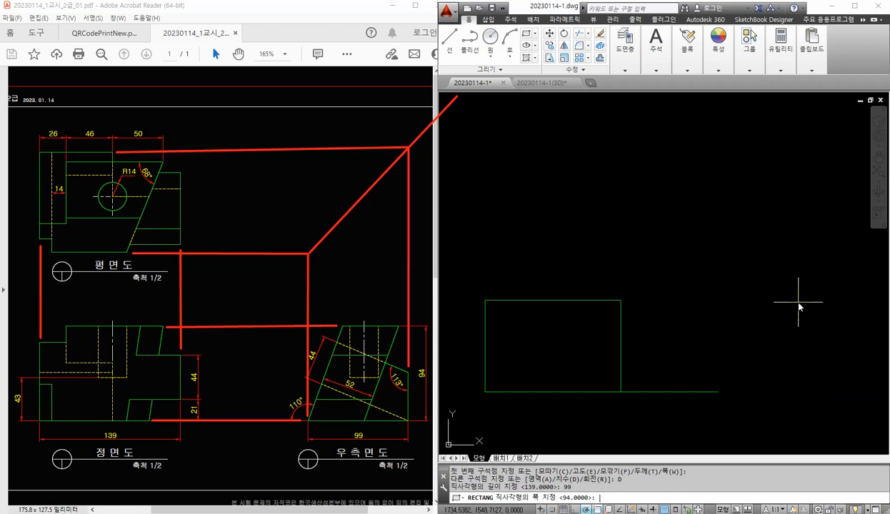
{"action": "type", "text": "94"}
{"action": "key", "text": "Return"}
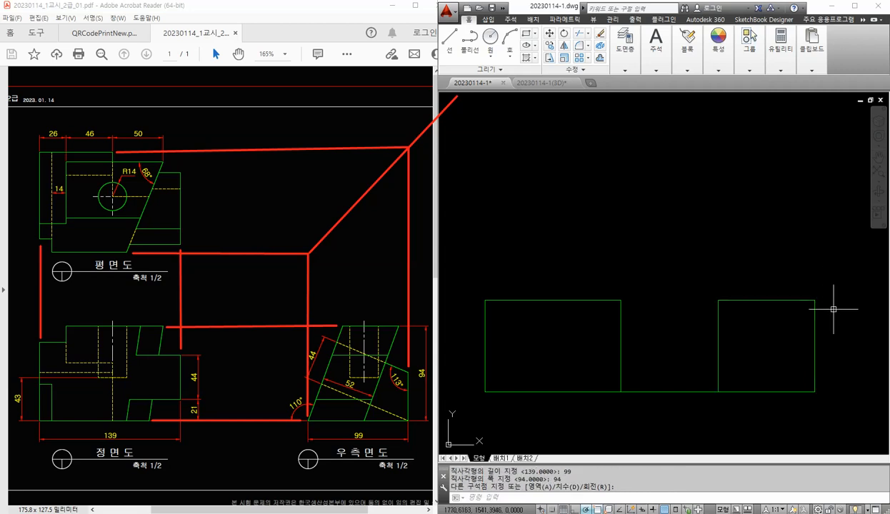
{"action": "key", "text": "Escape"}
- Erase the spacer line between the two frames and explode the right side view's rectangle
{"action": "left_click", "coordinate": [688, 378]}
{"action": "left_click", "coordinate": [672, 406]}
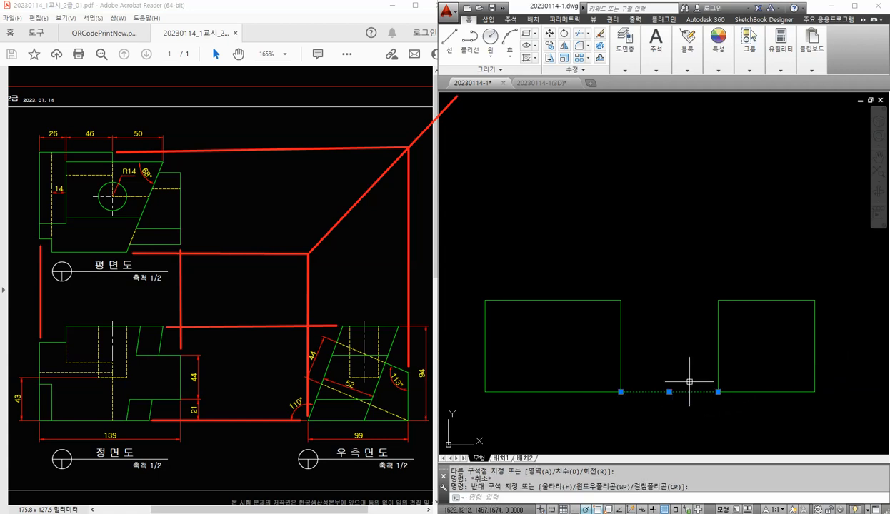
{"action": "key", "text": "Delete"}
{"action": "type", "text": "x"}
{"action": "key", "text": "Return"}
{"action": "left_click", "coordinate": [746, 303]}
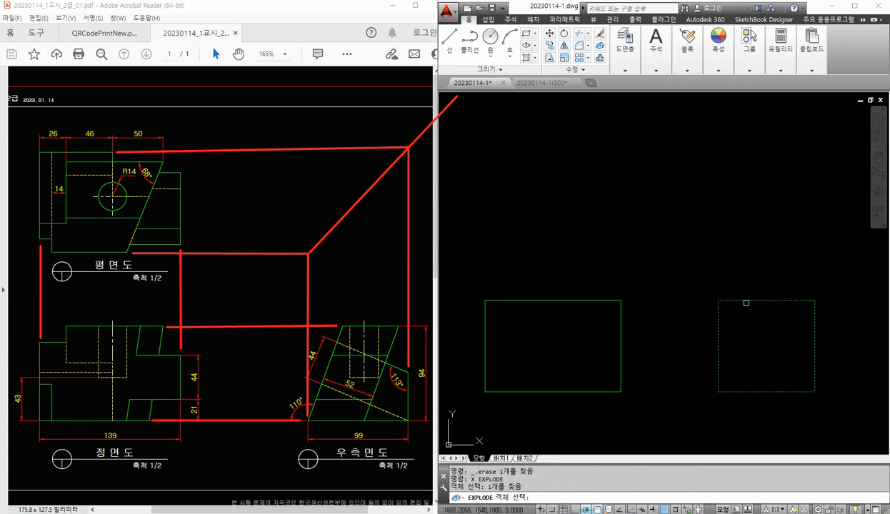
{"action": "key", "text": "Return"}
{"action": "middle_click_drag", "start_coordinate": [597, 246], "coordinate": [608, 261]}
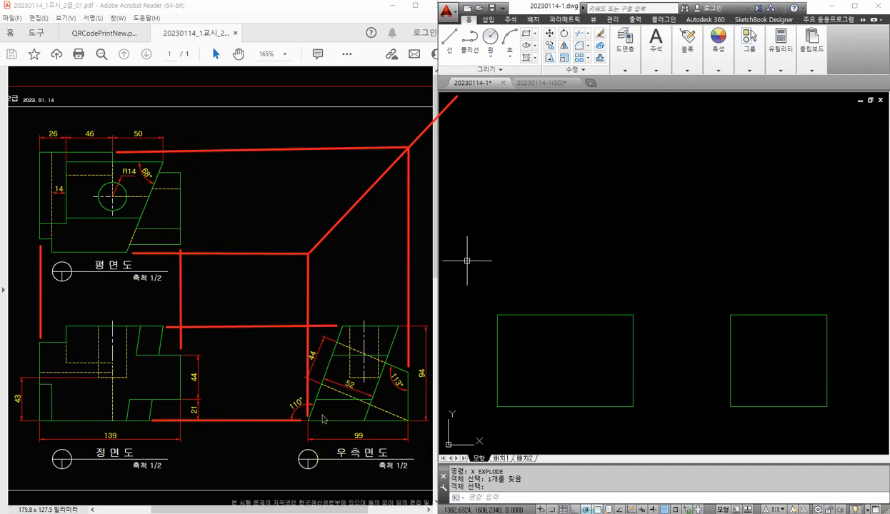
- Draw vertical projection lines upward from both upper corners of the front view frame, ending at equal height
{"action": "type", "text": "l"}
{"action": "key", "text": "Return"}
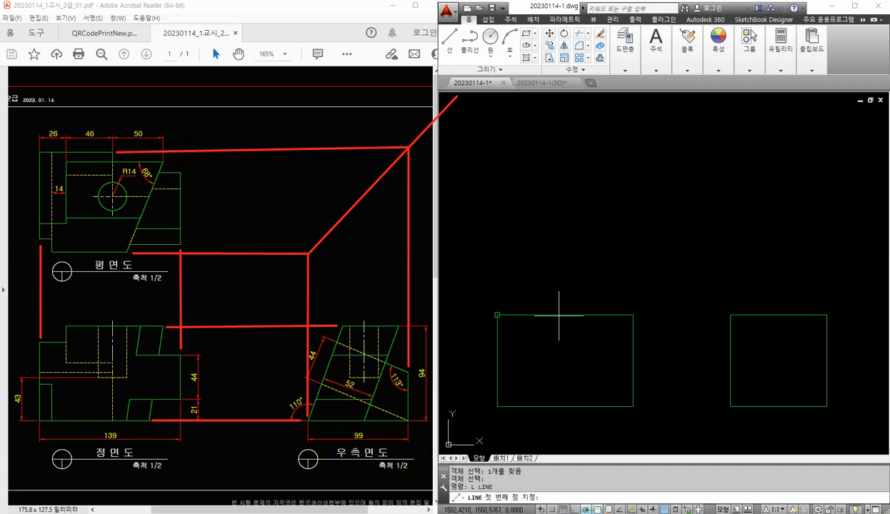
{"action": "left_click", "coordinate": [497, 315]}
{"action": "left_click", "coordinate": [497, 130]}
{"action": "key", "text": "Return"}
{"action": "key", "text": "Return"}
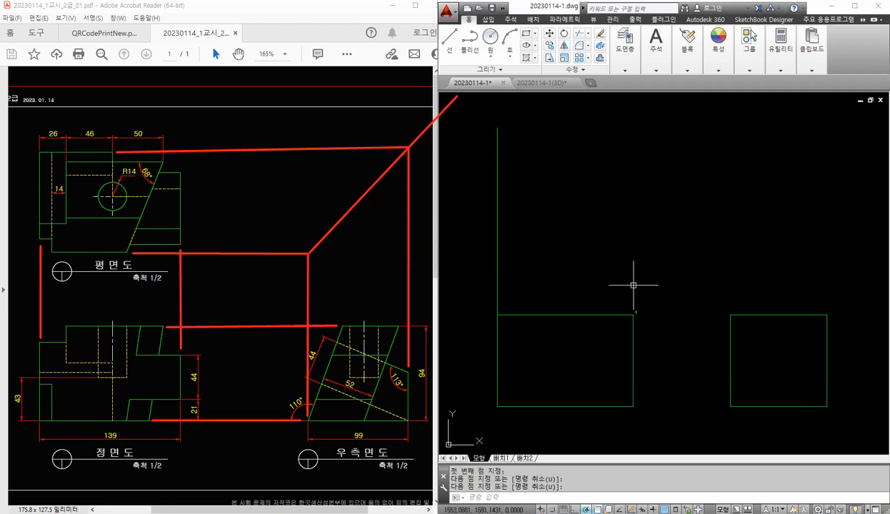
{"action": "left_click", "coordinate": [632, 315]}
{"action": "left_click", "coordinate": [632, 129]}
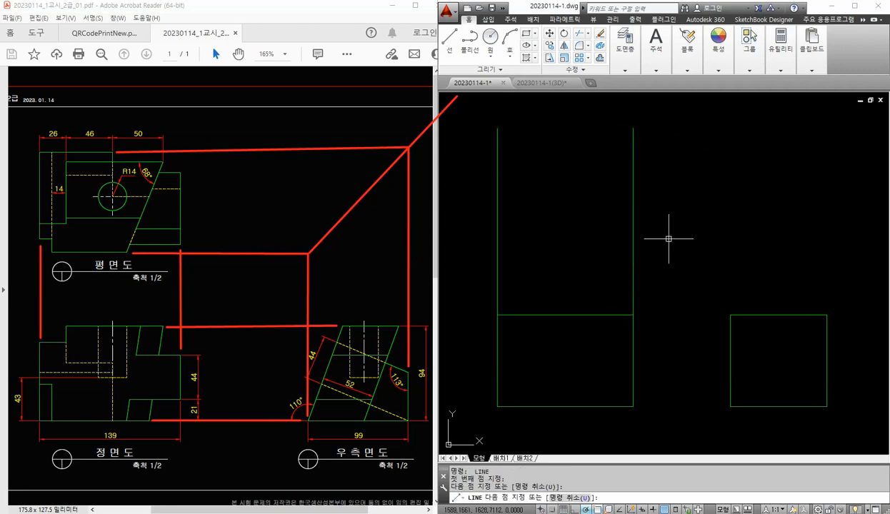
{"action": "key", "text": "Return"}
- Draw a line up from the right side frame's upper-left corner and across to the front view's left projection line
{"action": "key", "text": "Return"}
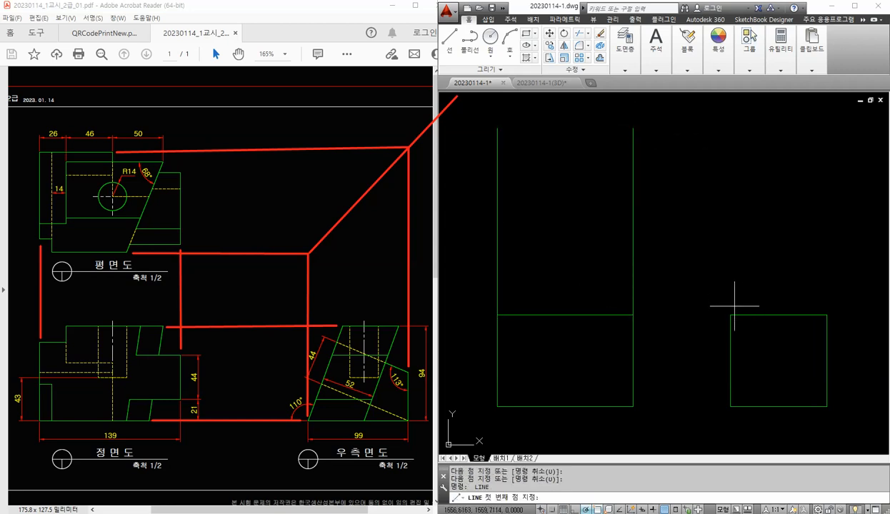
{"action": "left_click", "coordinate": [730, 314]}
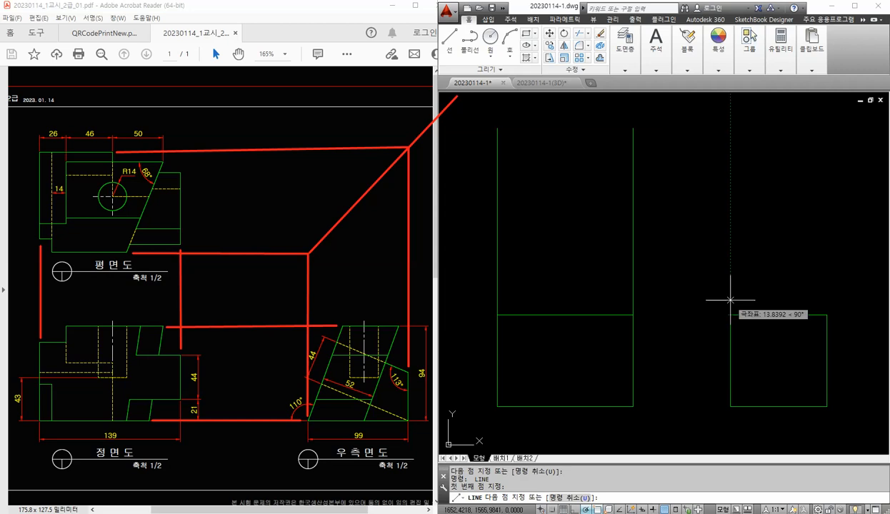
{"action": "left_click", "coordinate": [717, 258]}
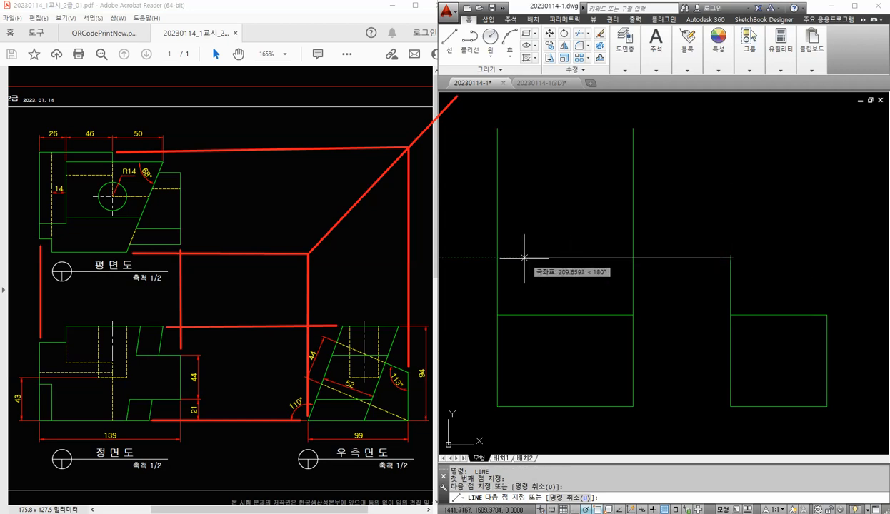
{"action": "left_click", "coordinate": [497, 258]}
{"action": "key", "text": "Return"}
{"action": "middle_click_drag", "start_coordinate": [681, 294], "coordinate": [658, 298]}
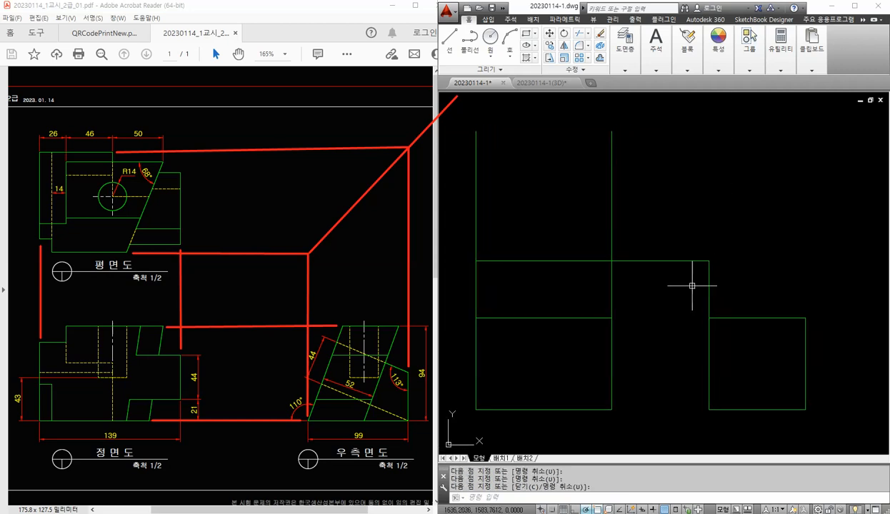
- Draw a 45° projection diagonal upward from the corner where the vertical and horizontal projection lines meet
{"action": "key", "text": "Return"}
{"action": "left_click", "coordinate": [708, 261]}
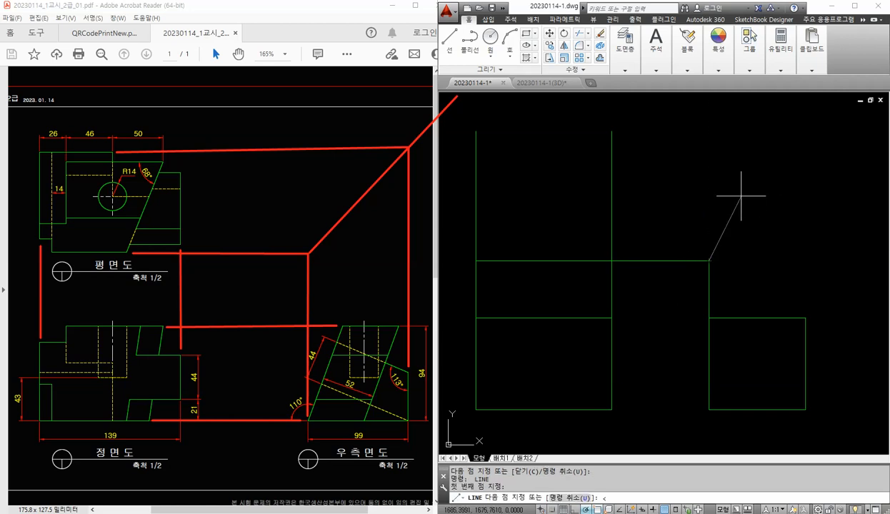
{"action": "key", "text": "Return"}
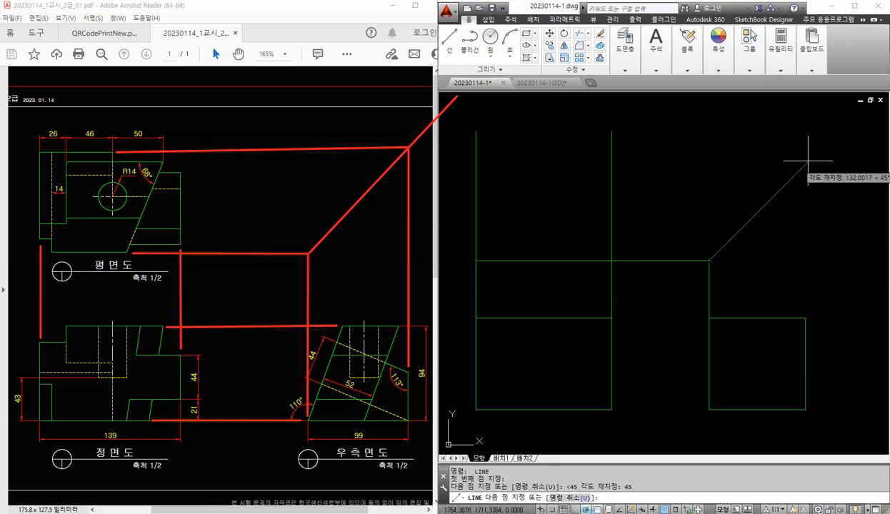
{"action": "left_click", "coordinate": [840, 130]}
{"action": "key", "text": "Return"}
- Project the right side frame's upper-right corner up to the diagonal and across to the front view's left projection line
{"action": "key", "text": "Return"}
{"action": "left_click", "coordinate": [804, 316]}
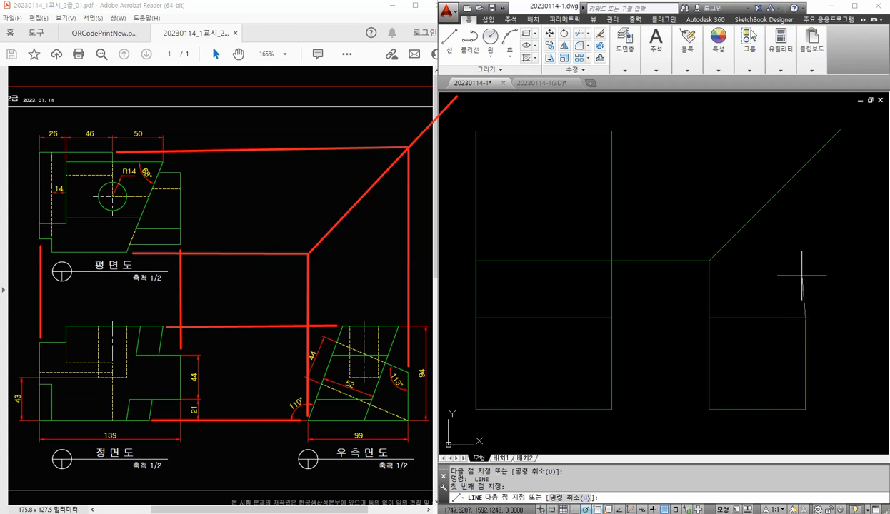
{"action": "left_click", "coordinate": [802, 163]}
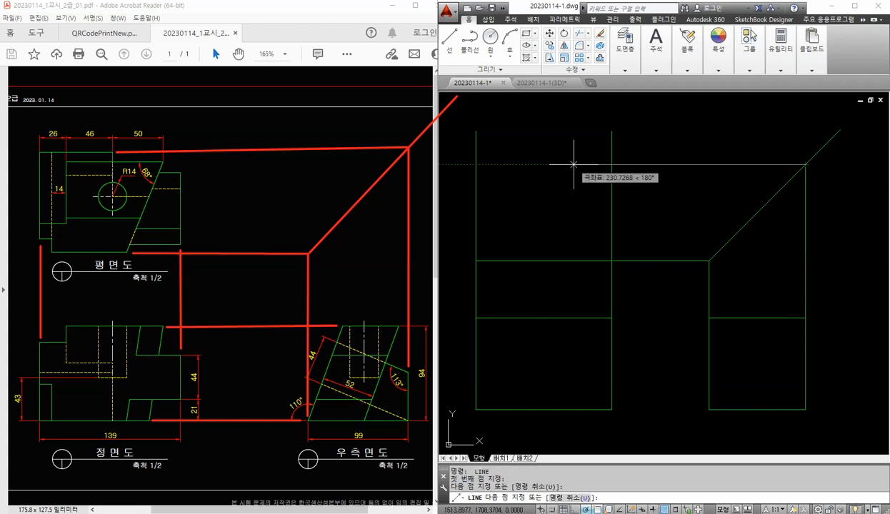
{"action": "left_click", "coordinate": [477, 165]}
{"action": "key", "text": "Return"}
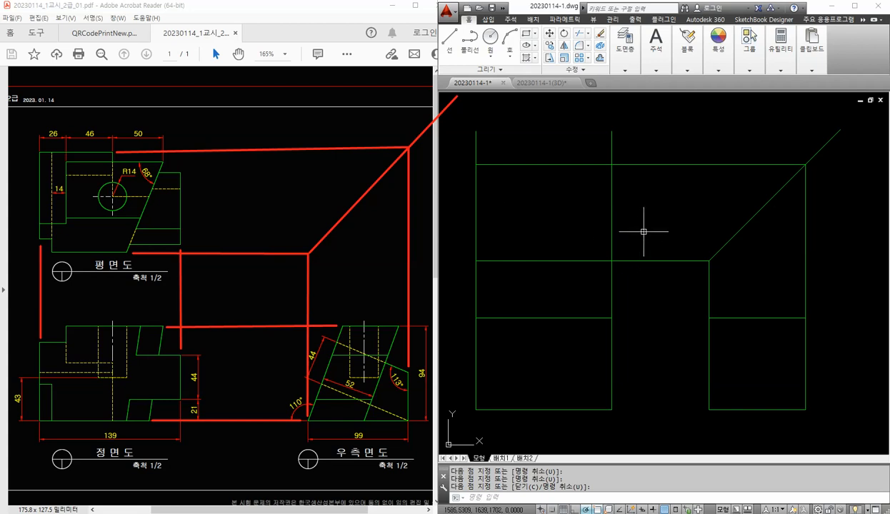
- Trim the projection lines above, below and beside the plan view so that only its closed rectangular frame remains
{"action": "type", "text": "tr"}
{"action": "key", "text": "Return"}
{"action": "key", "text": "Return"}
{"action": "left_click", "coordinate": [632, 154]}
{"action": "left_click", "coordinate": [464, 143]}
{"action": "left_click", "coordinate": [631, 283]}
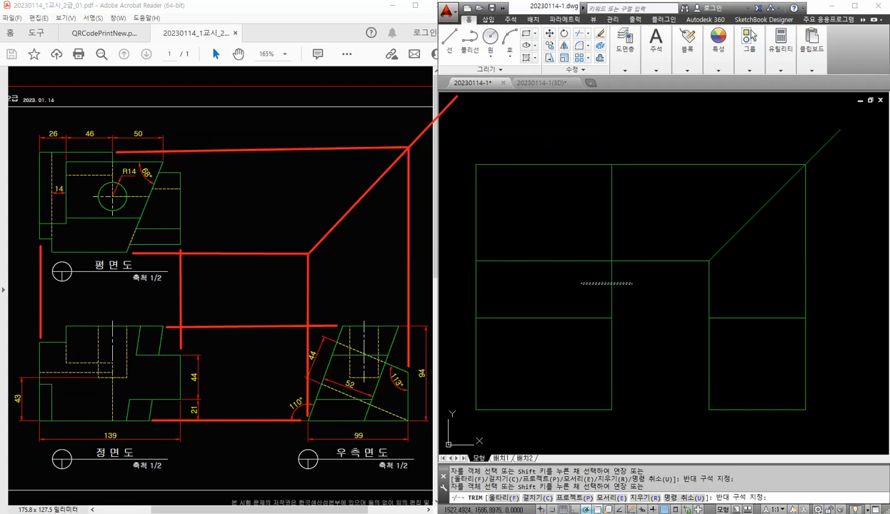
{"action": "left_click", "coordinate": [459, 275]}
{"action": "left_click", "coordinate": [673, 289]}
{"action": "left_click", "coordinate": [628, 144]}
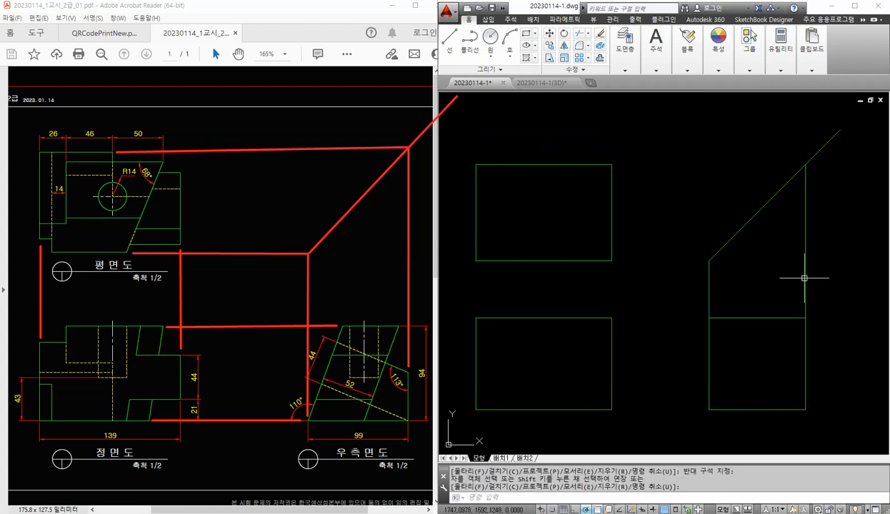
- Erase the two vertical projection lines between the right side view frame and the diagonal
{"action": "left_click", "coordinate": [831, 286]}
{"action": "left_click", "coordinate": [699, 287]}
{"action": "key", "text": "Delete"}
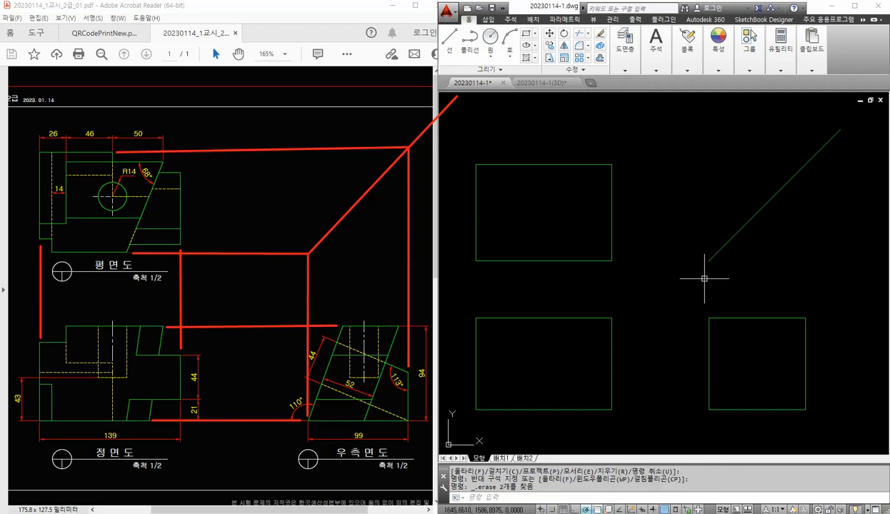
- Check the plan view frame's width and height with a linear dimension between opposite corners, without placing it
{"action": "left_click", "coordinate": [656, 70]}
{"action": "left_click", "coordinate": [677, 85]}
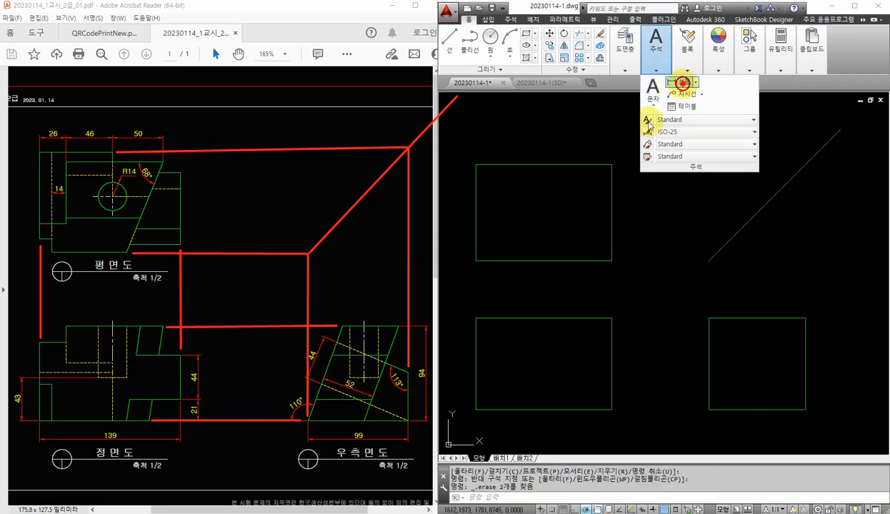
{"action": "left_click", "coordinate": [476, 165]}
{"action": "left_click", "coordinate": [612, 260]}
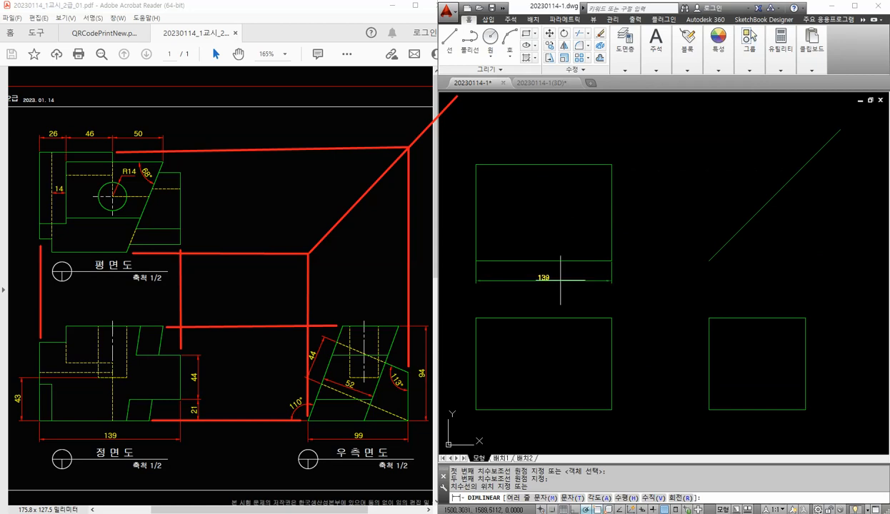
{"action": "scroll", "coordinate": [550, 277], "scroll_direction": "up", "scroll_amount": 2}
{"action": "scroll", "coordinate": [549, 276], "scroll_direction": "down", "scroll_amount": 2}
{"action": "scroll", "coordinate": [628, 224], "scroll_direction": "up", "scroll_amount": 3}
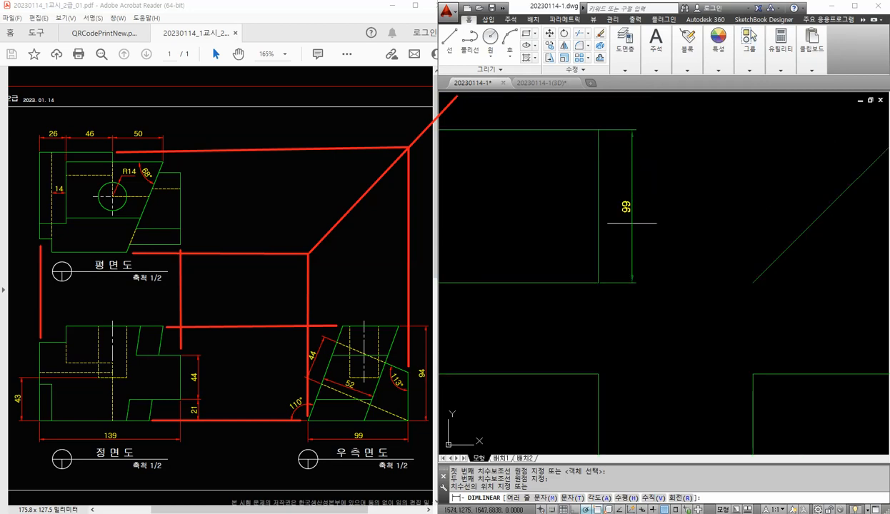
{"action": "scroll", "coordinate": [631, 224], "scroll_direction": "down", "scroll_amount": 4}
{"action": "key", "text": "Escape"}
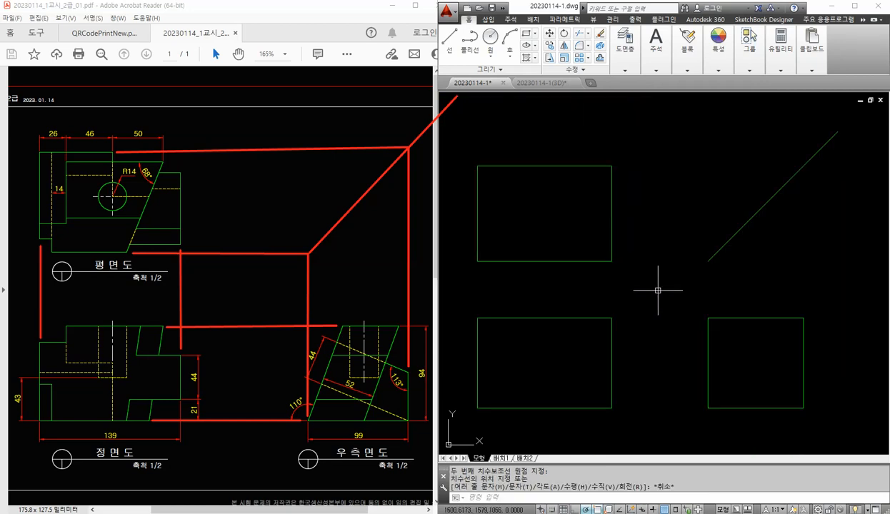
{"action": "middle_click_drag", "start_coordinate": [658, 290], "coordinate": [675, 270]}
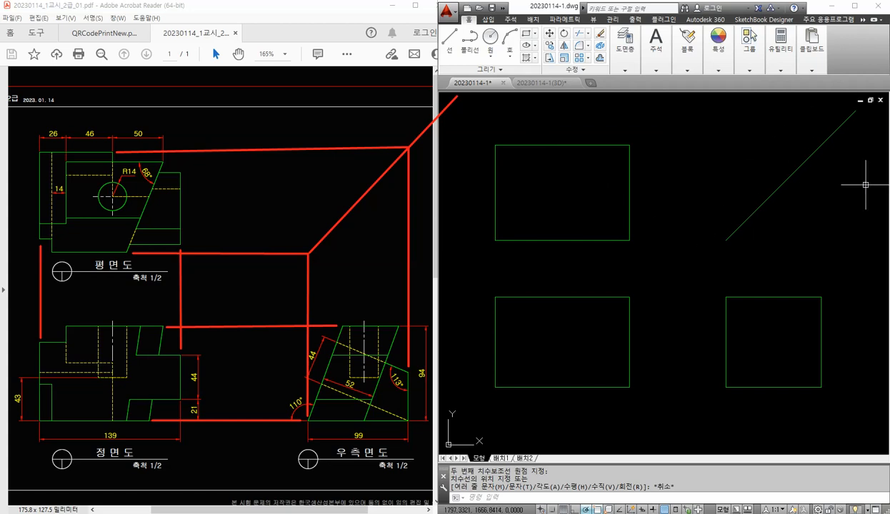
{"action": "left_click", "coordinate": [682, 267]}
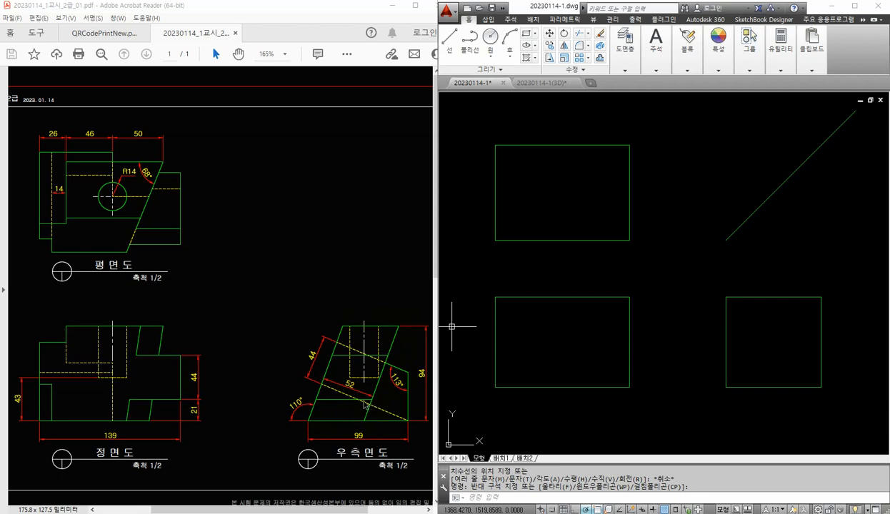
{"action": "left_click", "coordinate": [674, 387]}
{"action": "left_click", "coordinate": [641, 359]}
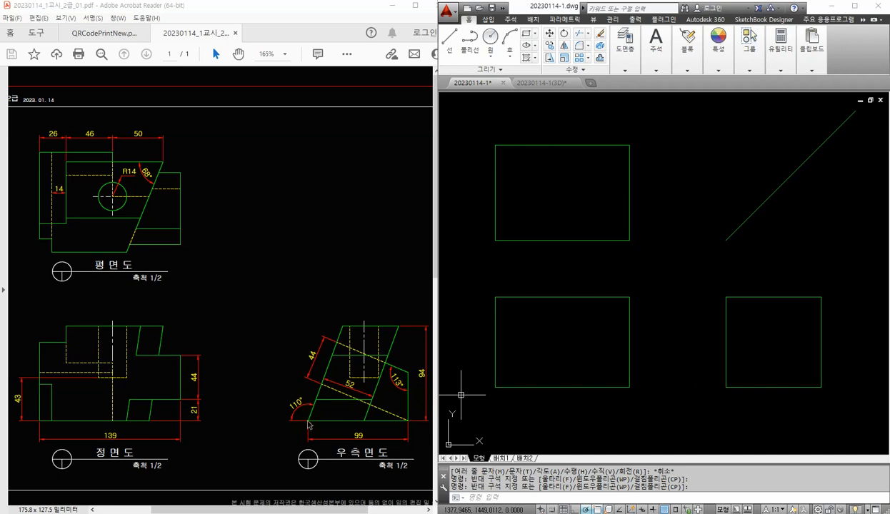
- Draw a line at 70° from the right side view frame's lower-left corner to beyond its top edge
{"action": "type", "text": "l"}
{"action": "key", "text": "Return"}
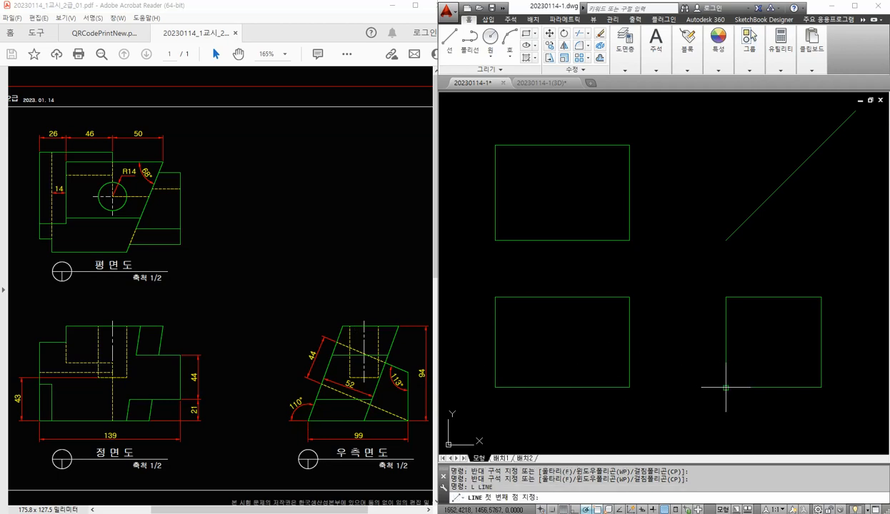
{"action": "left_click", "coordinate": [726, 385]}
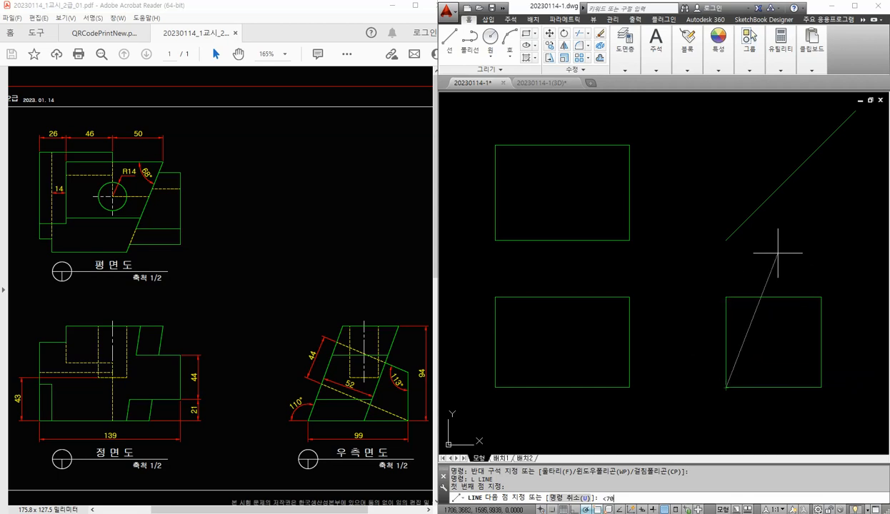
{"action": "key", "text": "Return"}
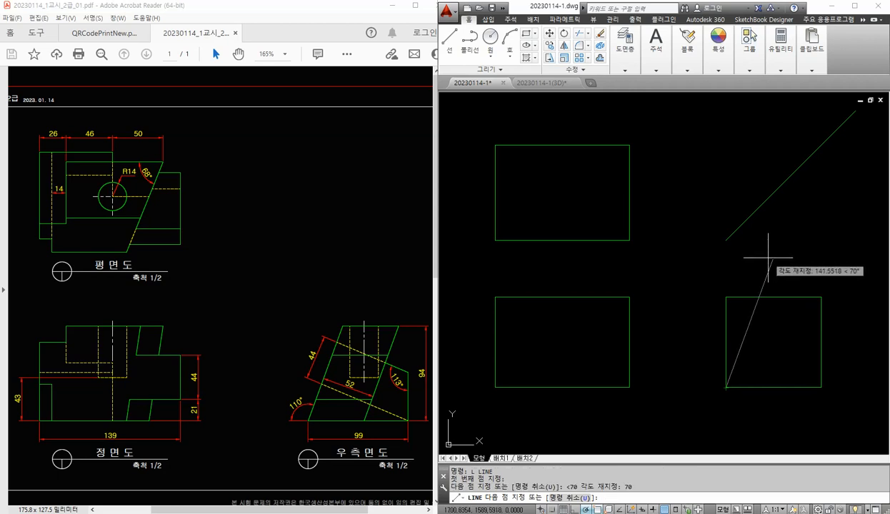
{"action": "left_click", "coordinate": [768, 257]}
{"action": "key", "text": "Return"}
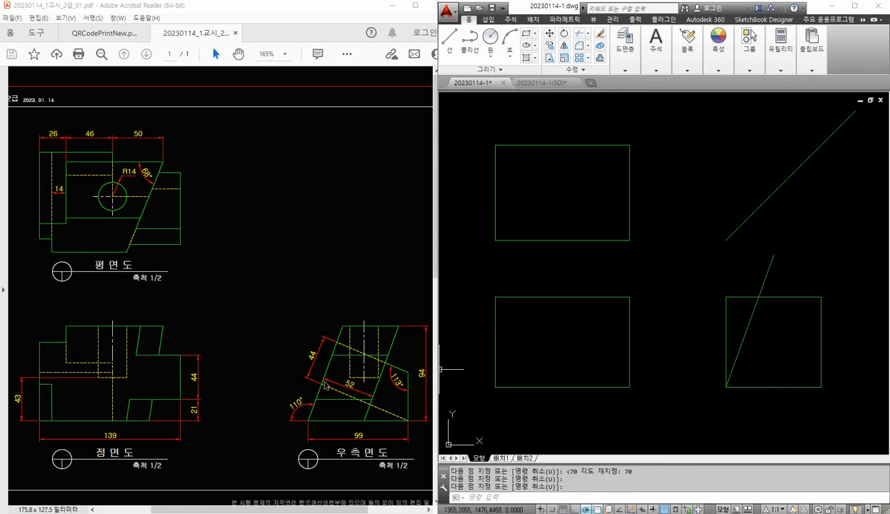
- Offset the 70° slanted line 52 to the right within the right side view
{"action": "middle_click_drag", "start_coordinate": [772, 348], "coordinate": [744, 346]}
{"action": "type", "text": "o"}
{"action": "key", "text": "Return"}
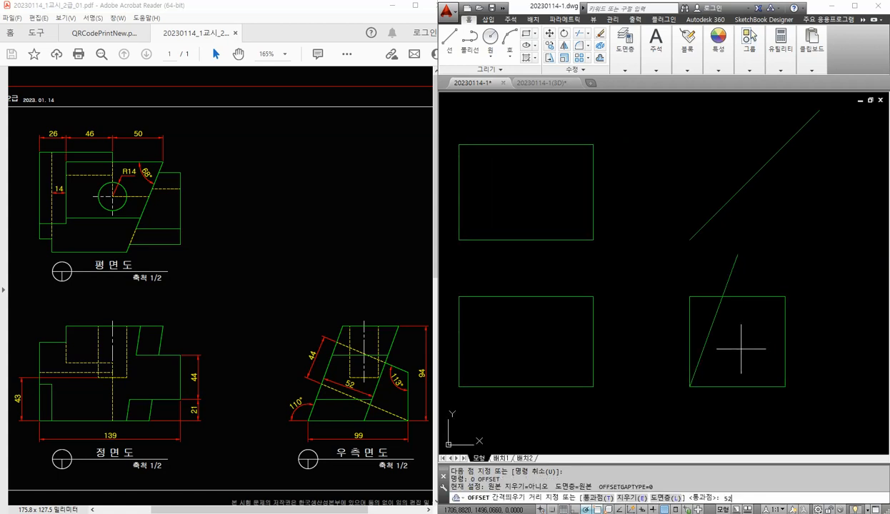
{"action": "key", "text": "Return"}
{"action": "left_click", "coordinate": [717, 317]}
{"action": "left_click", "coordinate": [783, 345]}
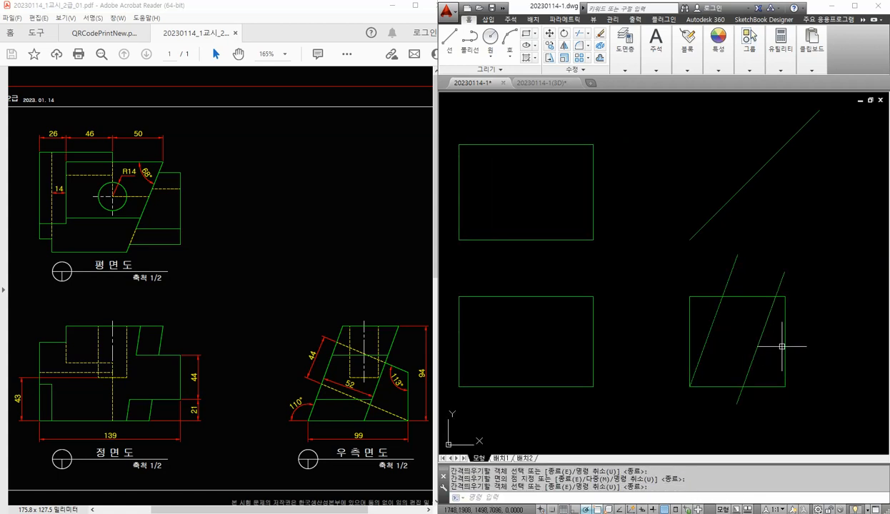
- Trim both slanted lines at the right side view frame and cut off the top edge left of the first slanted line
{"action": "type", "text": "TR"}
{"action": "key", "text": "Return"}
{"action": "key", "text": "Return"}
{"action": "left_click", "coordinate": [790, 279]}
{"action": "left_click", "coordinate": [688, 258]}
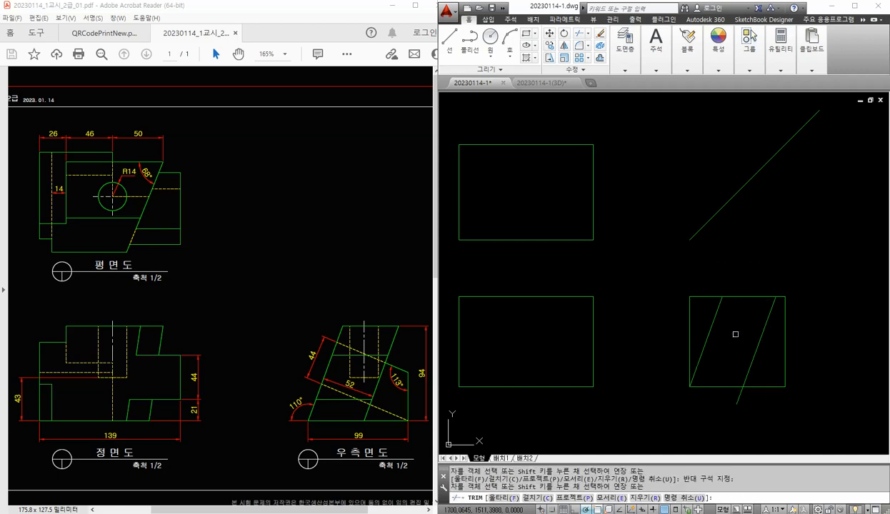
{"action": "left_click", "coordinate": [706, 300]}
{"action": "key", "text": "Return"}
- Erase the left vertical edge of the right side view frame
{"action": "left_click", "coordinate": [694, 289]}
{"action": "left_click", "coordinate": [666, 307]}
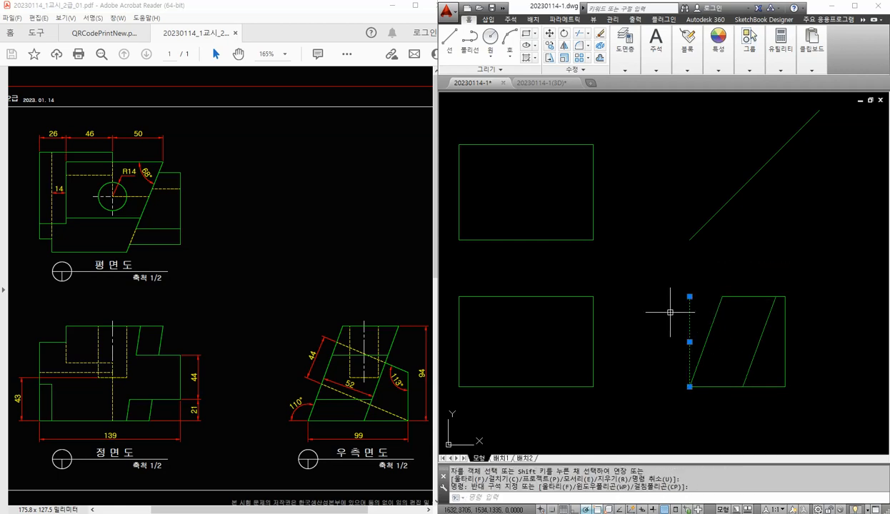
{"action": "key", "text": "Delete"}
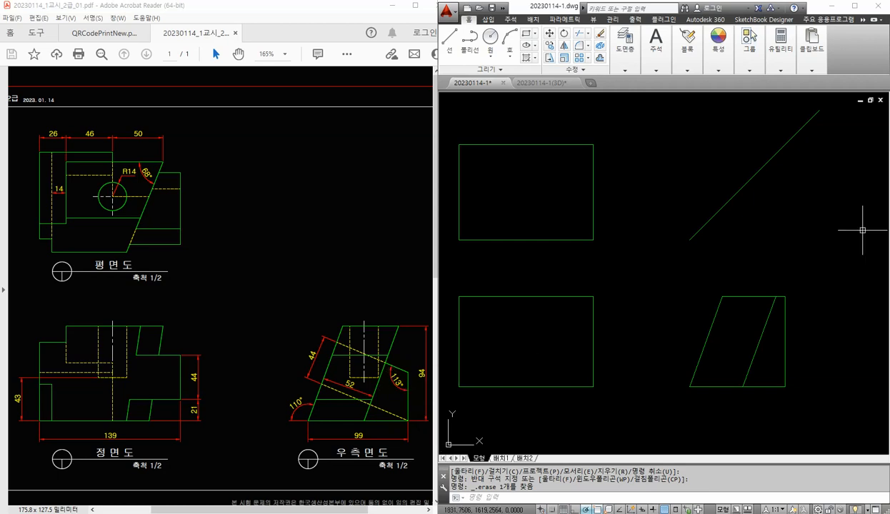
- Draw a line at 157° from the right side view's lower-right corner to beyond the left slanted edge
{"action": "left_click", "coordinate": [409, 421]}
{"action": "left_click_drag", "start_coordinate": [350, 397], "coordinate": [286, 368]}
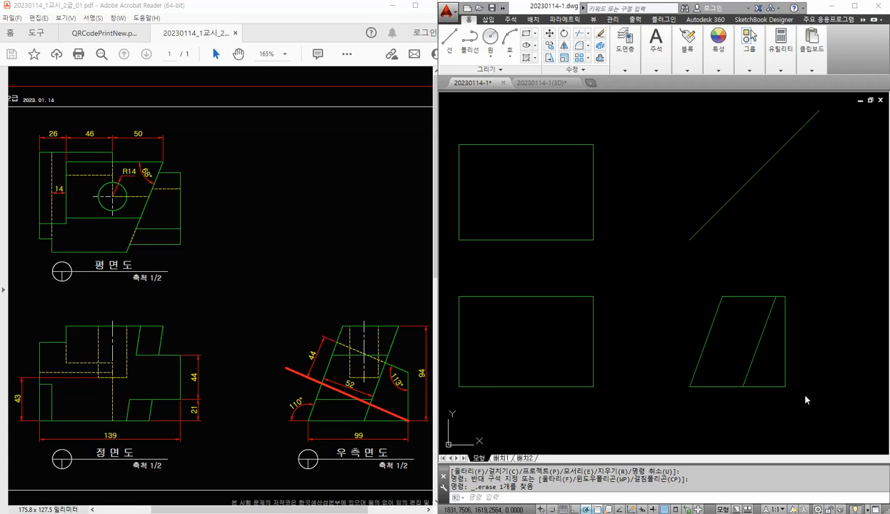
{"action": "type", "text": "l"}
{"action": "key", "text": "Return"}
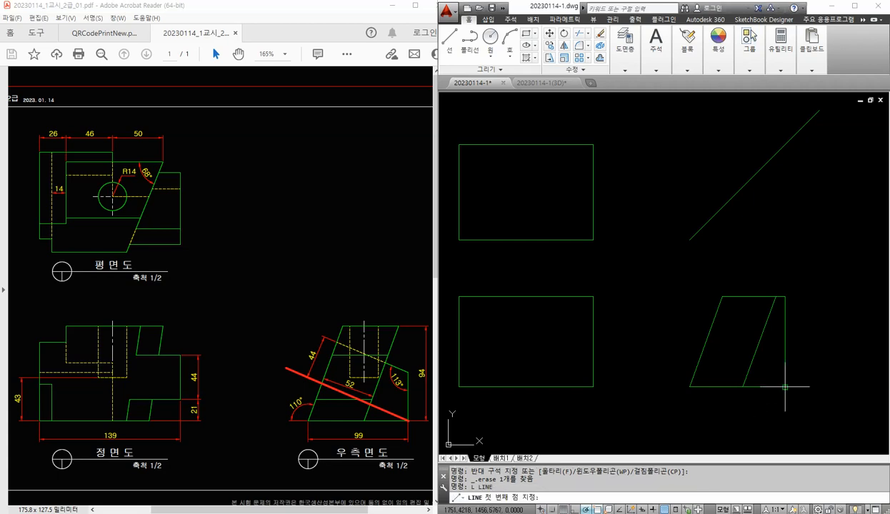
{"action": "left_click", "coordinate": [785, 386]}
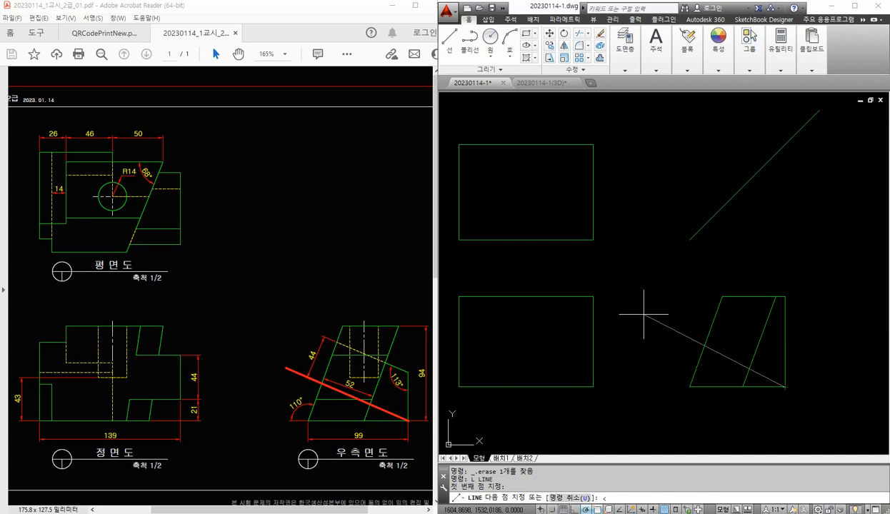
{"action": "key", "text": "Return"}
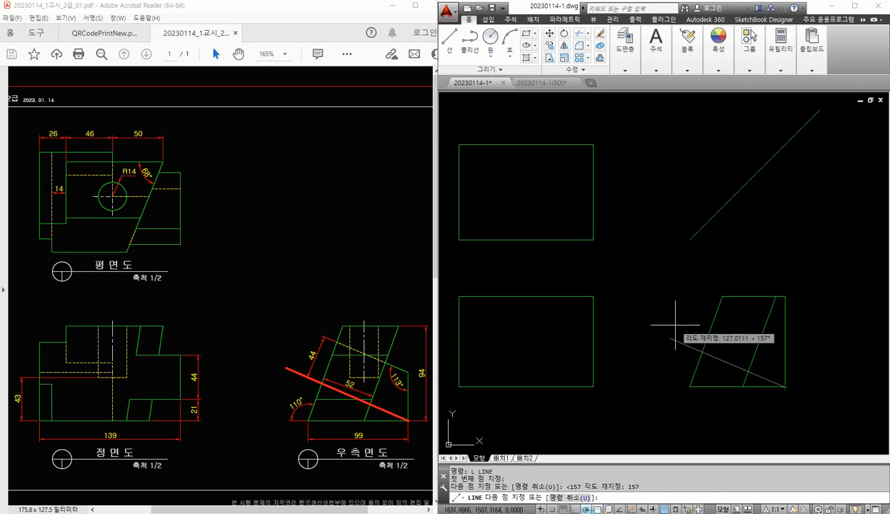
{"action": "left_click", "coordinate": [666, 325]}
{"action": "key", "text": "Return"}
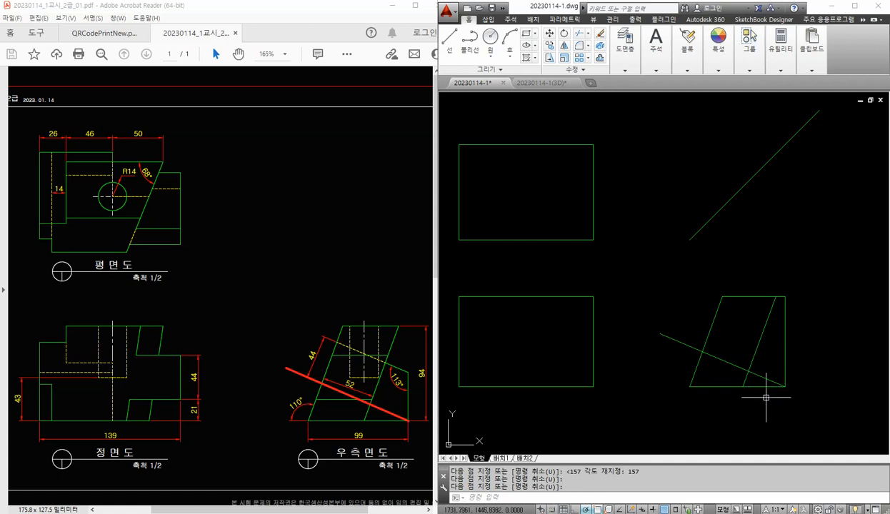
- Check the angle between the right side view's right edge and the inclined line with an angular dimension, without placing it
{"action": "scroll", "coordinate": [762, 397], "scroll_direction": "up", "scroll_amount": 2}
{"action": "left_click", "coordinate": [656, 52]}
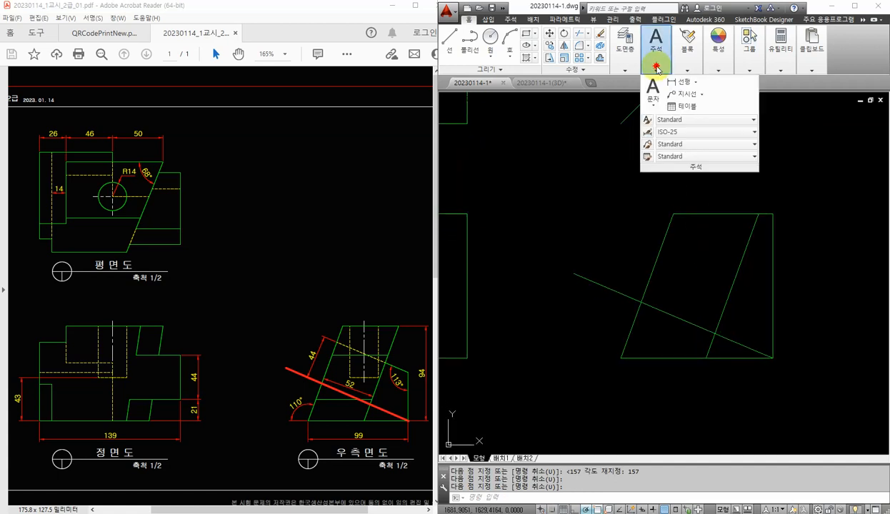
{"action": "left_click", "coordinate": [694, 83]}
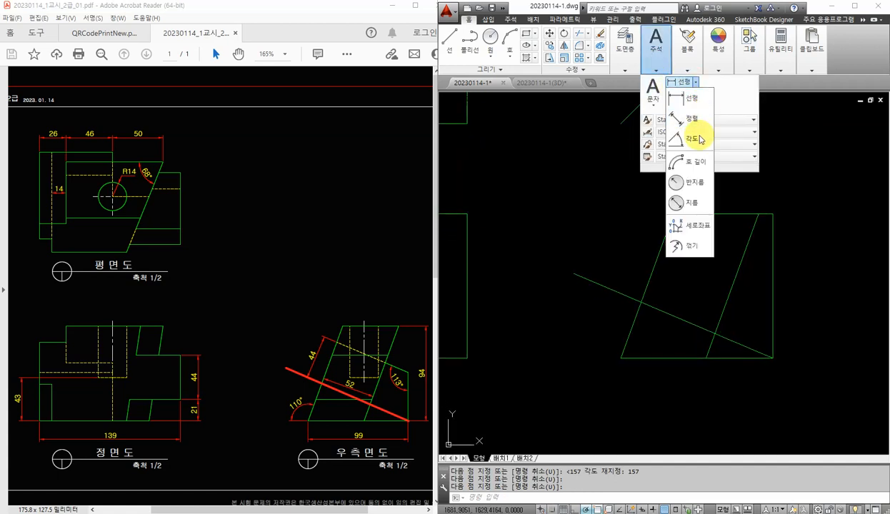
{"action": "left_click", "coordinate": [687, 139]}
{"action": "left_click", "coordinate": [773, 342]}
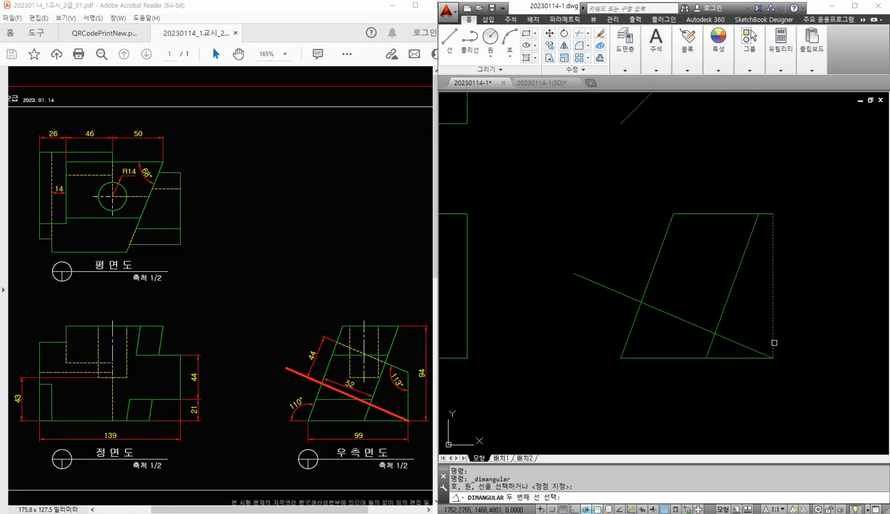
{"action": "left_click", "coordinate": [755, 347]}
{"action": "scroll", "coordinate": [747, 382], "scroll_direction": "up", "scroll_amount": 2}
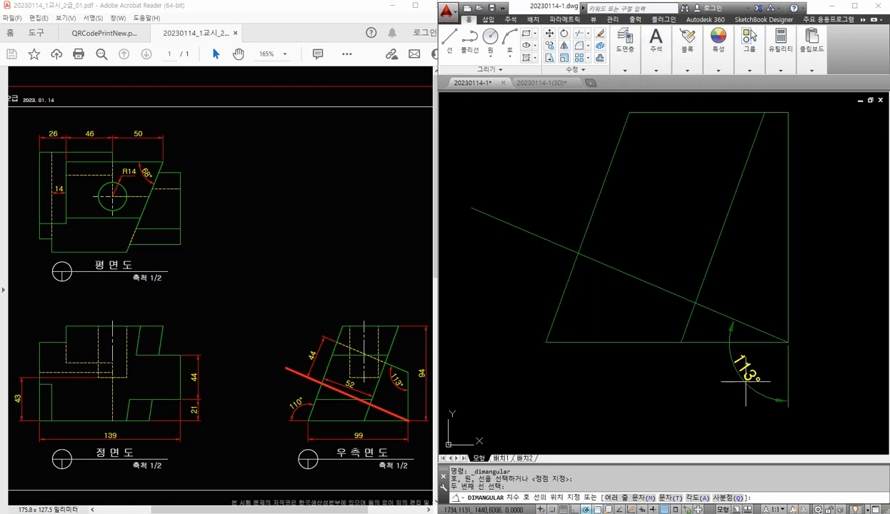
{"action": "scroll", "coordinate": [743, 384], "scroll_direction": "down", "scroll_amount": 2}
{"action": "key", "text": "Escape"}
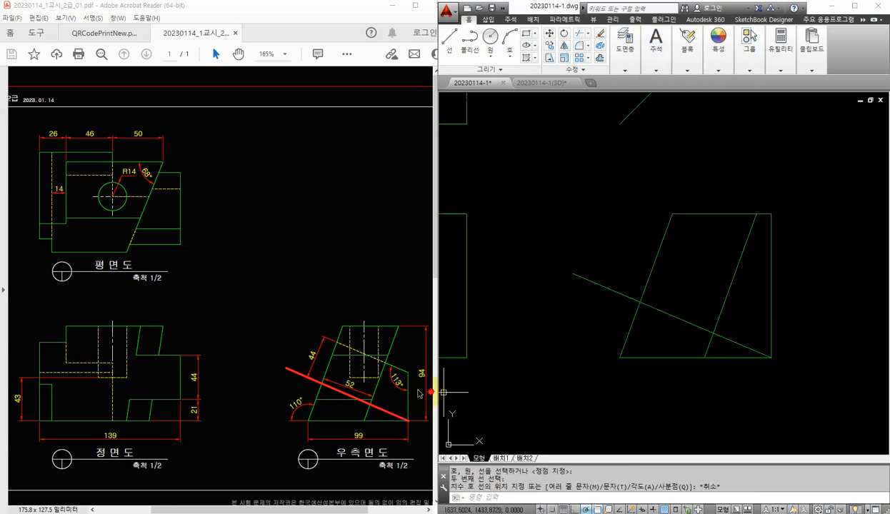
- Offset the 157° inclined line 44 upward in the right side view
{"action": "type", "text": "o"}
{"action": "key", "text": "Return"}
{"action": "type", "text": "44"}
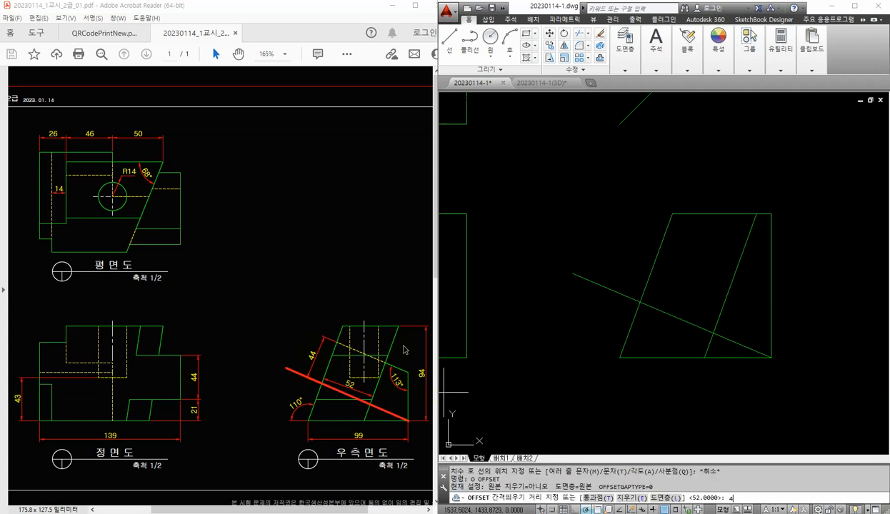
{"action": "key", "text": "Return"}
{"action": "left_click", "coordinate": [655, 310]}
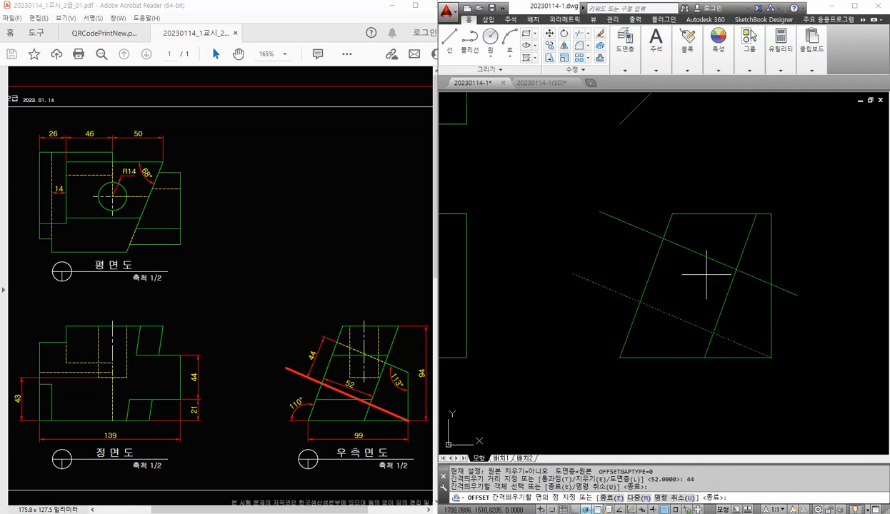
{"action": "left_click", "coordinate": [707, 278]}
{"action": "key", "text": "Escape"}
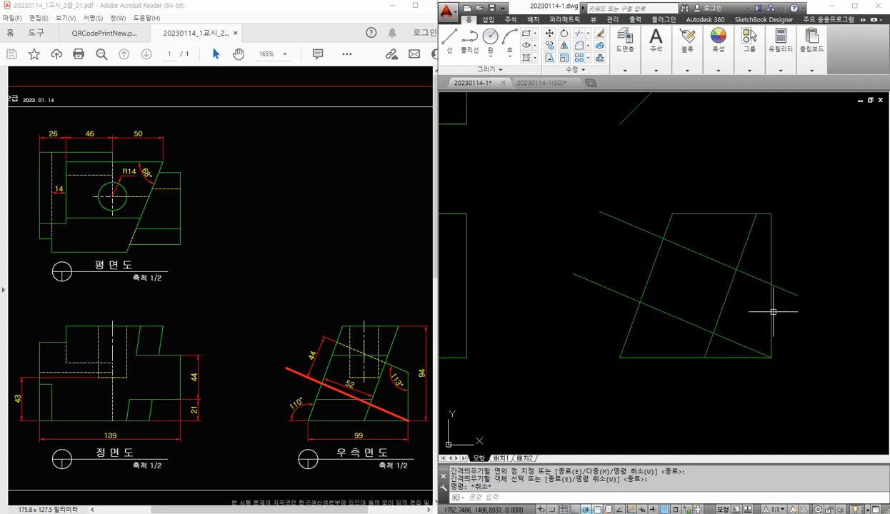
- Trim the right side view's upper-right corner and the inclined line ends that extend past its outline
{"action": "type", "text": "tr"}
{"action": "key", "text": "Return"}
{"action": "key", "text": "Return"}
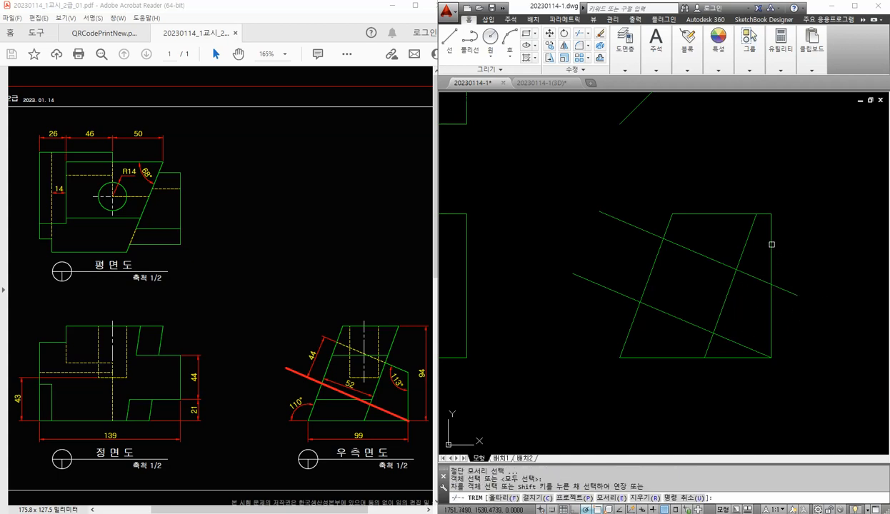
{"action": "left_click", "coordinate": [772, 244]}
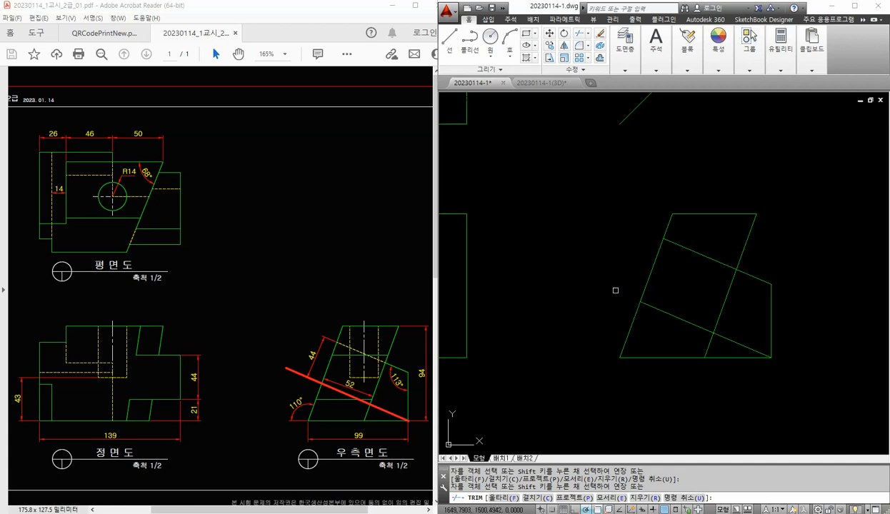
{"action": "key", "text": "Escape"}
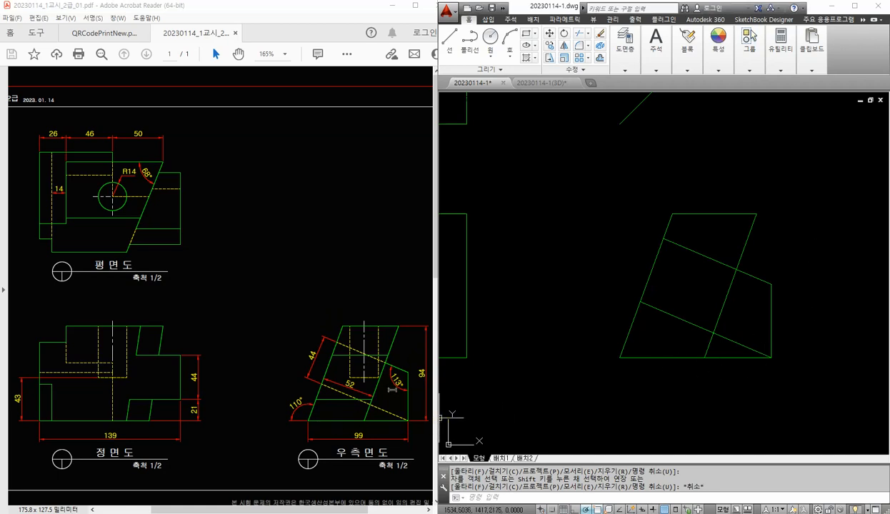
- Offset the right side view's bottom edge 21 upward
{"action": "middle_click_drag", "start_coordinate": [741, 315], "coordinate": [757, 308]}
{"action": "scroll", "coordinate": [616, 349], "scroll_direction": "down", "scroll_amount": 2}
{"action": "middle_click_drag", "start_coordinate": [600, 340], "coordinate": [666, 319]}
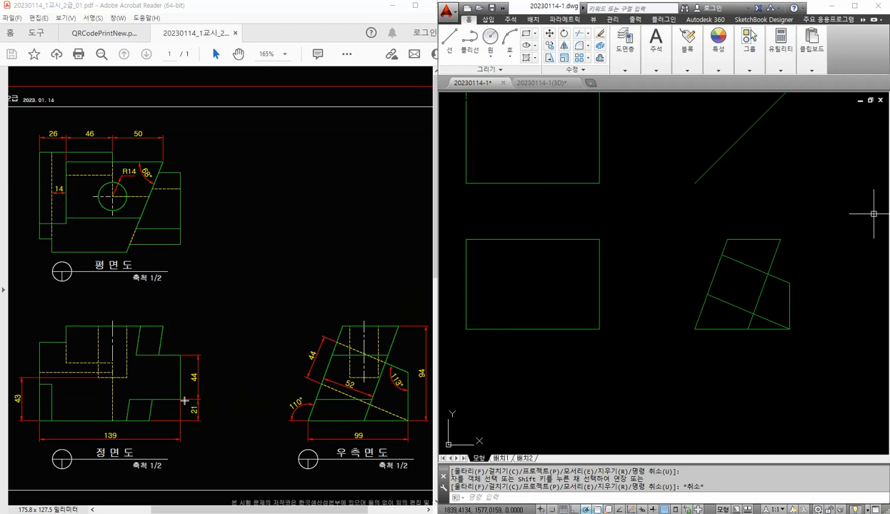
{"action": "left_click_drag", "start_coordinate": [183, 400], "coordinate": [313, 400]}
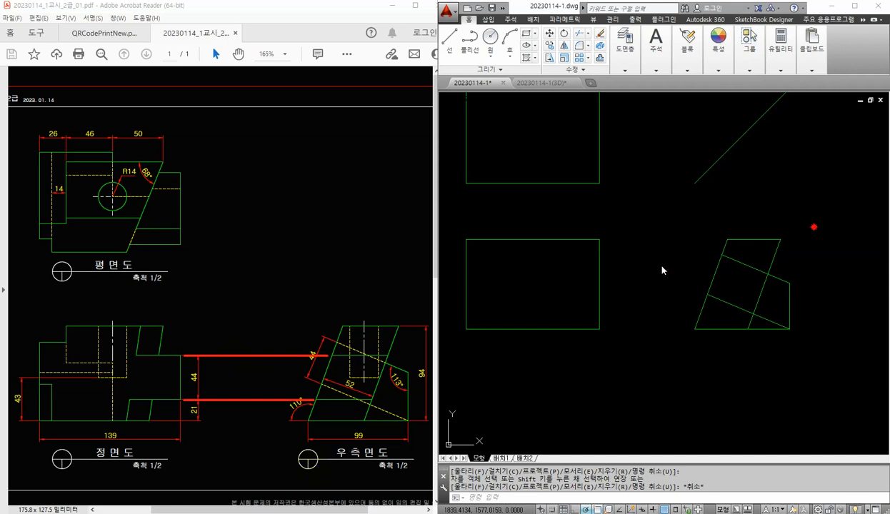
{"action": "key", "text": "Return"}
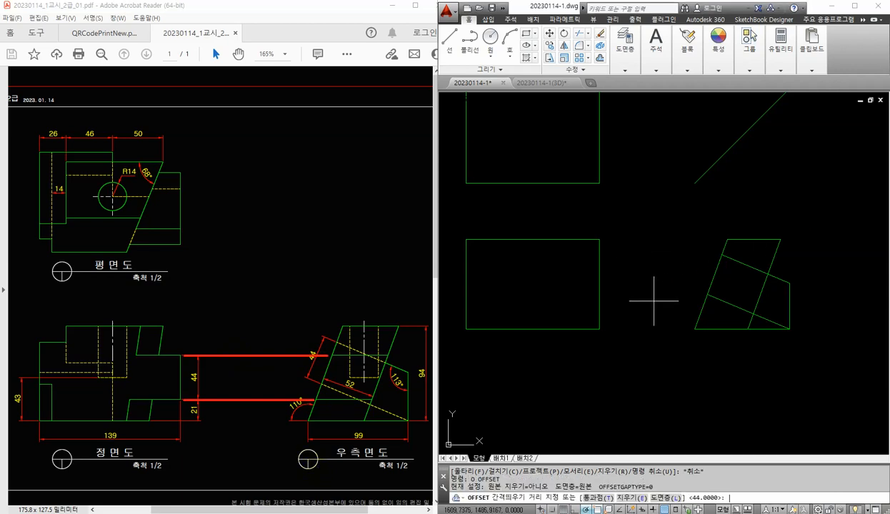
{"action": "type", "text": "21"}
{"action": "key", "text": "Return"}
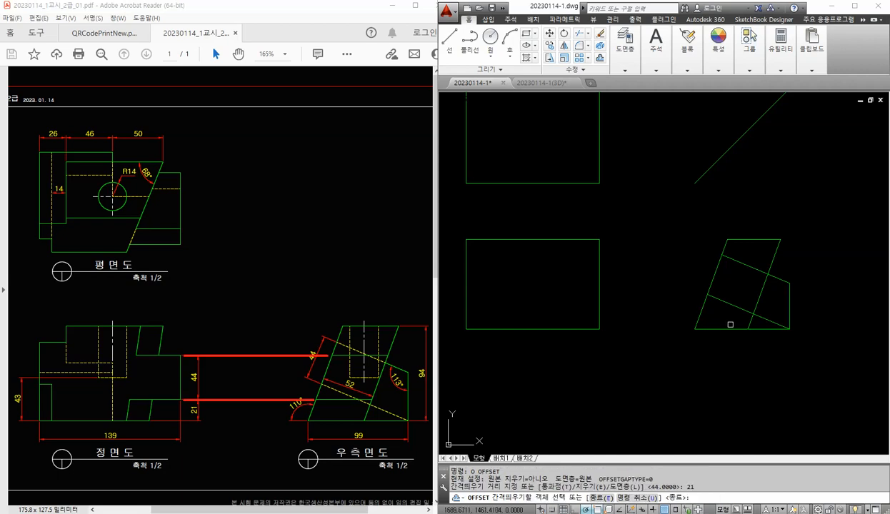
{"action": "left_click", "coordinate": [730, 326]}
{"action": "left_click", "coordinate": [738, 290]}
{"action": "key", "text": "Return"}
- Offset the lower inner horizontal line of the right side view 44 upward
{"action": "key", "text": "Return"}
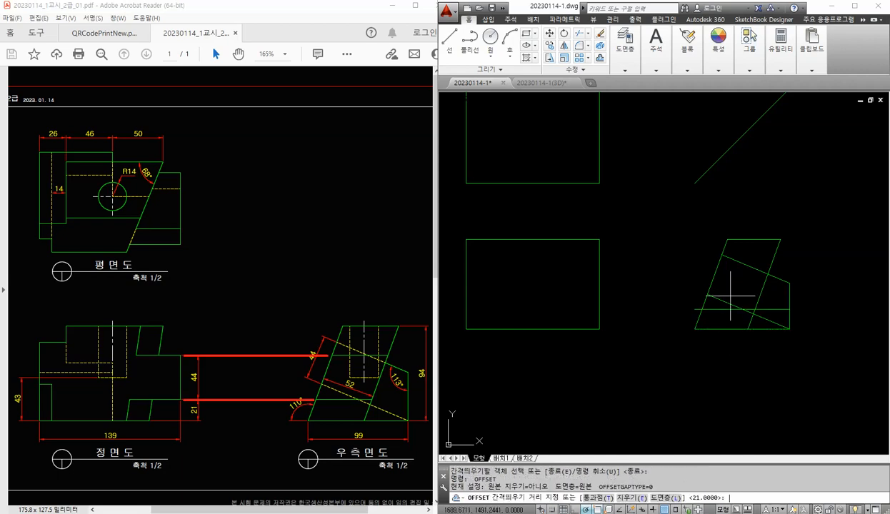
{"action": "type", "text": "44"}
{"action": "key", "text": "Return"}
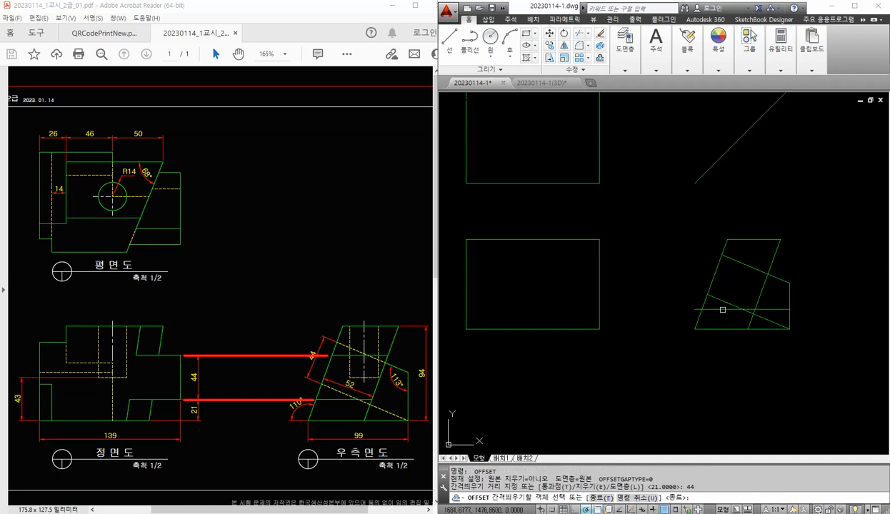
{"action": "left_click", "coordinate": [723, 309]}
{"action": "left_click", "coordinate": [753, 289]}
{"action": "key", "text": "Return"}
- Trim both inner horizontal lines of the right side view to the two parallel slanted edges
{"action": "type", "text": "tr"}
{"action": "key", "text": "Return"}
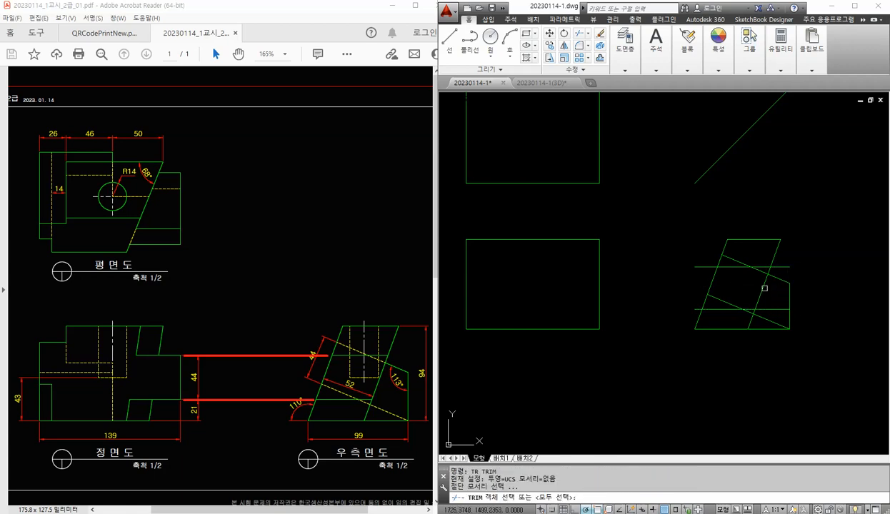
{"action": "left_click", "coordinate": [764, 288]}
{"action": "left_click", "coordinate": [714, 280]}
{"action": "scroll", "coordinate": [747, 284], "scroll_direction": "up", "scroll_amount": 2}
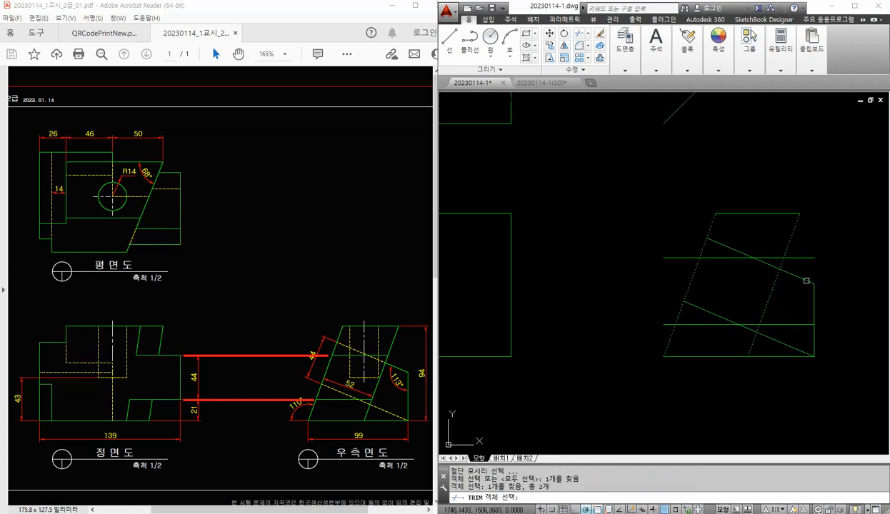
{"action": "key", "text": "Return"}
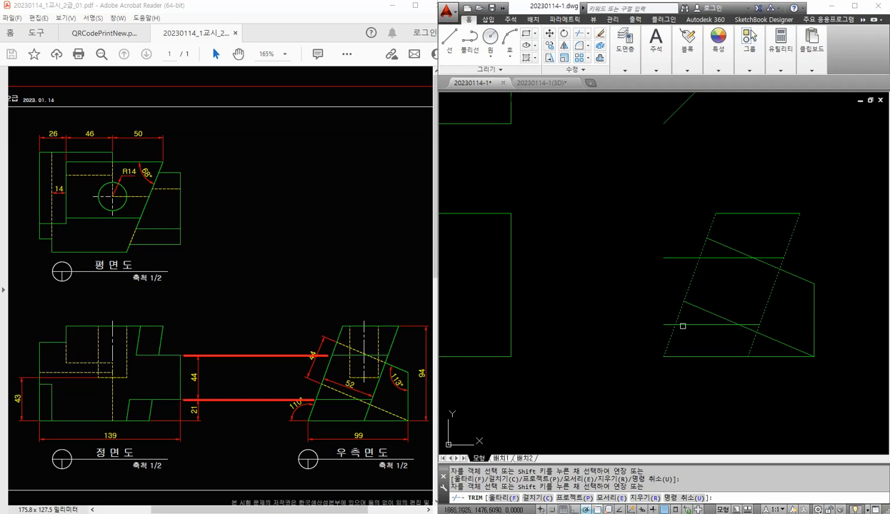
{"action": "left_click", "coordinate": [672, 258]}
{"action": "key", "text": "Return"}
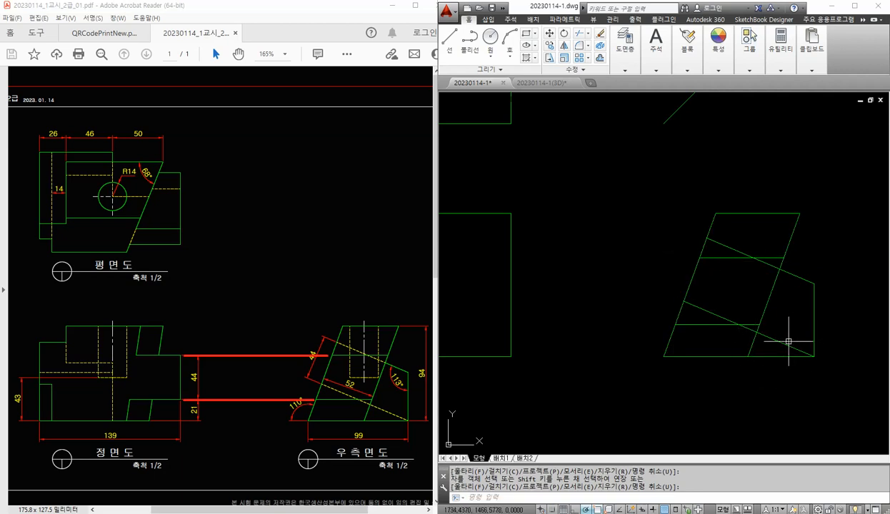
- Break the right side view's upper inclined line at its intersection with the right slanted edge
{"action": "left_click", "coordinate": [591, 83]}
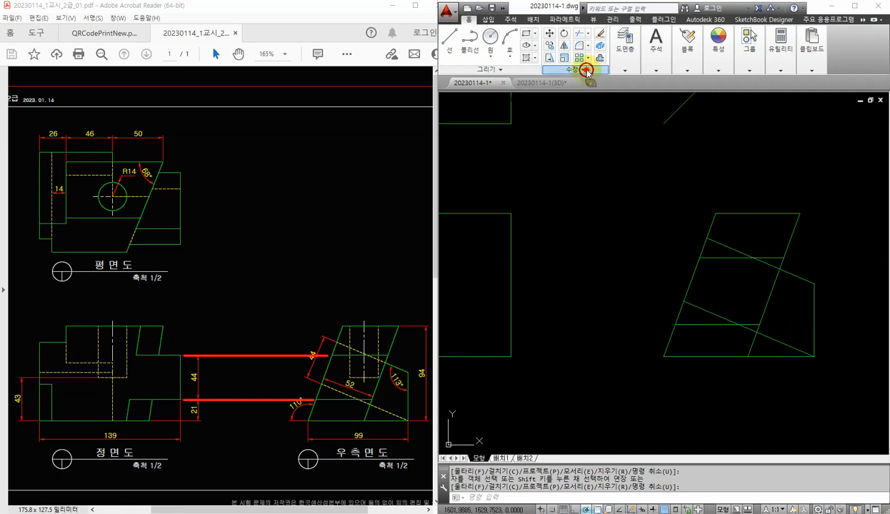
{"action": "left_click", "coordinate": [582, 70]}
{"action": "left_click", "coordinate": [575, 94]}
{"action": "left_click", "coordinate": [744, 253]}
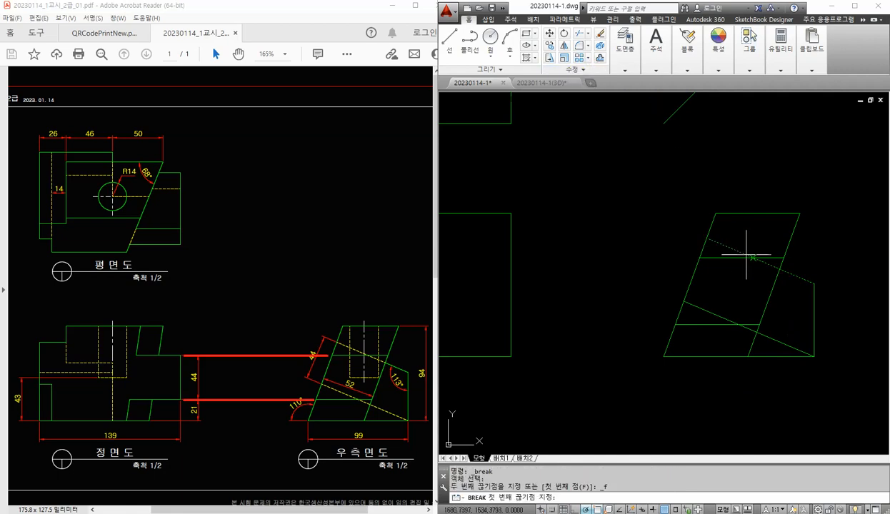
{"action": "left_click", "coordinate": [776, 267]}
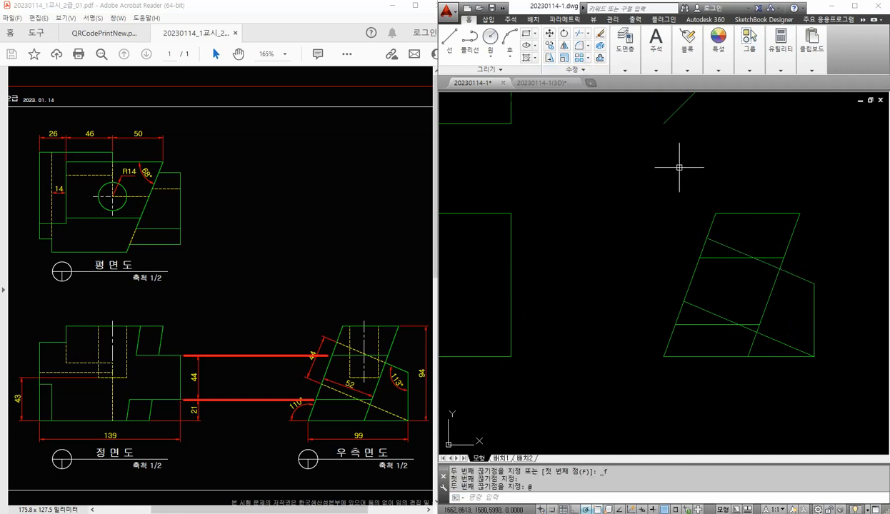
- Move the lower inclined line and the upper inclined line's left portion to the yellow dashed hidden-line layer
{"action": "left_click", "coordinate": [706, 311]}
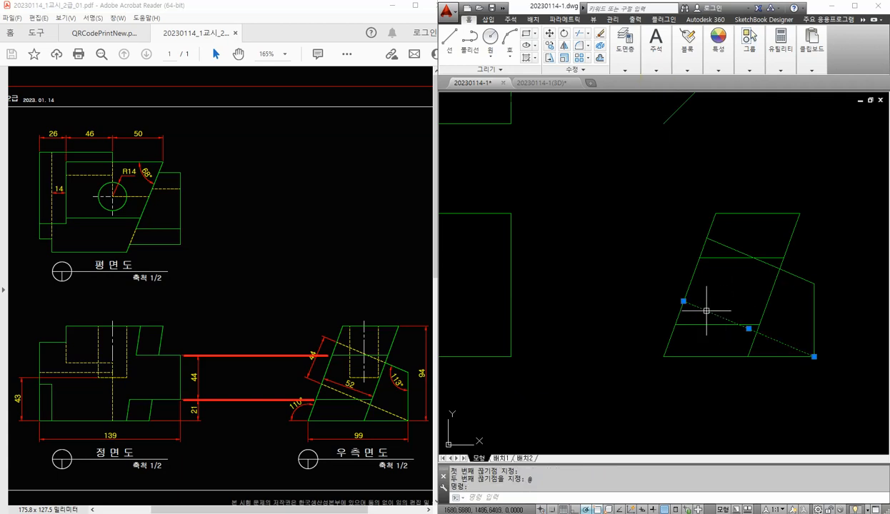
{"action": "left_click", "coordinate": [735, 250]}
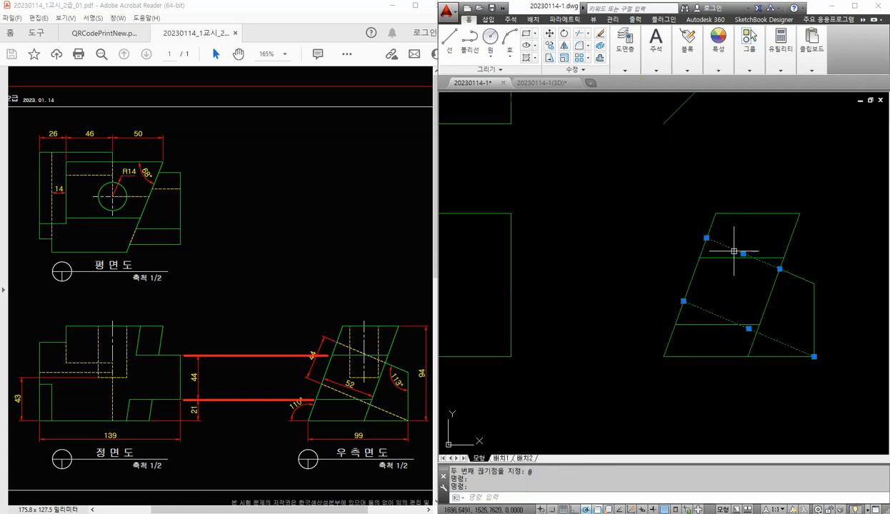
{"action": "left_click", "coordinate": [625, 67]}
{"action": "mouse_move", "coordinate": [625, 67]}
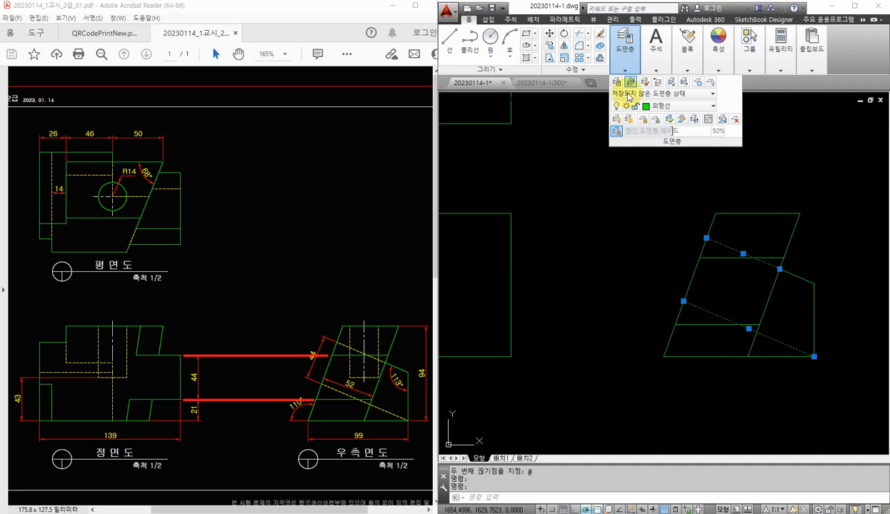
{"action": "left_click", "coordinate": [685, 106]}
{"action": "left_click", "coordinate": [685, 171]}
{"action": "key", "text": "Escape"}
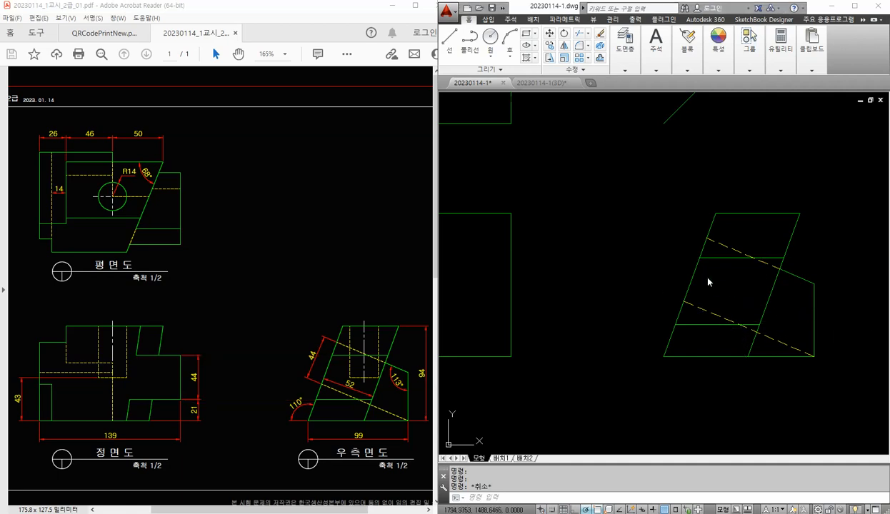
- Offset the plan view's left edge 26 to the right
{"action": "scroll", "coordinate": [544, 257], "scroll_direction": "down", "scroll_amount": 2}
{"action": "mouse_move", "coordinate": [544, 257]}
{"action": "middle_mouse_down"}
{"action": "mouse_move", "coordinate": [717, 274]}
{"action": "mouse_move", "coordinate": [643, 279]}
{"action": "middle_mouse_up"}
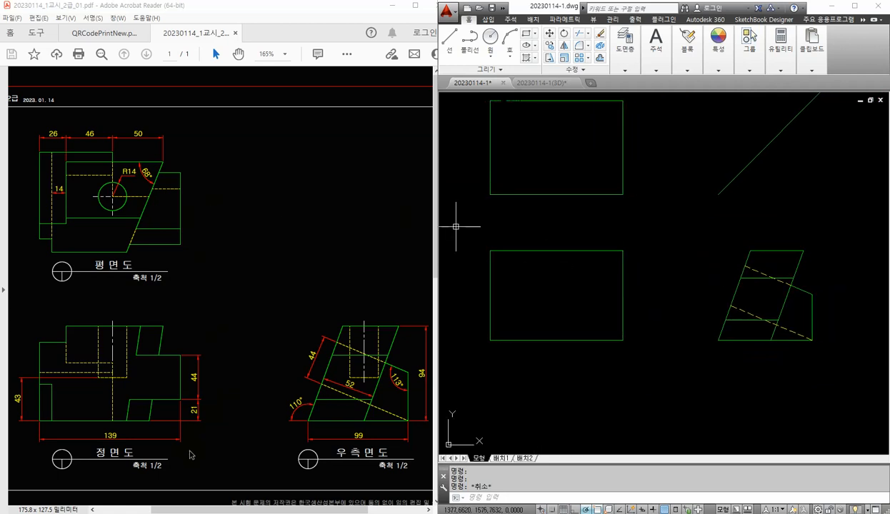
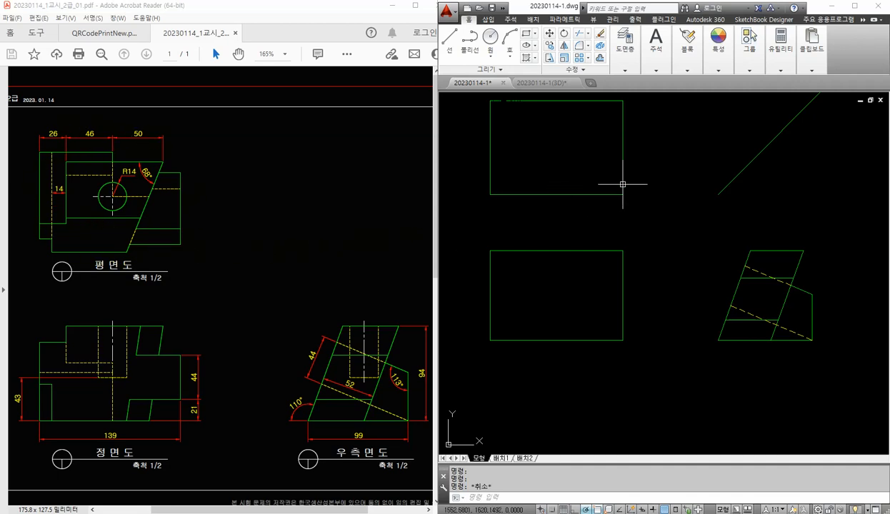
{"action": "middle_click_drag", "start_coordinate": [631, 174], "coordinate": [630, 199]}
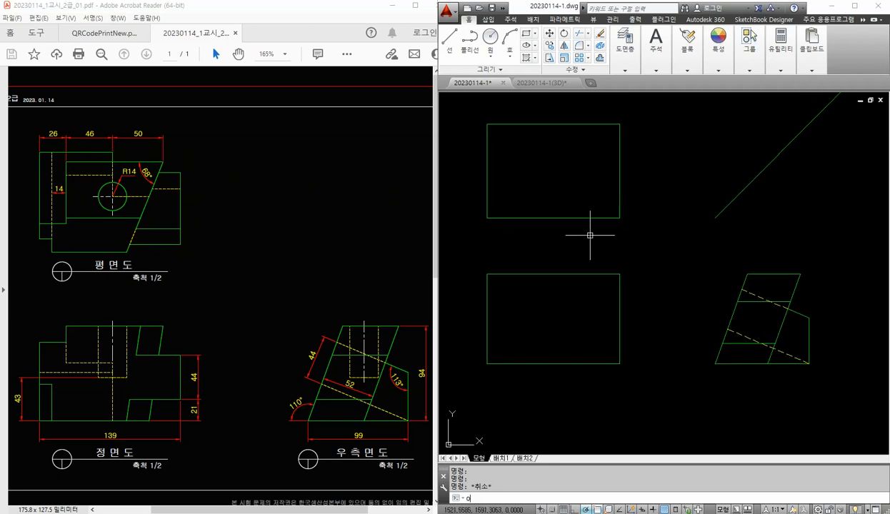
{"action": "key", "text": "Return"}
{"action": "key", "text": "Return"}
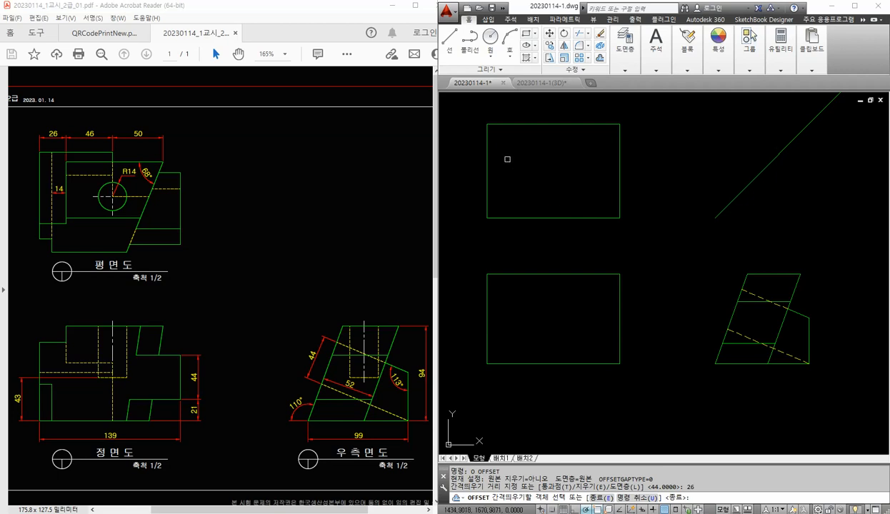
{"action": "left_click", "coordinate": [486, 145]}
{"action": "left_click", "coordinate": [560, 177]}
{"action": "key", "text": "Return"}
- Offset the plan view's first inner vertical line 46 to the right
{"action": "key", "text": "Return"}
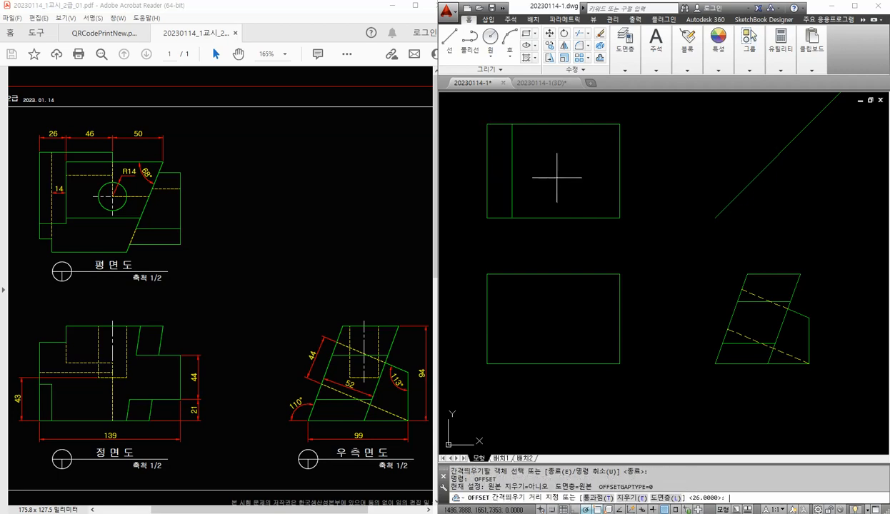
{"action": "type", "text": "46"}
{"action": "key", "text": "Return"}
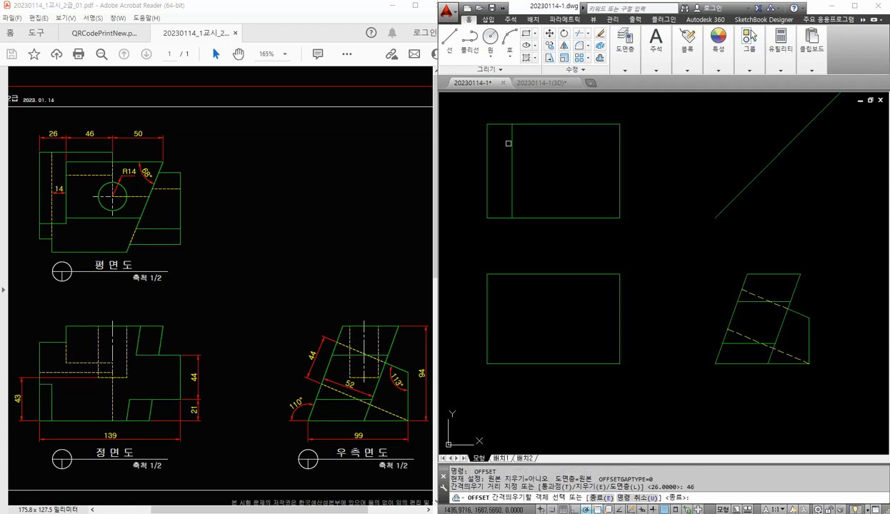
{"action": "left_click", "coordinate": [508, 143]}
{"action": "left_click", "coordinate": [575, 160]}
{"action": "key", "text": "Return"}
- Offset the plan view's second inner vertical line 50 to the right
{"action": "key", "text": "Return"}
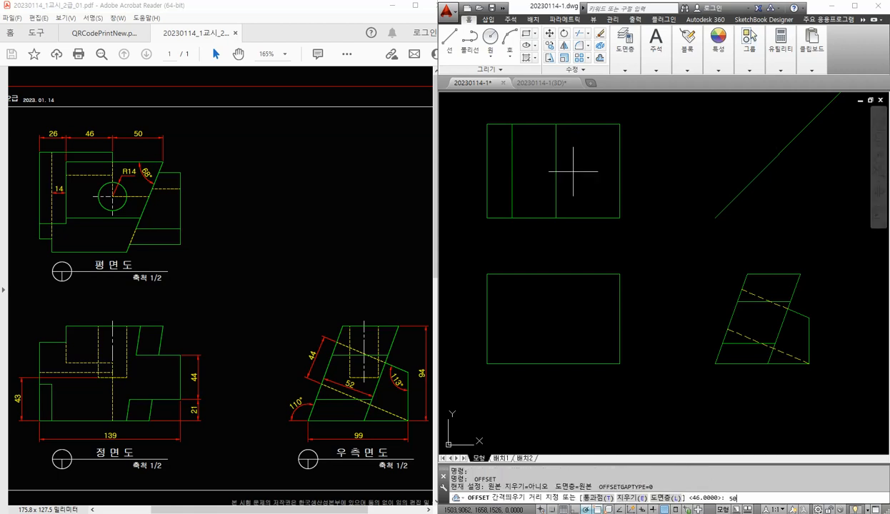
{"action": "type", "text": "50"}
{"action": "key", "text": "Return"}
{"action": "left_click", "coordinate": [556, 150]}
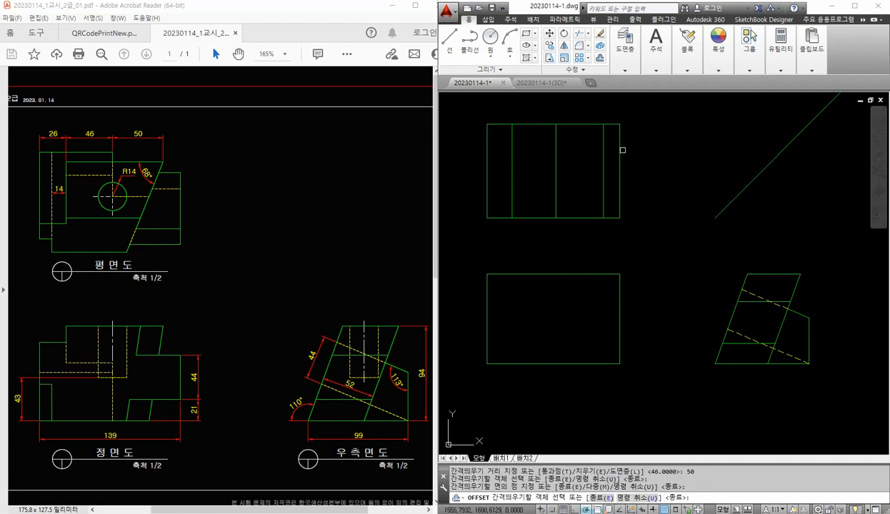
{"action": "left_click", "coordinate": [626, 188]}
{"action": "key", "text": "Escape"}
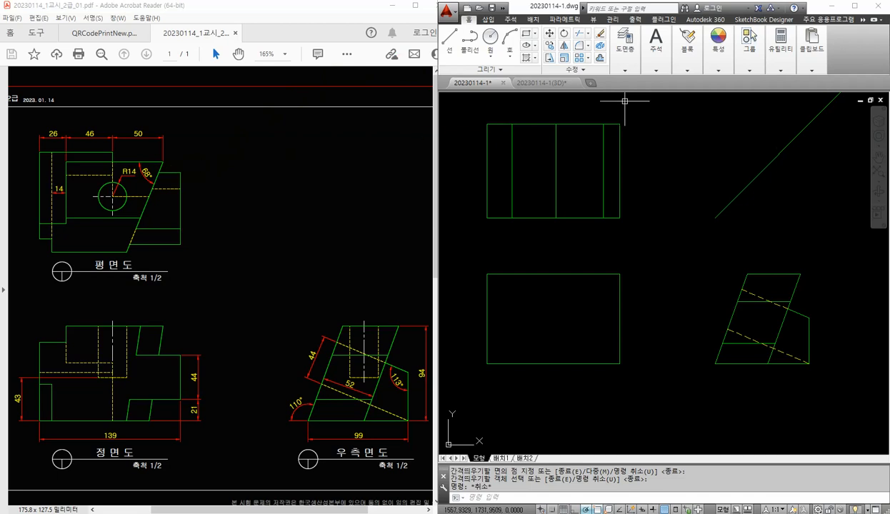
{"action": "left_click_drag", "start_coordinate": [163, 163], "coordinate": [126, 253]}
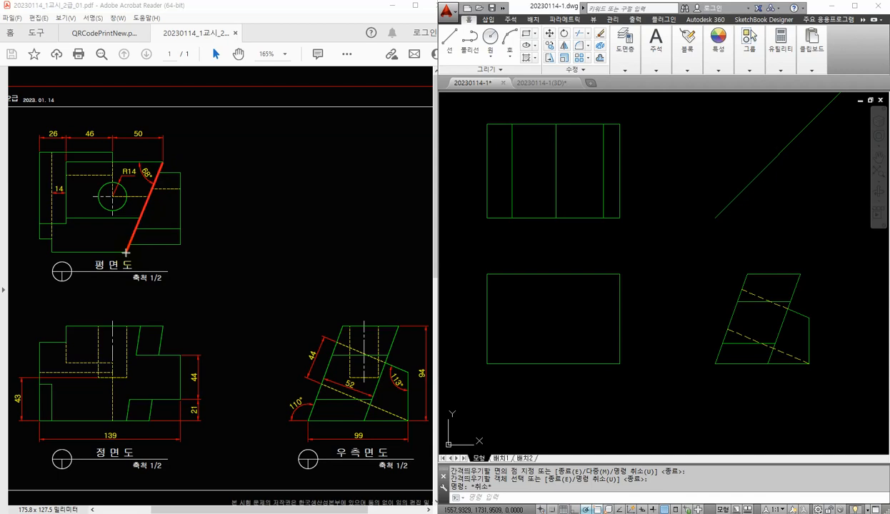
{"action": "left_click_drag", "start_coordinate": [164, 162], "coordinate": [66, 163]}
{"action": "left_click", "coordinate": [659, 206]}
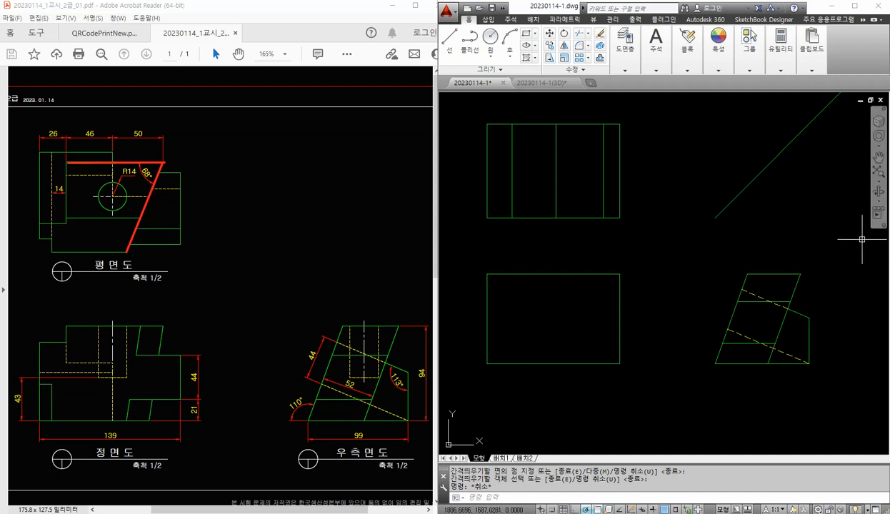
{"action": "type", "text": "l"}
{"action": "key", "text": "Return"}
{"action": "left_click", "coordinate": [809, 319]}
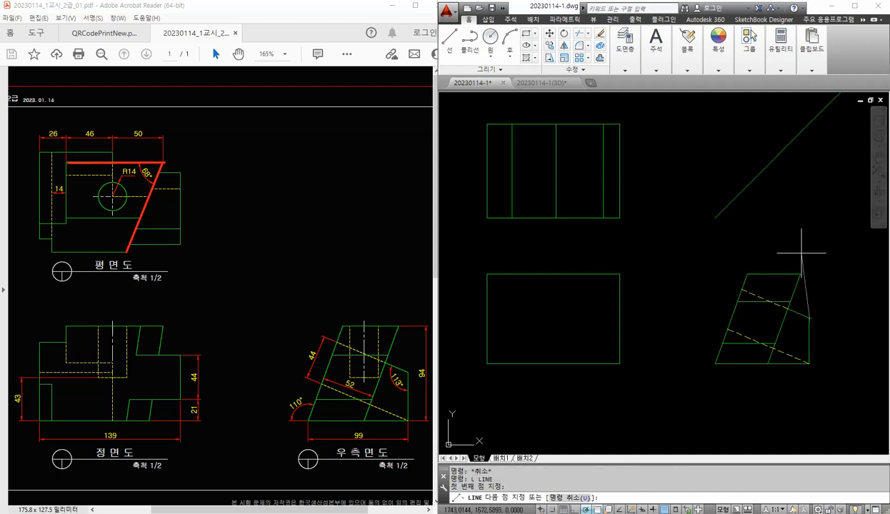
{"action": "left_click", "coordinate": [809, 123]}
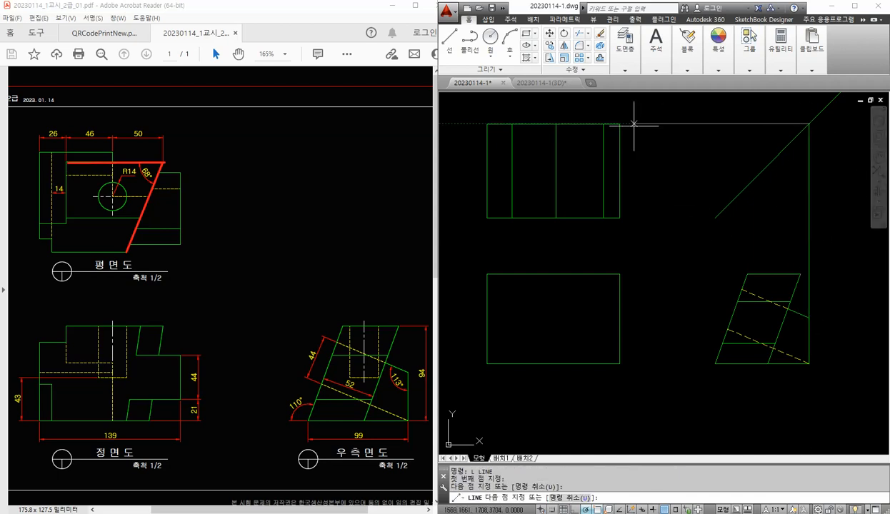
{"action": "key", "text": "Return"}
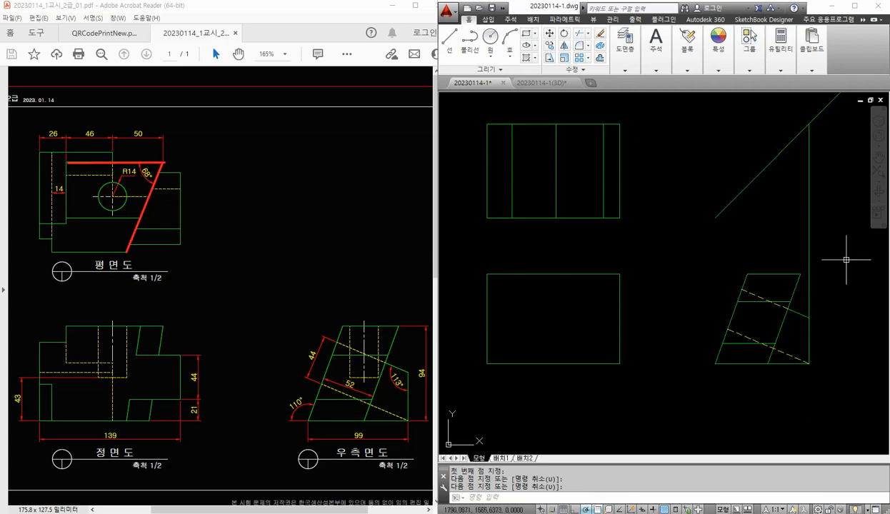
{"action": "left_click", "coordinate": [828, 244]}
{"action": "left_click", "coordinate": [780, 220]}
{"action": "key", "text": "Delete"}
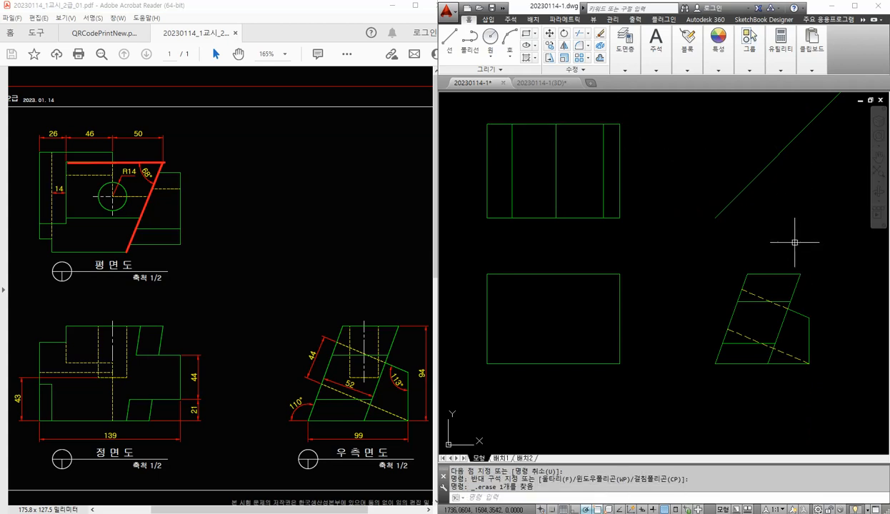
- Draw a projection line from the right side view's upper-right corner up to the 45° line, continuing left to the plan view's first inner vertical line
{"action": "type", "text": "l"}
{"action": "key", "text": "Return"}
{"action": "left_click", "coordinate": [800, 274]}
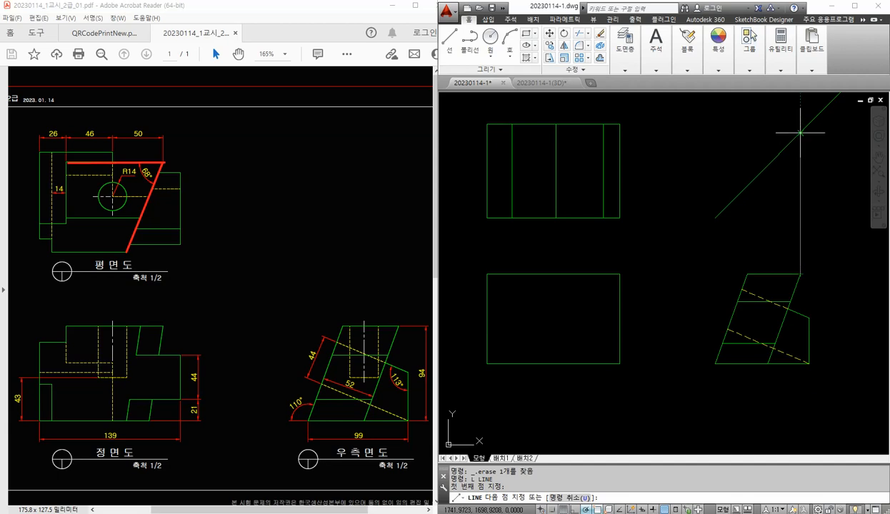
{"action": "left_click", "coordinate": [800, 133]}
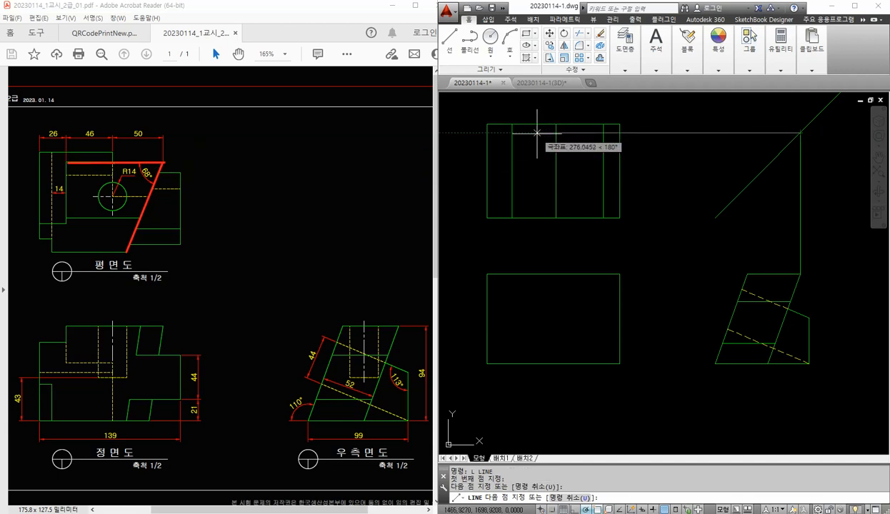
{"action": "left_click", "coordinate": [489, 133]}
{"action": "key", "text": "Return"}
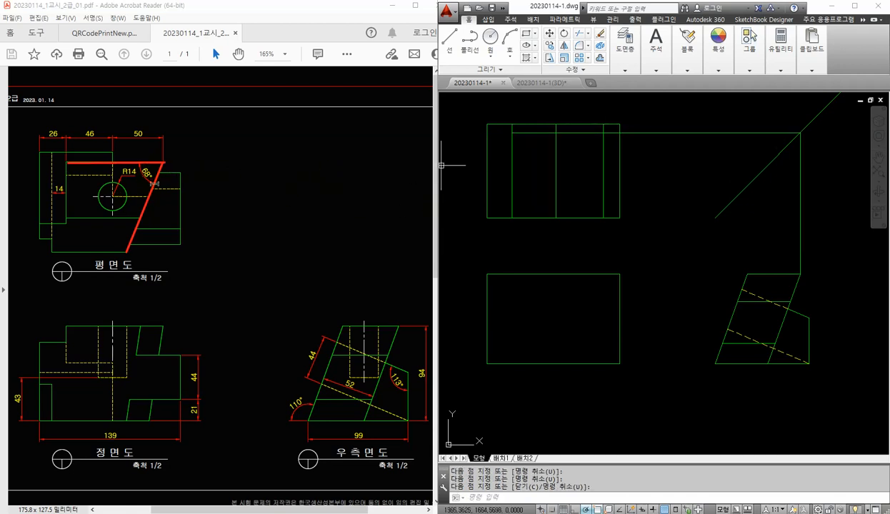
- Draw a line at 248° from the projection line's intersection with the plan view's third inner vertical line, ending below the bottom edge
{"action": "type", "text": "l"}
{"action": "key", "text": "Return"}
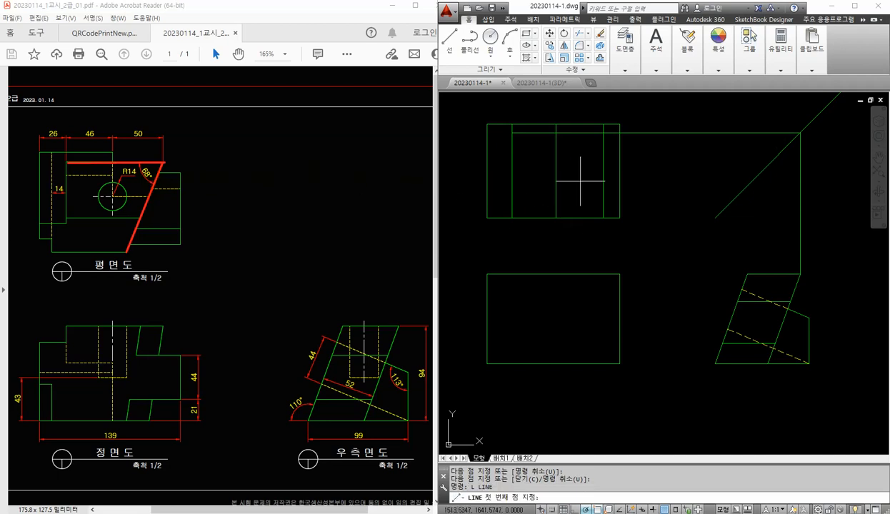
{"action": "left_click", "coordinate": [603, 132]}
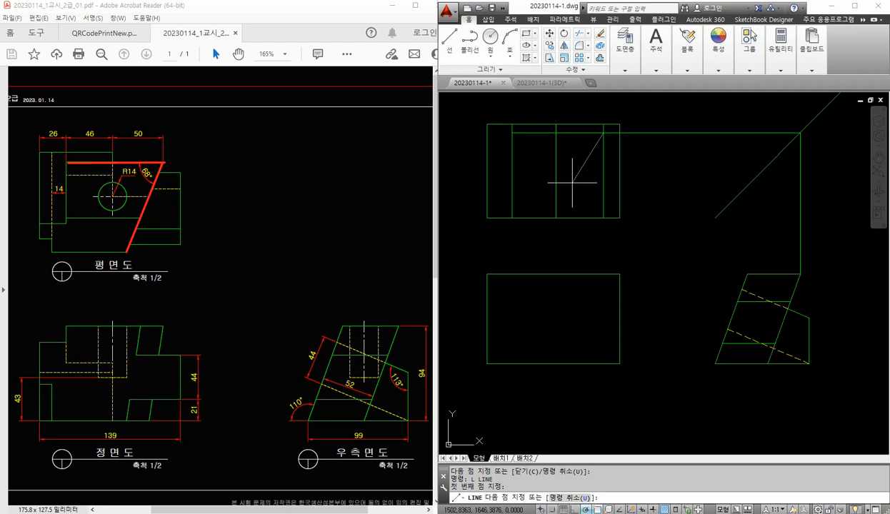
{"action": "type", "text": "<248"}
{"action": "key", "text": "Return"}
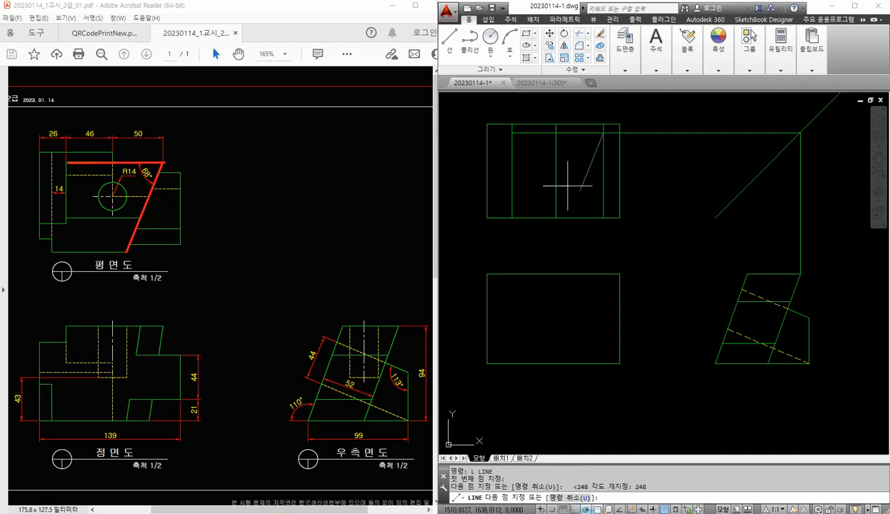
{"action": "left_click", "coordinate": [560, 239]}
{"action": "key", "text": "Return"}
- Check the angle between the horizontal projection line and the slanted line with a temporary angular dimension
{"action": "left_click", "coordinate": [655, 54]}
{"action": "left_click", "coordinate": [682, 77]}
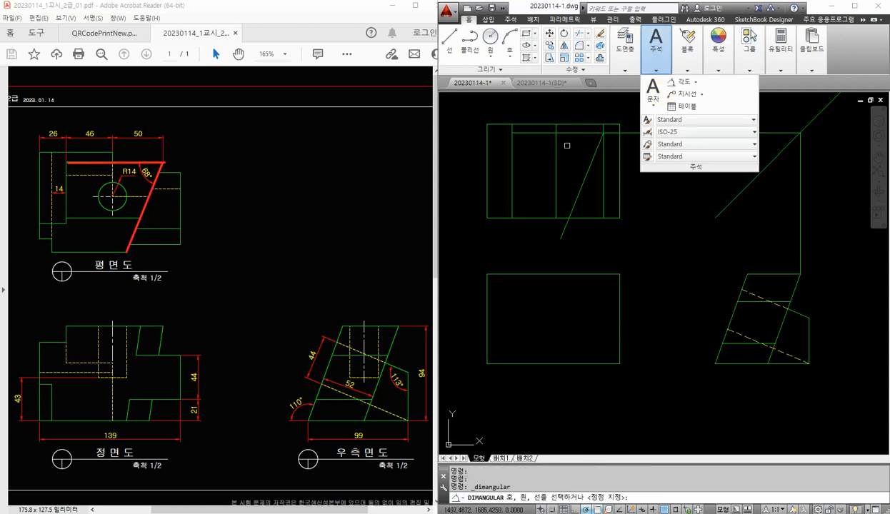
{"action": "left_click", "coordinate": [576, 133]}
{"action": "left_click", "coordinate": [596, 148]}
{"action": "scroll", "coordinate": [580, 147], "scroll_direction": "up", "scroll_amount": 3}
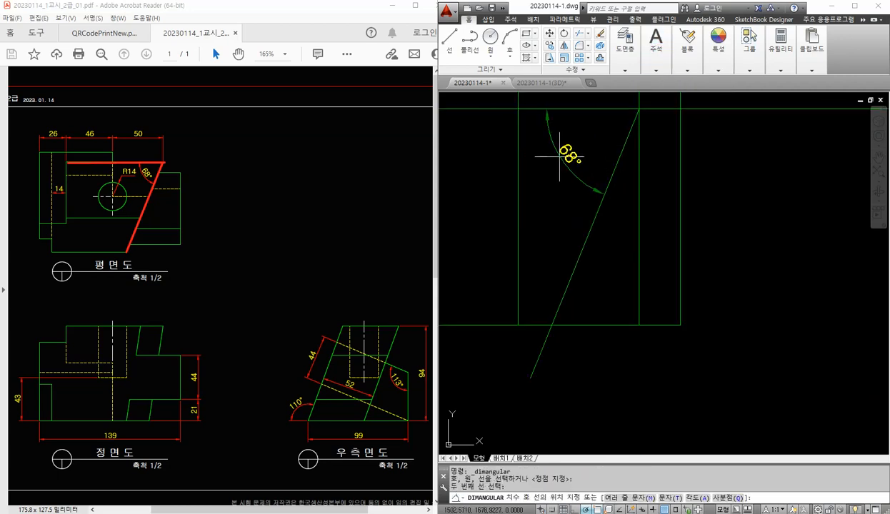
{"action": "scroll", "coordinate": [568, 154], "scroll_direction": "down", "scroll_amount": 4}
{"action": "key", "text": "Escape"}
{"action": "scroll", "coordinate": [562, 143], "scroll_direction": "up", "scroll_amount": 2}
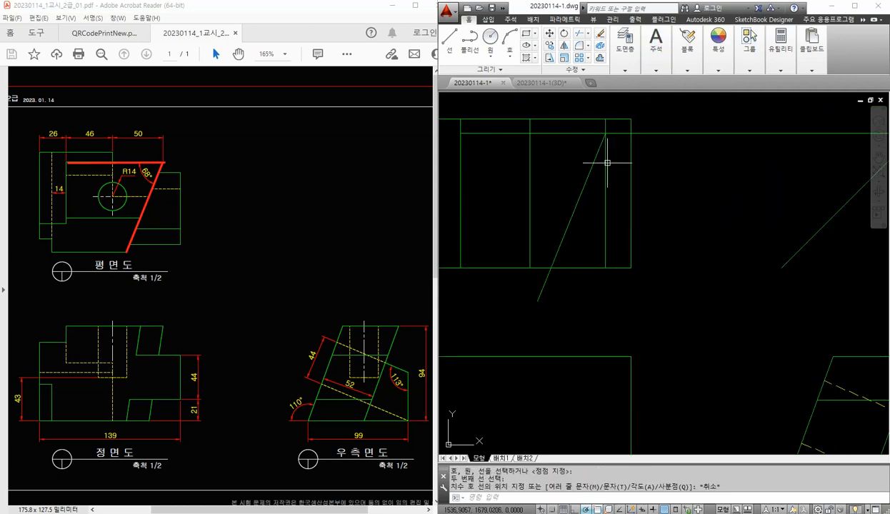
- Trim the horizontal projection line to the right of the plan view's third inner vertical line
{"action": "middle_click_drag", "start_coordinate": [597, 161], "coordinate": [575, 180]}
{"action": "type", "text": "tr"}
{"action": "key", "text": "Return"}
{"action": "left_click", "coordinate": [591, 172]}
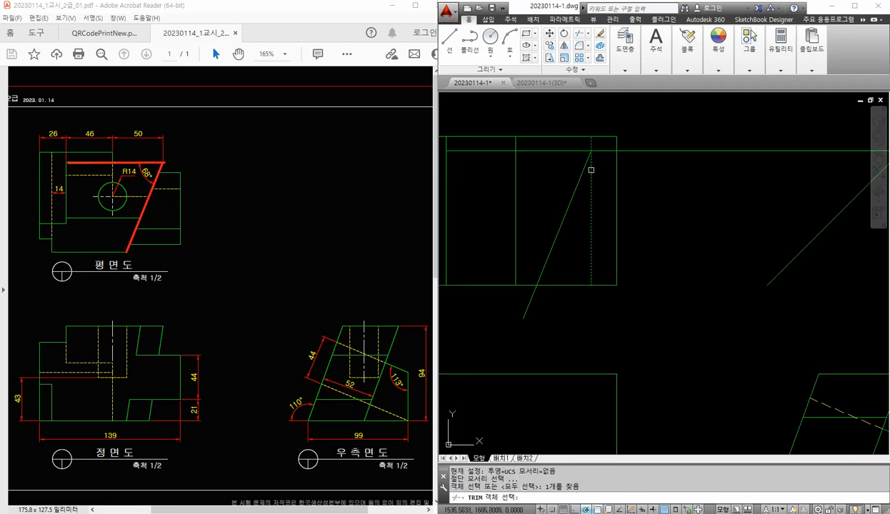
{"action": "key", "text": "Return"}
{"action": "left_click", "coordinate": [599, 150]}
{"action": "key", "text": "Return"}
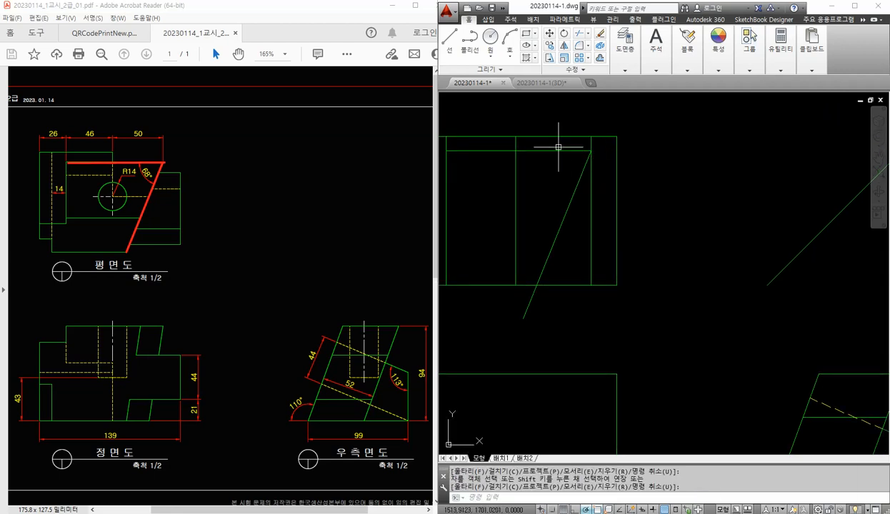
- Trim the plan view's top edge between the second and third inner vertical lines, plus the overhanging ends of the third vertical and slanted line
{"action": "key", "text": "Return"}
{"action": "key", "text": "Return"}
{"action": "left_click", "coordinate": [552, 137]}
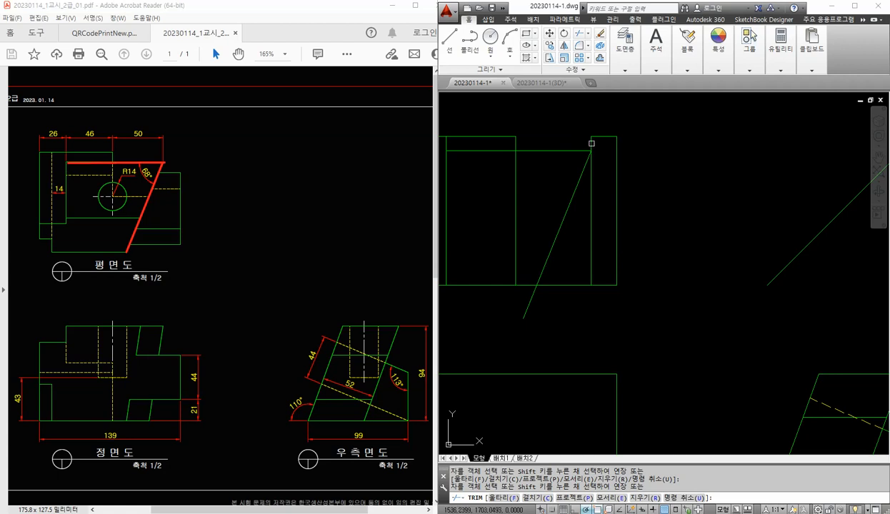
{"action": "key", "text": "Return"}
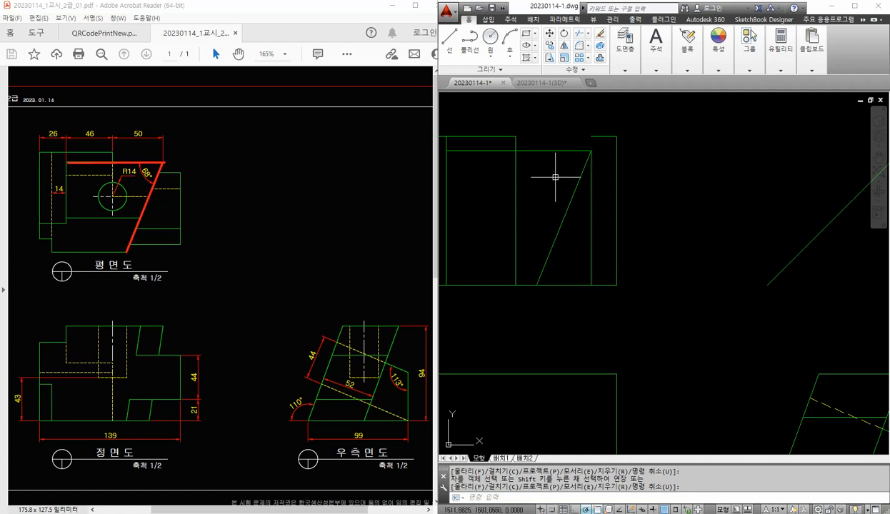
- Erase the leftover top edge piece and the third inner vertical line in the plan view
{"action": "middle_click_drag", "start_coordinate": [550, 175], "coordinate": [612, 181]}
{"action": "left_click", "coordinate": [656, 142]}
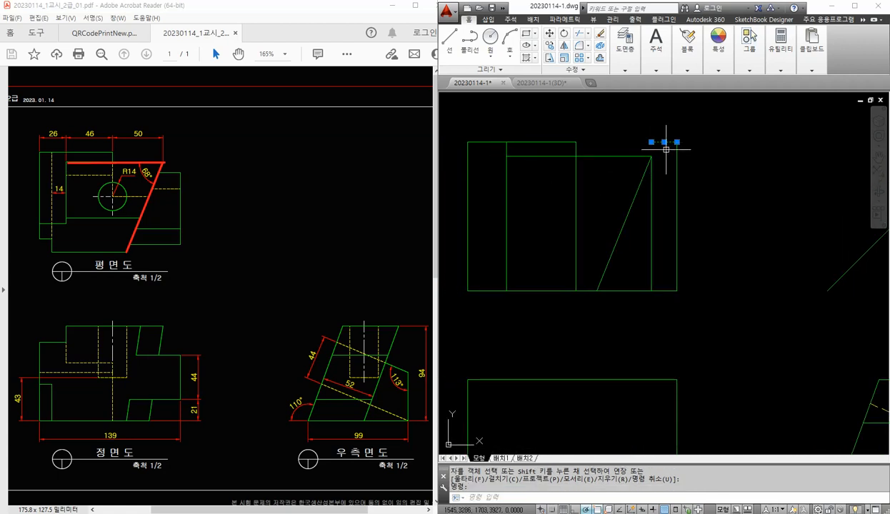
{"action": "key", "text": "Delete"}
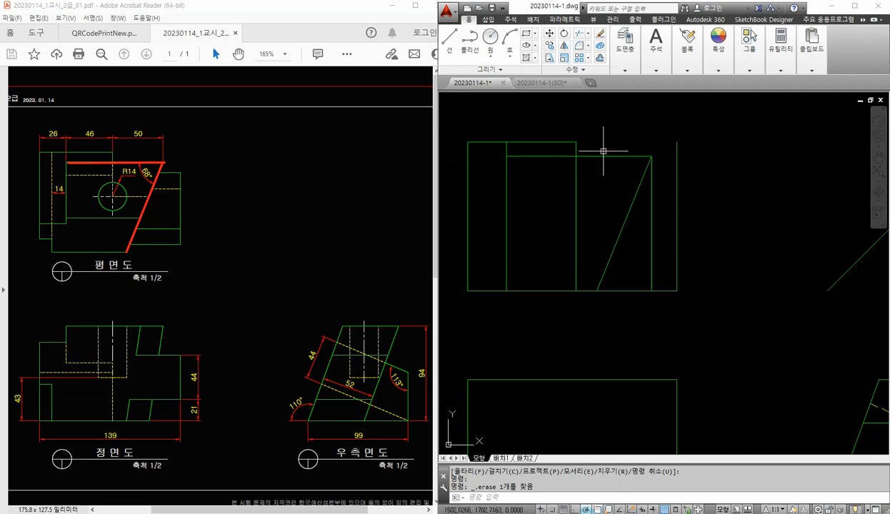
{"action": "left_click", "coordinate": [651, 234]}
{"action": "key", "text": "Delete"}
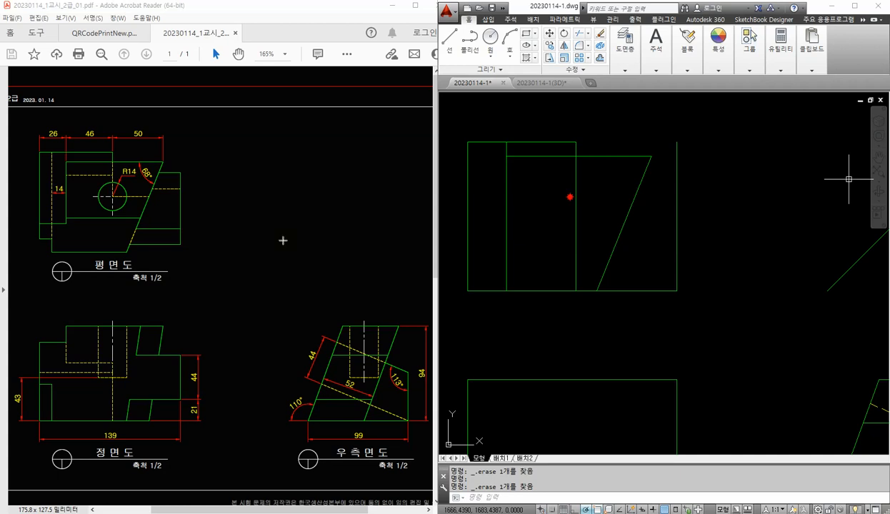
- Project the left end of the right side view's lower inner horizontal line via the 45° line to the plan view's slanted edge
{"action": "mouse_move", "coordinate": [158, 172]}
{"action": "left_mouse_down"}
{"action": "mouse_move", "coordinate": [181, 171]}
{"action": "mouse_move", "coordinate": [180, 246]}
{"action": "mouse_move", "coordinate": [160, 172]}
{"action": "left_mouse_up"}
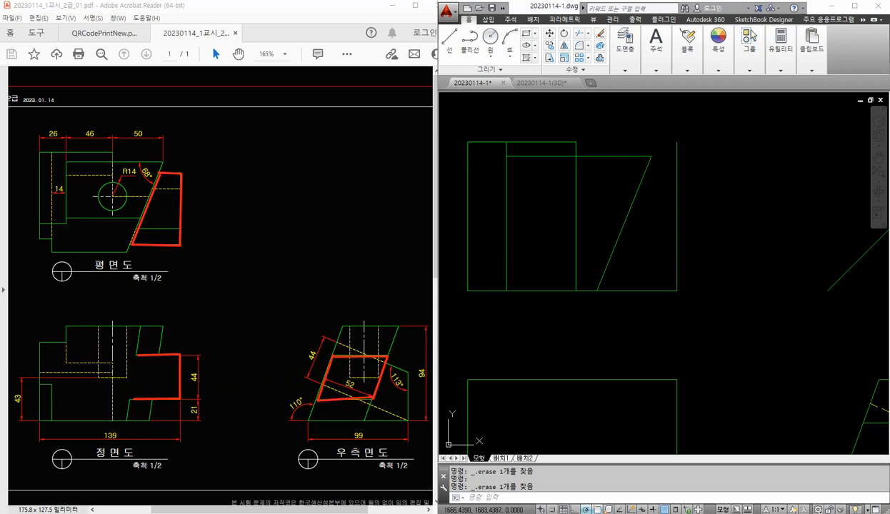
{"action": "scroll", "coordinate": [736, 247], "scroll_direction": "down", "scroll_amount": 3}
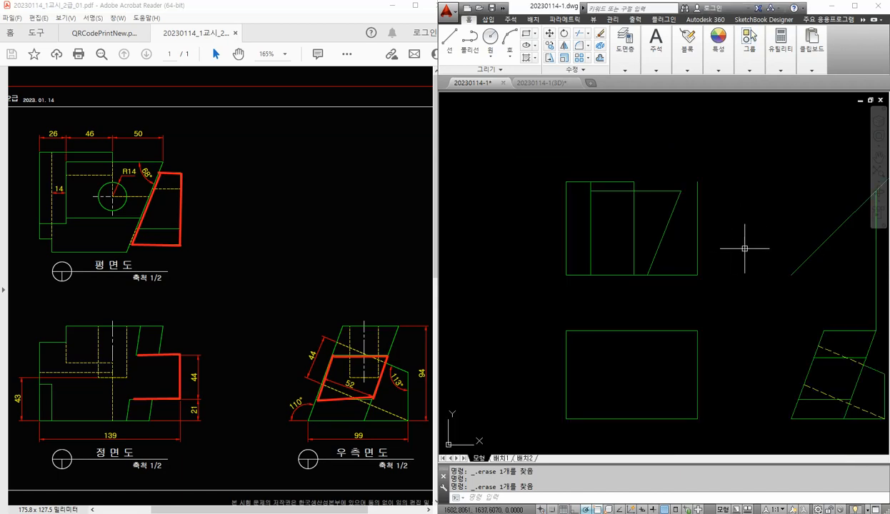
{"action": "type", "text": "l"}
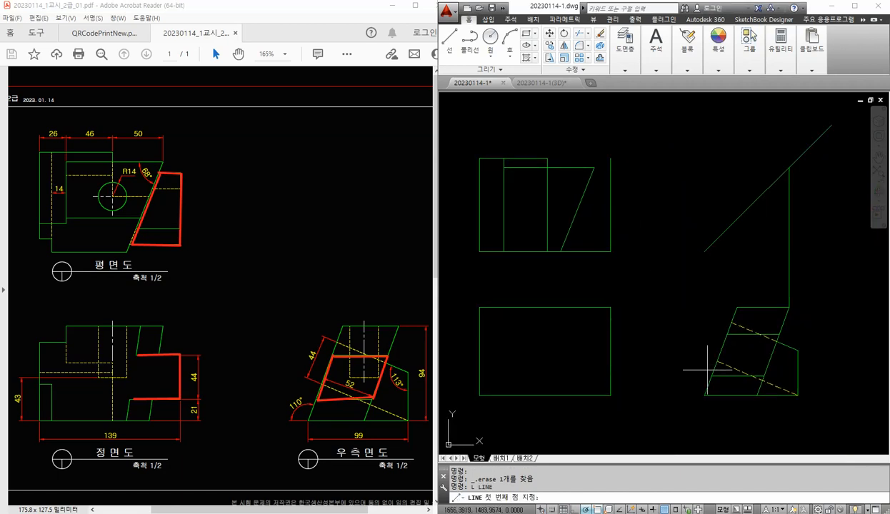
{"action": "key", "text": "Return"}
{"action": "left_click", "coordinate": [712, 376]}
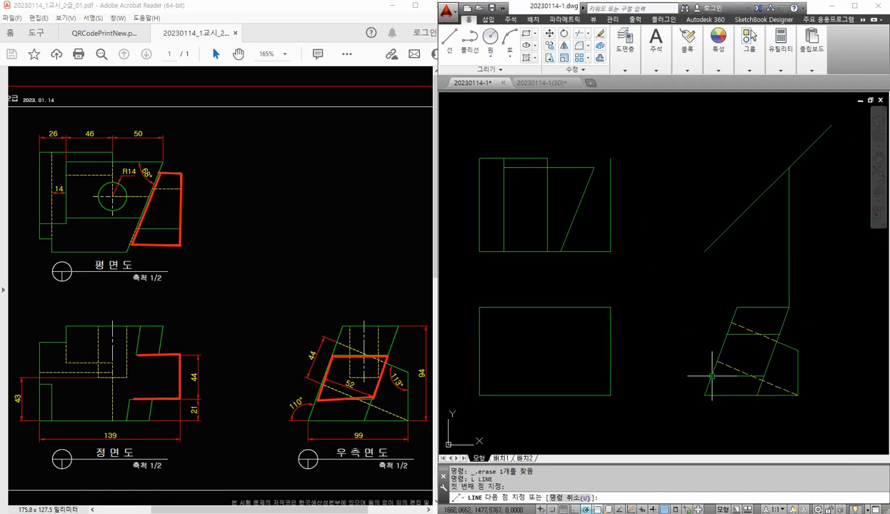
{"action": "left_click", "coordinate": [712, 244]}
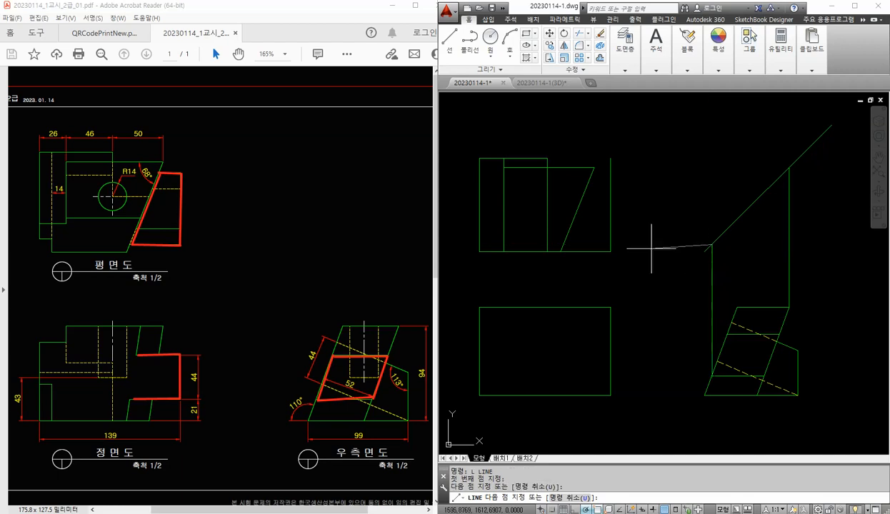
{"action": "left_click", "coordinate": [561, 249]}
{"action": "type", "text": "u"}
{"action": "key", "text": "Return"}
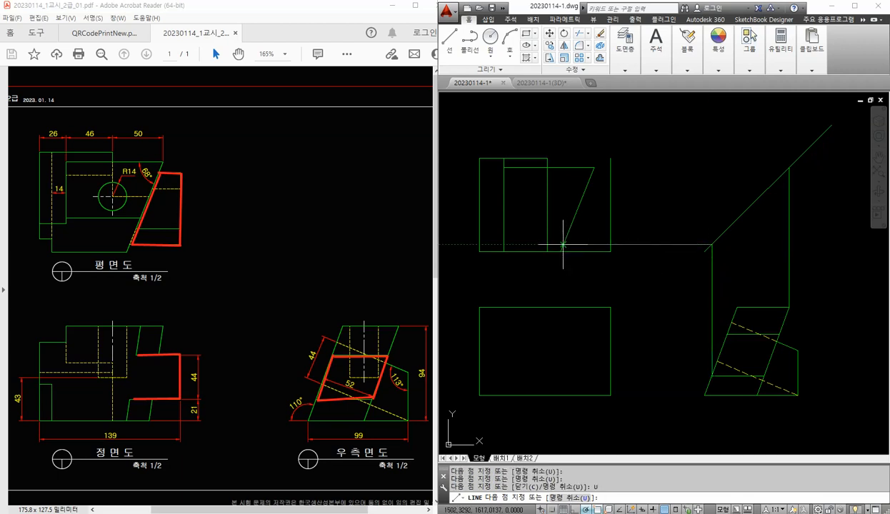
{"action": "left_click", "coordinate": [562, 244]}
{"action": "key", "text": "Return"}
- Project the right end of the right side view's upper inner horizontal line via the 45° line to the plan view's slanted edge
{"action": "key", "text": "space"}
{"action": "left_click", "coordinate": [779, 329]}
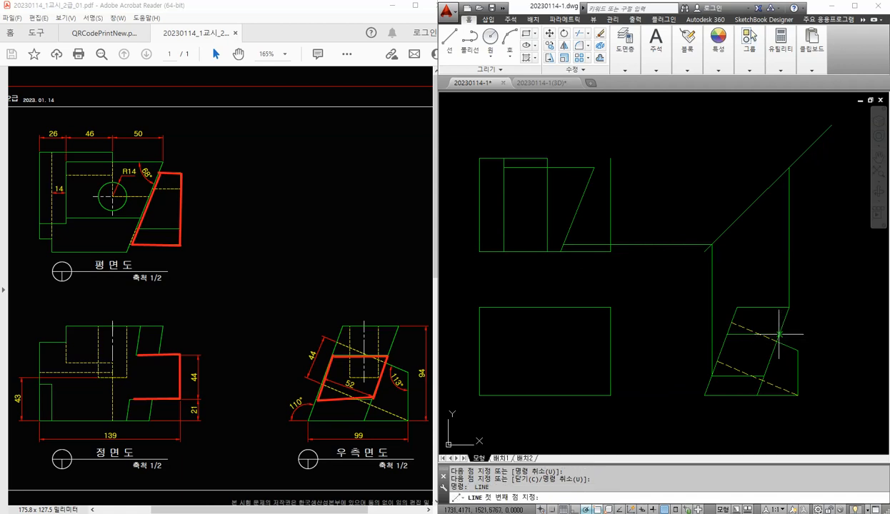
{"action": "left_click", "coordinate": [779, 177]}
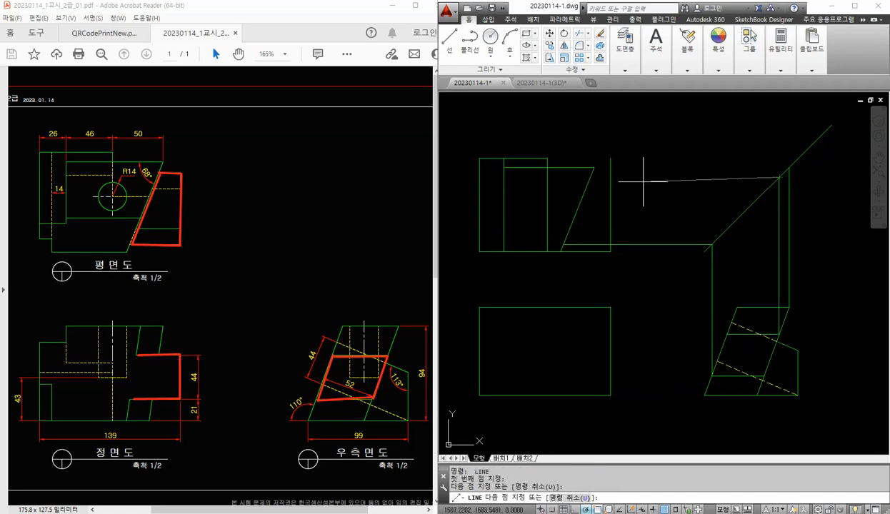
{"action": "left_click", "coordinate": [590, 177]}
{"action": "key", "text": "Return"}
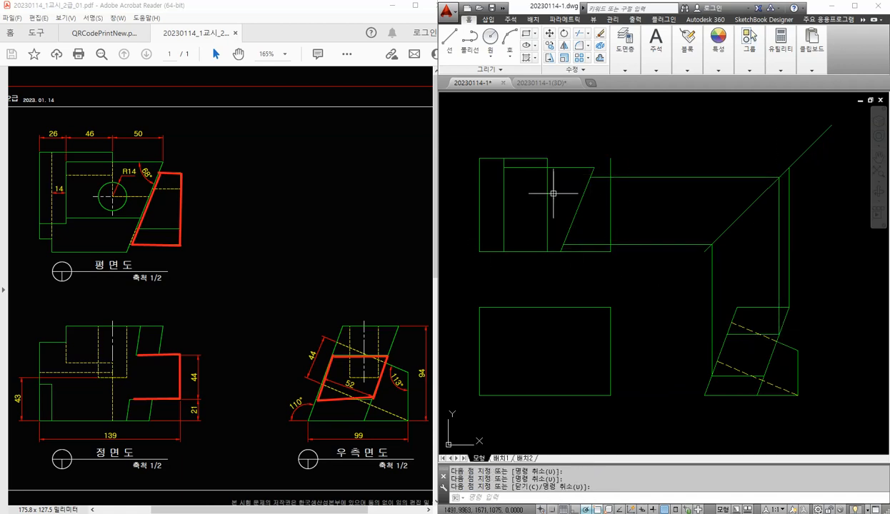
- Trim the projection lines, right edge and bottom edge to form the closed block right of the plan view's slanted edge
{"action": "type", "text": "TR"}
{"action": "key", "text": "Return"}
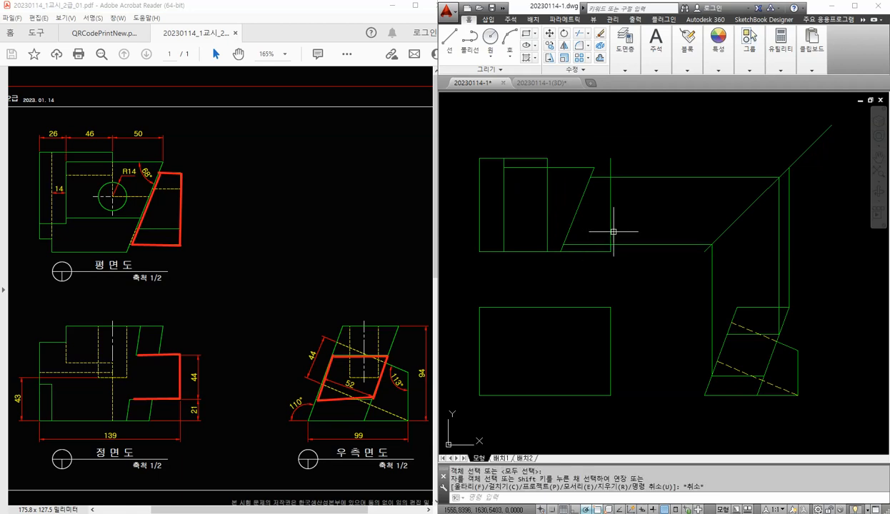
{"action": "key", "text": "Return"}
{"action": "left_click", "coordinate": [612, 167]}
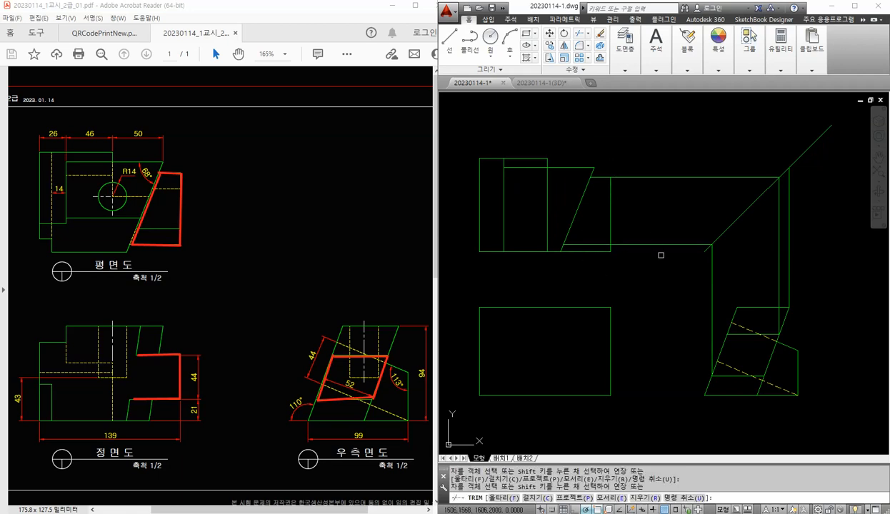
{"action": "left_click", "coordinate": [663, 263]}
{"action": "left_click", "coordinate": [638, 156]}
{"action": "scroll", "coordinate": [602, 257], "scroll_direction": "up", "scroll_amount": 1}
{"action": "left_click", "coordinate": [614, 254]}
{"action": "left_click", "coordinate": [595, 246]}
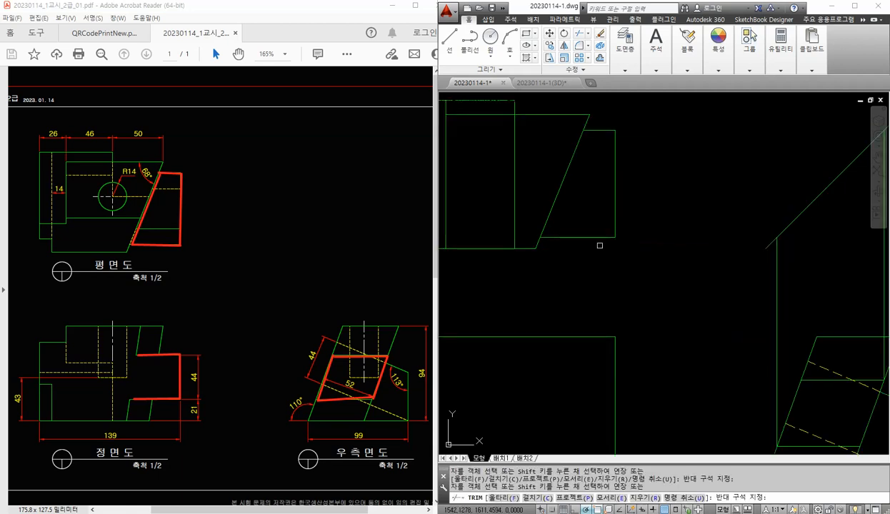
{"action": "scroll", "coordinate": [595, 247], "scroll_direction": "down", "scroll_amount": 2}
{"action": "key", "text": "Return"}
{"action": "key", "text": "Escape"}
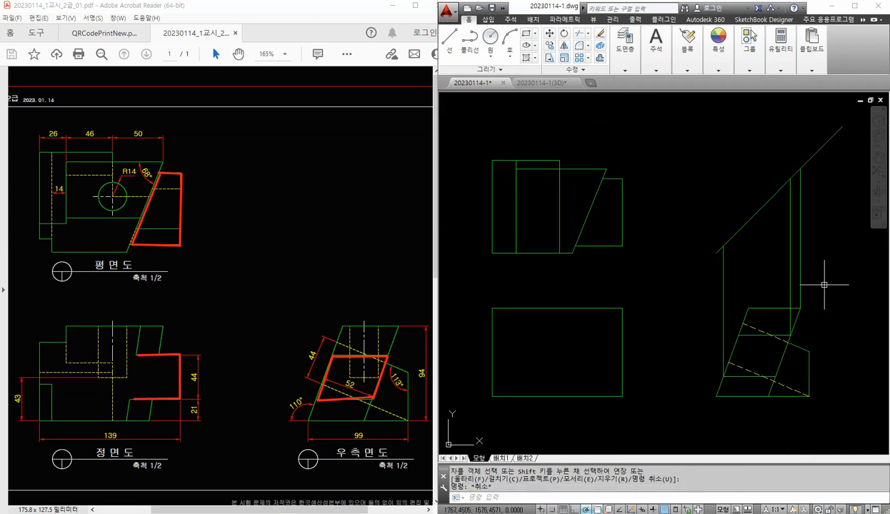
- Erase the three vertical projection lines between the right side view and the 45° line
{"action": "left_click", "coordinate": [814, 283]}
{"action": "left_click", "coordinate": [693, 285]}
{"action": "key", "text": "Delete"}
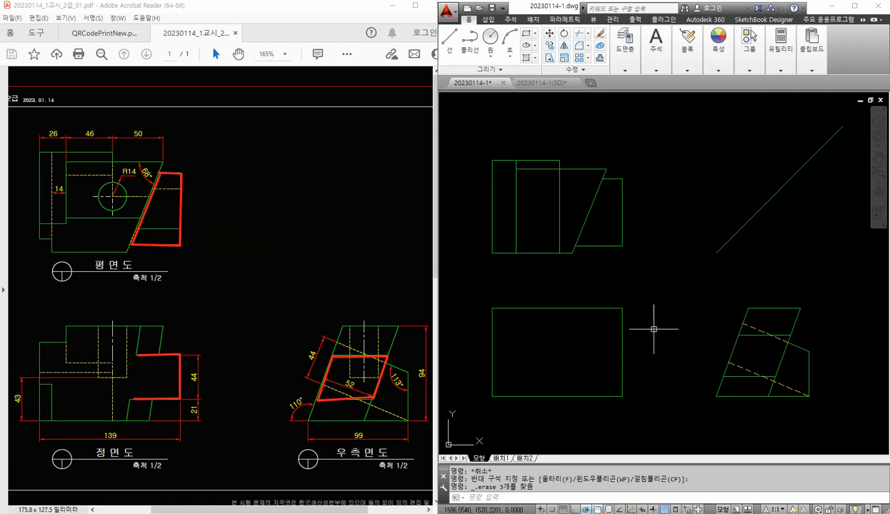
- Project the right end of the right side view's lower inner horizontal line via the 45° line to the plan view's slanted edge
{"action": "type", "text": "l"}
{"action": "key", "text": "Return"}
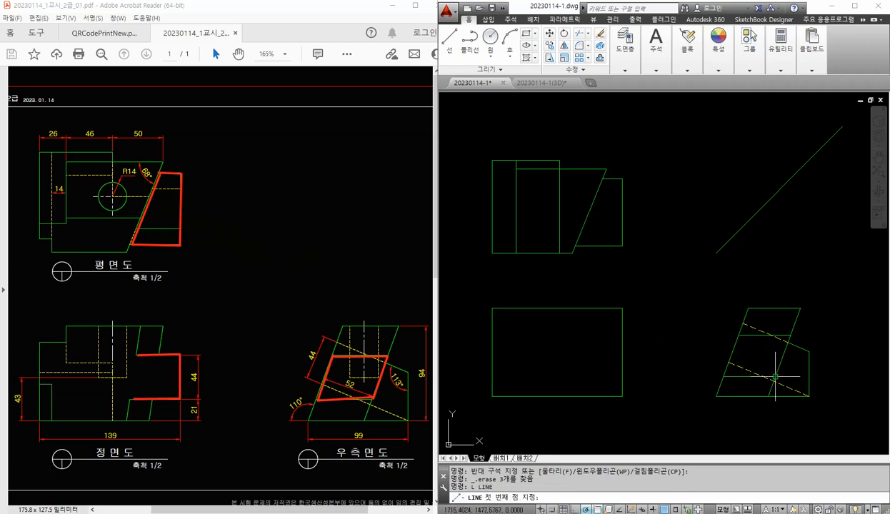
{"action": "left_click", "coordinate": [775, 376]}
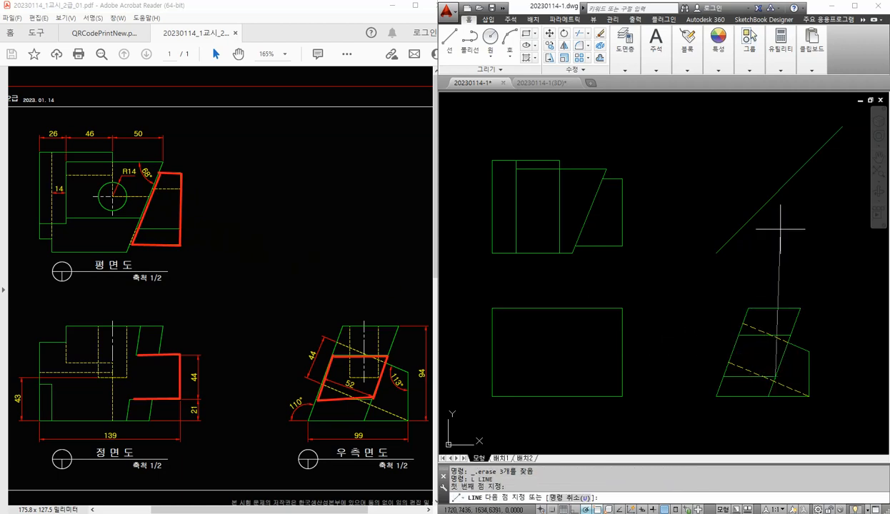
{"action": "left_click", "coordinate": [774, 193]}
{"action": "left_click", "coordinate": [595, 194]}
{"action": "key", "text": "Return"}
- Project the left end of the right side view's upper inner horizontal line via the 45° line to the plan view's slanted edge
{"action": "key", "text": "Return"}
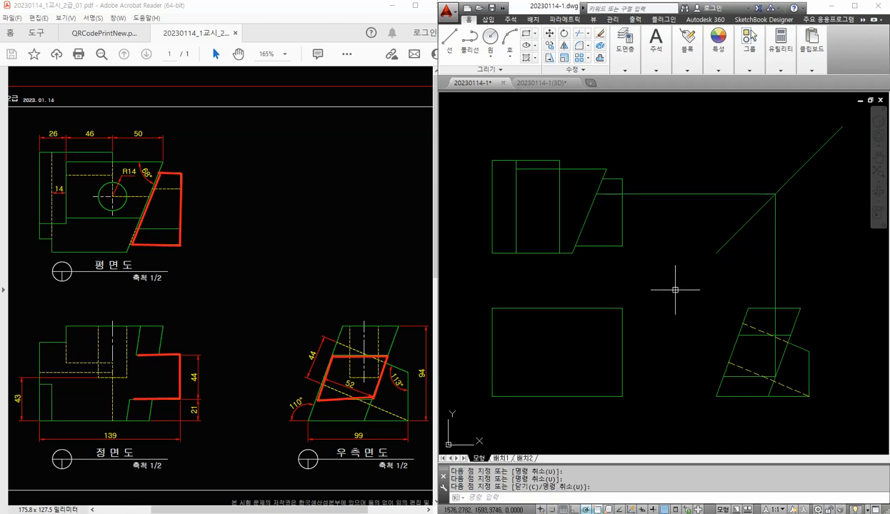
{"action": "left_click", "coordinate": [737, 330]}
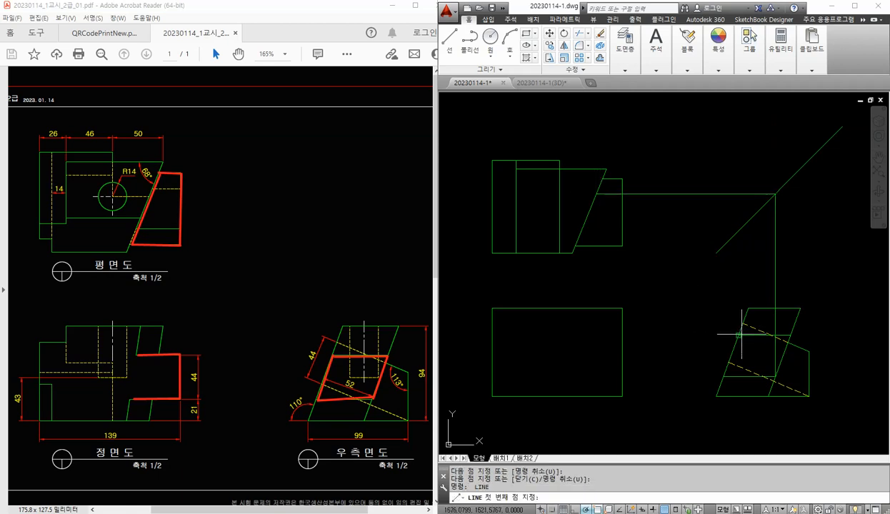
{"action": "left_click", "coordinate": [738, 230]}
{"action": "left_click", "coordinate": [581, 230]}
{"action": "key", "text": "Return"}
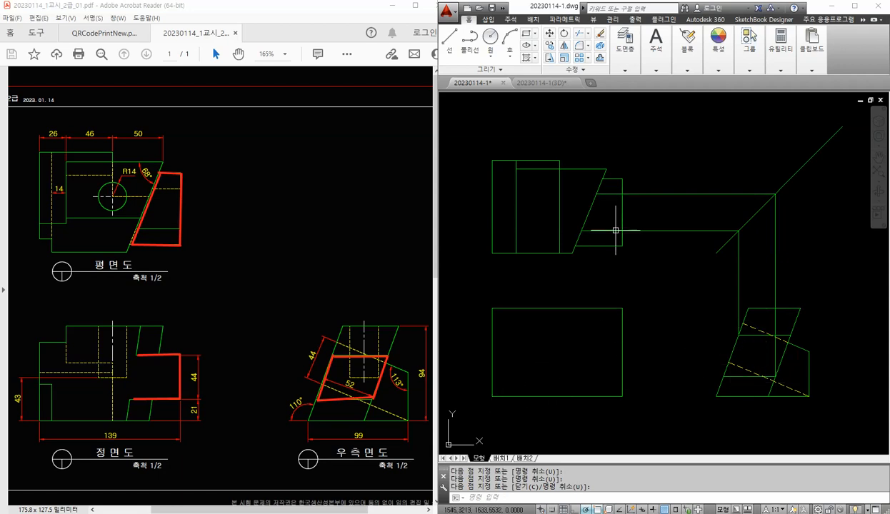
- Trim the two horizontal projection lines at the plan view's right edge and erase their two vertical projection lines
{"action": "type", "text": "tr"}
{"action": "key", "text": "space"}
{"action": "key", "text": "space"}
{"action": "left_click", "coordinate": [656, 241]}
{"action": "left_click", "coordinate": [626, 165]}
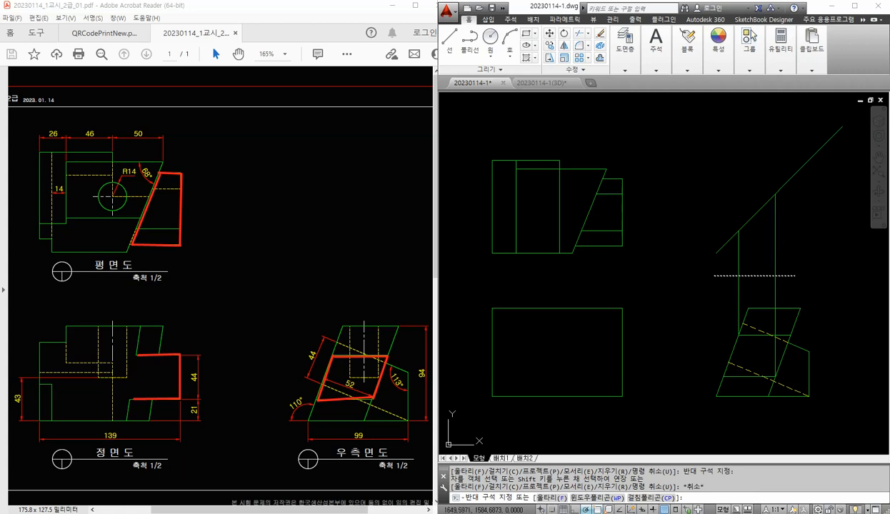
{"action": "left_click", "coordinate": [714, 275]}
{"action": "key", "text": "Delete"}
- Match the upper inner horizontal line of the plan view's right block to the right side view's yellow dashed hidden line
{"action": "type", "text": "MA"}
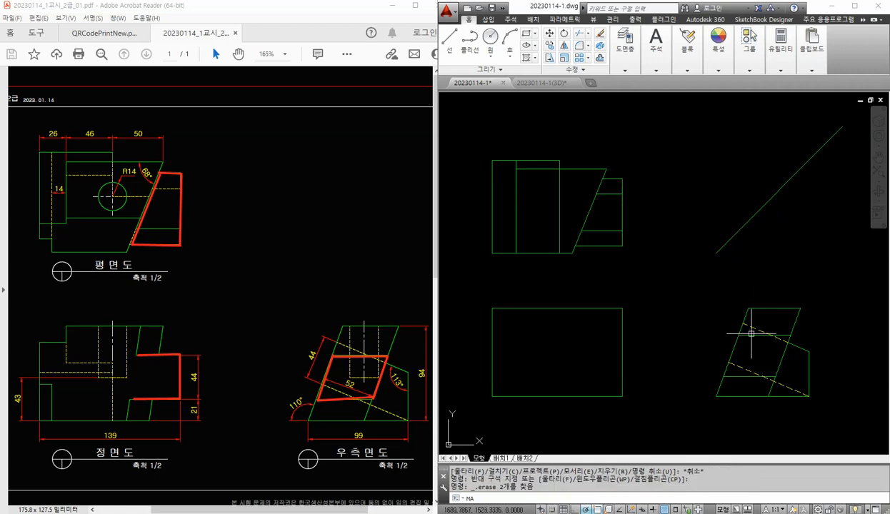
{"action": "key", "text": "Return"}
{"action": "left_click", "coordinate": [742, 326]}
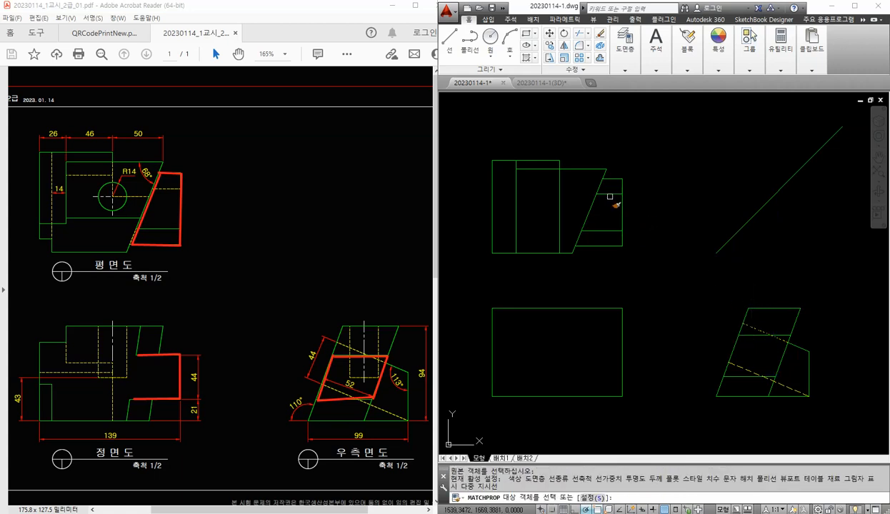
{"action": "left_click", "coordinate": [610, 196]}
{"action": "key", "text": "Return"}
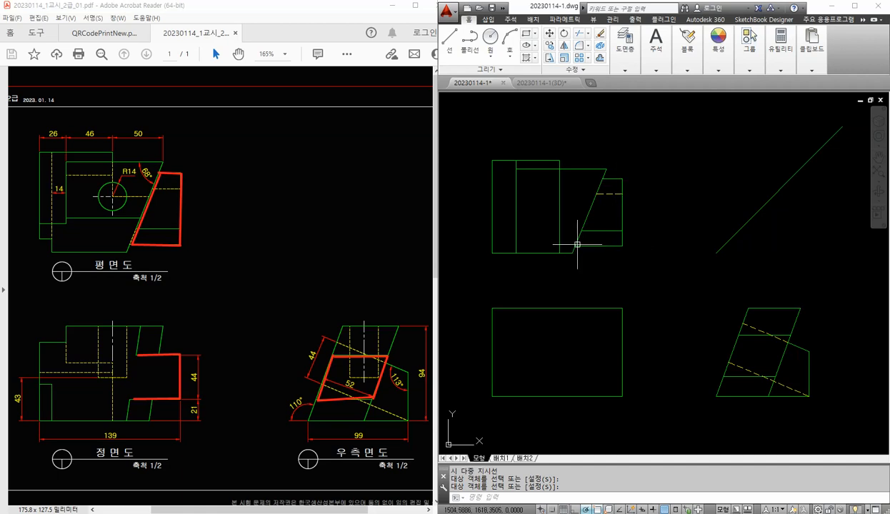
{"action": "key", "text": "Escape"}
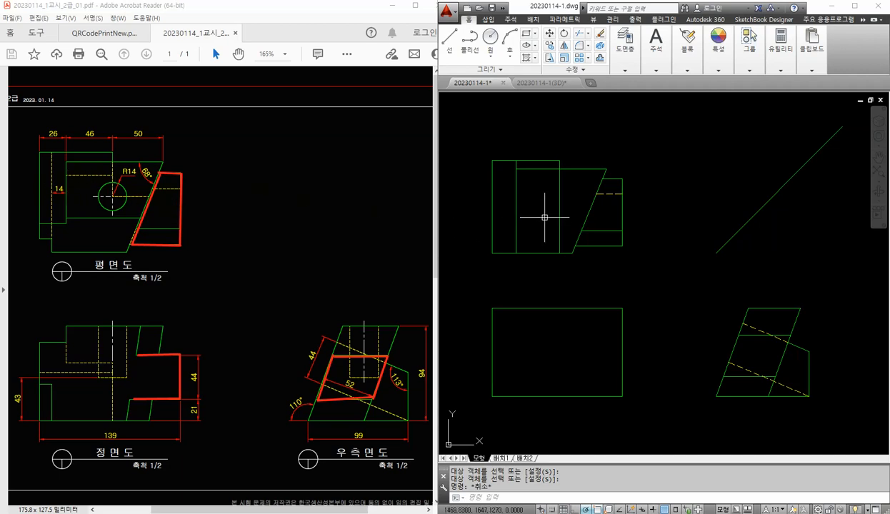
- Offset the plan view's vertical line at the 26 mark 14 mm toward the left edge
{"action": "scroll", "coordinate": [500, 211], "scroll_direction": "up", "scroll_amount": 3}
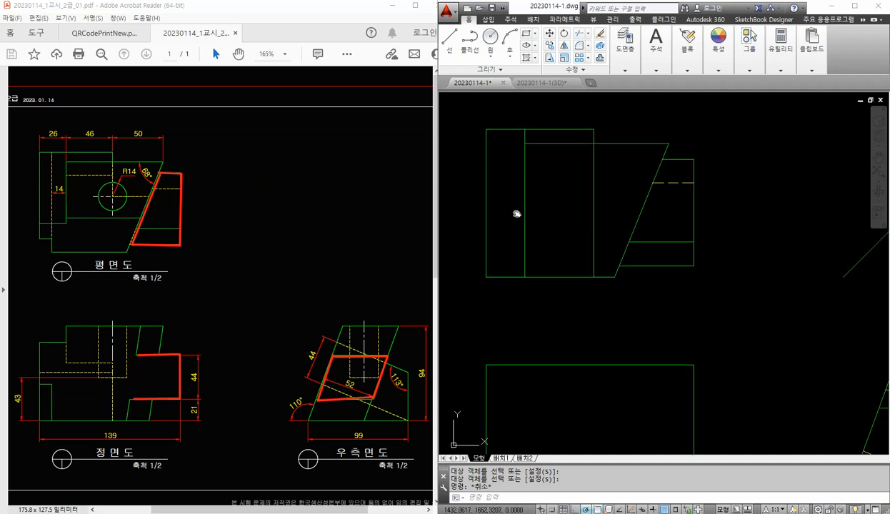
{"action": "type", "text": "o"}
{"action": "key", "text": "Return"}
{"action": "type", "text": "14"}
{"action": "key", "text": "Return"}
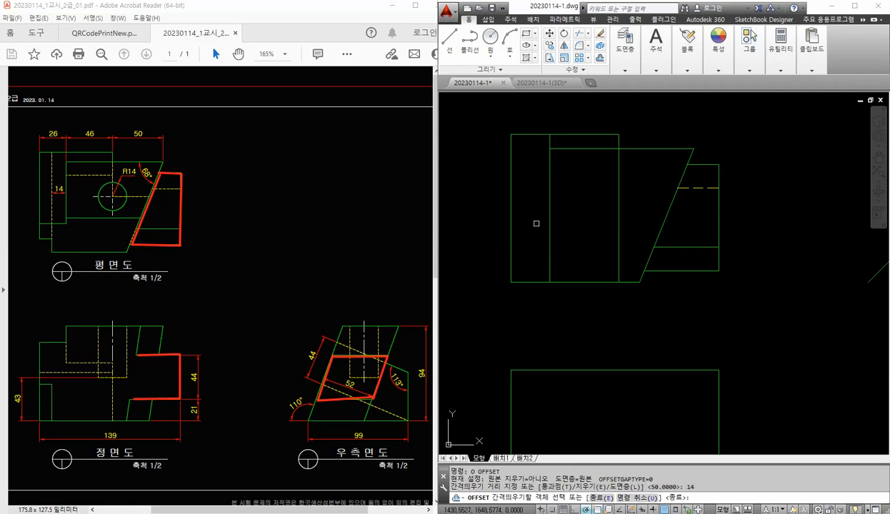
{"action": "left_click", "coordinate": [549, 203]}
{"action": "left_click", "coordinate": [534, 198]}
{"action": "key", "text": "Escape"}
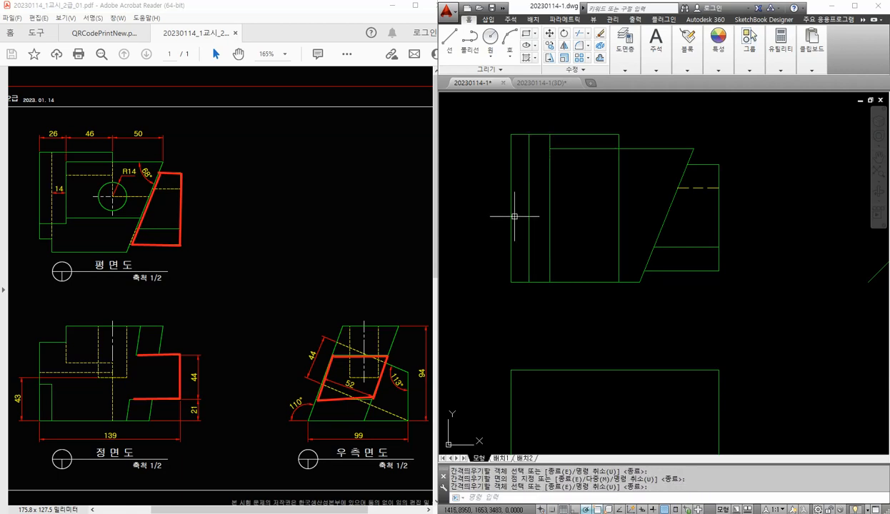
- Trim the short piece of the plan view's 26 mm vertical line above the inner block's top edge
{"action": "type", "text": "tr"}
{"action": "key", "text": "Return"}
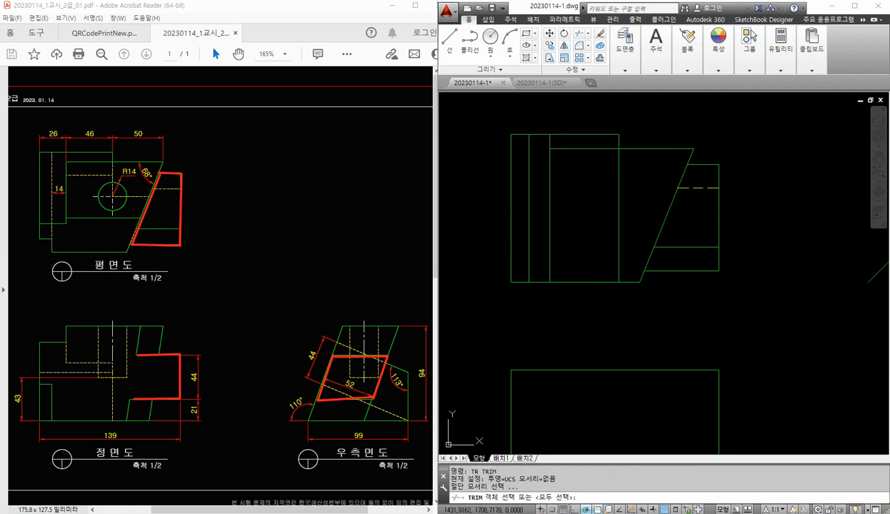
{"action": "key", "text": "Return"}
{"action": "key", "text": "Escape"}
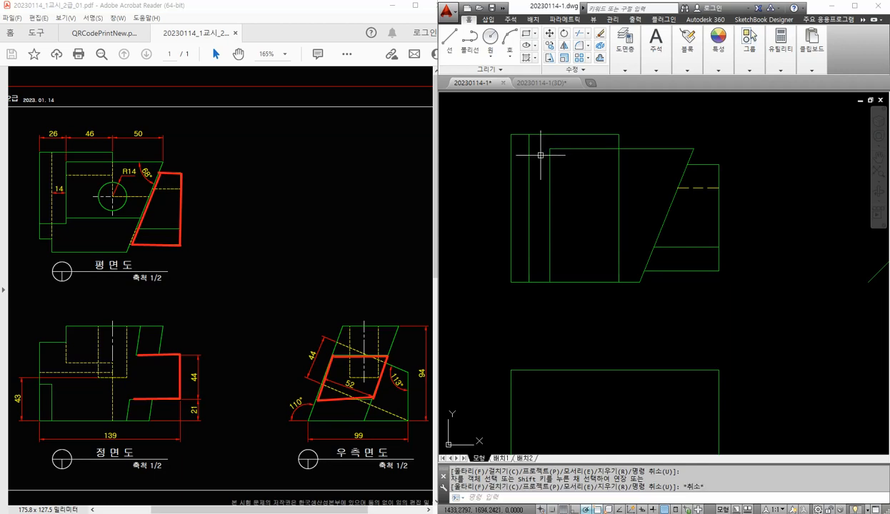
{"action": "scroll", "coordinate": [541, 154], "scroll_direction": "down", "scroll_amount": 2}
{"action": "middle_click_drag", "start_coordinate": [556, 204], "coordinate": [551, 196]}
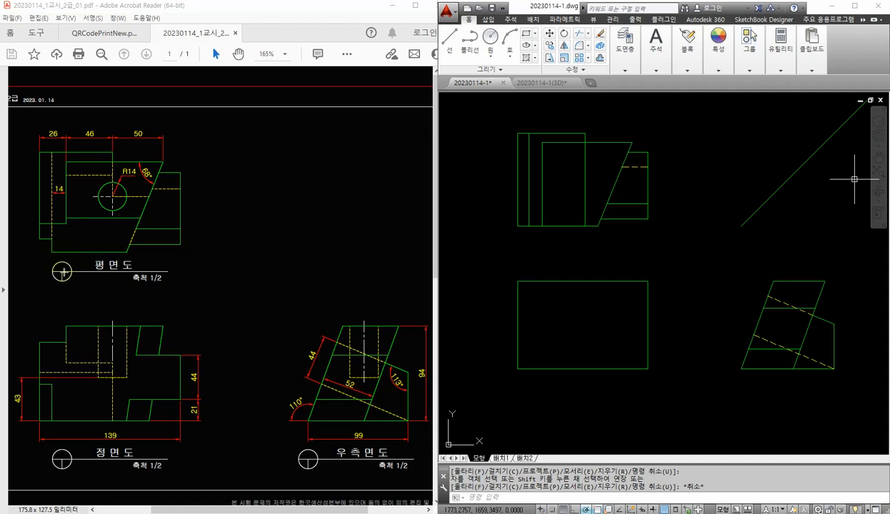
- Project the left end of the right side view's lower hidden line to the front view's left edge, and the plan's 14 mm offset line down to its base
{"action": "mouse_move", "coordinate": [52, 242]}
{"action": "left_mouse_down"}
{"action": "mouse_move", "coordinate": [51, 384]}
{"action": "mouse_move", "coordinate": [320, 386]}
{"action": "mouse_move", "coordinate": [319, 244]}
{"action": "mouse_move", "coordinate": [56, 240]}
{"action": "left_mouse_up"}
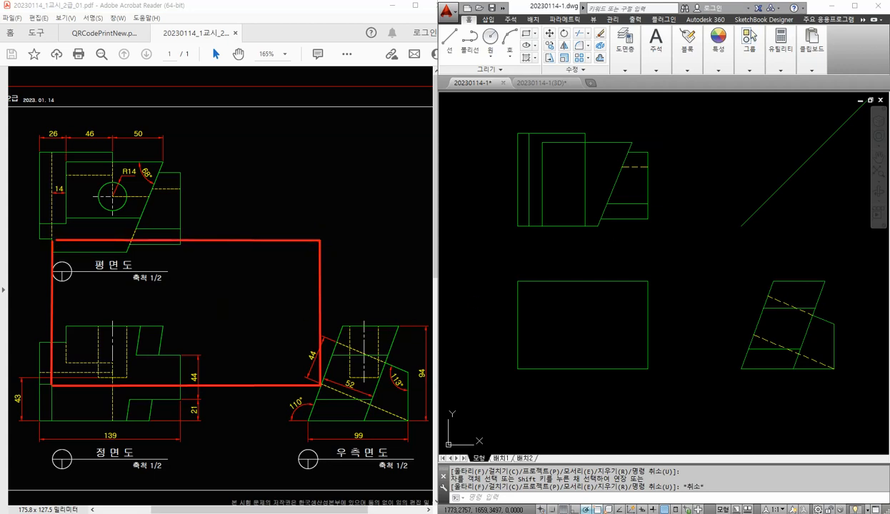
{"action": "type", "text": "l"}
{"action": "key", "text": "Return"}
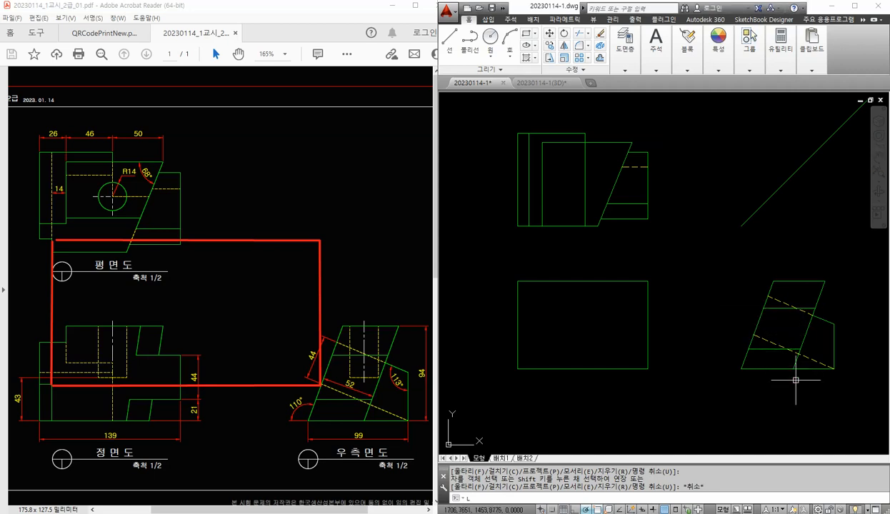
{"action": "left_click", "coordinate": [746, 336]}
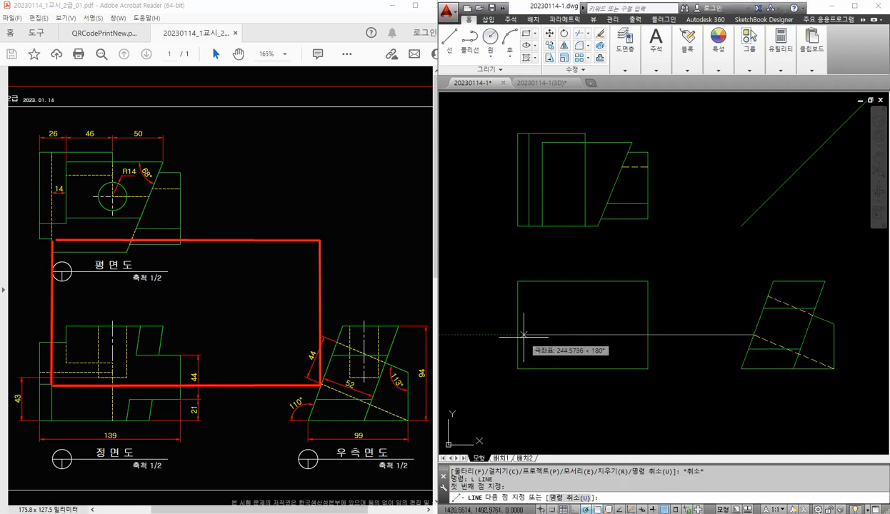
{"action": "left_click", "coordinate": [519, 334]}
{"action": "key", "text": "Return"}
{"action": "key", "text": "Return"}
{"action": "left_click", "coordinate": [528, 227]}
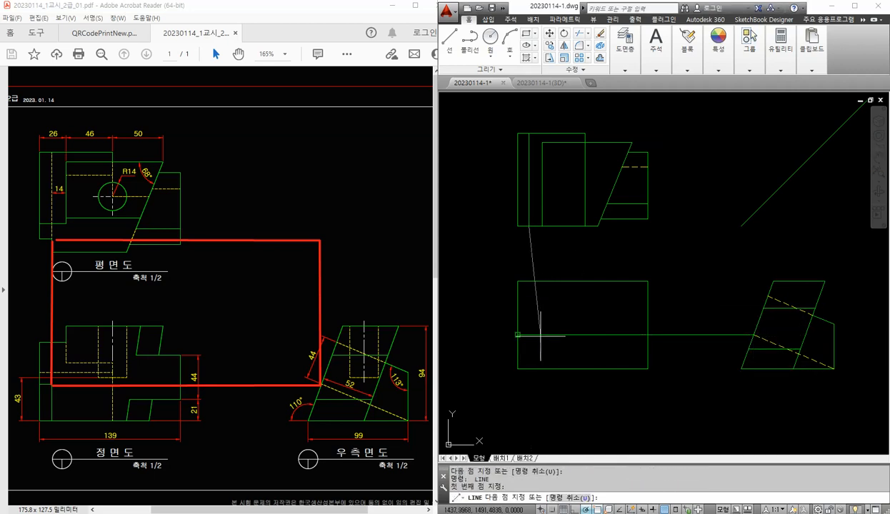
{"action": "left_click", "coordinate": [528, 369]}
{"action": "key", "text": "Return"}
- Trim both projection lines to leave a small rectangular step in the front view's lower-left corner
{"action": "type", "text": "TR"}
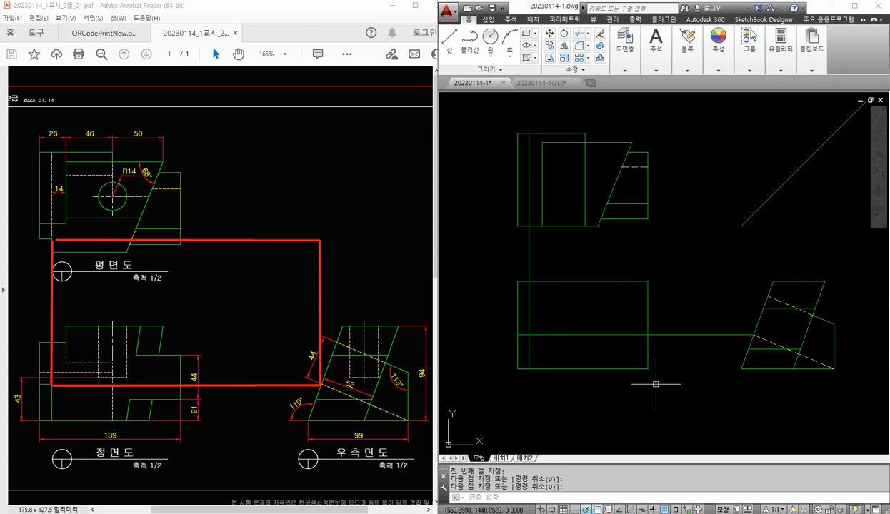
{"action": "key", "text": "Return"}
{"action": "left_click", "coordinate": [527, 343]}
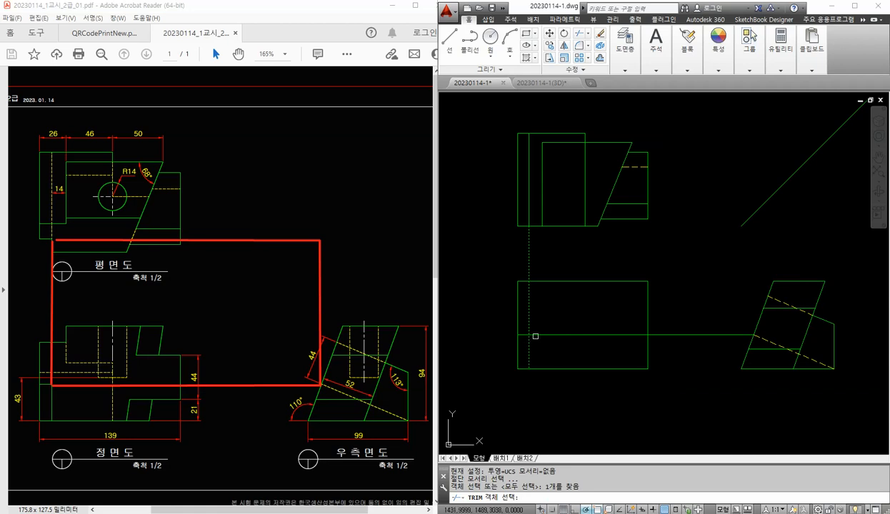
{"action": "key", "text": "Return"}
{"action": "left_click", "coordinate": [534, 335]}
{"action": "key", "text": "Return"}
{"action": "key", "text": "Return"}
{"action": "left_click", "coordinate": [522, 335]}
{"action": "key", "text": "Return"}
{"action": "left_click", "coordinate": [528, 324]}
{"action": "key", "text": "Return"}
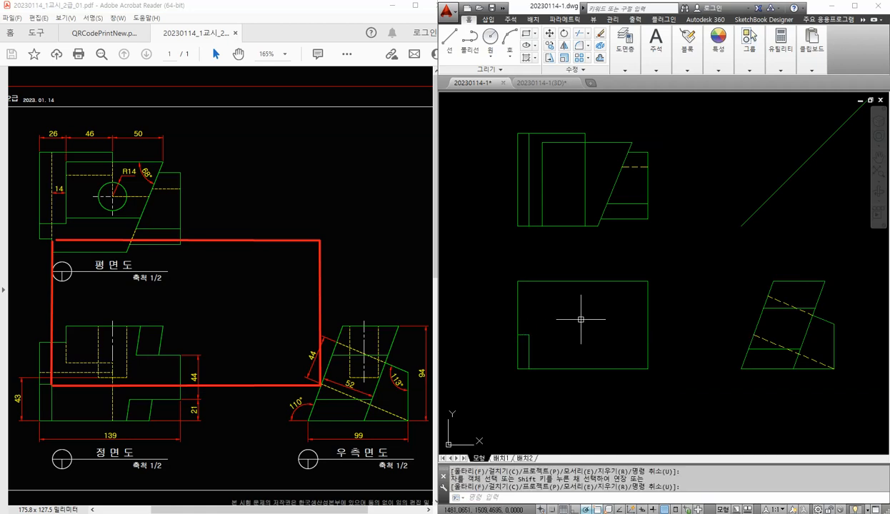
- Project the left end of the right side view's lower hidden line via the 45° line to the plan view's left edge
{"action": "type", "text": "L"}
{"action": "key", "text": "Return"}
{"action": "left_click", "coordinate": [754, 332]}
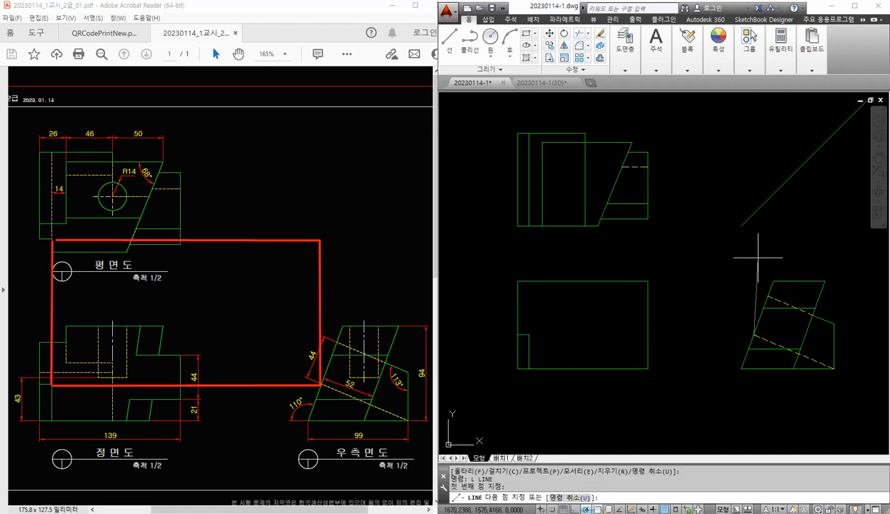
{"action": "left_click", "coordinate": [753, 212]}
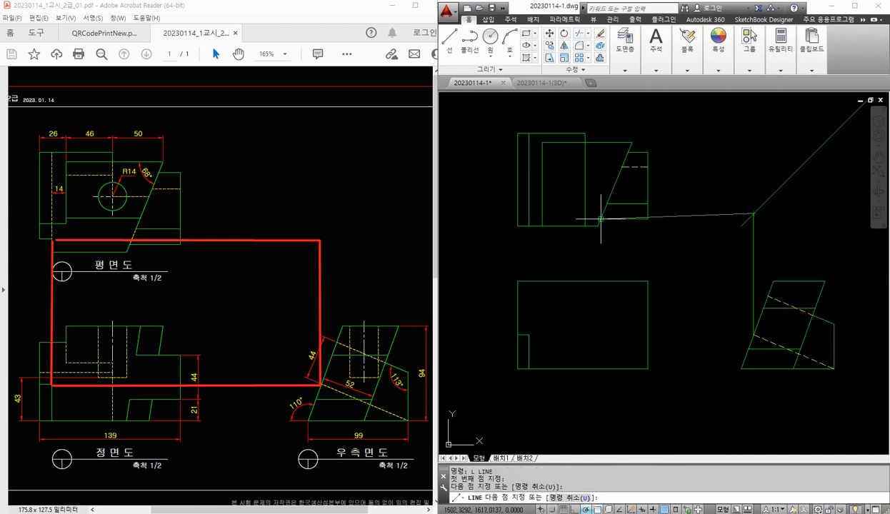
{"action": "left_click", "coordinate": [518, 213]}
{"action": "key", "text": "Return"}
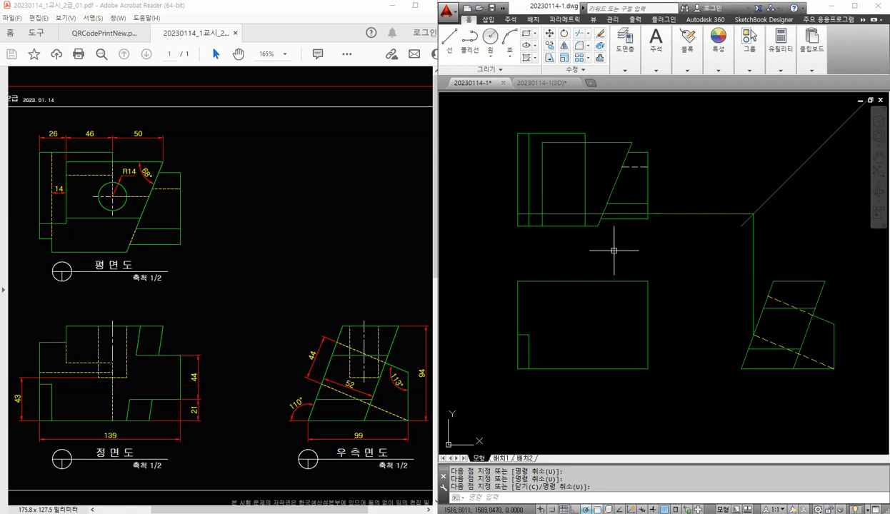
- Trim the bottom and left edges of the plan view at its lower-left corner, up to the offset and projection lines
{"action": "type", "text": "tr"}
{"action": "key", "text": "Return"}
{"action": "scroll", "coordinate": [532, 220], "scroll_direction": "up", "scroll_amount": 1}
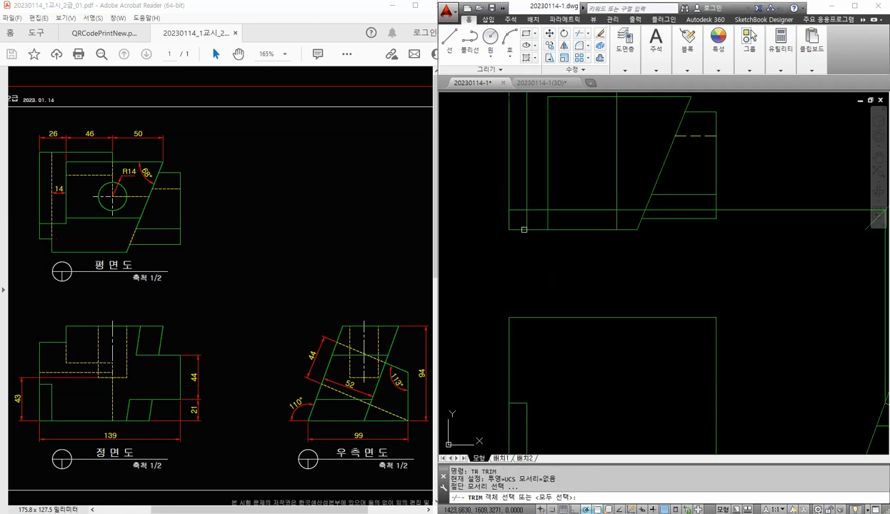
{"action": "key", "text": "Return"}
{"action": "left_click", "coordinate": [518, 240]}
{"action": "left_click", "coordinate": [494, 221]}
{"action": "key", "text": "Return"}
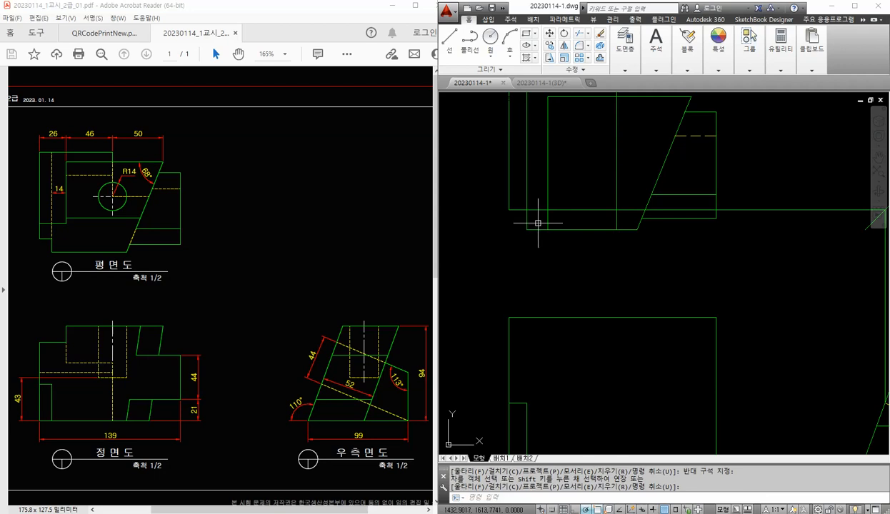
- Trim the horizontal projection line beyond the plan view's 14 mm offset line
{"action": "key", "text": "Return"}
{"action": "left_click", "coordinate": [528, 215]}
{"action": "key", "text": "Return"}
{"action": "left_click", "coordinate": [536, 210]}
{"action": "key", "text": "Return"}
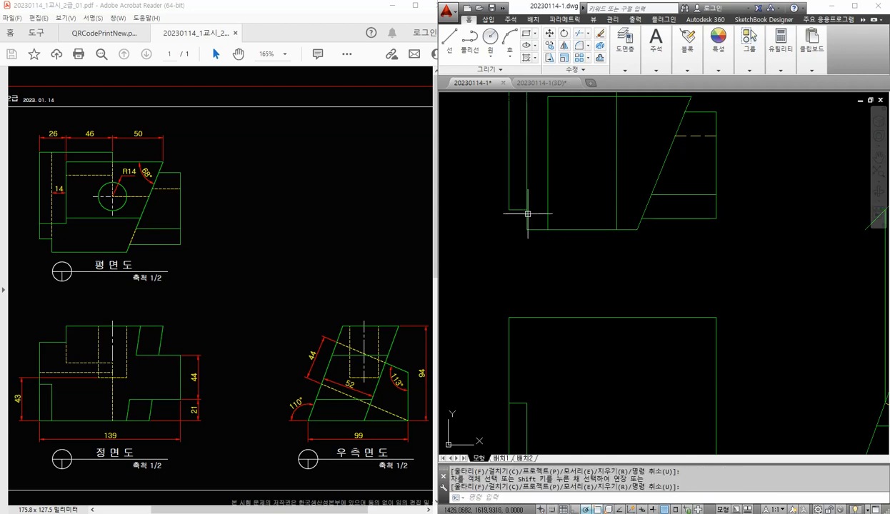
- Project the left end of the right side view's upper hidden line via the 45° line to the plan view's left edge
{"action": "scroll", "coordinate": [548, 232], "scroll_direction": "down", "scroll_amount": 2}
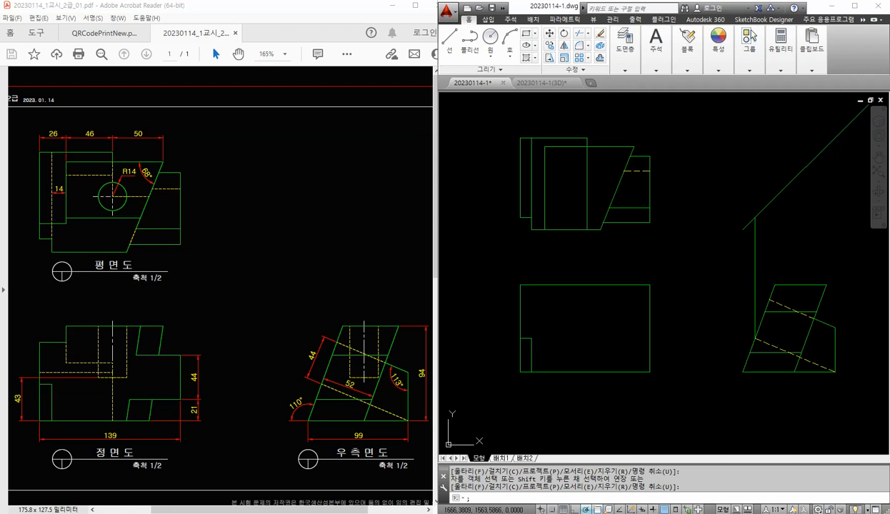
{"action": "key", "text": "Return"}
{"action": "type", "text": ";"}
{"action": "key", "text": "Return"}
{"action": "key", "text": "Escape"}
{"action": "type", "text": "L"}
{"action": "key", "text": "Return"}
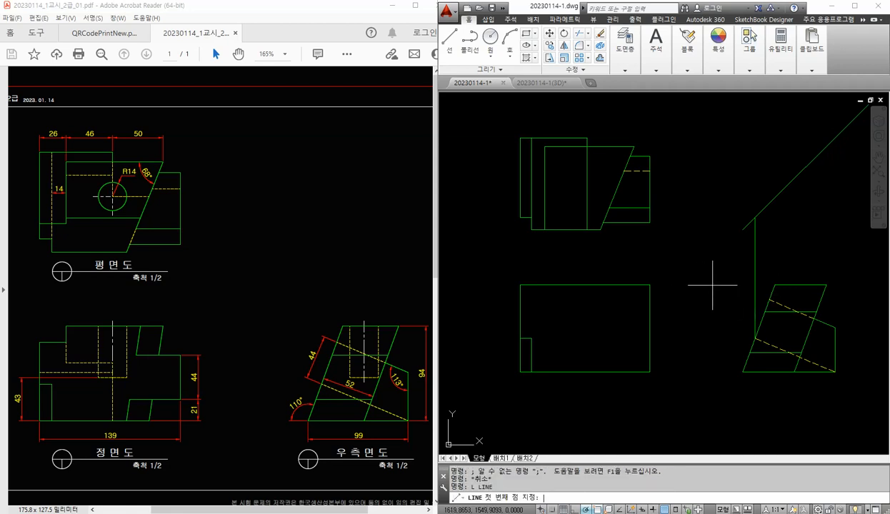
{"action": "left_click", "coordinate": [769, 286]}
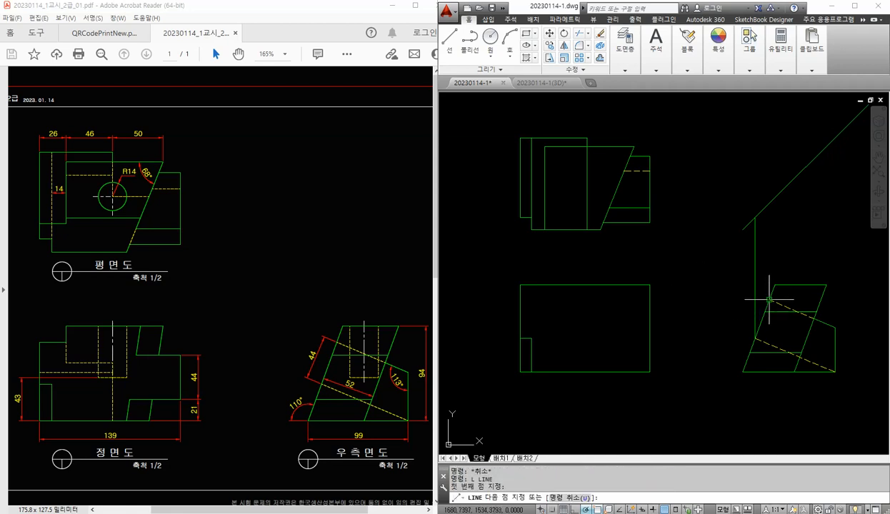
{"action": "left_click", "coordinate": [769, 205]}
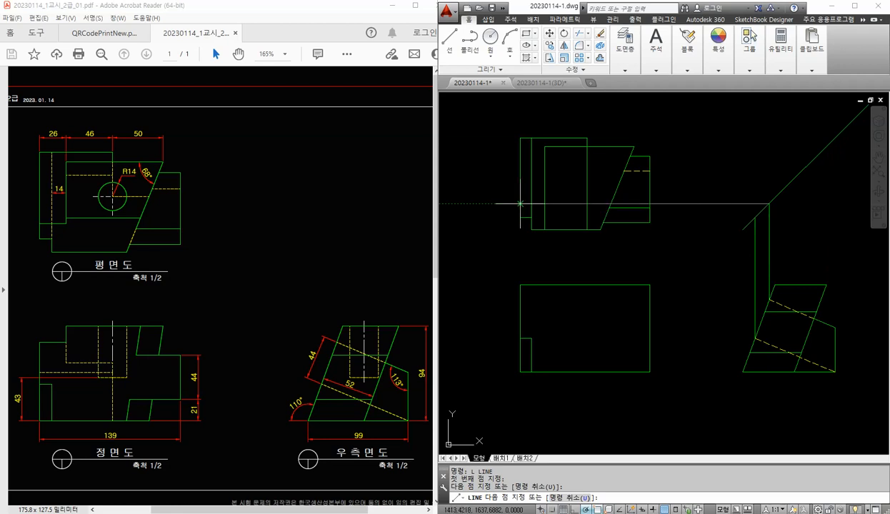
{"action": "left_click", "coordinate": [524, 205]}
{"action": "key", "text": "Return"}
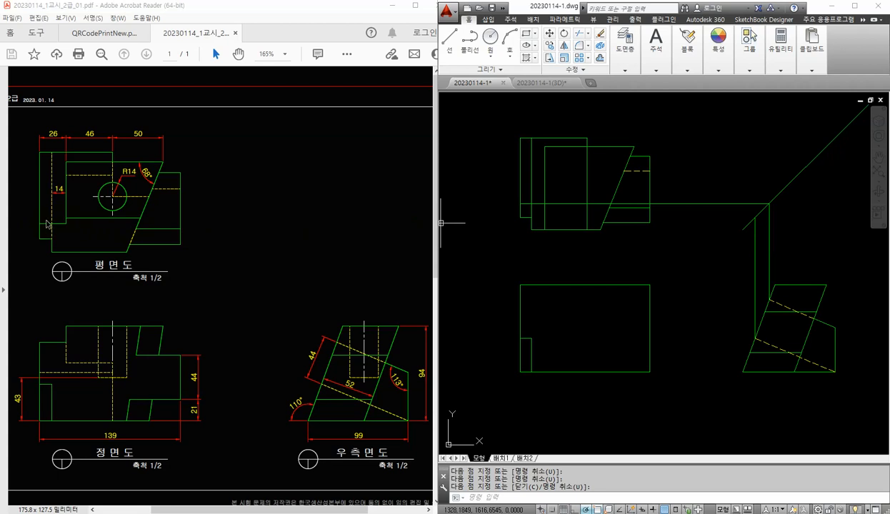
- Project the right side view's top-left corner via the 45° line to the plan view's 26 mm vertical line
{"action": "key", "text": "Return"}
{"action": "left_click", "coordinate": [769, 206]}
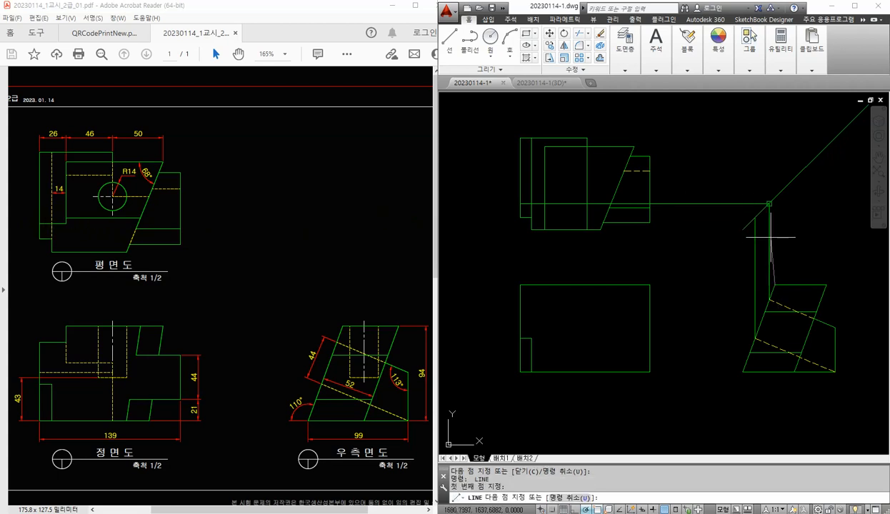
{"action": "left_click", "coordinate": [774, 198]}
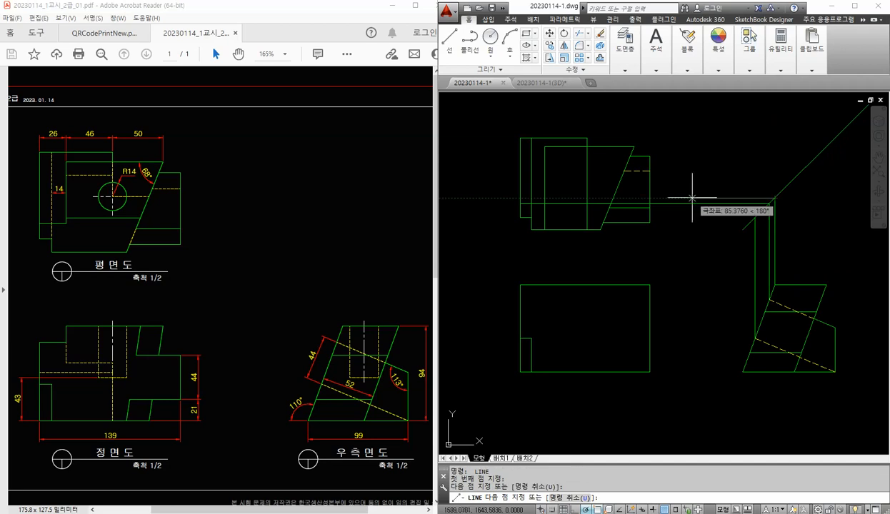
{"action": "left_click", "coordinate": [544, 198]}
{"action": "key", "text": "Return"}
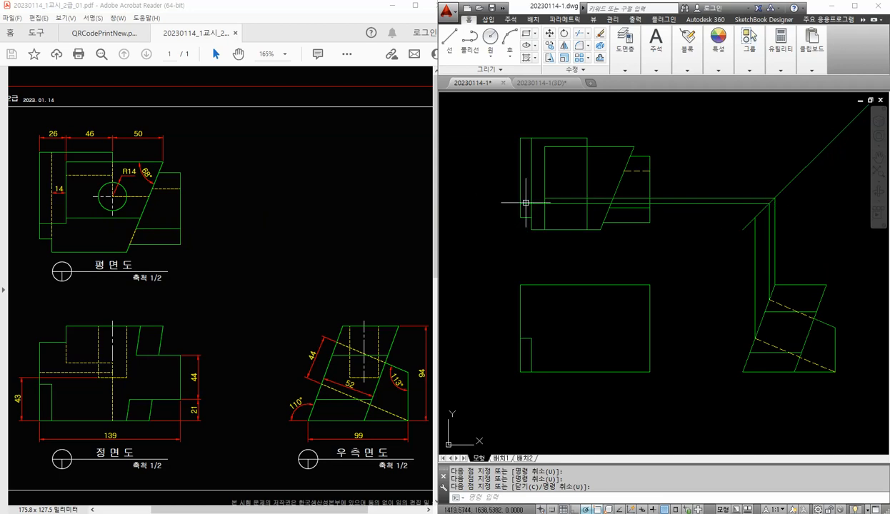
- Trim the upper horizontal projection line in the plan view at the slanted edge
{"action": "scroll", "coordinate": [522, 198], "scroll_direction": "up", "scroll_amount": 2}
{"action": "type", "text": "tr"}
{"action": "key", "text": "Return"}
{"action": "left_click", "coordinate": [668, 188]}
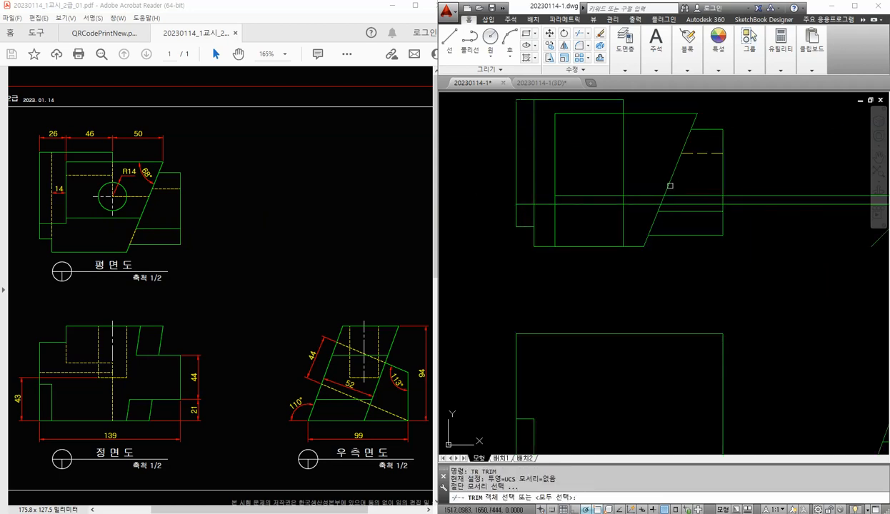
{"action": "key", "text": "Return"}
{"action": "left_click", "coordinate": [679, 191]}
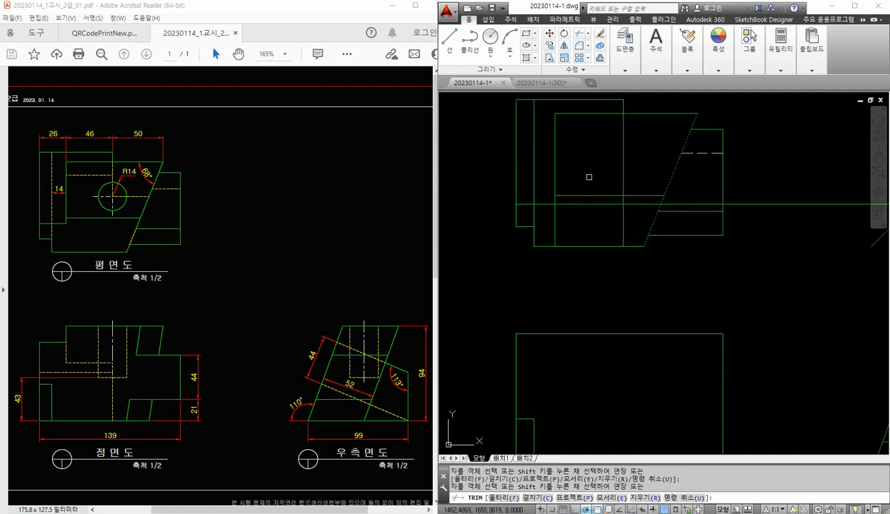
{"action": "key", "text": "Return"}
- Trim the lower horizontal projection line and the 26 mm vertical line in the plan view to meet at a corner
{"action": "key", "text": "Return"}
{"action": "left_click", "coordinate": [555, 182]}
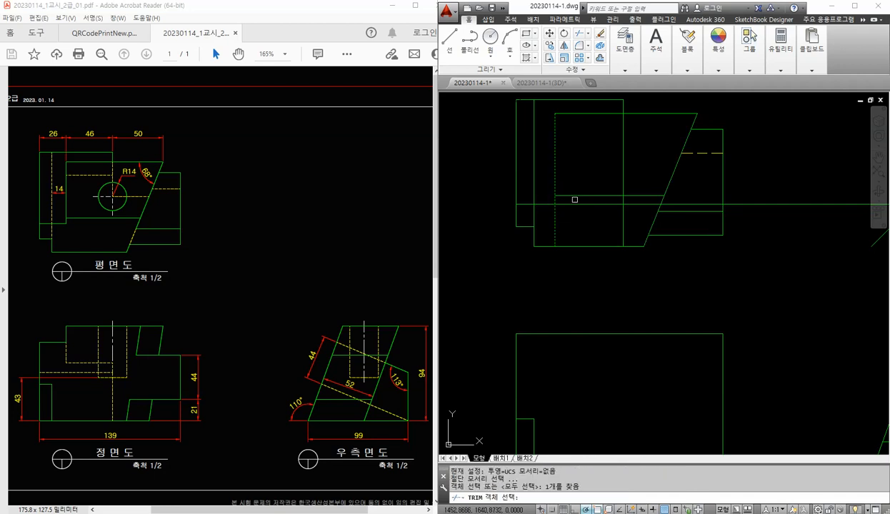
{"action": "key", "text": "Return"}
{"action": "left_click", "coordinate": [575, 204]}
{"action": "key", "text": "Return"}
{"action": "key", "text": "Return"}
{"action": "key", "text": "Return"}
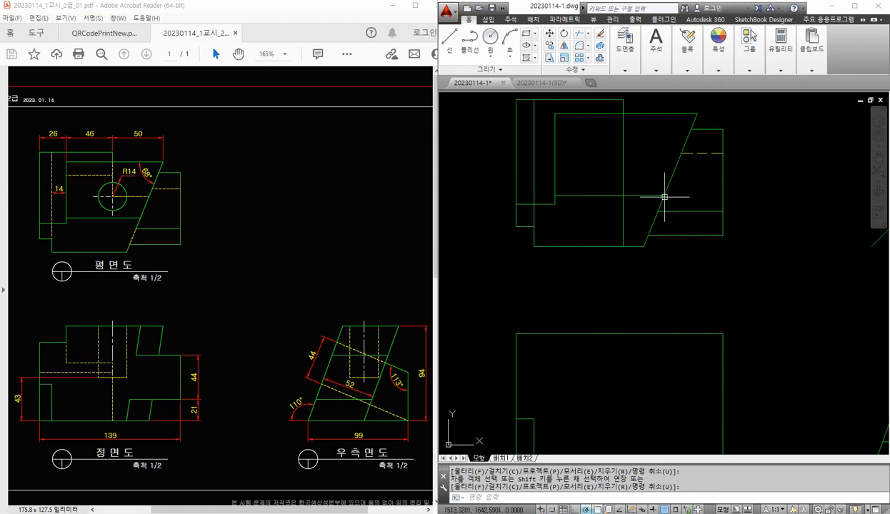
- Break the plan view's vertical line 14 mm from the left edge at the left block's lower edge
{"action": "scroll", "coordinate": [656, 198], "scroll_direction": "down", "scroll_amount": 1}
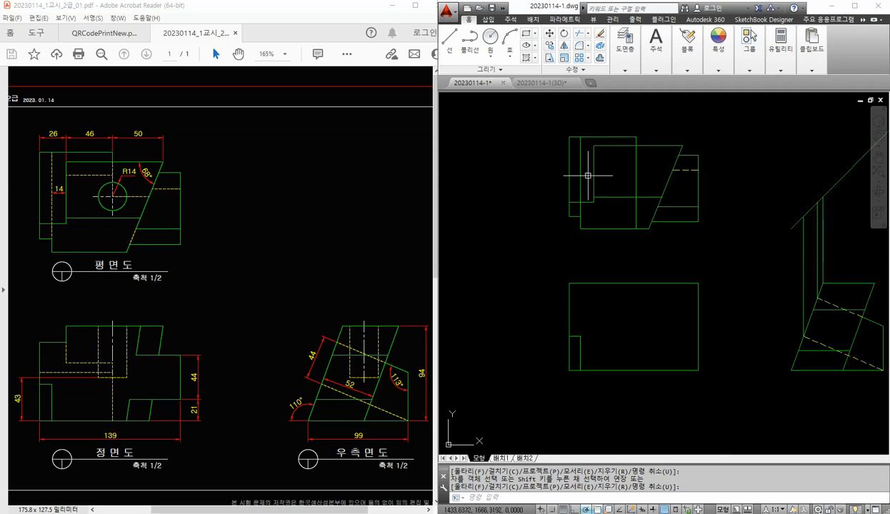
{"action": "scroll", "coordinate": [548, 178], "scroll_direction": "up", "scroll_amount": 1}
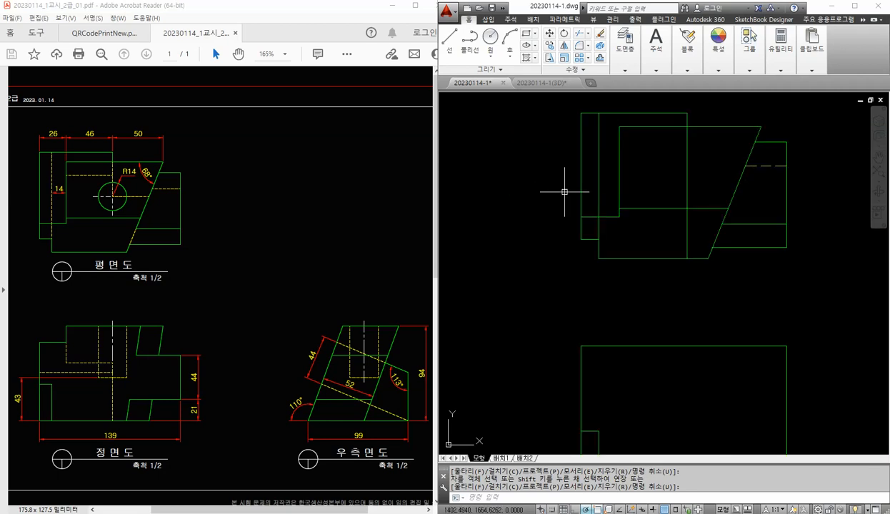
{"action": "left_click", "coordinate": [582, 69]}
{"action": "left_click", "coordinate": [563, 93]}
{"action": "left_click", "coordinate": [600, 168]}
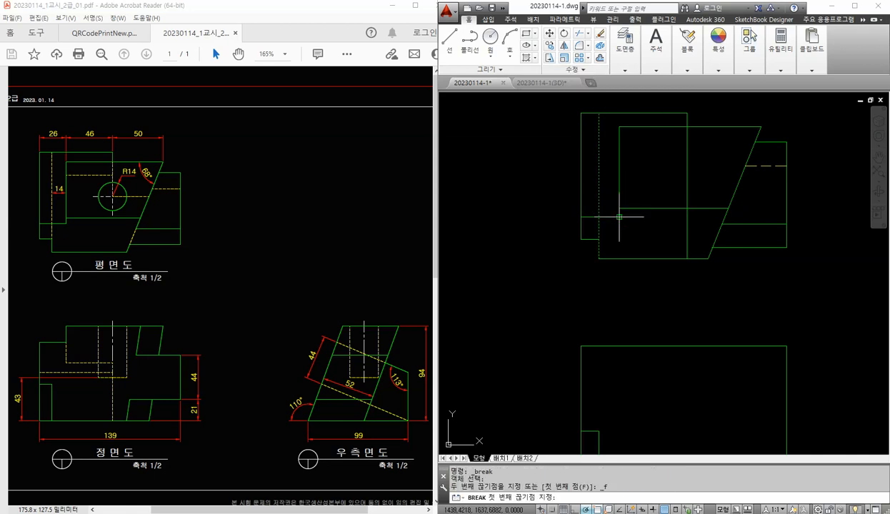
{"action": "left_click", "coordinate": [598, 239]}
{"action": "scroll", "coordinate": [628, 241], "scroll_direction": "down", "scroll_amount": 1}
{"action": "middle_click_drag", "start_coordinate": [632, 243], "coordinate": [606, 238]}
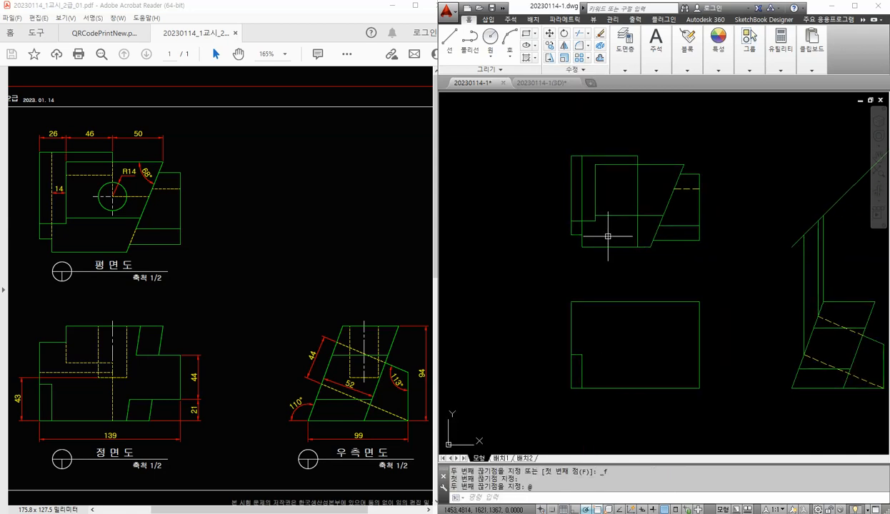
- Match the upper part of the plan view's broken 14 mm line to the right block's yellow hidden line
{"action": "type", "text": "ma"}
{"action": "key", "text": "Return"}
{"action": "left_click", "coordinate": [686, 191]}
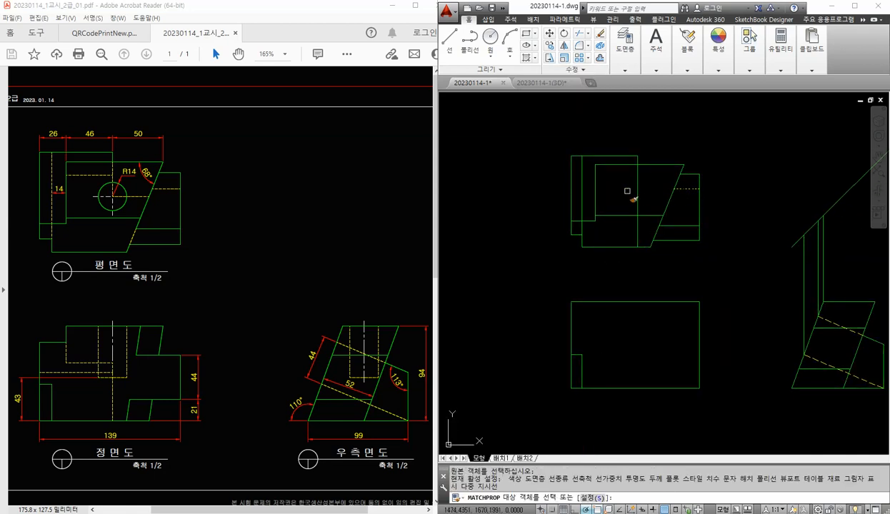
{"action": "left_click", "coordinate": [582, 184]}
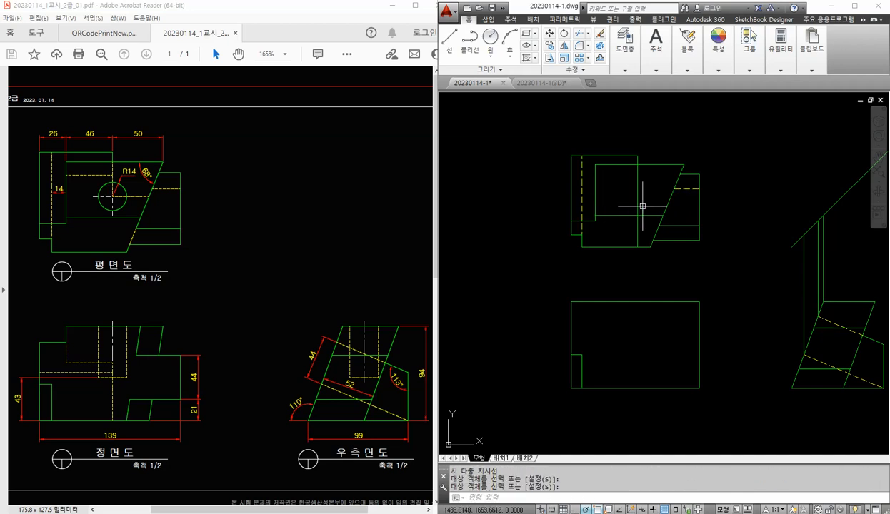
{"action": "key", "text": "Escape"}
- Erase the three vertical projection lines between the right side view and the 45° line
{"action": "middle_click_drag", "start_coordinate": [736, 231], "coordinate": [697, 237]}
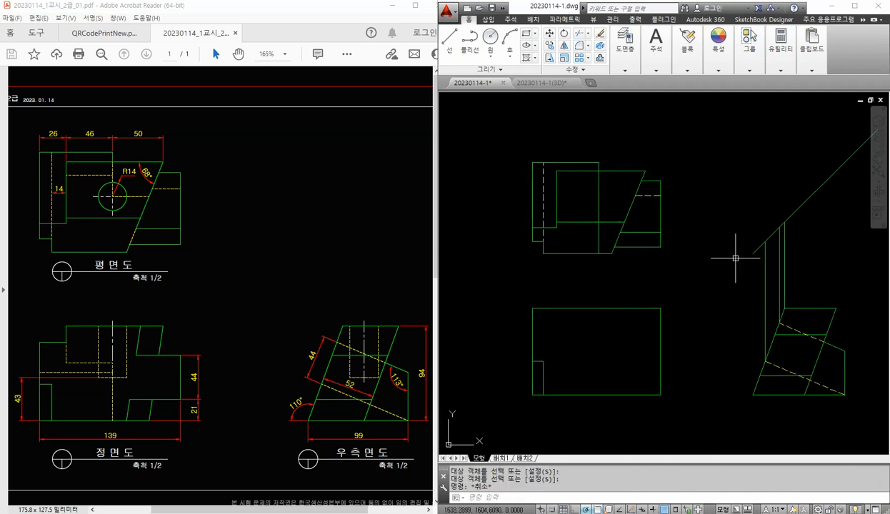
{"action": "left_click", "coordinate": [791, 276]}
{"action": "left_click", "coordinate": [744, 278]}
{"action": "key", "text": "Delete"}
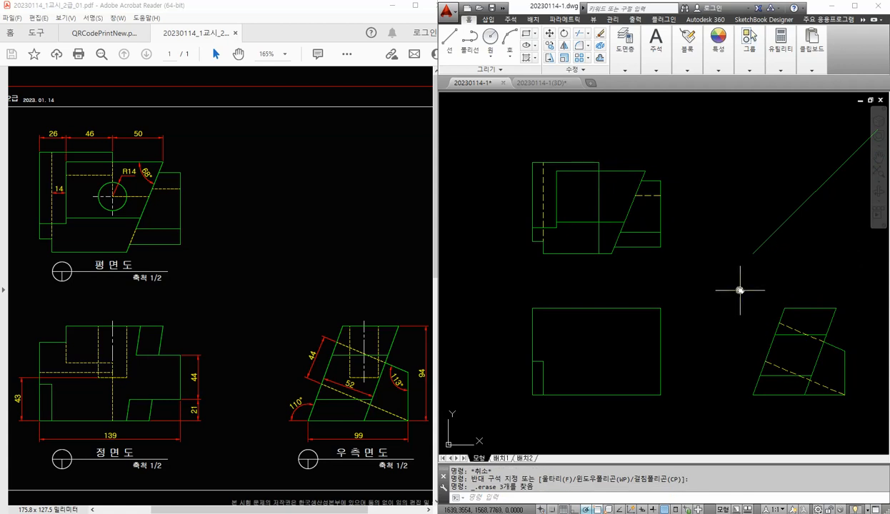
{"action": "middle_click_drag", "start_coordinate": [721, 285], "coordinate": [691, 284]}
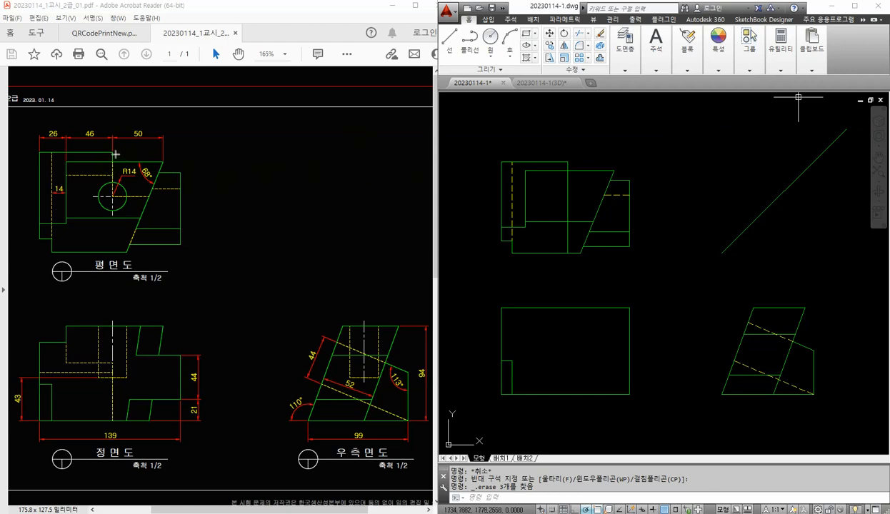
{"action": "left_click_drag", "start_coordinate": [115, 155], "coordinate": [248, 152]}
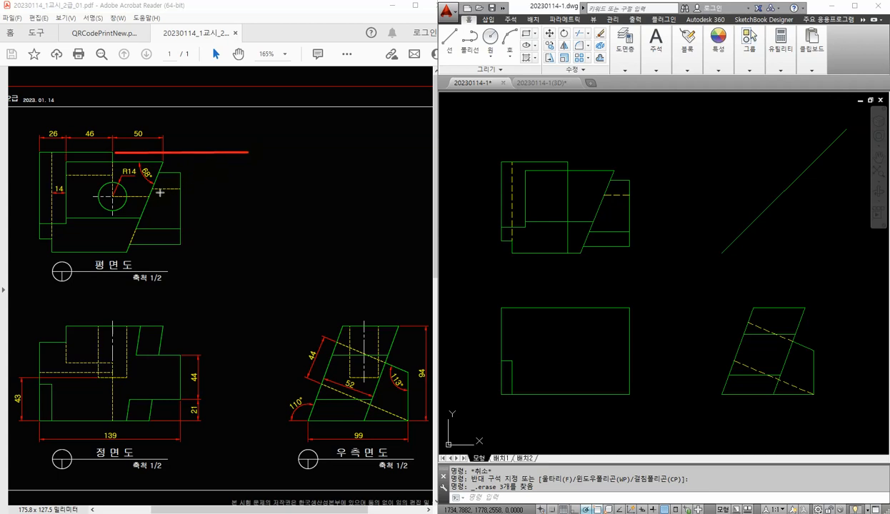
{"action": "left_click_drag", "start_coordinate": [154, 196], "coordinate": [248, 197]}
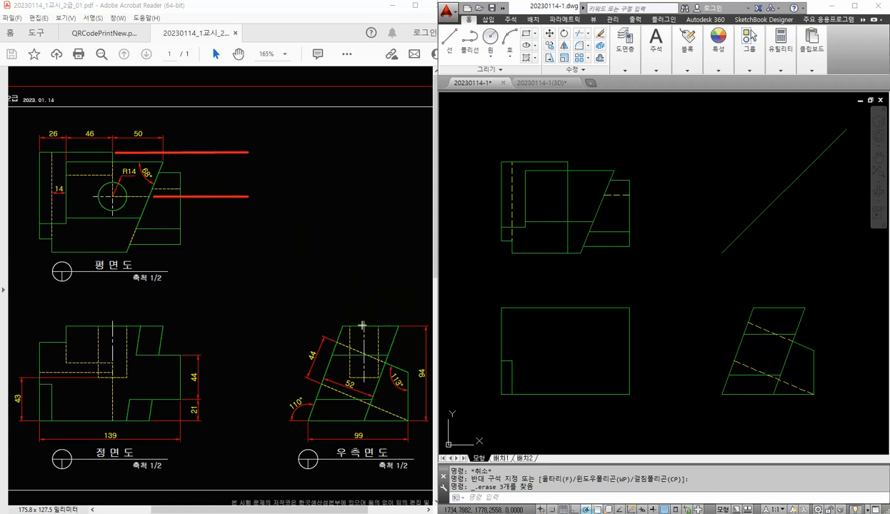
{"action": "left_click_drag", "start_coordinate": [364, 314], "coordinate": [364, 300]}
{"action": "mouse_move", "coordinate": [104, 202]}
{"action": "left_mouse_down"}
{"action": "mouse_move", "coordinate": [87, 193]}
{"action": "mouse_move", "coordinate": [143, 201]}
{"action": "mouse_move", "coordinate": [125, 189]}
{"action": "left_mouse_up"}
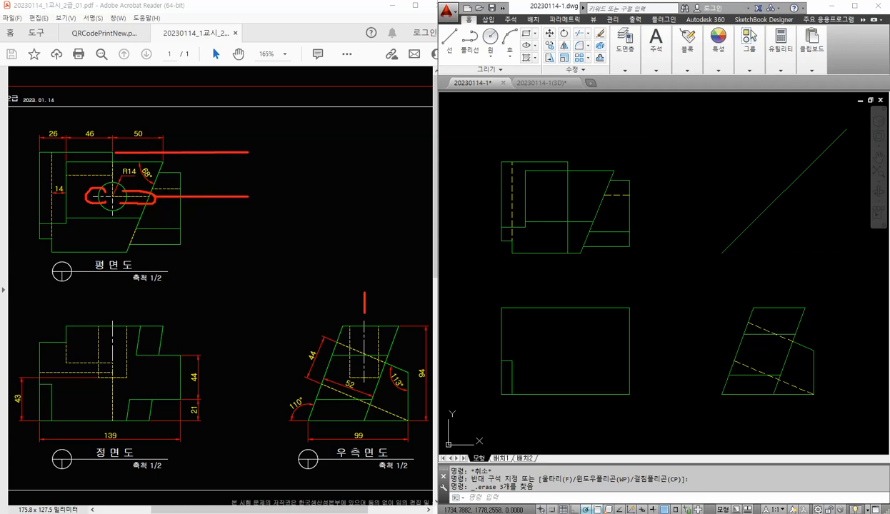
{"action": "key", "text": "e"}
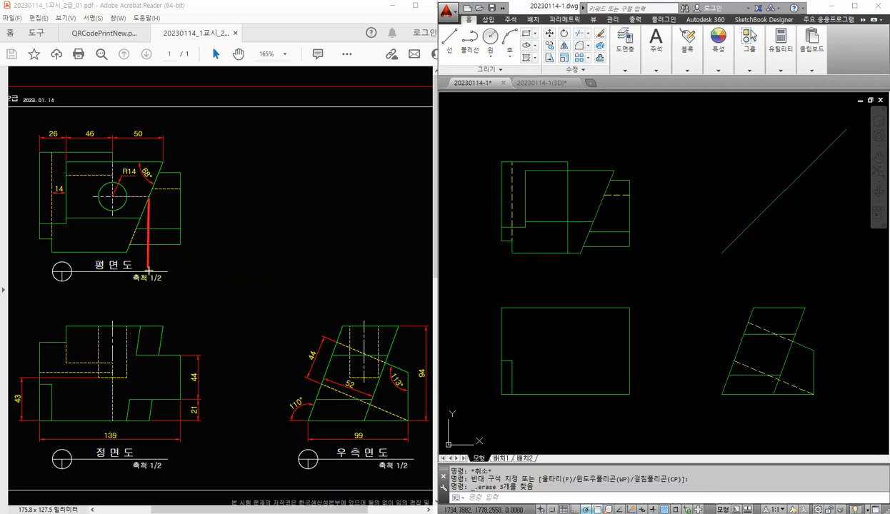
{"action": "left_click_drag", "start_coordinate": [147, 312], "coordinate": [148, 384]}
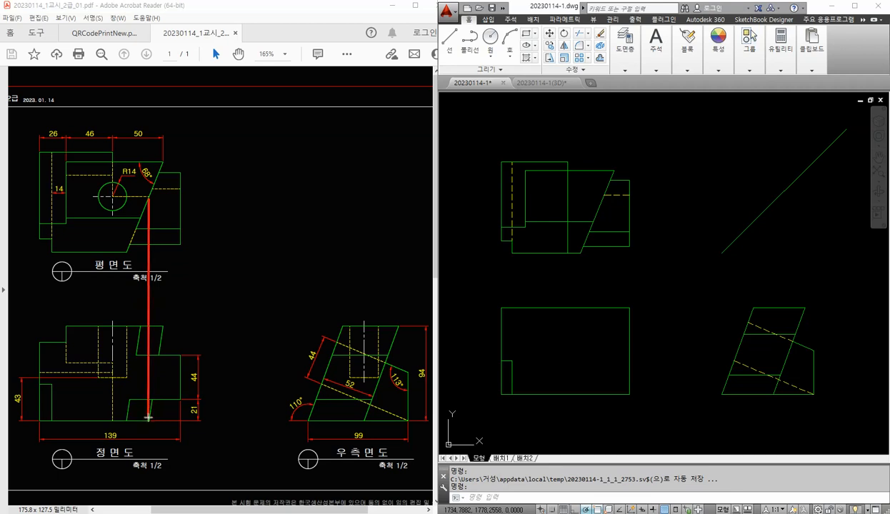
{"action": "left_click_drag", "start_coordinate": [148, 420], "coordinate": [143, 417]}
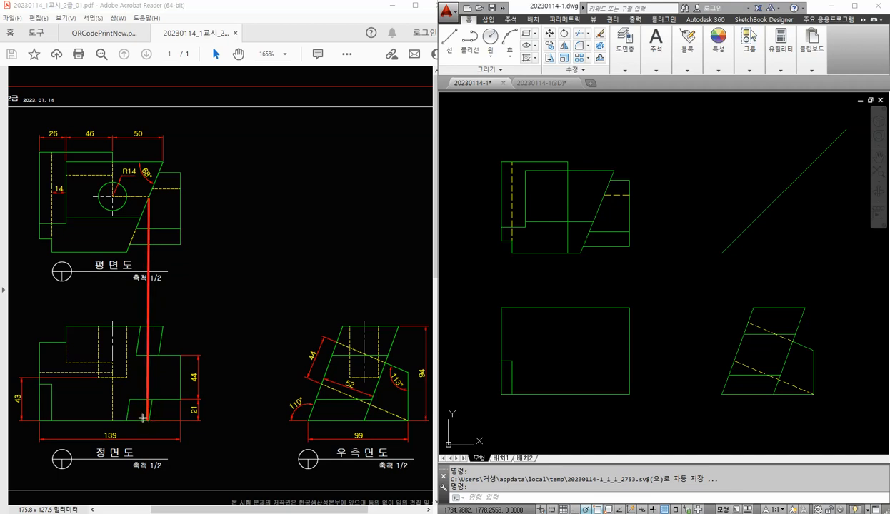
{"action": "left_click_drag", "start_coordinate": [228, 423], "coordinate": [363, 423]}
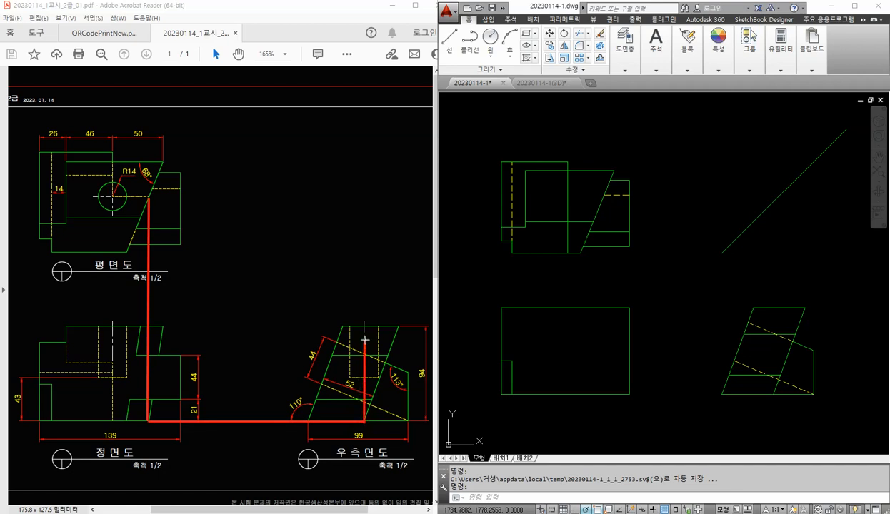
{"action": "mouse_move", "coordinate": [365, 317]}
{"action": "left_mouse_down"}
{"action": "mouse_move", "coordinate": [362, 188]}
{"action": "mouse_move", "coordinate": [362, 198]}
{"action": "mouse_move", "coordinate": [152, 198]}
{"action": "left_mouse_up"}
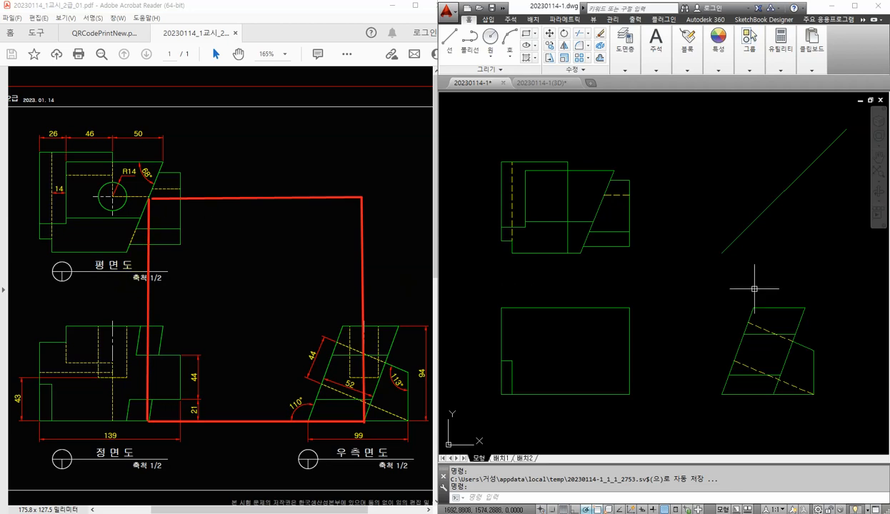
{"action": "left_click", "coordinate": [685, 302]}
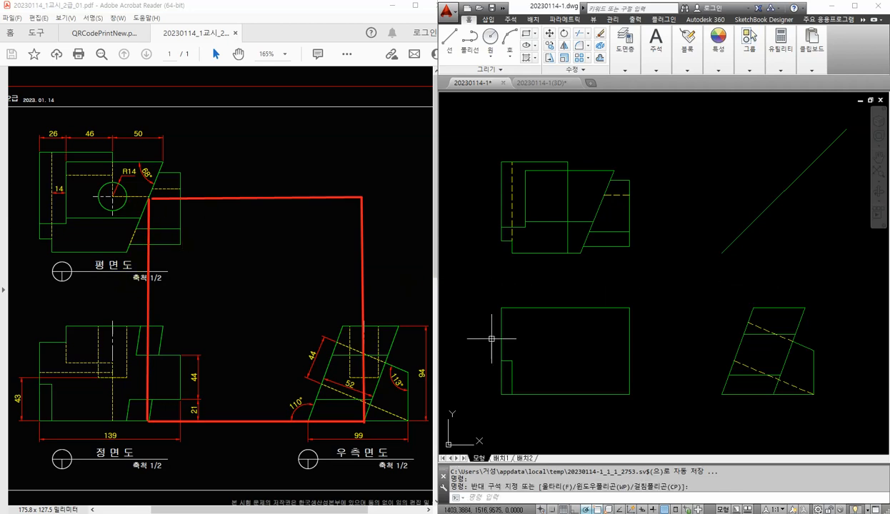
- Project the lower end of the right side view's inner slanted line via the 45° line horizontally across the plan view
{"action": "type", "text": "l"}
{"action": "key", "text": "Return"}
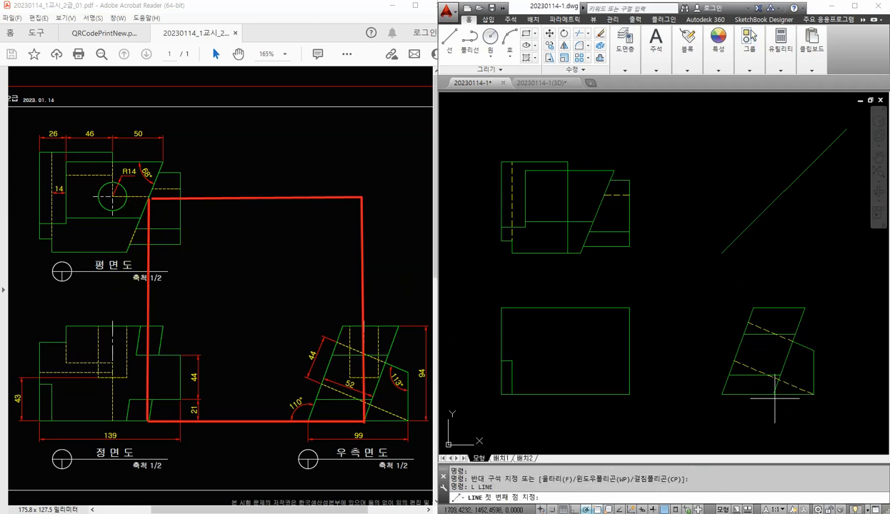
{"action": "left_click", "coordinate": [774, 392]}
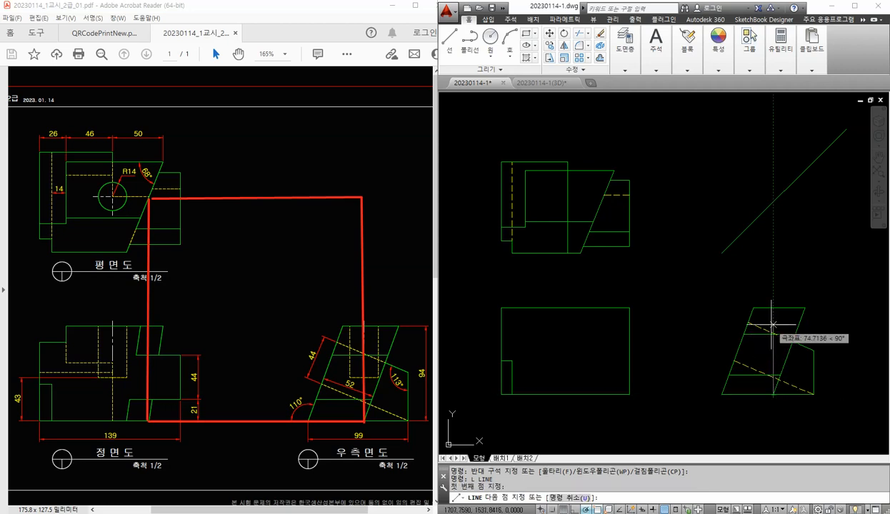
{"action": "left_click", "coordinate": [774, 202]}
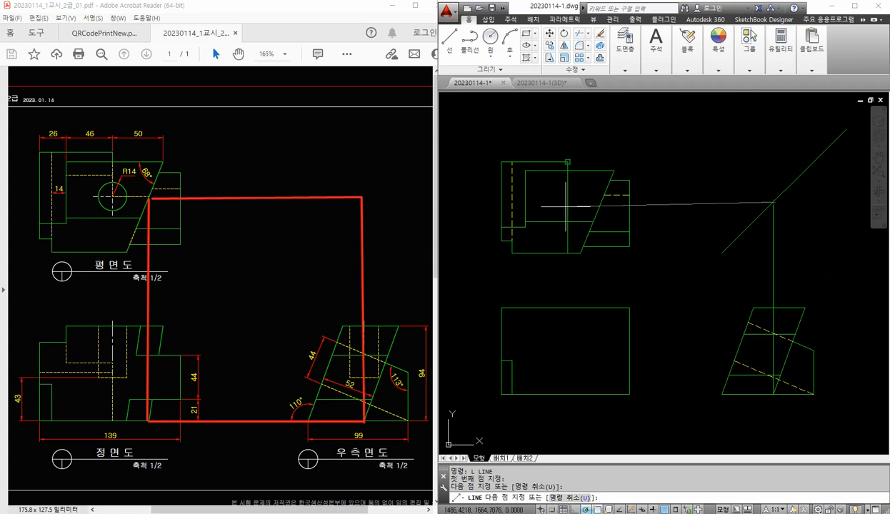
{"action": "left_click", "coordinate": [537, 202]}
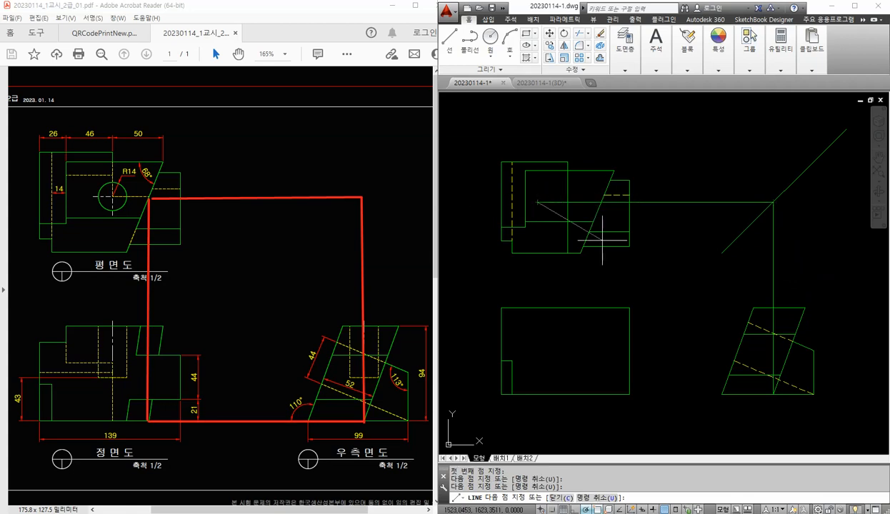
{"action": "key", "text": "Escape"}
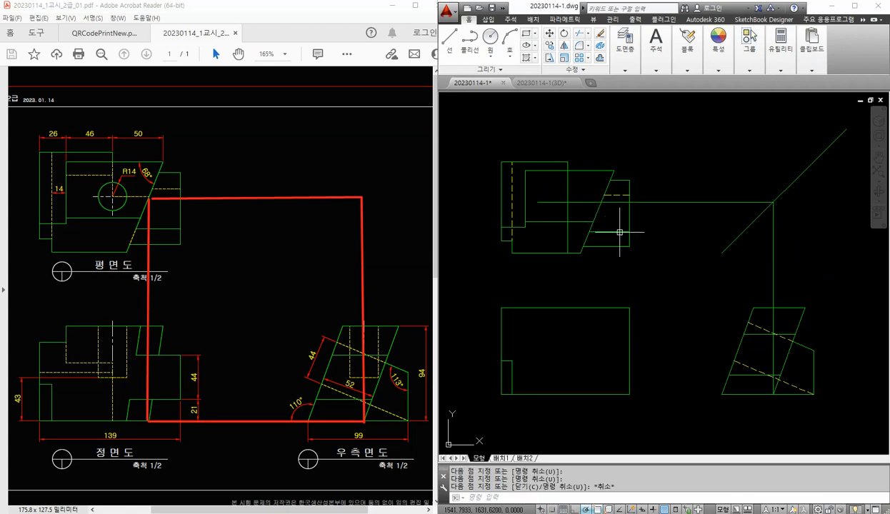
- Draw a circle of radius 14 where the horizontal projection line crosses the plan view's central vertical line
{"action": "type", "text": "c"}
{"action": "key", "text": "Return"}
{"action": "left_click", "coordinate": [568, 202]}
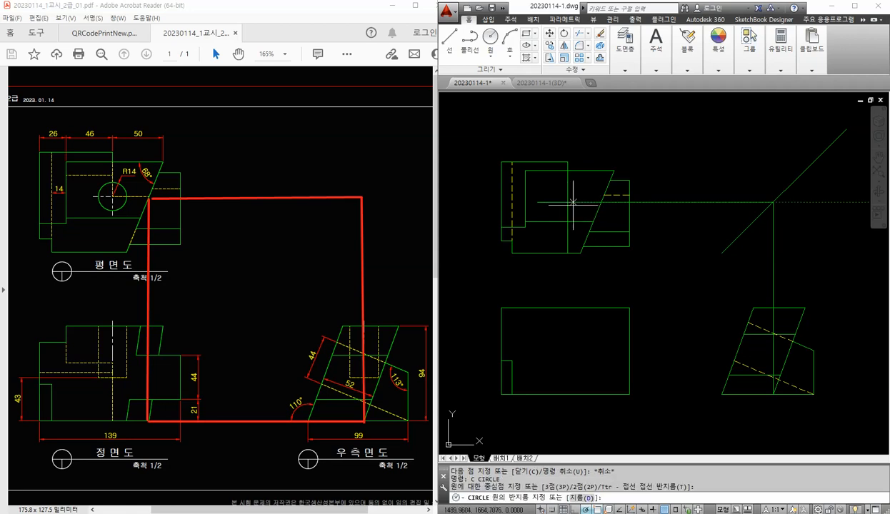
{"action": "key", "text": "Return"}
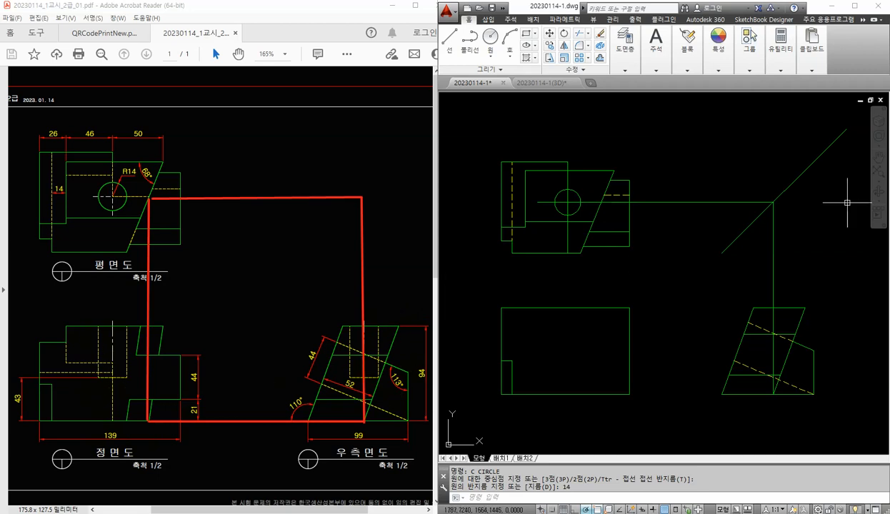
{"action": "key", "text": "Escape"}
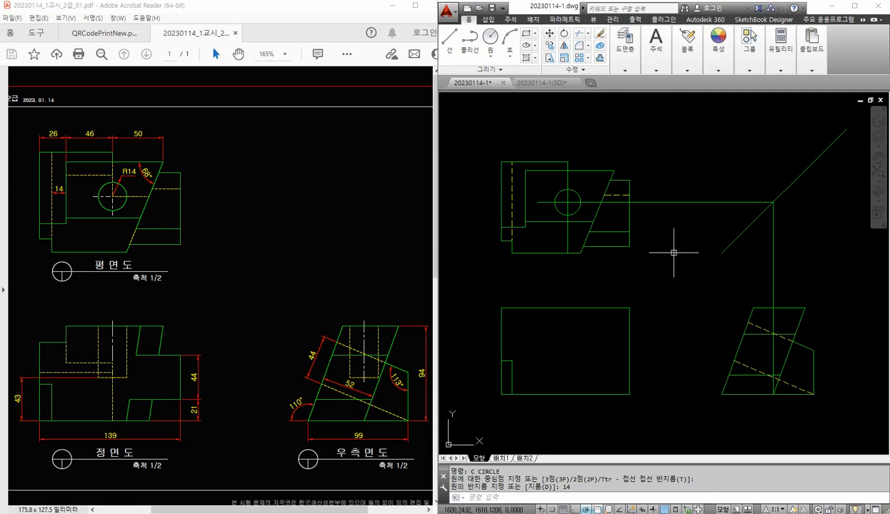
- Trim the plan view's horizontal projection line to run only from the circle's centre to the slanted edge
{"action": "type", "text": "tr"}
{"action": "key", "text": "Return"}
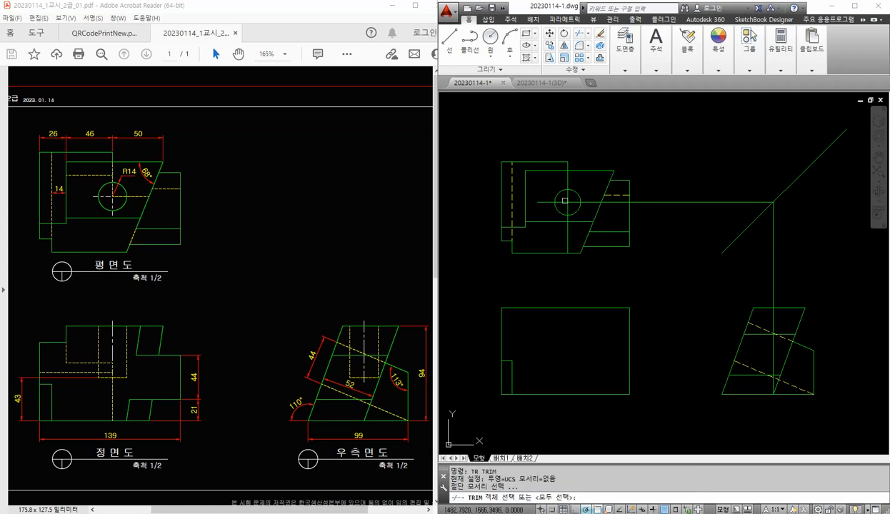
{"action": "scroll", "coordinate": [584, 206], "scroll_direction": "up", "scroll_amount": 1}
{"action": "left_click", "coordinate": [606, 213]}
{"action": "key", "text": "space"}
{"action": "left_click", "coordinate": [629, 200]}
{"action": "key", "text": "space"}
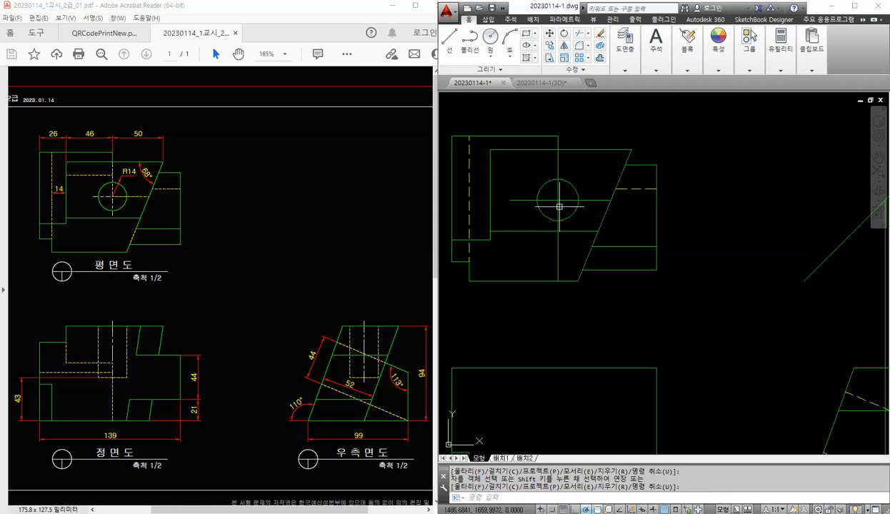
{"action": "key", "text": "space"}
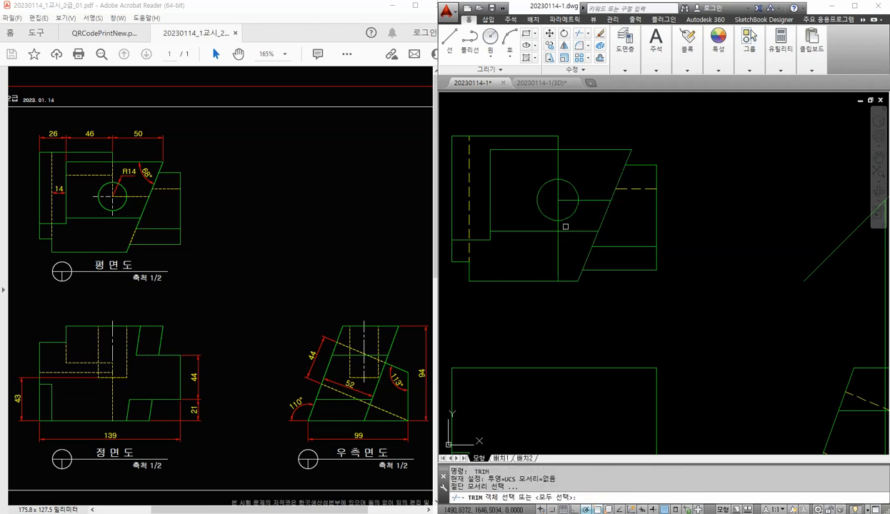
- Trim away the plan view's central vertical line below the circle's centre
{"action": "left_click", "coordinate": [565, 218]}
{"action": "key", "text": "space"}
{"action": "left_click", "coordinate": [558, 224]}
{"action": "key", "text": "space"}
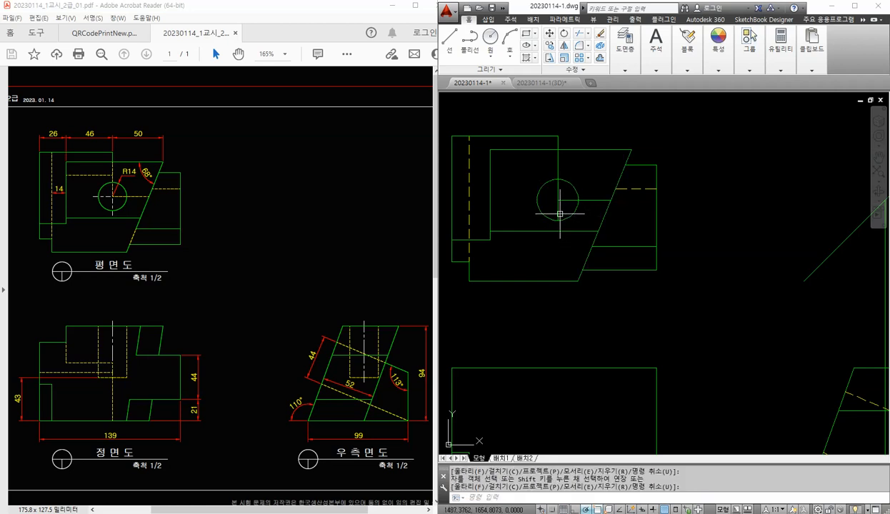
{"action": "key", "text": "space"}
{"action": "key", "text": "space"}
{"action": "key", "text": "space"}
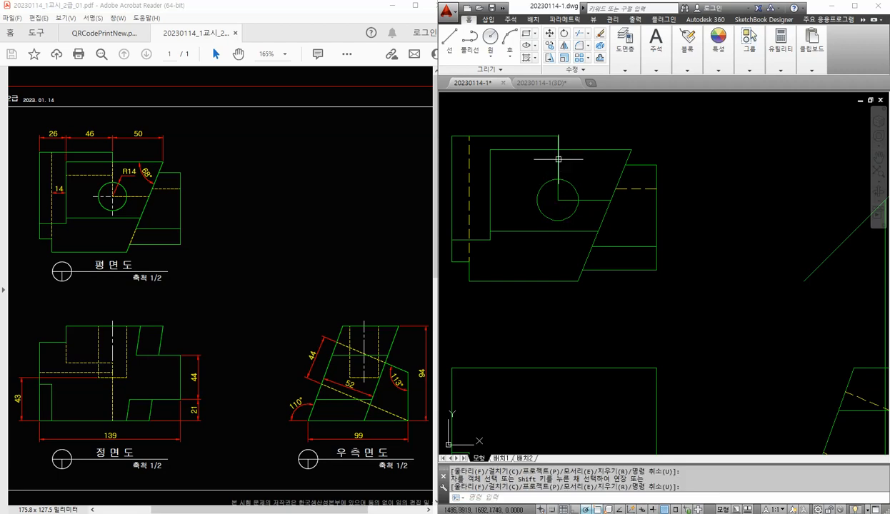
- Start a Break at Point for the plan view's central vertical line above the circle
{"action": "left_click", "coordinate": [571, 69]}
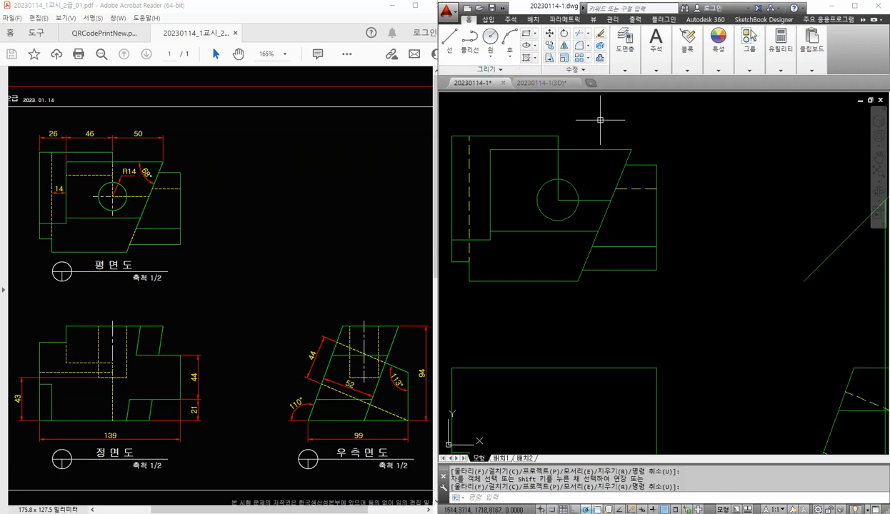
{"action": "left_click", "coordinate": [571, 70]}
{"action": "left_click", "coordinate": [577, 83]}
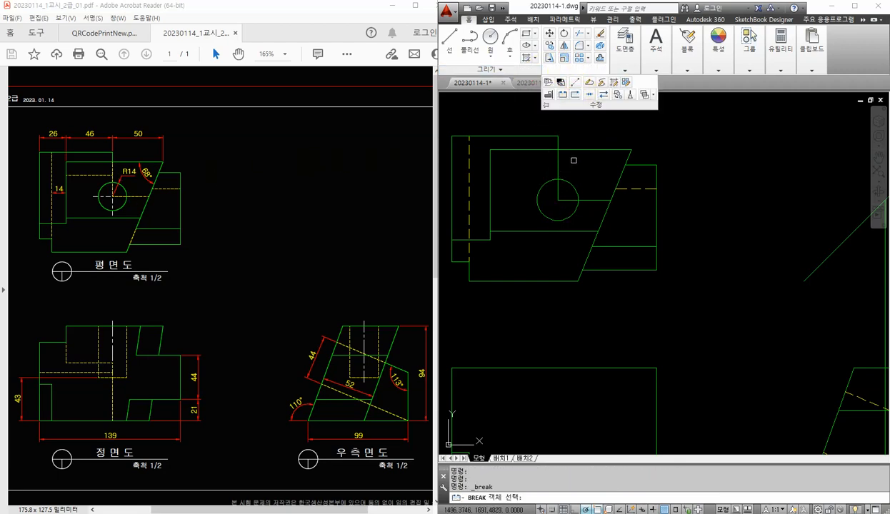
- Break the vertical line above the circle in the top view where it meets the inner outline's top edge
{"action": "left_click", "coordinate": [553, 149]}
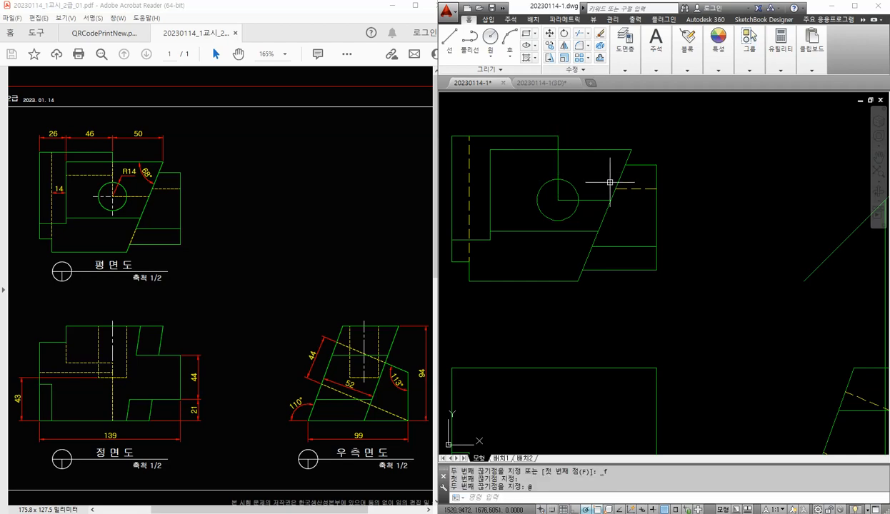
{"action": "left_click", "coordinate": [582, 172]}
- Draw two lines from the circle's centre in the top view, one downward and one to the left, each ending just outside the circle
{"action": "type", "text": "l"}
{"action": "key", "text": "Return"}
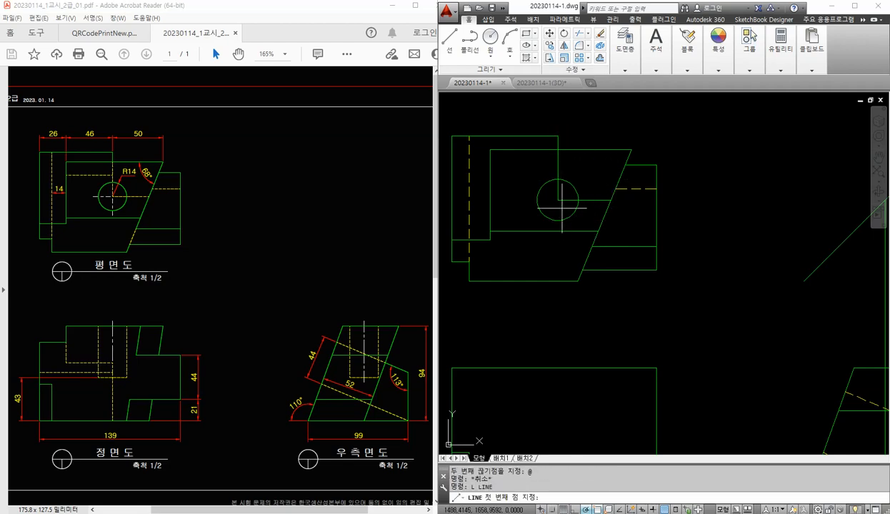
{"action": "left_click", "coordinate": [557, 200]}
{"action": "scroll", "coordinate": [559, 226], "scroll_direction": "up", "scroll_amount": 2}
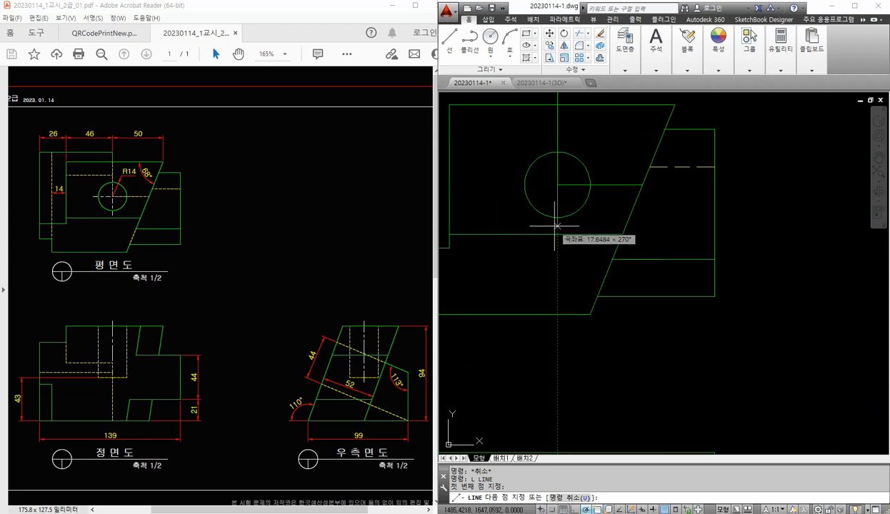
{"action": "left_click", "coordinate": [557, 227]}
{"action": "key", "text": "Return"}
{"action": "key", "text": "Return"}
{"action": "left_click", "coordinate": [558, 185]}
{"action": "left_click", "coordinate": [517, 185]}
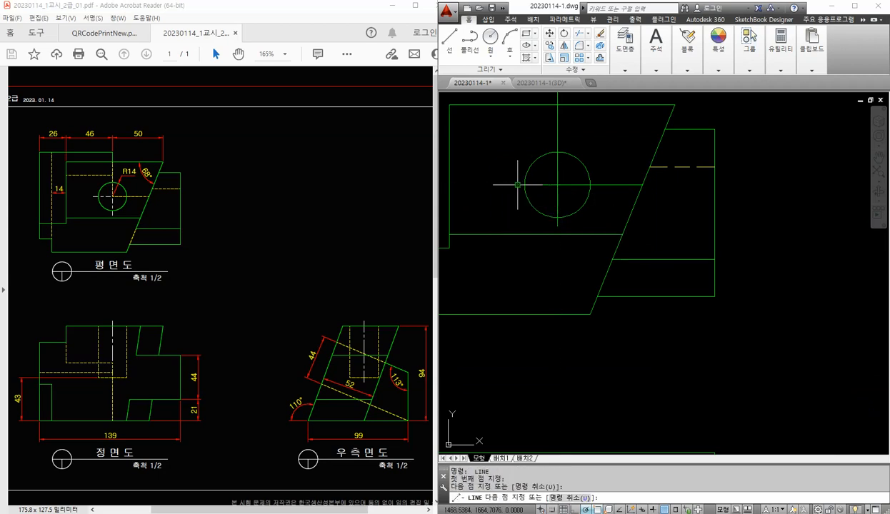
{"action": "key", "text": "Escape"}
- Move the two short lines from the circle's centre to the 중심선 layer
{"action": "left_click", "coordinate": [563, 202]}
{"action": "left_click", "coordinate": [546, 198]}
{"action": "left_click", "coordinate": [547, 195]}
{"action": "left_click", "coordinate": [537, 176]}
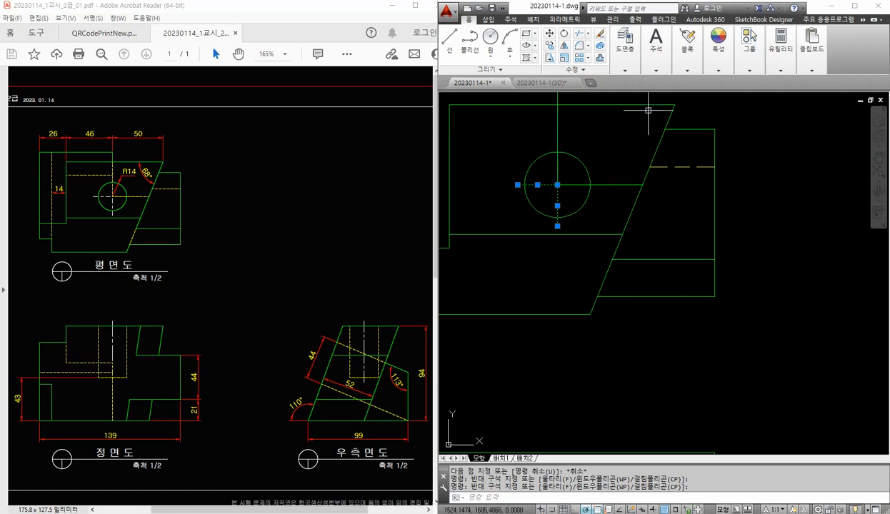
{"action": "left_click", "coordinate": [626, 70]}
{"action": "left_click", "coordinate": [678, 106]}
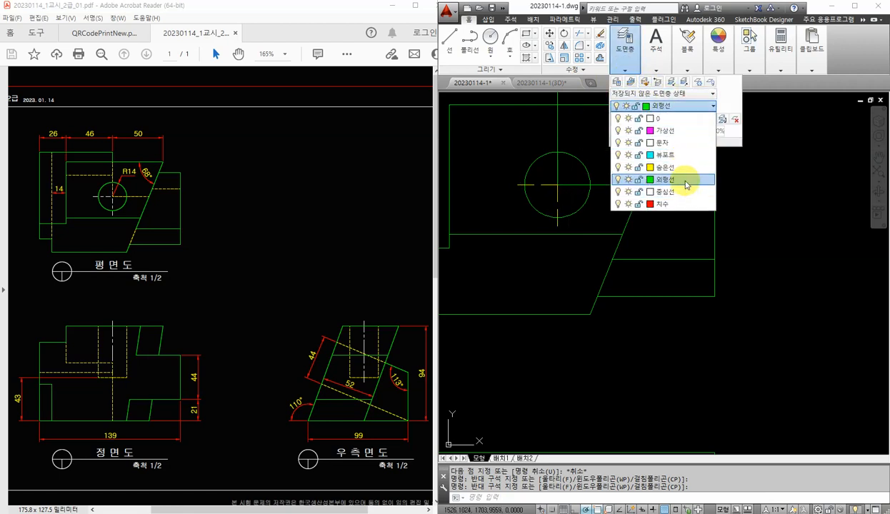
{"action": "left_click", "coordinate": [684, 192]}
{"action": "scroll", "coordinate": [701, 190], "scroll_direction": "down", "scroll_amount": 2}
{"action": "key", "text": "Escape"}
{"action": "scroll", "coordinate": [696, 188], "scroll_direction": "up", "scroll_amount": 1}
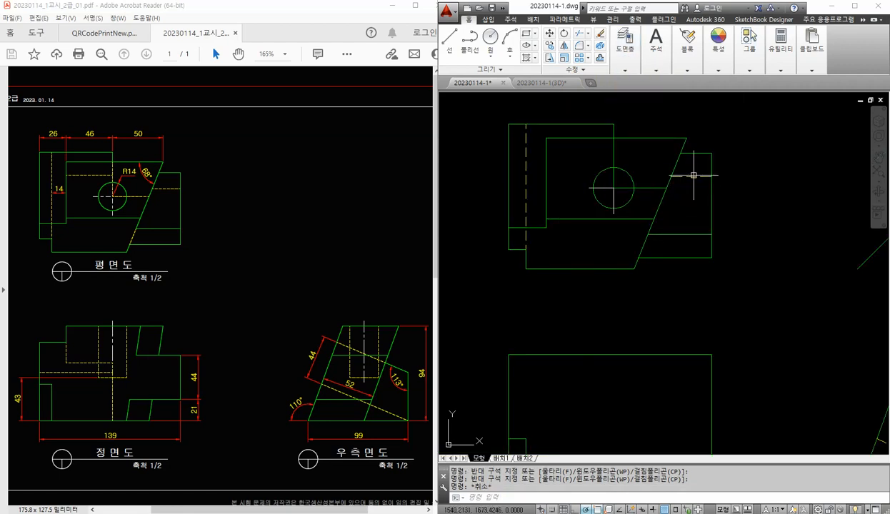
- Match the vertical line above the circle's centre and the horizontal line right of it to the existing dashed hidden line
{"action": "type", "text": "MA"}
{"action": "key", "text": "Return"}
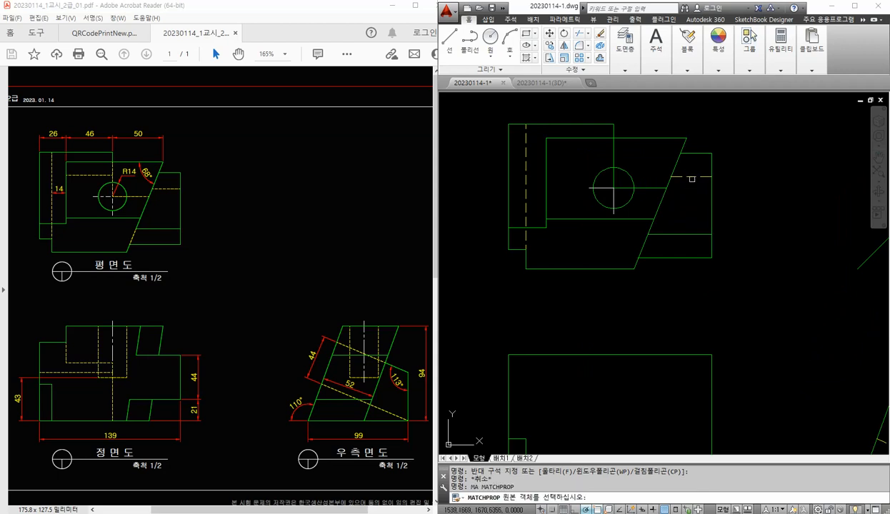
{"action": "left_click", "coordinate": [691, 178]}
{"action": "left_click", "coordinate": [611, 158]}
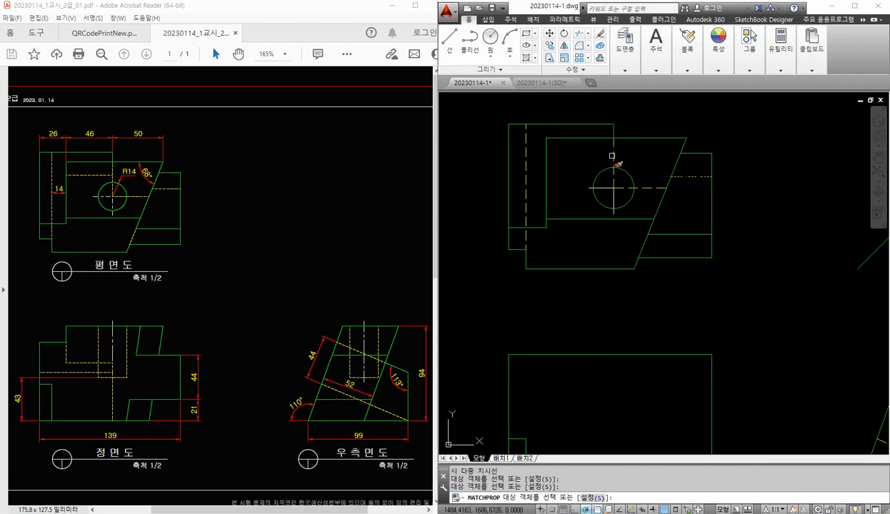
{"action": "key", "text": "Return"}
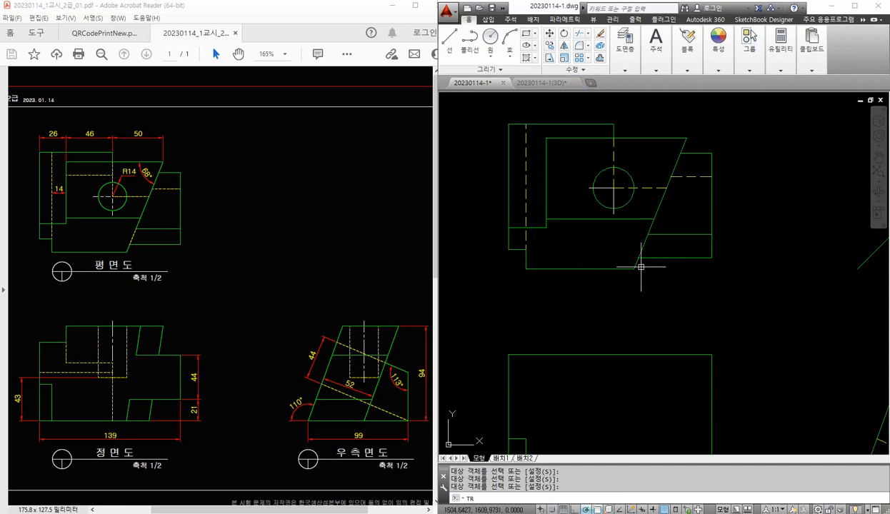
- Trim the slanted edge between the two lower horizontal lines of the top view and redraw that segment as a separate line
{"action": "type", "text": "tr"}
{"action": "key", "text": "Return"}
{"action": "left_click", "coordinate": [647, 246]}
{"action": "type", "text": "l"}
{"action": "key", "text": "Return"}
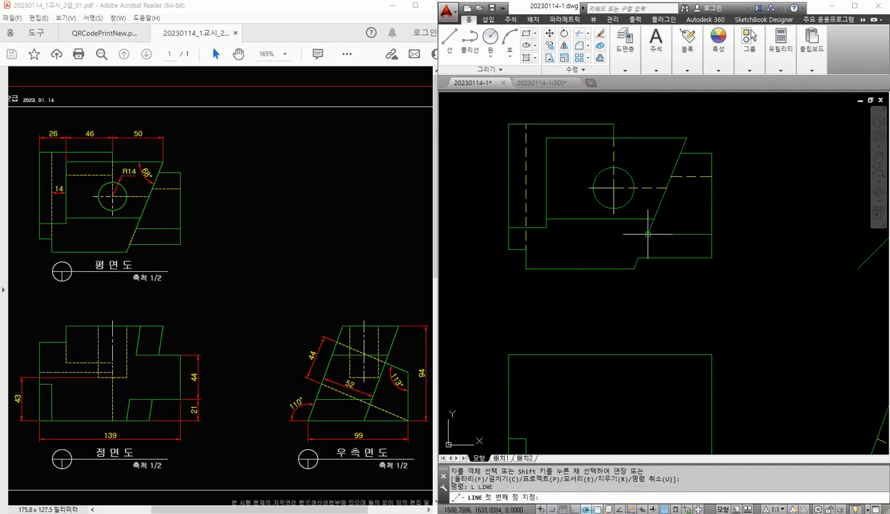
{"action": "left_click", "coordinate": [647, 234]}
{"action": "left_click", "coordinate": [638, 257]}
{"action": "key", "text": "Return"}
- Match the redrawn slanted segment's properties to the dashed hidden line in the top view
{"action": "type", "text": "M"}
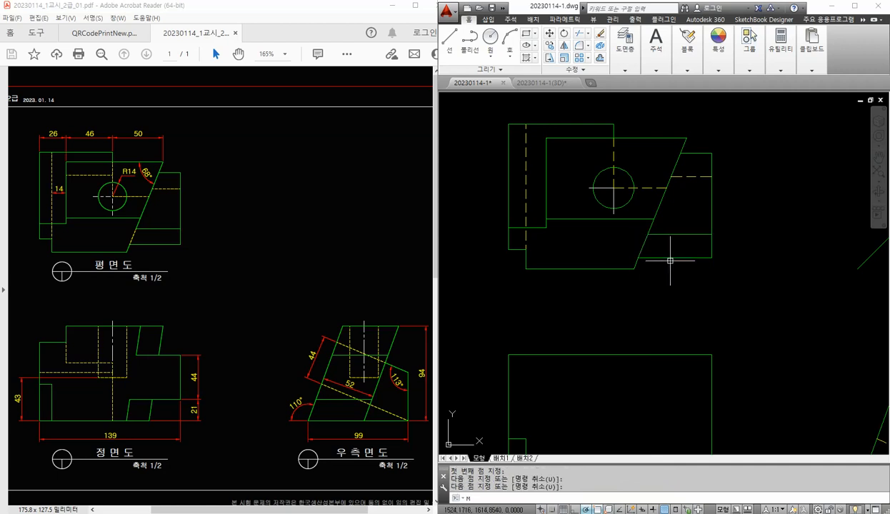
{"action": "type", "text": "A"}
{"action": "key", "text": "Return"}
{"action": "left_click", "coordinate": [678, 177]}
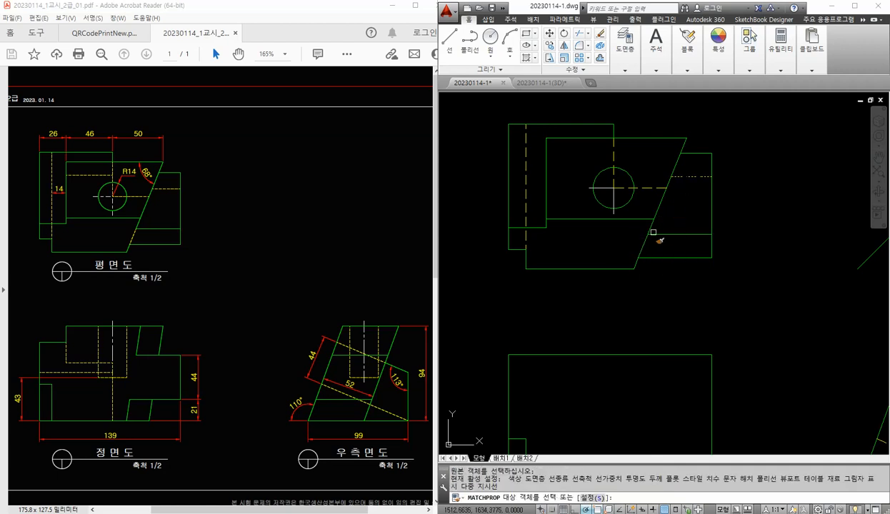
{"action": "left_click", "coordinate": [645, 244]}
{"action": "key", "text": "Return"}
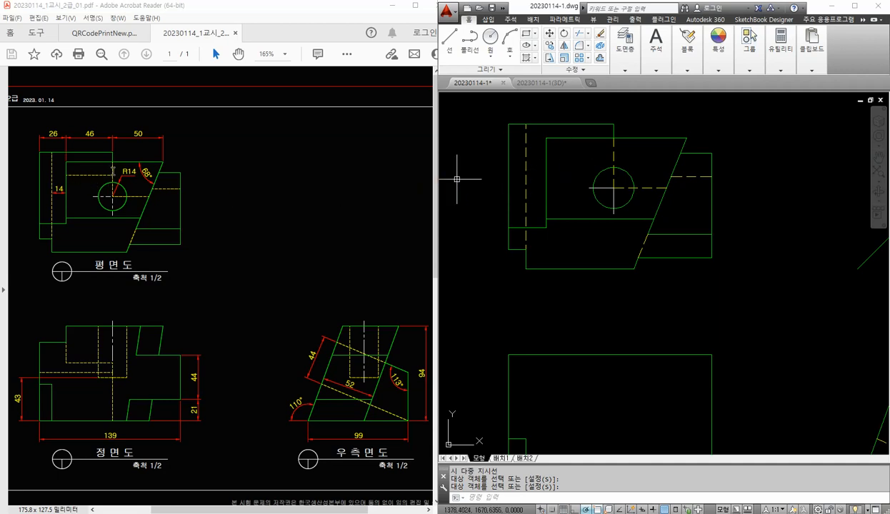
- Delete the vertical projection line running from the right side view up to the 45-degree line
{"action": "scroll", "coordinate": [742, 212], "scroll_direction": "down", "scroll_amount": 2}
{"action": "middle_click_drag", "start_coordinate": [752, 225], "coordinate": [656, 227]}
{"action": "key", "text": "Escape"}
{"action": "left_click", "coordinate": [774, 268]}
{"action": "left_click", "coordinate": [747, 268]}
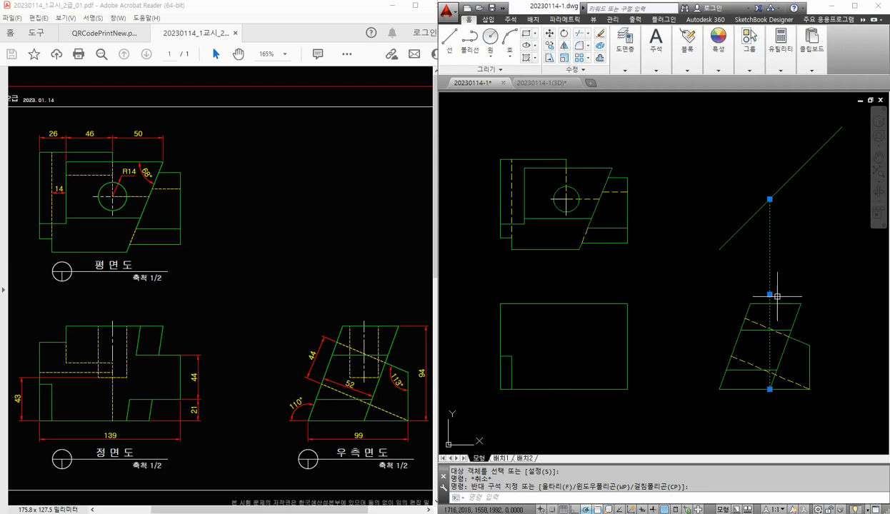
{"action": "key", "text": "Delete"}
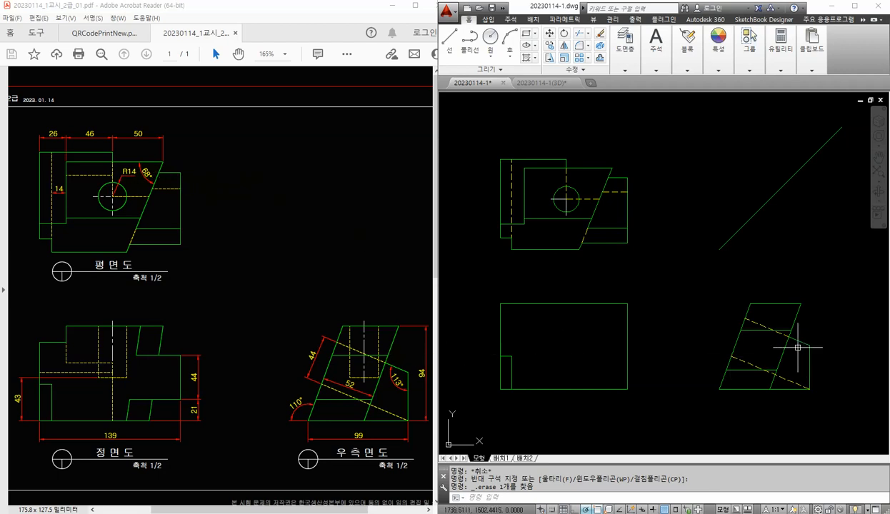
- Project the side view's upper slanted-line intersection up to the 45-degree line and across to the inner outline's left edge in the top view
{"action": "type", "text": "L LINE"}
{"action": "key", "text": "Return"}
{"action": "left_click", "coordinate": [788, 325]}
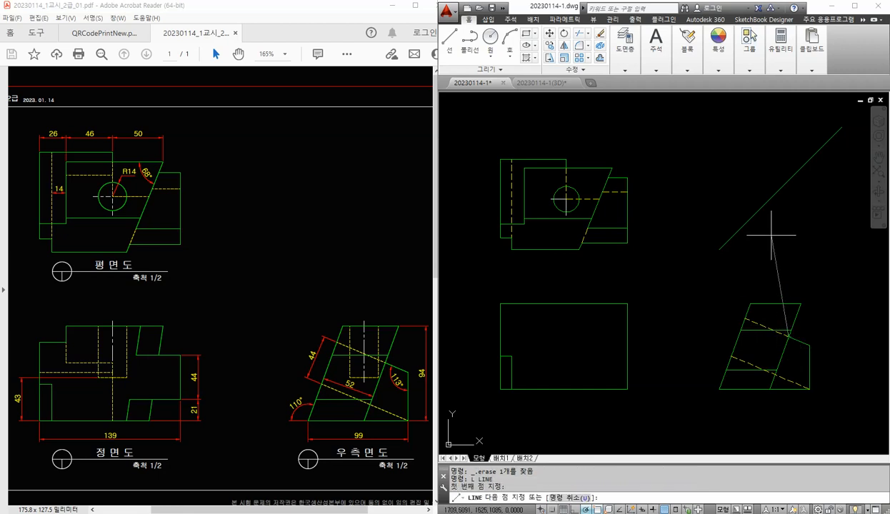
{"action": "left_click", "coordinate": [788, 180]}
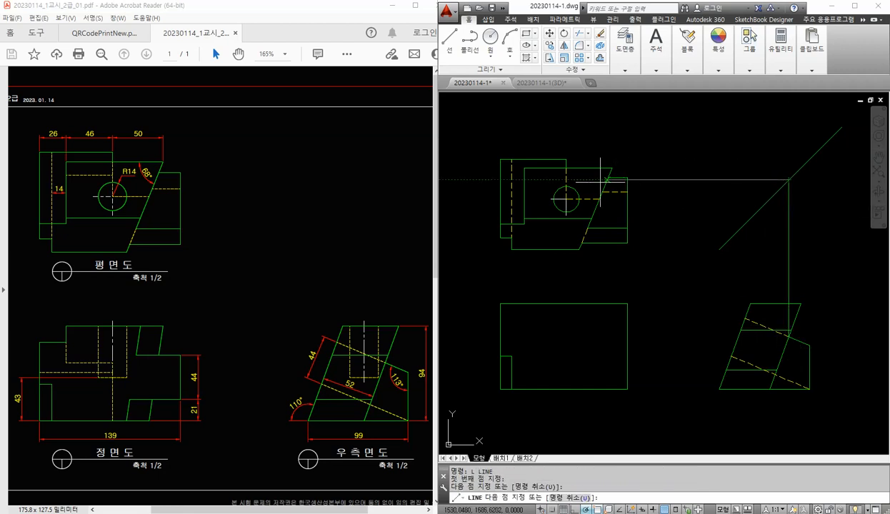
{"action": "left_click", "coordinate": [627, 180]}
{"action": "key", "text": "Return"}
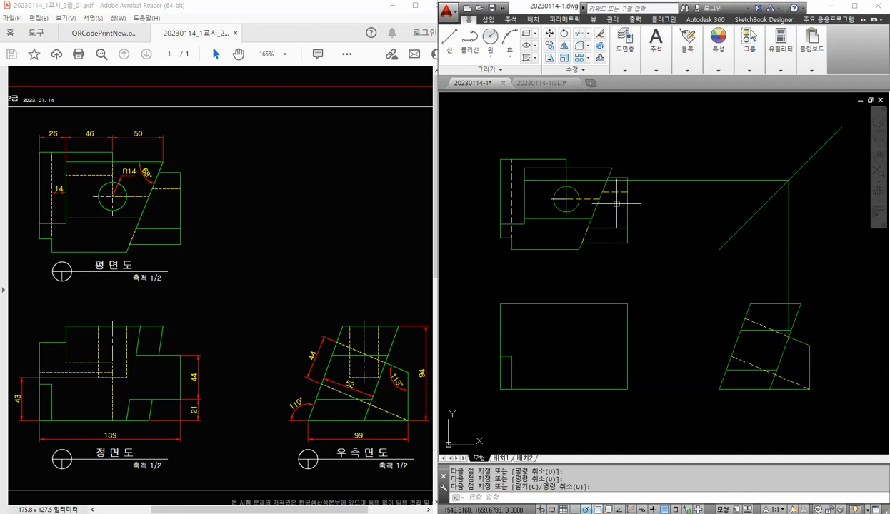
- Trim the horizontal projection line so only the part left of the circle's vertical hidden line remains in the top view
{"action": "type", "text": "tr"}
{"action": "key", "text": "Return"}
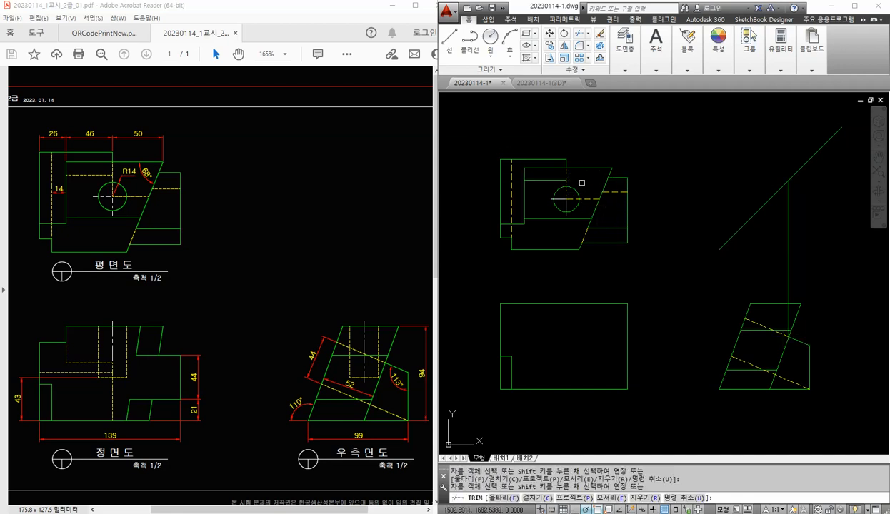
{"action": "key", "text": "Return"}
- Match the remaining horizontal segment above the circle to the dashed vertical hidden line's properties
{"action": "type", "text": "ma"}
{"action": "key", "text": "Return"}
{"action": "left_click", "coordinate": [511, 171]}
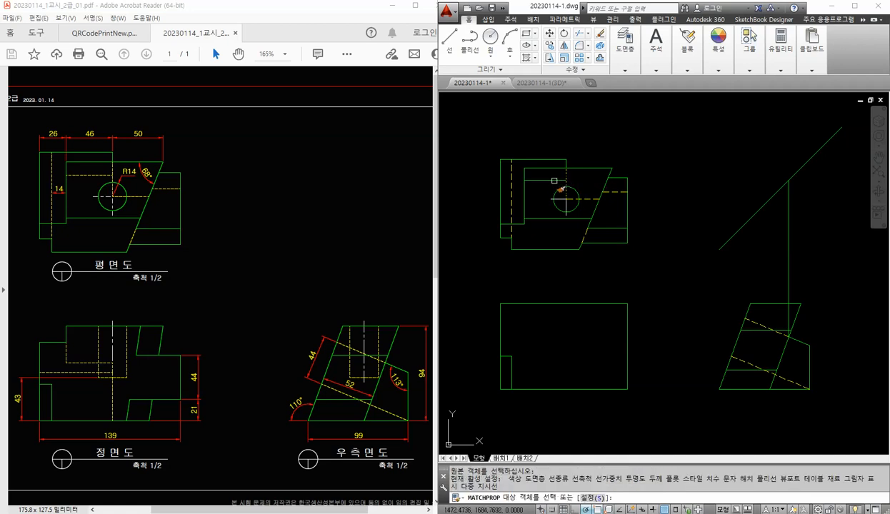
{"action": "key", "text": "Return"}
- Delete the leftover vertical projection line between the 45-degree line and the side view
{"action": "left_click", "coordinate": [800, 260]}
{"action": "left_click", "coordinate": [733, 274]}
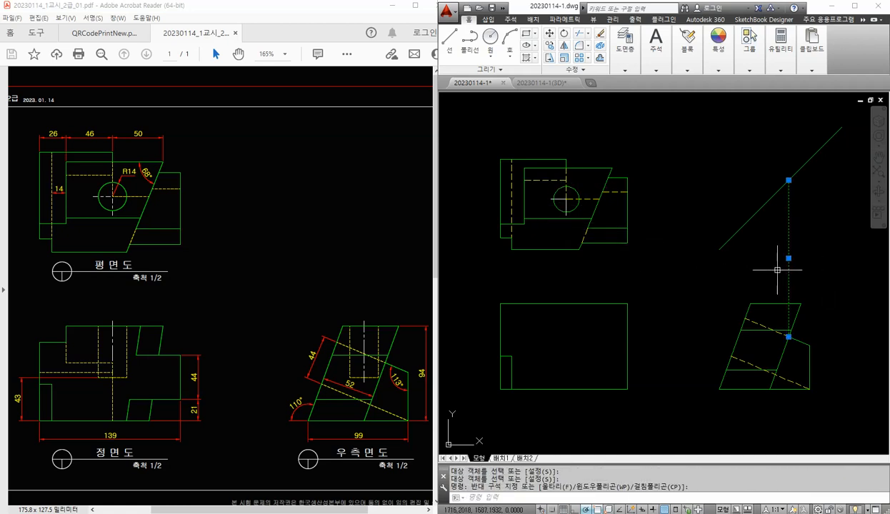
{"action": "key", "text": "Delete"}
{"action": "key", "text": "Escape"}
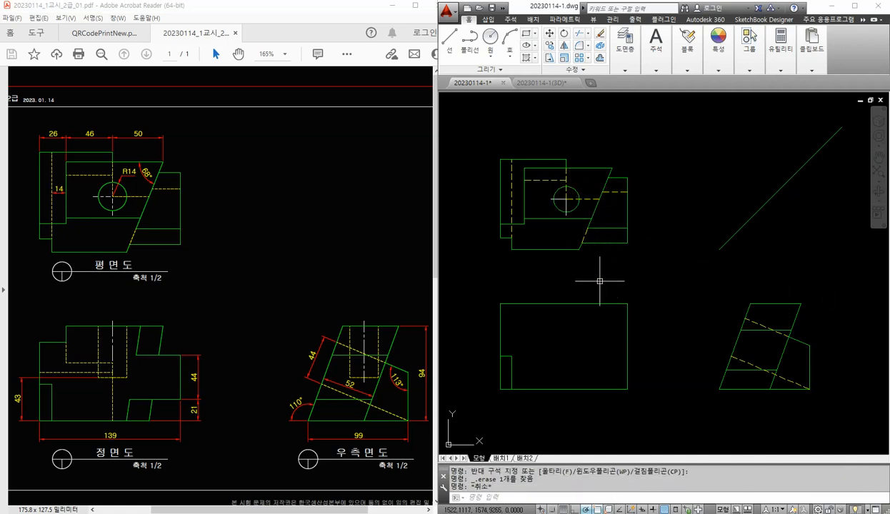
- Offset the front view's bottom edge upward by 43
{"action": "scroll", "coordinate": [601, 300], "scroll_direction": "up", "scroll_amount": 1}
{"action": "scroll", "coordinate": [614, 307], "scroll_direction": "down", "scroll_amount": 1}
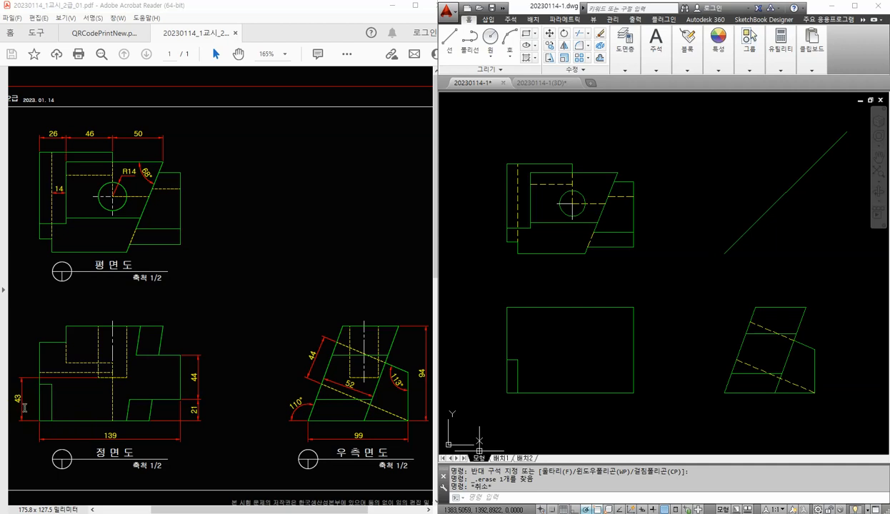
{"action": "type", "text": "o"}
{"action": "key", "text": "Return"}
{"action": "type", "text": "43"}
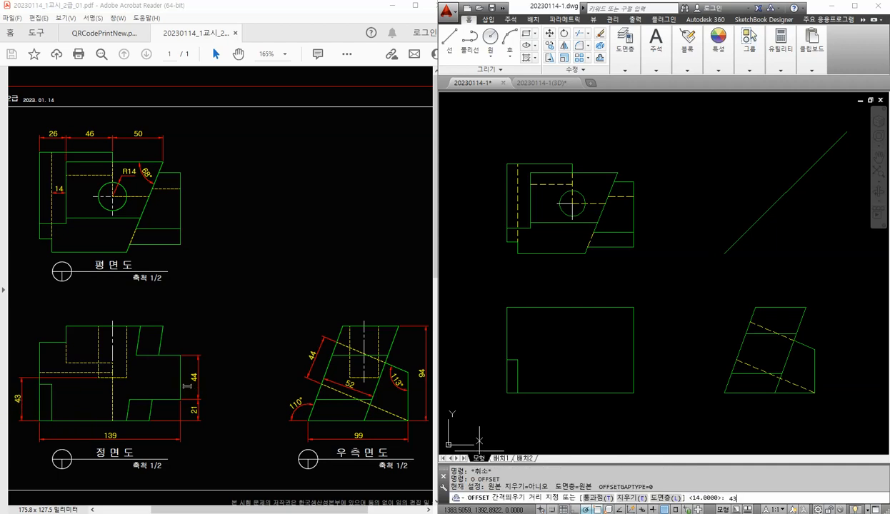
{"action": "key", "text": "Return"}
{"action": "left_click", "coordinate": [563, 394]}
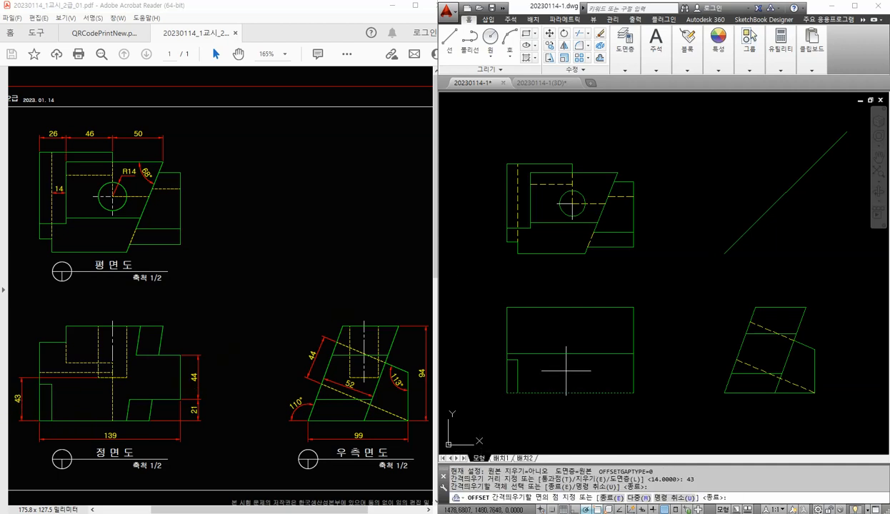
{"action": "left_click", "coordinate": [542, 350]}
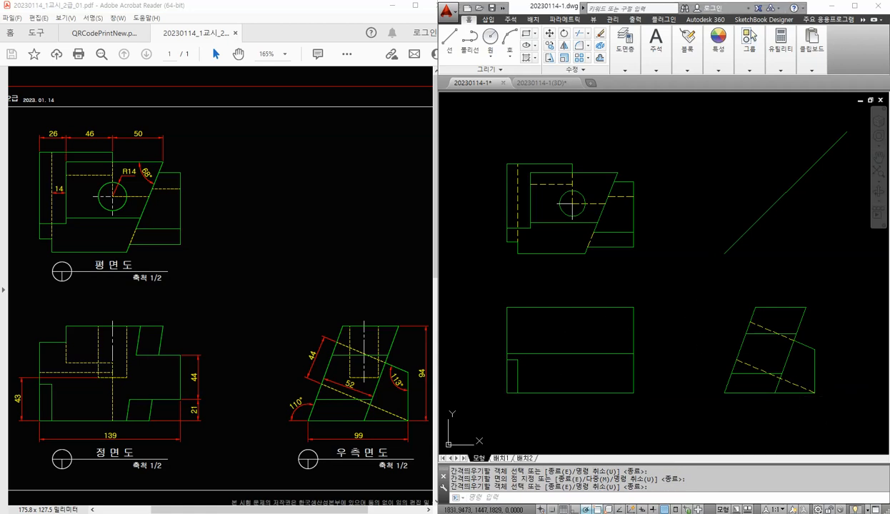
{"action": "key", "text": "Return"}
- Draw vertical projection lines from the circle's left and right quadrants down to the offset line in the front view
{"action": "type", "text": "l"}
{"action": "key", "text": "Return"}
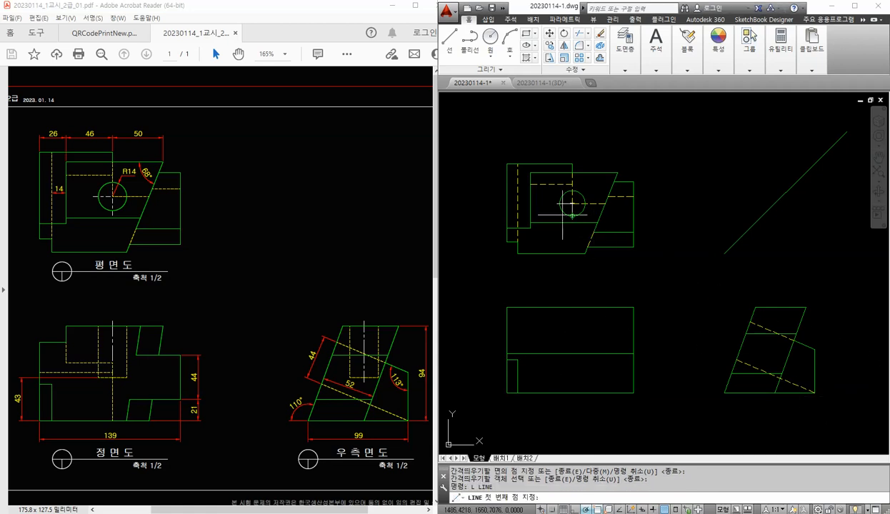
{"action": "left_click", "coordinate": [558, 204]}
{"action": "left_click", "coordinate": [559, 308]}
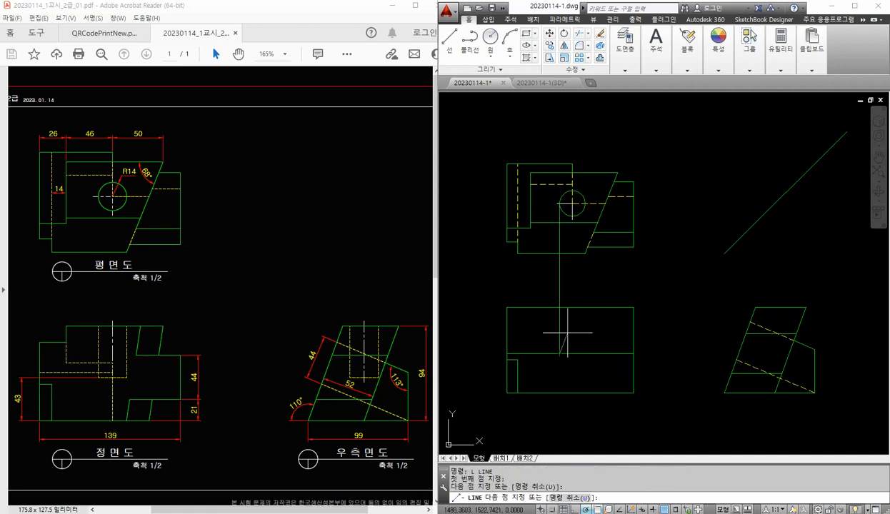
{"action": "key", "text": "Return"}
{"action": "key", "text": "Return"}
{"action": "left_click", "coordinate": [584, 204]}
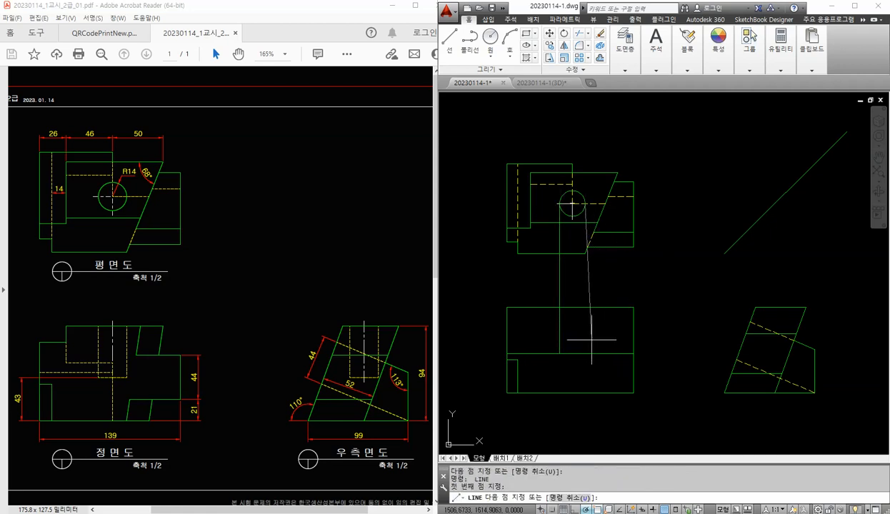
{"action": "left_click", "coordinate": [586, 307]}
{"action": "key", "text": "Return"}
- Project the circle's lower quadrant across to the 45-degree line and down into the right side view
{"action": "key", "text": "Return"}
{"action": "left_click", "coordinate": [572, 216]}
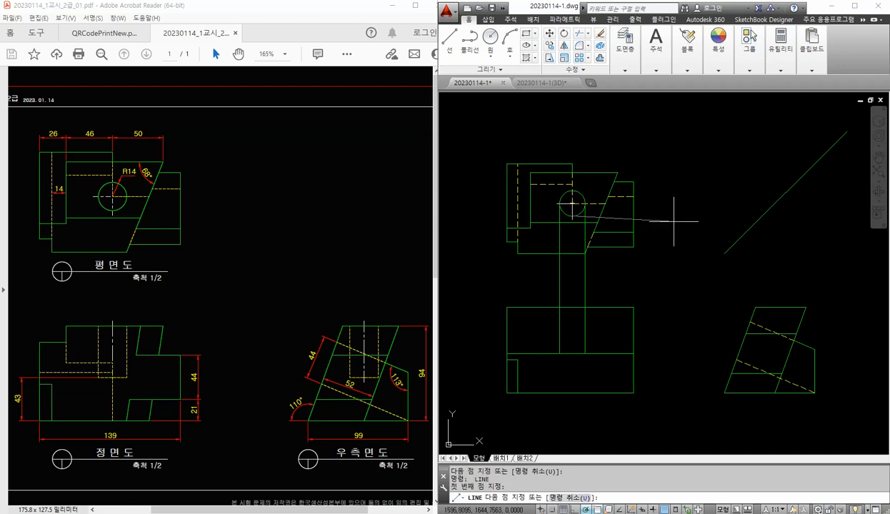
{"action": "left_click", "coordinate": [761, 216]}
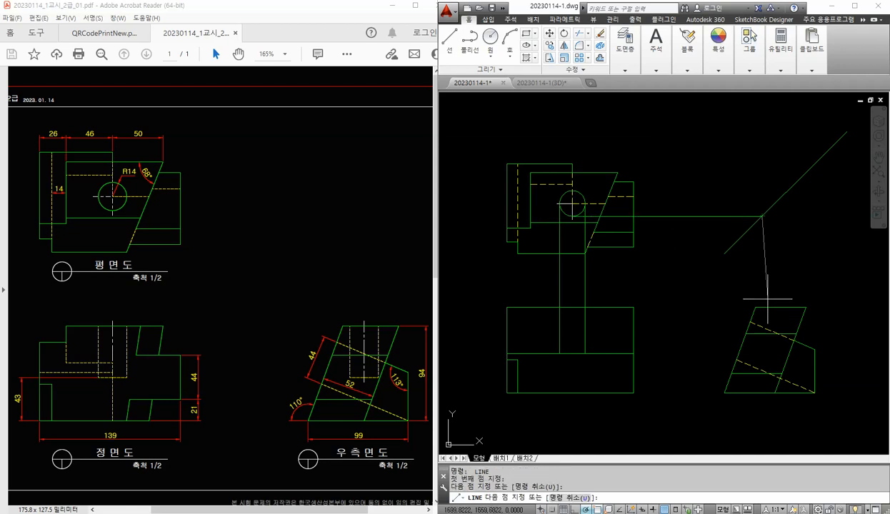
{"action": "left_click", "coordinate": [761, 374]}
{"action": "key", "text": "Return"}
- Project the circle's upper quadrant across to the 45-degree line and down into the right side view
{"action": "key", "text": "Return"}
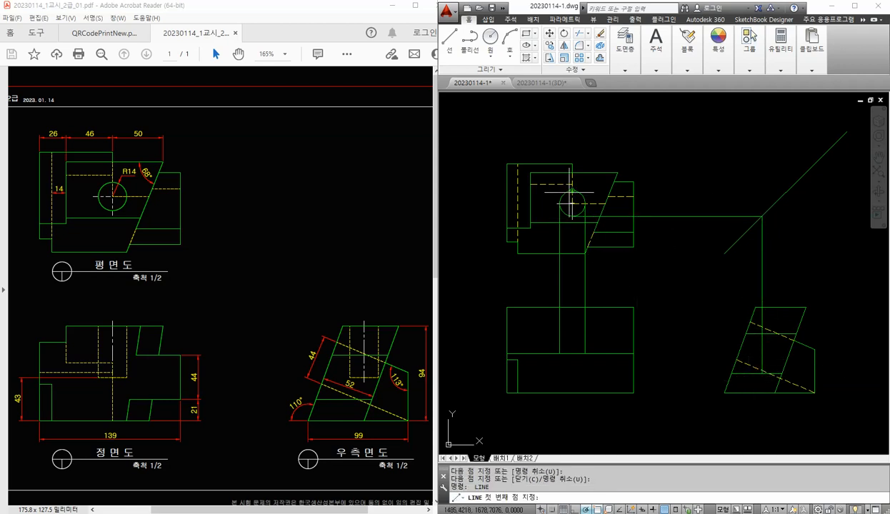
{"action": "left_click", "coordinate": [572, 190]}
{"action": "left_click", "coordinate": [787, 192]}
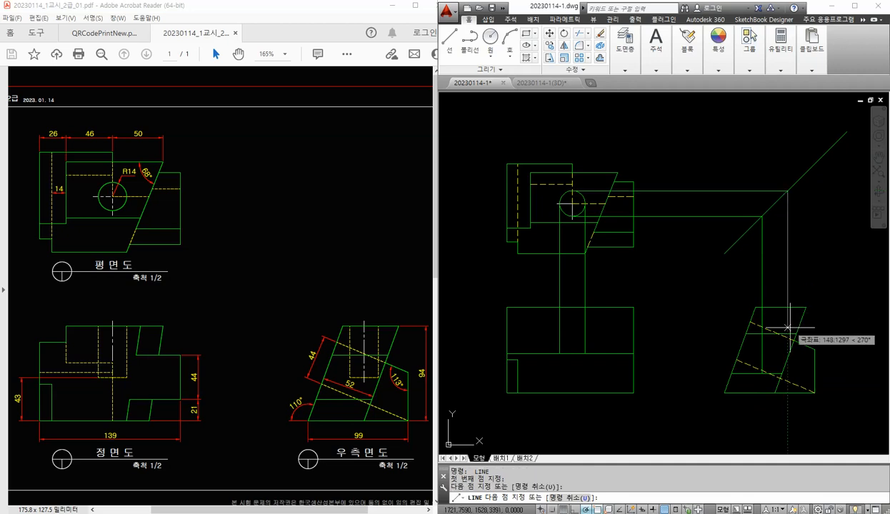
{"action": "left_click", "coordinate": [787, 372]}
{"action": "key", "text": "Return"}
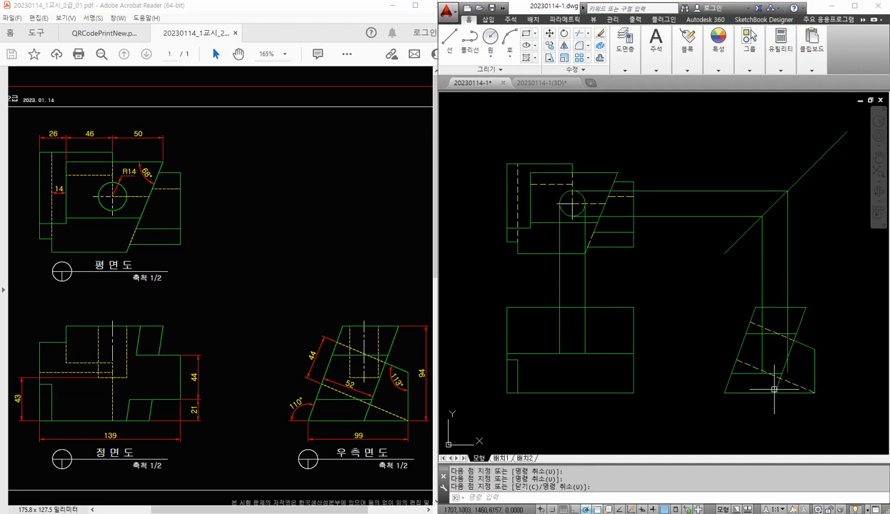
- Draw a horizontal line from the right end of the front view's 43 offset line to the outer projection line in the right side view
{"action": "scroll", "coordinate": [749, 371], "scroll_direction": "up", "scroll_amount": 1}
{"action": "scroll", "coordinate": [730, 350], "scroll_direction": "down", "scroll_amount": 3}
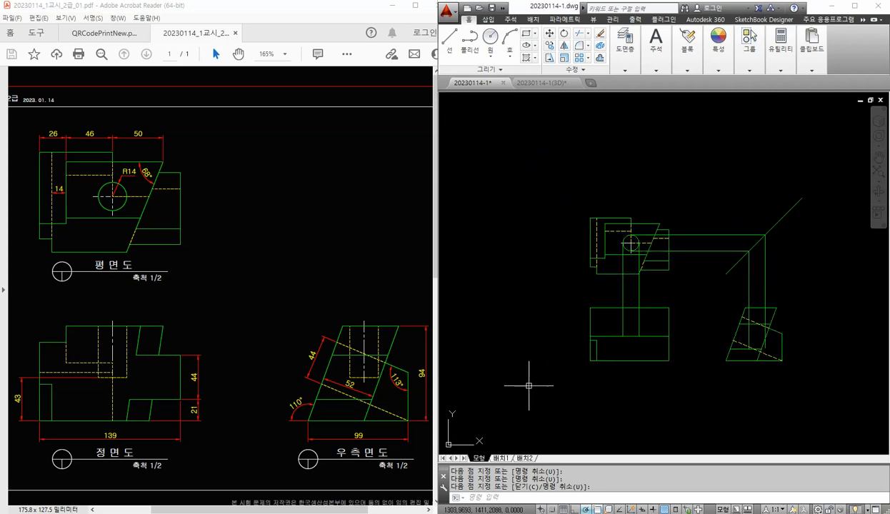
{"action": "scroll", "coordinate": [602, 352], "scroll_direction": "up", "scroll_amount": 2}
{"action": "key", "text": "space"}
{"action": "left_click", "coordinate": [708, 327]}
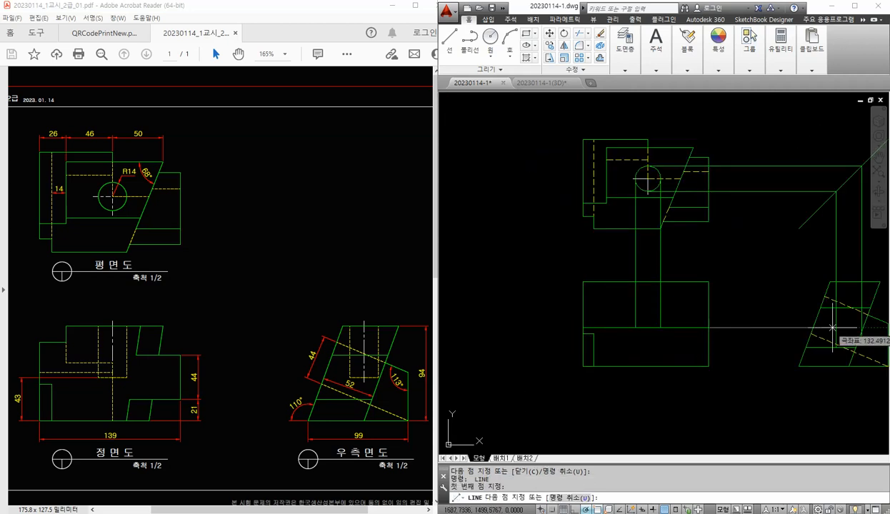
{"action": "left_click", "coordinate": [862, 327]}
{"action": "key", "text": "space"}
{"action": "scroll", "coordinate": [853, 335], "scroll_direction": "up", "scroll_amount": 1}
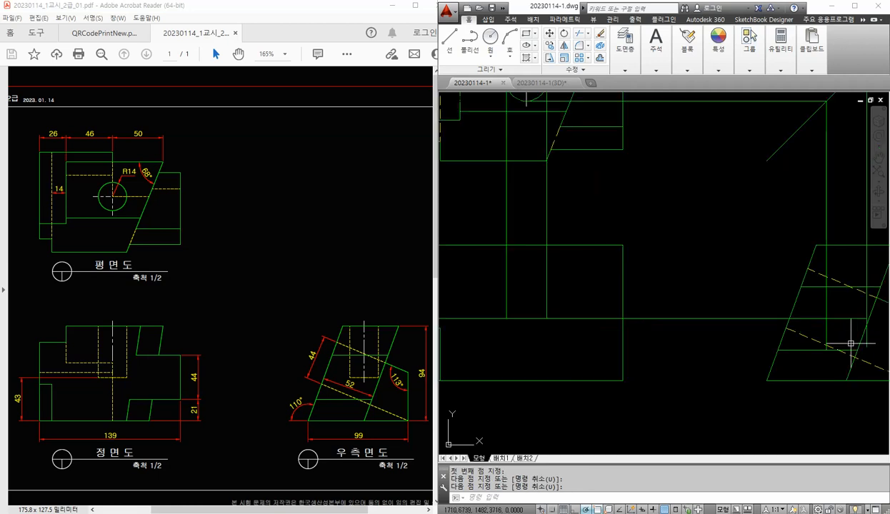
- Trim the front view's offset line to the segment between the two hole projection lines
{"action": "scroll", "coordinate": [743, 319], "scroll_direction": "down", "scroll_amount": 1}
{"action": "middle_click_drag", "start_coordinate": [722, 309], "coordinate": [676, 309]}
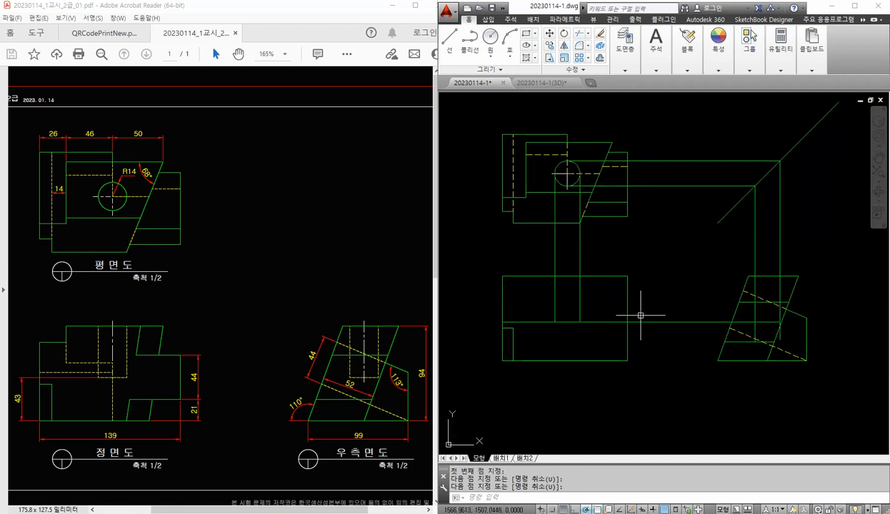
{"action": "type", "text": "tr"}
{"action": "key", "text": "space"}
{"action": "left_click", "coordinate": [584, 312]}
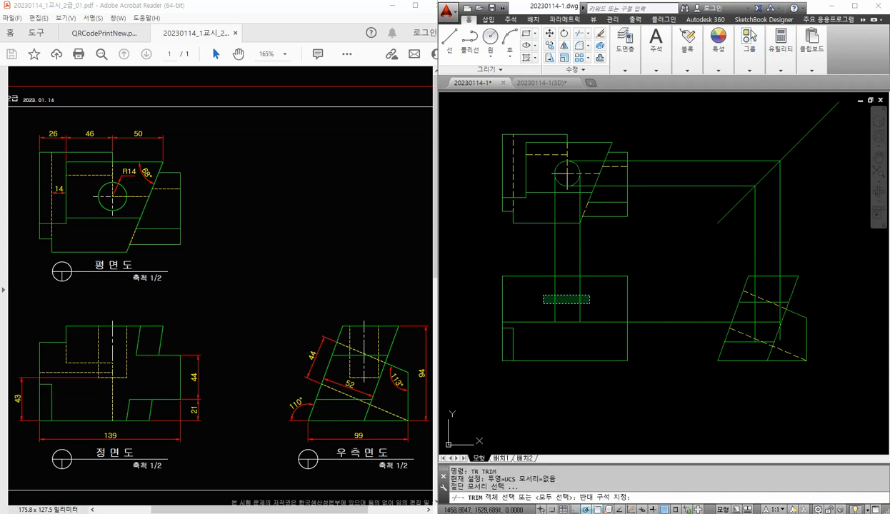
{"action": "left_click", "coordinate": [543, 317]}
{"action": "key", "text": "space"}
{"action": "left_click", "coordinate": [543, 320]}
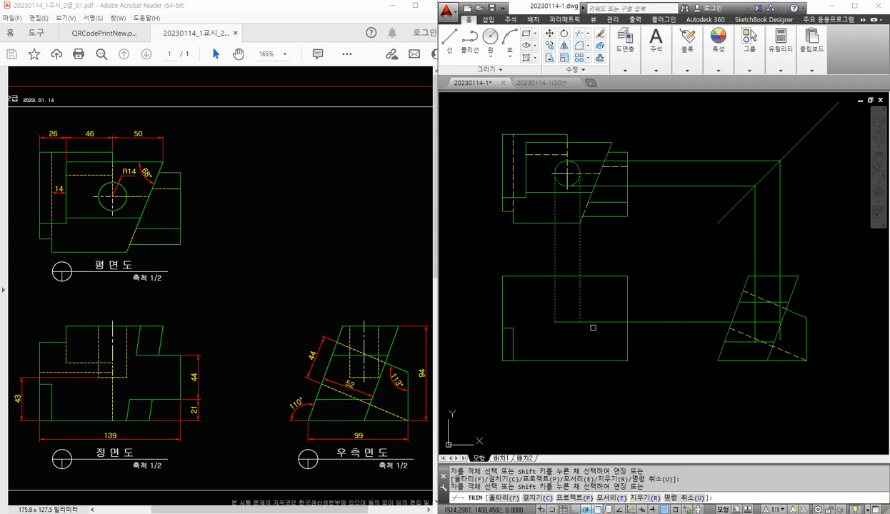
{"action": "key", "text": "space"}
{"action": "key", "text": "space"}
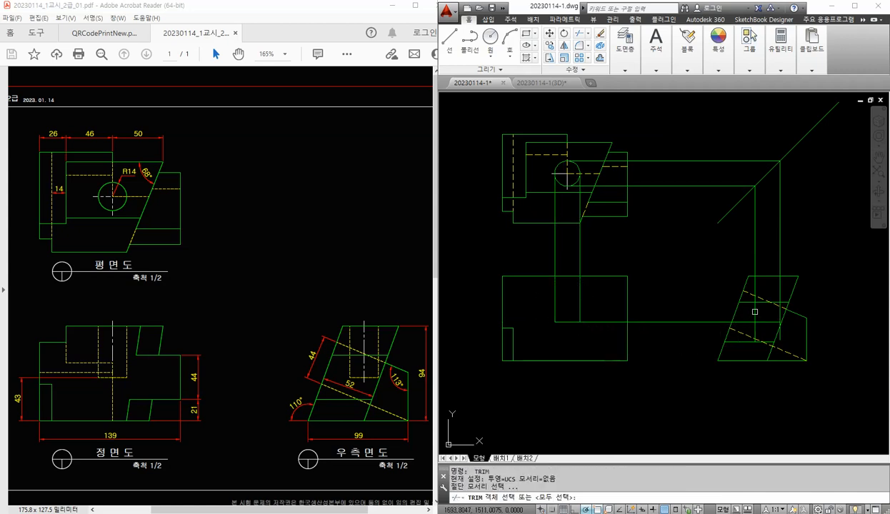
{"action": "left_click", "coordinate": [582, 299]}
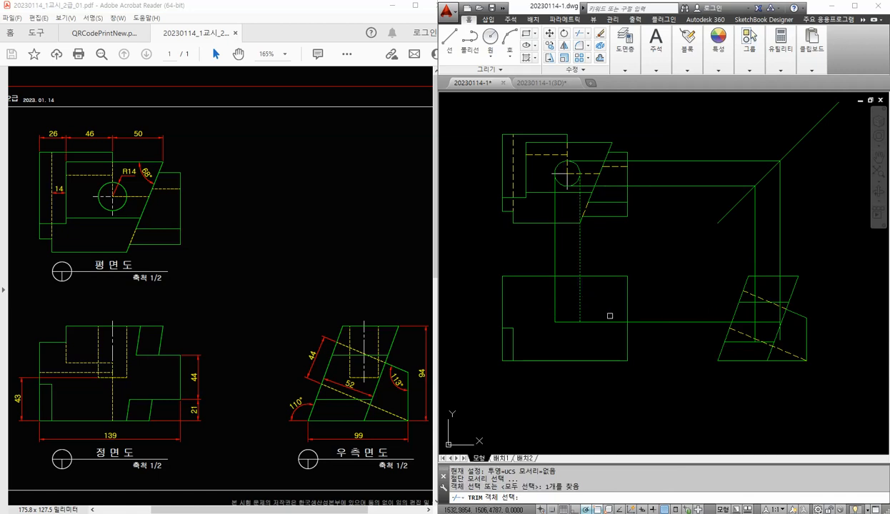
{"action": "key", "text": "space"}
{"action": "key", "text": "space"}
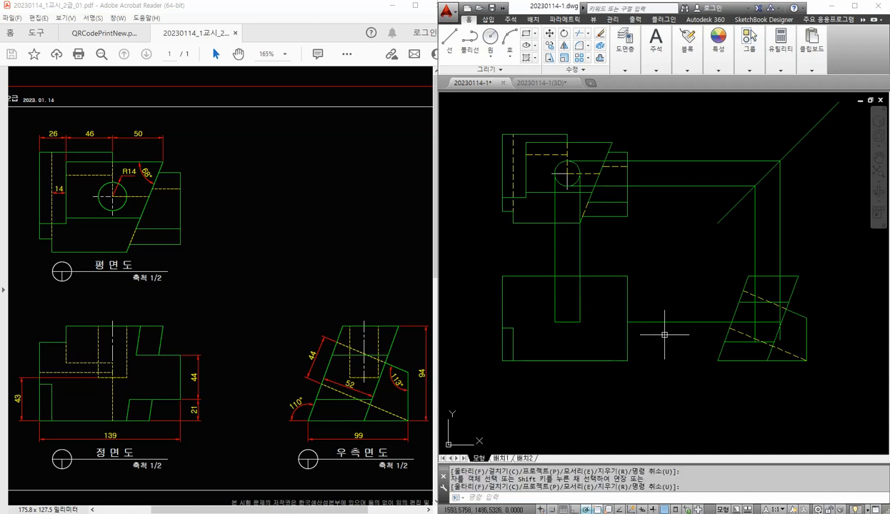
- Trim the horizontal projection line outside the two vertical hole lines in the right side view
{"action": "scroll", "coordinate": [762, 325], "scroll_direction": "up", "scroll_amount": 2}
{"action": "key", "text": "space"}
{"action": "left_click", "coordinate": [751, 312]}
{"action": "key", "text": "space"}
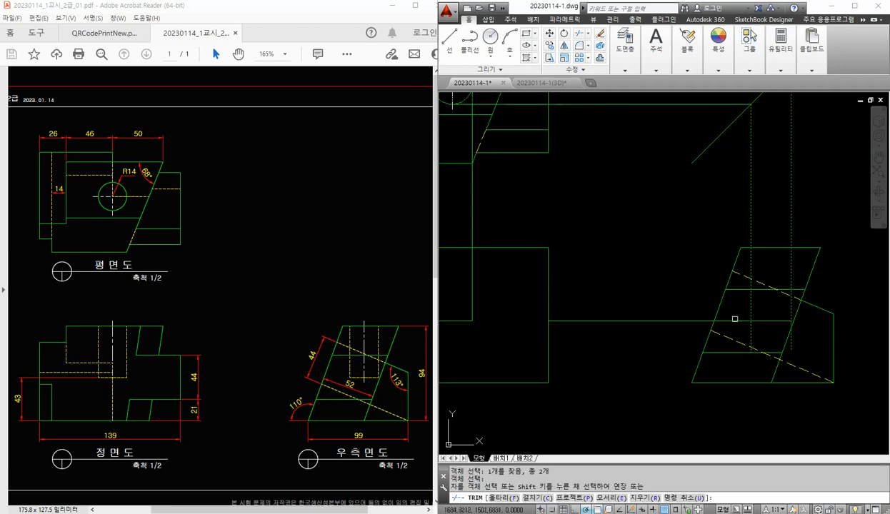
{"action": "left_click", "coordinate": [734, 321]}
{"action": "key", "text": "space"}
- Trim the vertical hole lines below the hole's bottom line in the right side view
{"action": "key", "text": "space"}
{"action": "left_click", "coordinate": [773, 322]}
{"action": "key", "text": "space"}
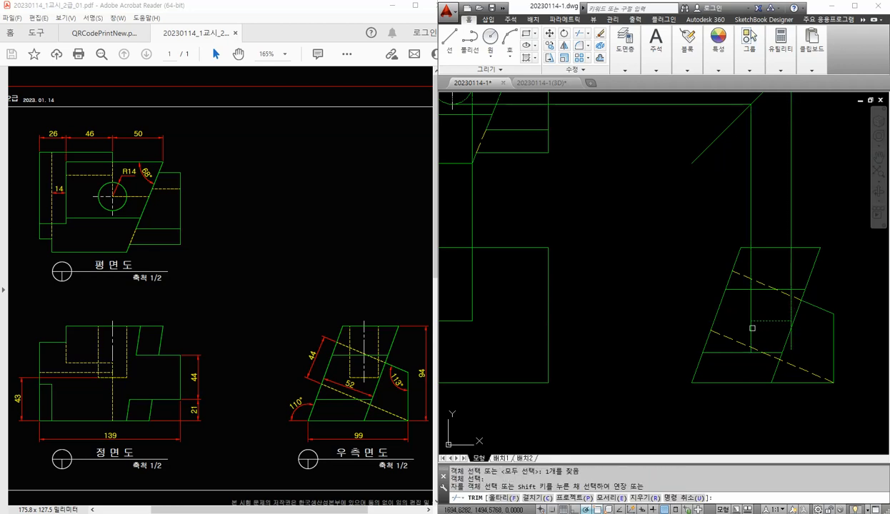
{"action": "scroll", "coordinate": [765, 309], "scroll_direction": "down", "scroll_amount": 2}
{"action": "key", "text": "space"}
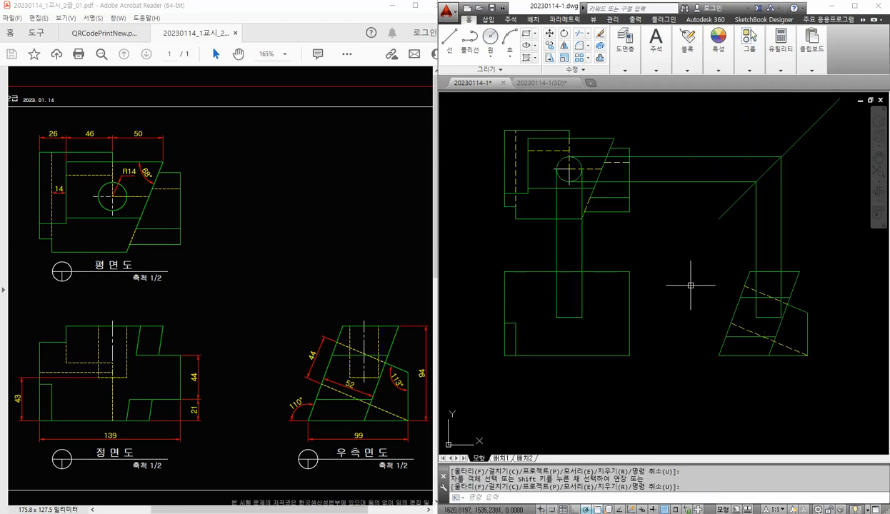
- Trim the two hole projection lines above the front view's top edge
{"action": "key", "text": "space"}
{"action": "left_click", "coordinate": [618, 272]}
{"action": "key", "text": "space"}
{"action": "left_click", "coordinate": [625, 252]}
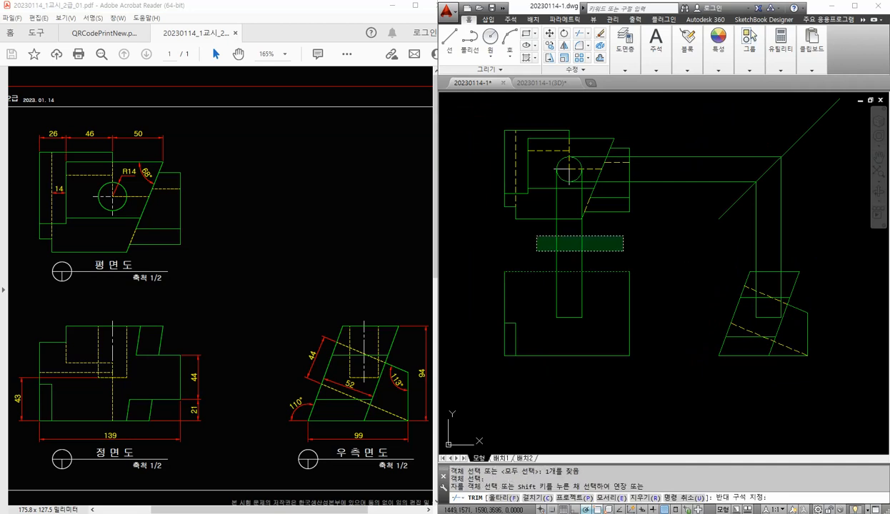
{"action": "left_click", "coordinate": [537, 236]}
{"action": "key", "text": "space"}
- Trim the two vertical projection lines above the right side view's top edge
{"action": "key", "text": "space"}
{"action": "left_click", "coordinate": [767, 271]}
{"action": "key", "text": "space"}
{"action": "left_click", "coordinate": [794, 251]}
{"action": "left_click", "coordinate": [728, 245]}
{"action": "key", "text": "space"}
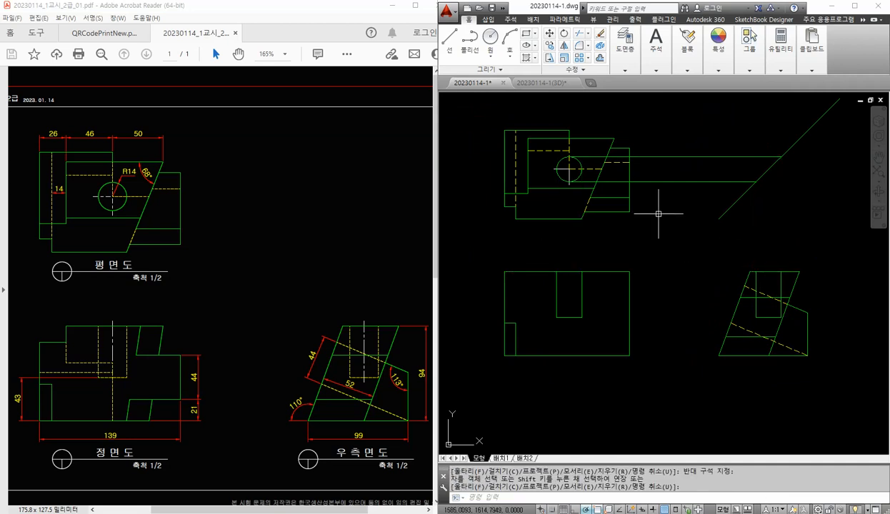
- Erase the two horizontal projection lines between the top view and the 45-degree line
{"action": "left_click", "coordinate": [680, 206]}
{"action": "left_click", "coordinate": [642, 125]}
{"action": "key", "text": "Delete"}
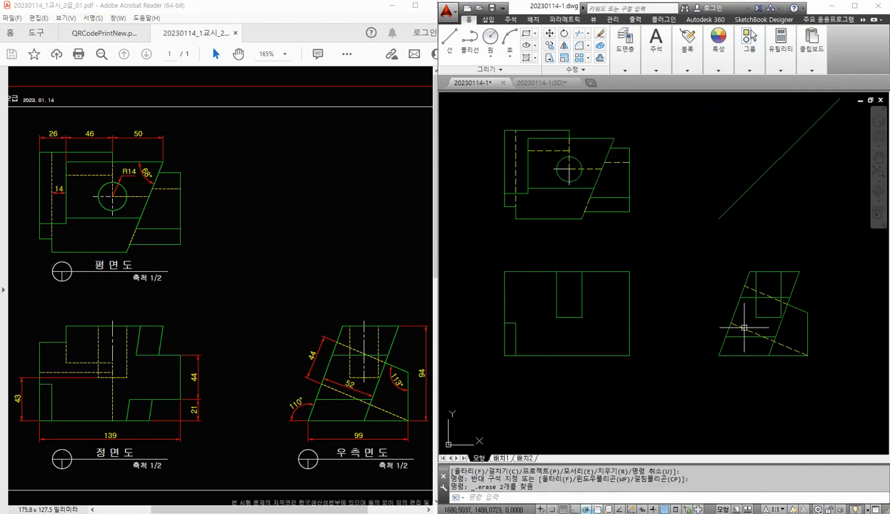
- Draw a vertical line from the lower end of the circle's centerline down to the front view's bottom edge
{"action": "type", "text": "L"}
{"action": "key", "text": "space"}
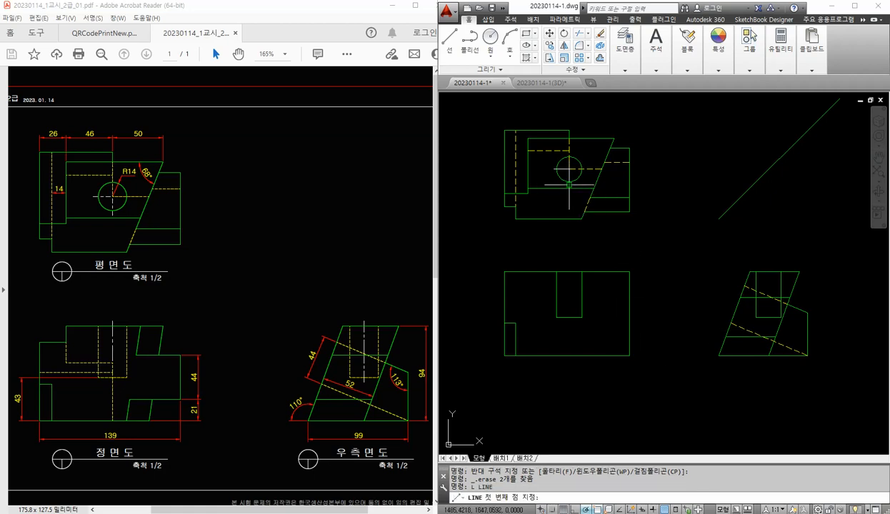
{"action": "left_click", "coordinate": [568, 184]}
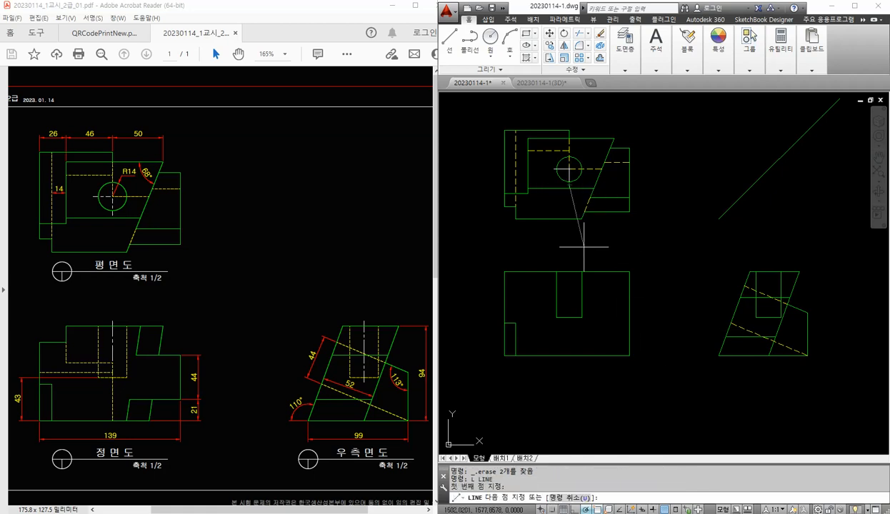
{"action": "left_click", "coordinate": [564, 356]}
{"action": "key", "text": "space"}
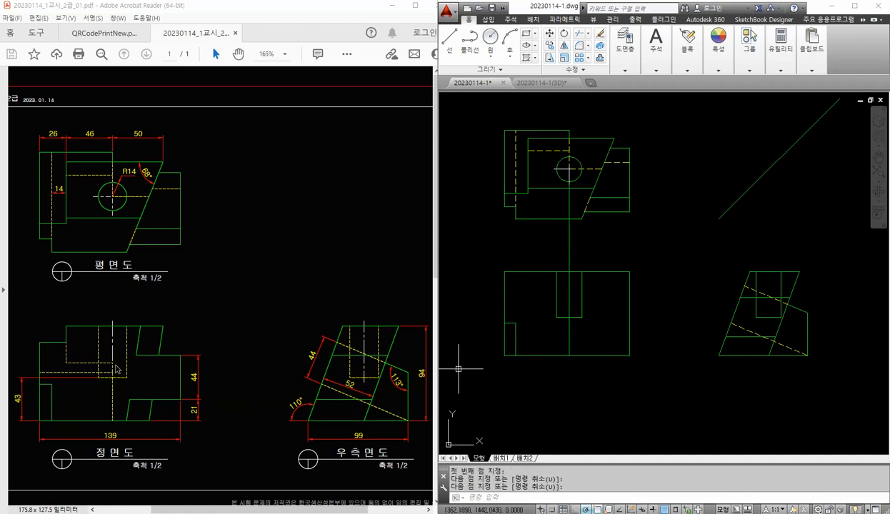
- Trim the vertical center projection line above the front view's top edge
{"action": "type", "text": "tr"}
{"action": "key", "text": "space"}
{"action": "left_click", "coordinate": [599, 271]}
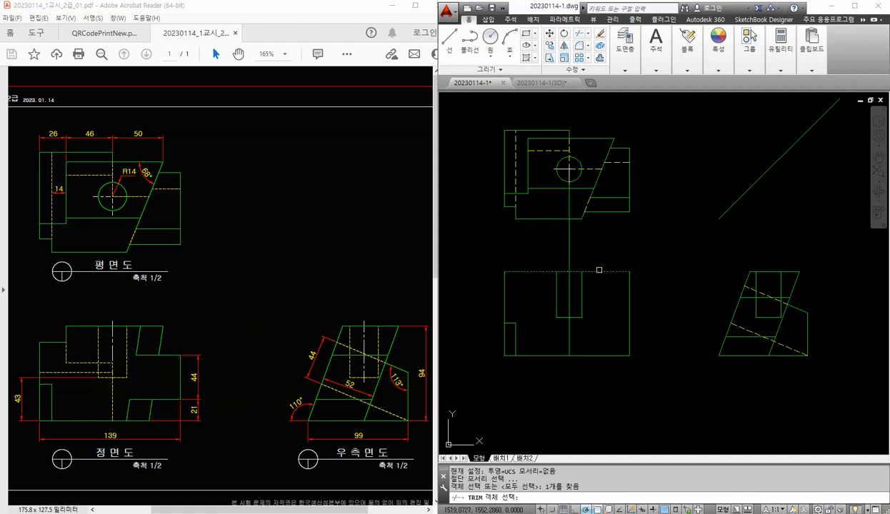
{"action": "key", "text": "space"}
{"action": "left_click", "coordinate": [570, 244]}
{"action": "key", "text": "space"}
- Project the circle's horizontal center axis across to the 45-degree line and down to the hole's bottom in the right side view
{"action": "type", "text": "l"}
{"action": "key", "text": "space"}
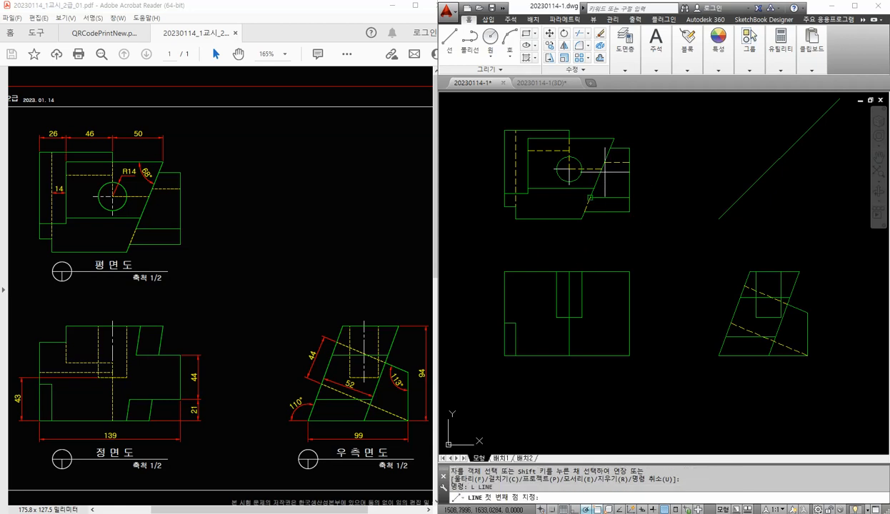
{"action": "left_click", "coordinate": [629, 169]}
{"action": "left_click", "coordinate": [767, 169]}
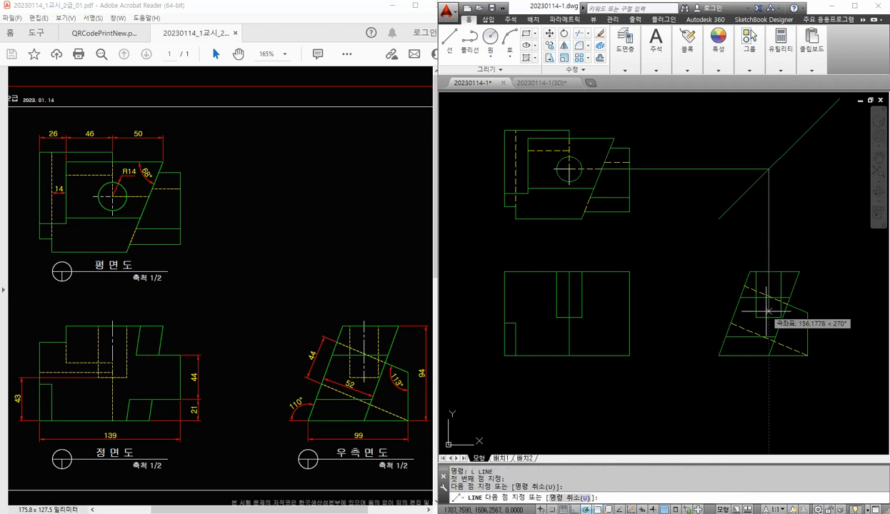
{"action": "left_click", "coordinate": [767, 271]}
{"action": "key", "text": "space"}
- Trim the center projection line above the right side view's top edge and erase its horizontal part
{"action": "type", "text": "tr"}
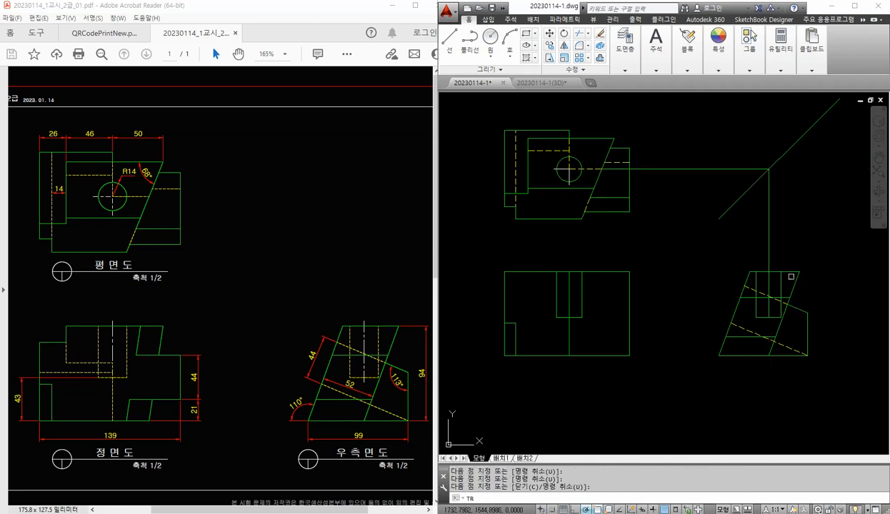
{"action": "key", "text": "space"}
{"action": "left_click", "coordinate": [790, 272]}
{"action": "key", "text": "space"}
{"action": "left_click", "coordinate": [789, 253]}
{"action": "left_click", "coordinate": [746, 221]}
{"action": "key", "text": "space"}
{"action": "left_click", "coordinate": [711, 192]}
{"action": "left_click", "coordinate": [684, 153]}
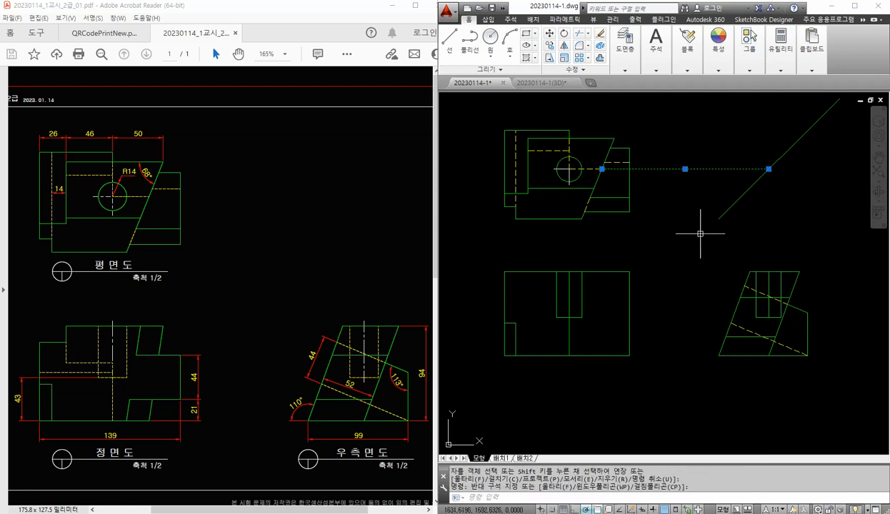
{"action": "key", "text": "Delete"}
{"action": "middle_click_drag", "start_coordinate": [793, 250], "coordinate": [786, 264]}
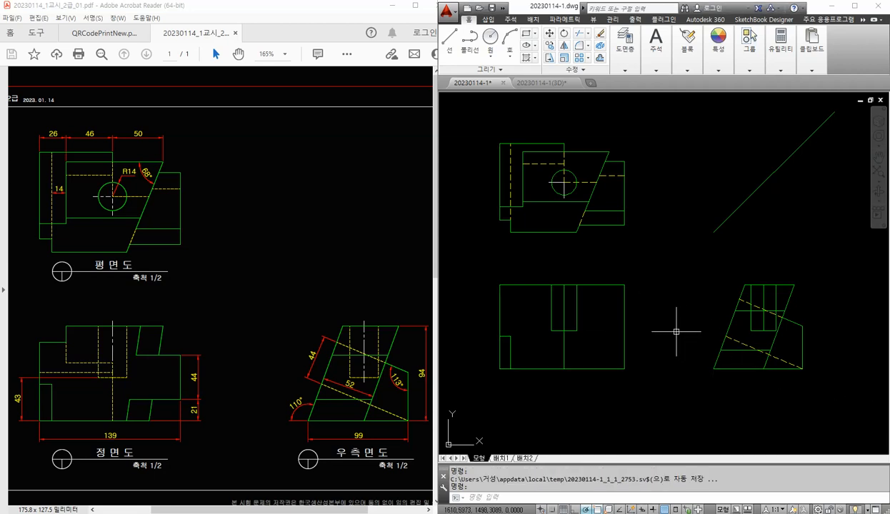
{"action": "scroll", "coordinate": [756, 324], "scroll_direction": "up", "scroll_amount": 5}
{"action": "scroll", "coordinate": [758, 327], "scroll_direction": "down", "scroll_amount": 5}
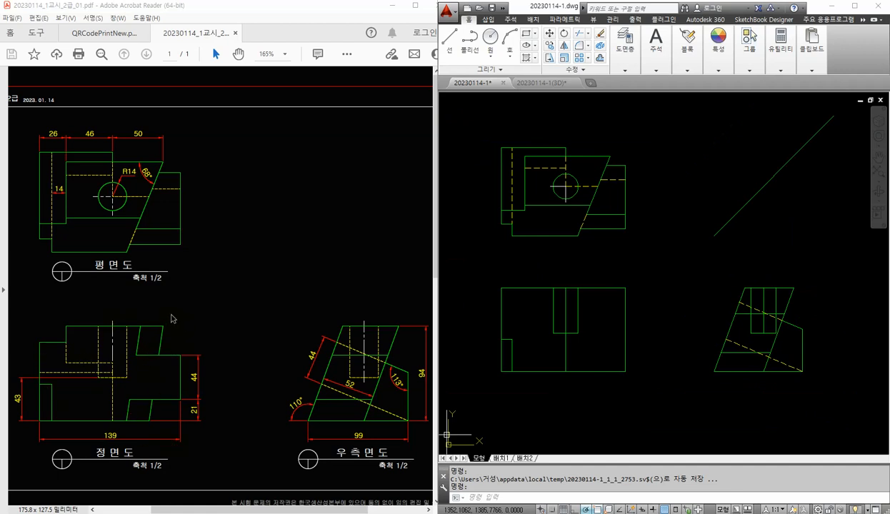
{"action": "left_click", "coordinate": [688, 281]}
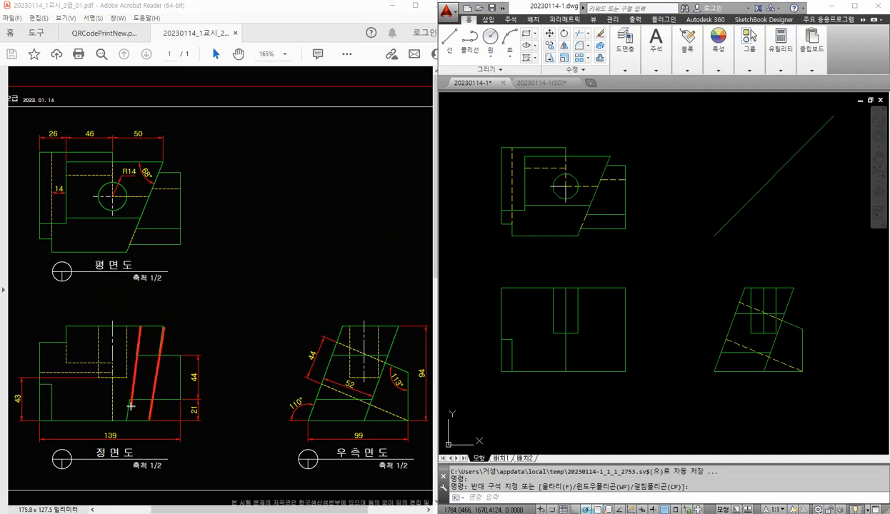
{"action": "left_click_drag", "start_coordinate": [131, 406], "coordinate": [130, 420]}
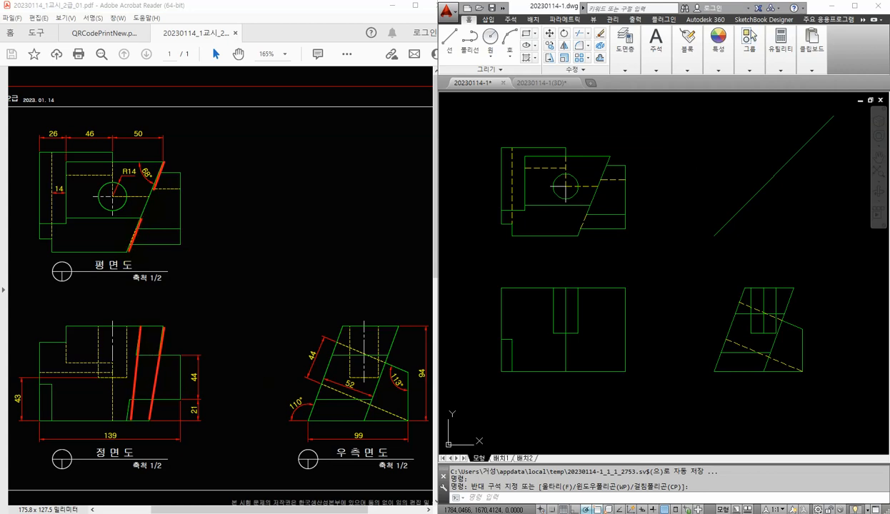
- Draw a vertical line from the upper end of the top view's slanted edge down to the front view's top edge
{"action": "type", "text": "l"}
{"action": "key", "text": "Return"}
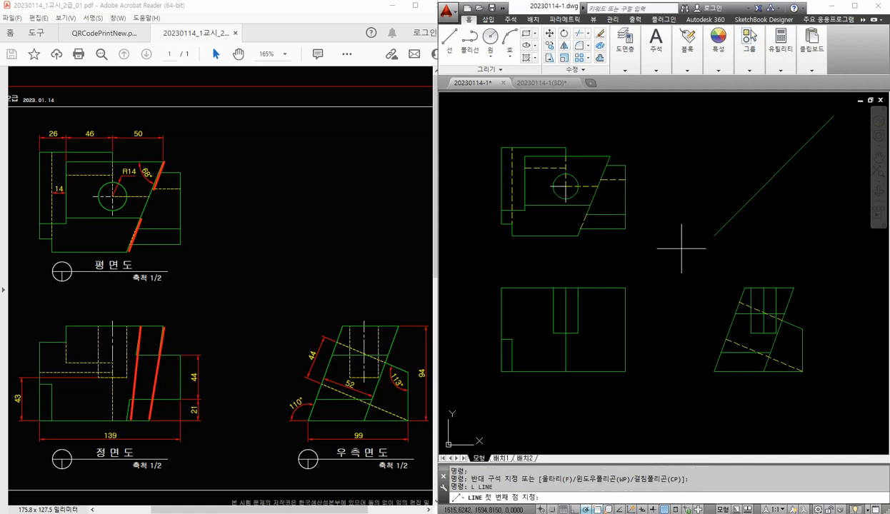
{"action": "left_click", "coordinate": [609, 155]}
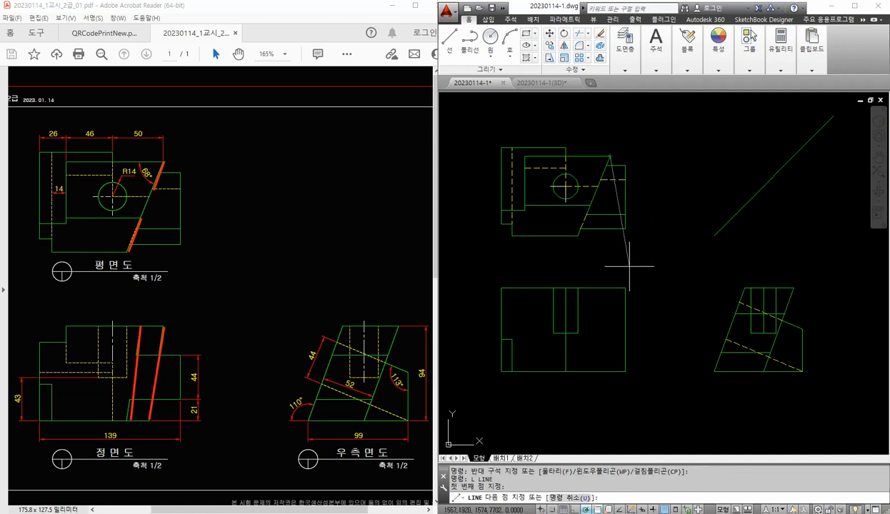
{"action": "left_click", "coordinate": [610, 288]}
{"action": "key", "text": "Return"}
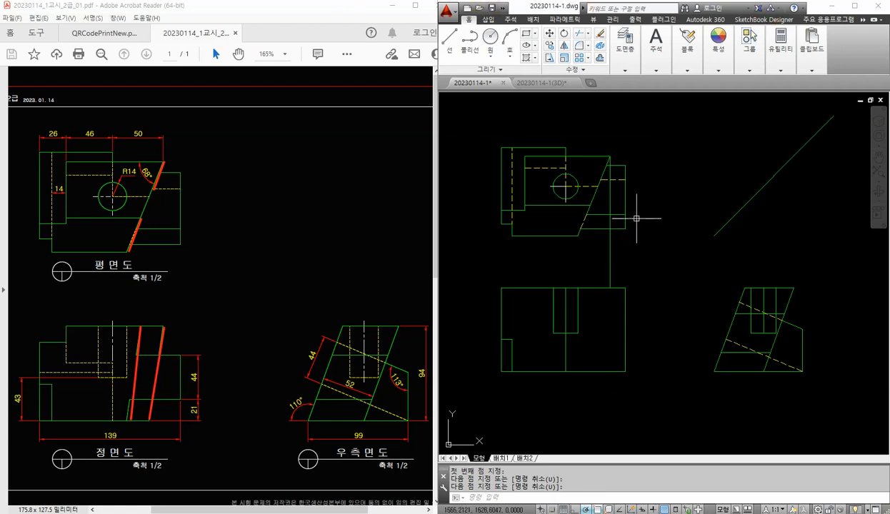
- Draw a line from the slanted edge's intersection with the right dashed line down to the front view's bottom edge, ending at the first projection's foot
{"action": "type", "text": "l"}
{"action": "key", "text": "Return"}
{"action": "left_click", "coordinate": [600, 216]}
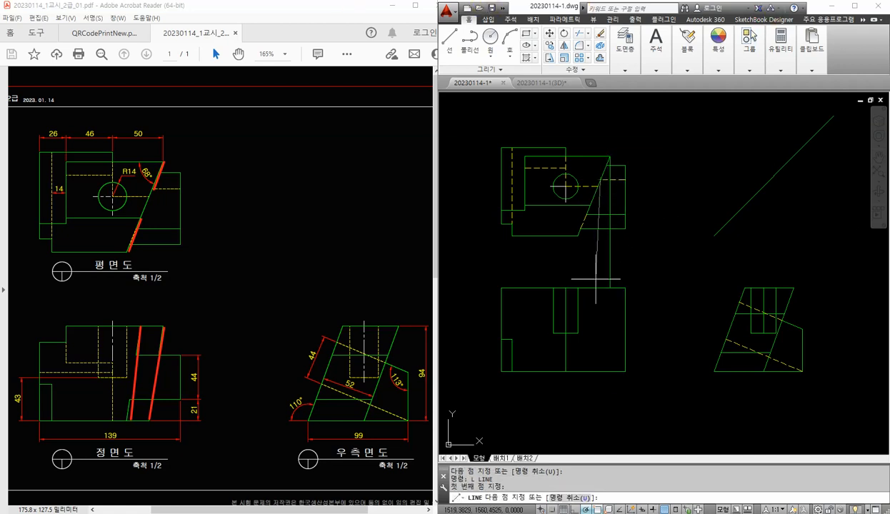
{"action": "left_click", "coordinate": [601, 370]}
{"action": "left_click", "coordinate": [610, 288]}
{"action": "key", "text": "Return"}
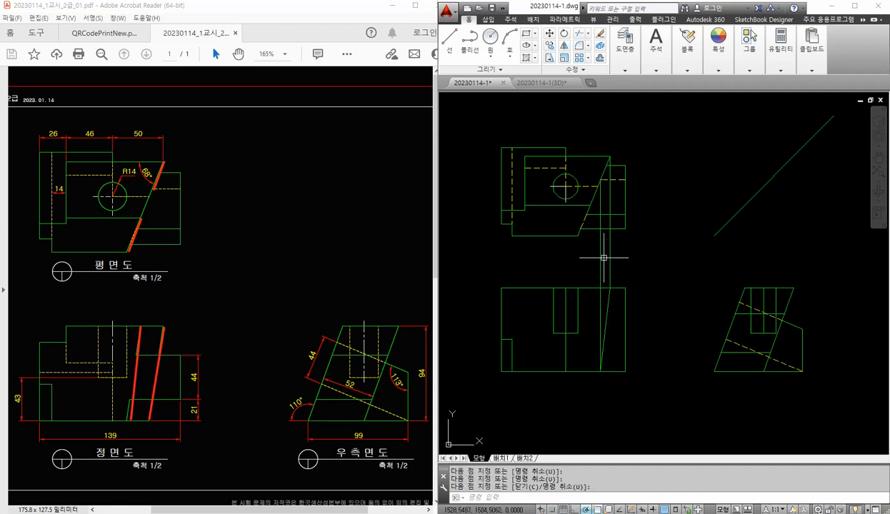
- Draw a vertical line from where the top view's inner horizontal edge meets the slanted edge down to the front view's top edge
{"action": "key", "text": "Return"}
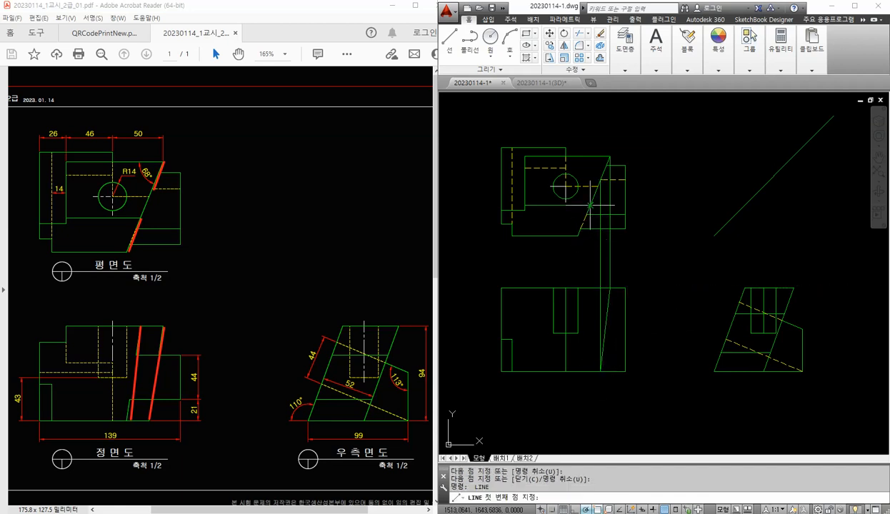
{"action": "left_click", "coordinate": [590, 205]}
{"action": "left_click", "coordinate": [590, 287]}
{"action": "key", "text": "Return"}
- Draw a line from the lower end of the top view's slanted edge to the front view's bottom edge, ending at the inner projection's foot
{"action": "key", "text": "Return"}
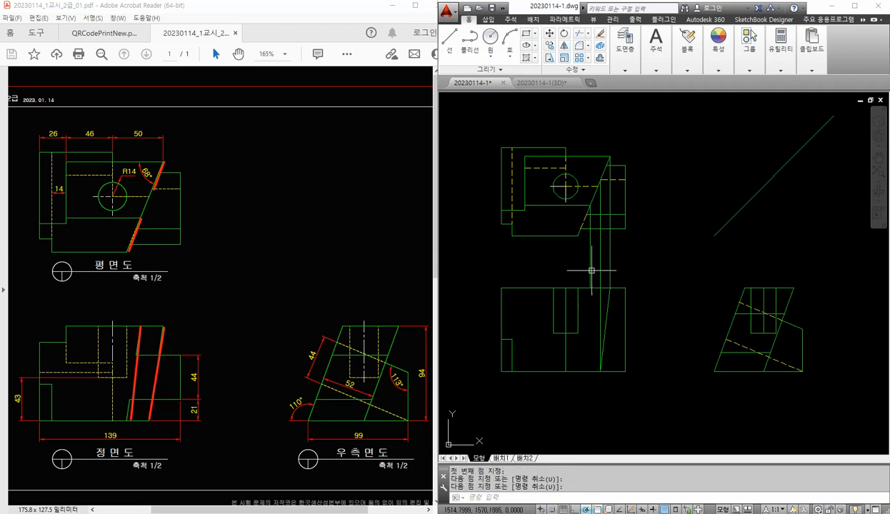
{"action": "left_click", "coordinate": [579, 235]}
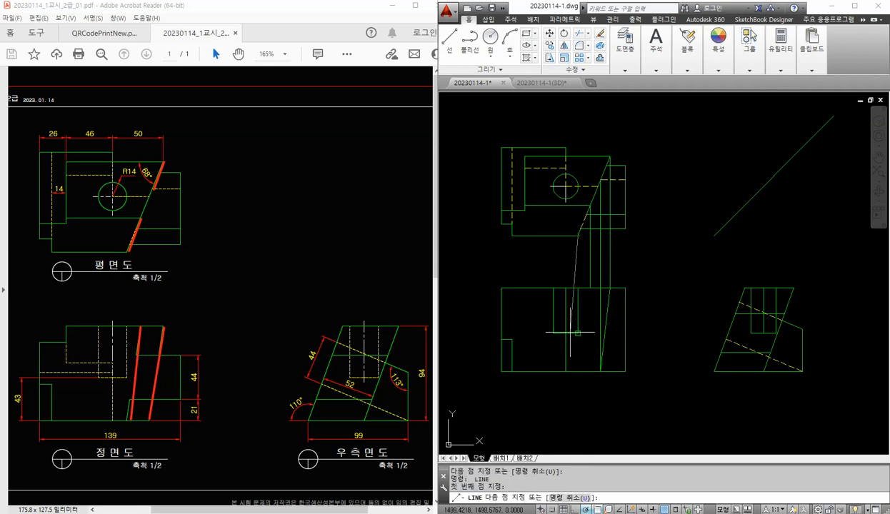
{"action": "left_click", "coordinate": [578, 371]}
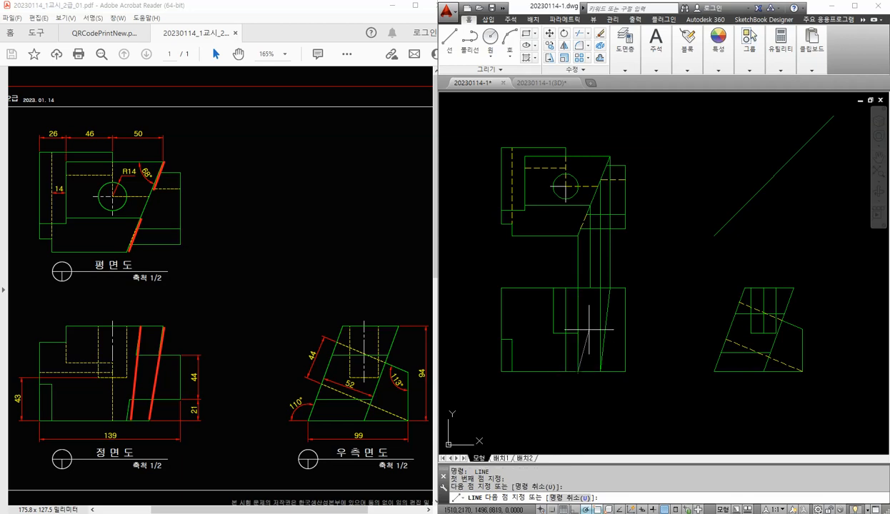
{"action": "left_click", "coordinate": [591, 288]}
{"action": "key", "text": "Return"}
- Erase the four vertical projection lines running between the top view and the front view
{"action": "scroll", "coordinate": [578, 338], "scroll_direction": "up", "scroll_amount": 4}
{"action": "scroll", "coordinate": [577, 318], "scroll_direction": "up", "scroll_amount": 3}
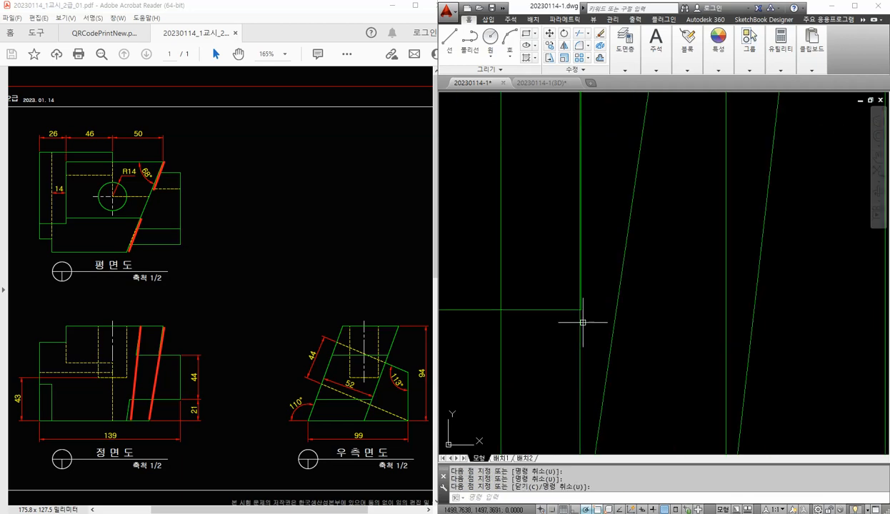
{"action": "scroll", "coordinate": [577, 313], "scroll_direction": "up", "scroll_amount": 3}
{"action": "scroll", "coordinate": [577, 290], "scroll_direction": "down", "scroll_amount": 5}
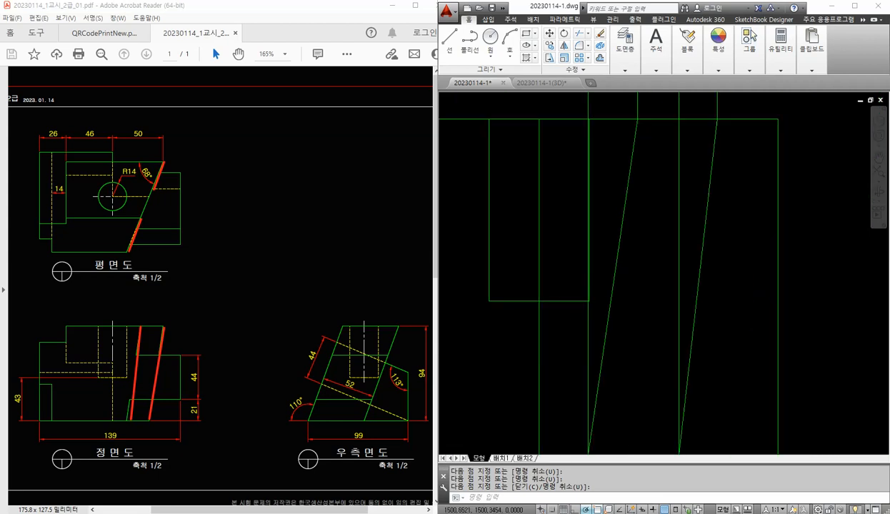
{"action": "mouse_move", "coordinate": [582, 288]}
{"action": "middle_mouse_down"}
{"action": "mouse_move", "coordinate": [584, 222]}
{"action": "mouse_move", "coordinate": [572, 258]}
{"action": "middle_mouse_up"}
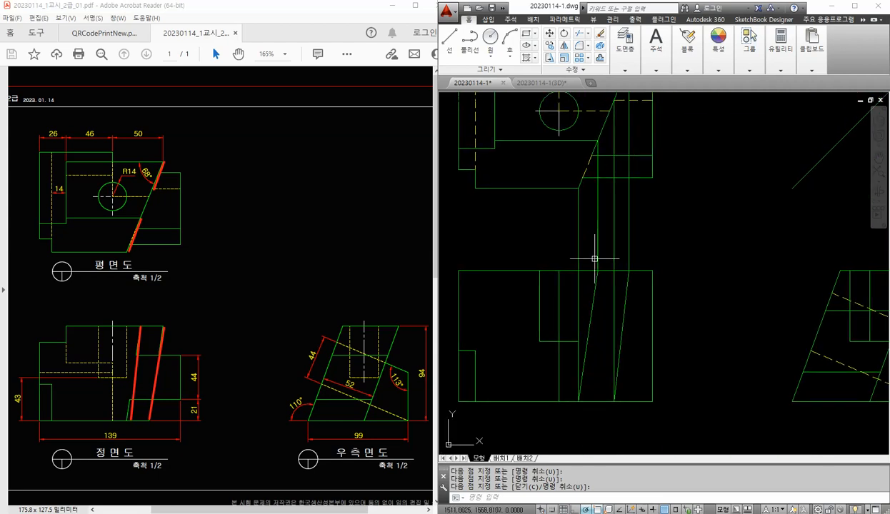
{"action": "left_click", "coordinate": [660, 233]}
{"action": "left_click", "coordinate": [517, 223]}
{"action": "key", "text": "Delete"}
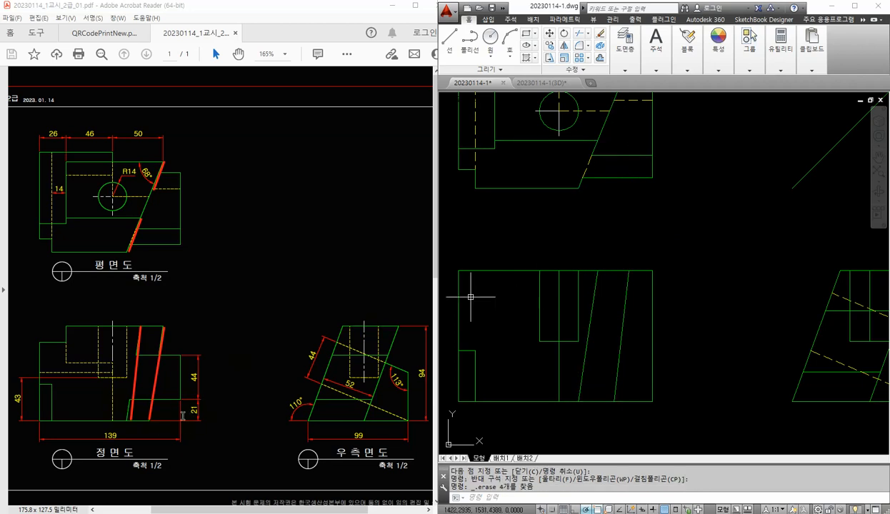
- Offset the front view's bottom edge 21 upward
{"action": "type", "text": "o"}
{"action": "key", "text": "Return"}
{"action": "type", "text": "21"}
{"action": "key", "text": "Return"}
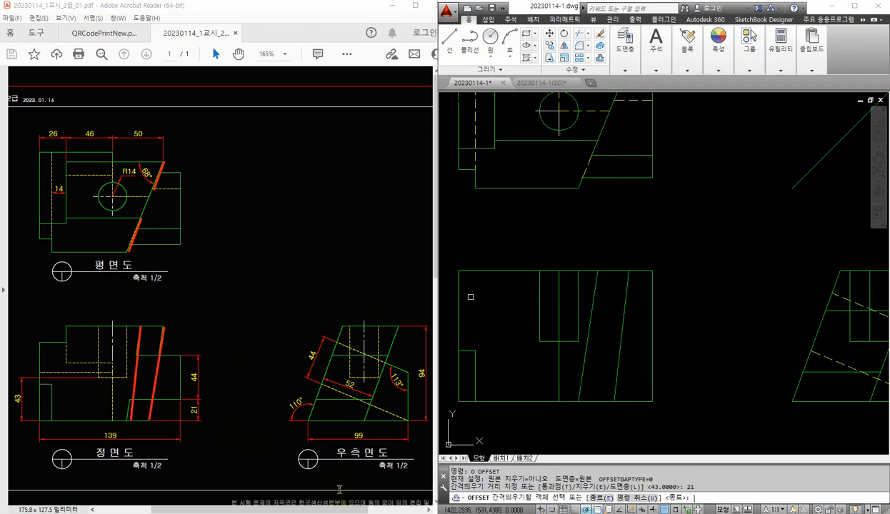
{"action": "left_click", "coordinate": [633, 401]}
{"action": "left_click", "coordinate": [643, 379]}
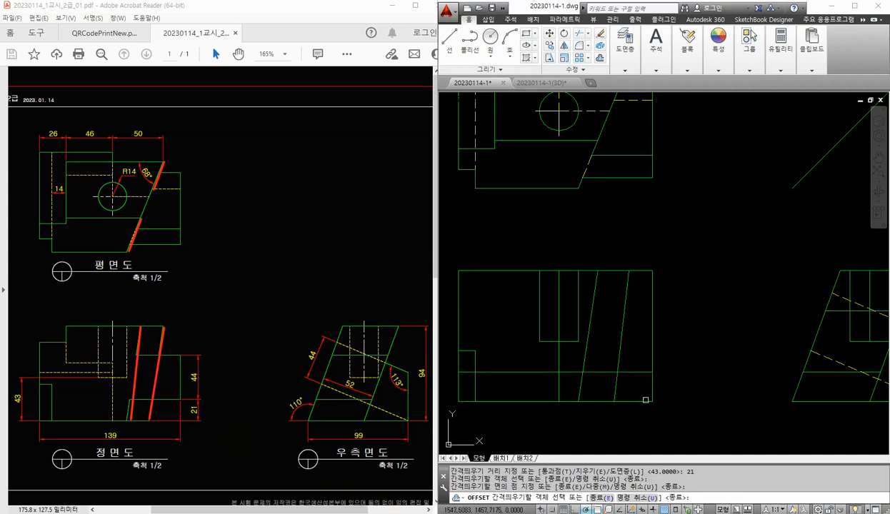
- Offset the new horizontal line in the front view 44 upward
{"action": "key", "text": "Return"}
{"action": "key", "text": "Return"}
{"action": "type", "text": "44"}
{"action": "key", "text": "Return"}
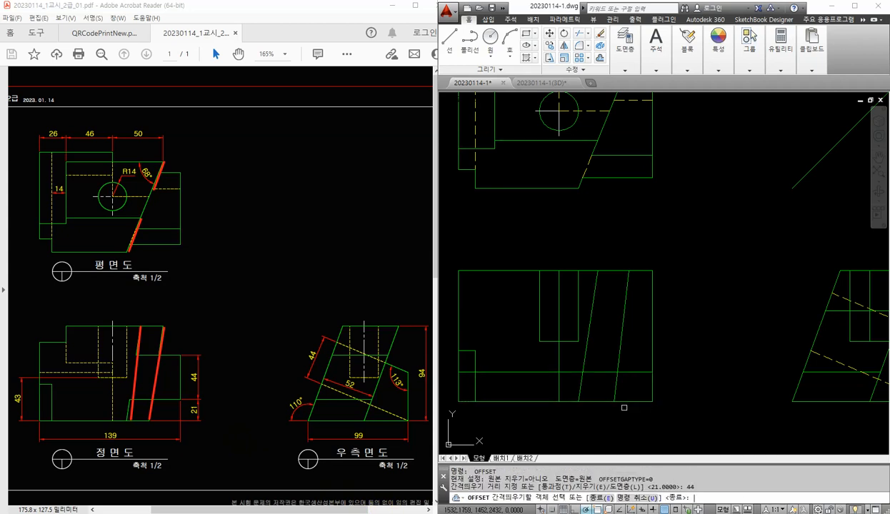
{"action": "left_click", "coordinate": [639, 371]}
{"action": "left_click", "coordinate": [640, 326]}
{"action": "key", "text": "Return"}
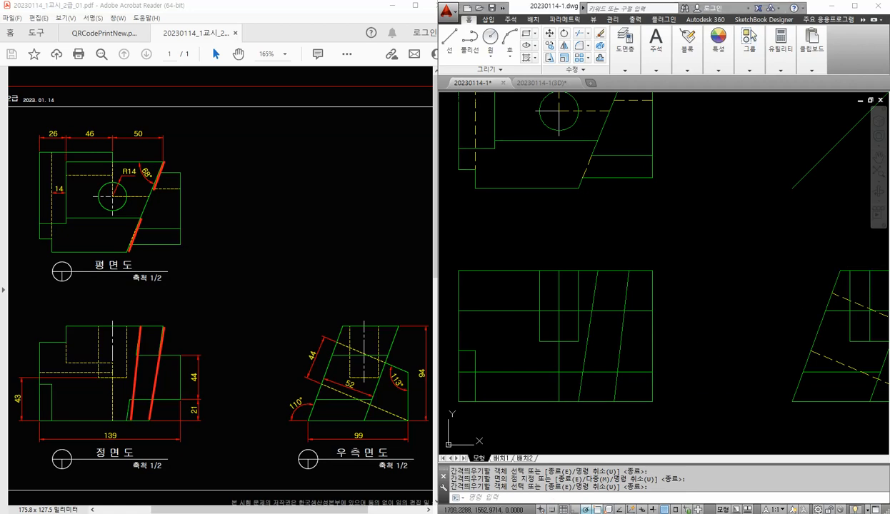
{"action": "key", "text": "Escape"}
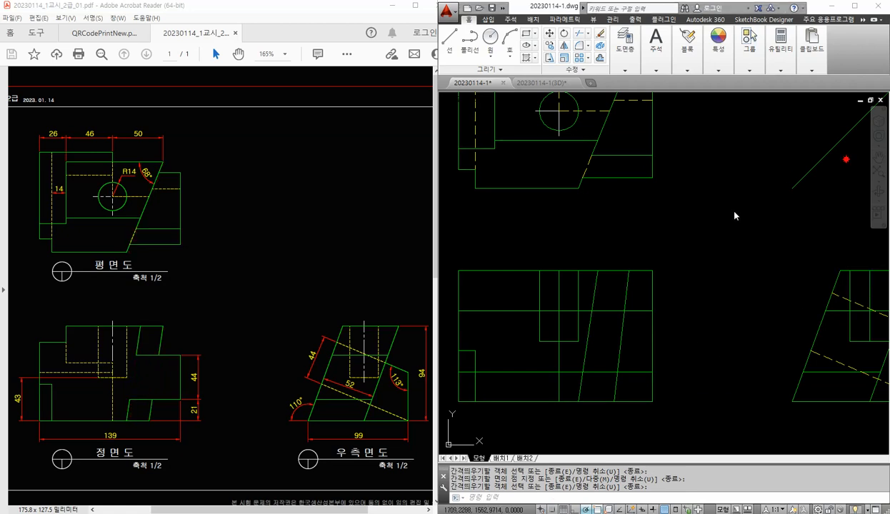
- Trim away the front view's upper and lower right corners outside the outer slanted line and the two offset lines
{"action": "type", "text": "tr"}
{"action": "key", "text": "space"}
{"action": "key", "text": "space"}
{"action": "left_click", "coordinate": [662, 294]}
{"action": "left_click", "coordinate": [642, 264]}
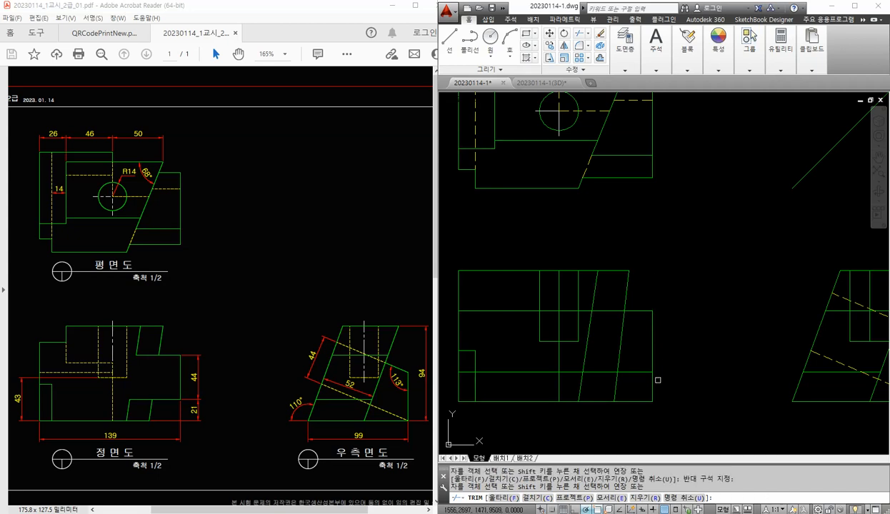
{"action": "left_click", "coordinate": [656, 434]}
{"action": "left_click", "coordinate": [633, 392]}
{"action": "key", "text": "space"}
- Trim both horizontal offset lines in the front view back to the inner slanted line, removing their left portions
{"action": "key", "text": "space"}
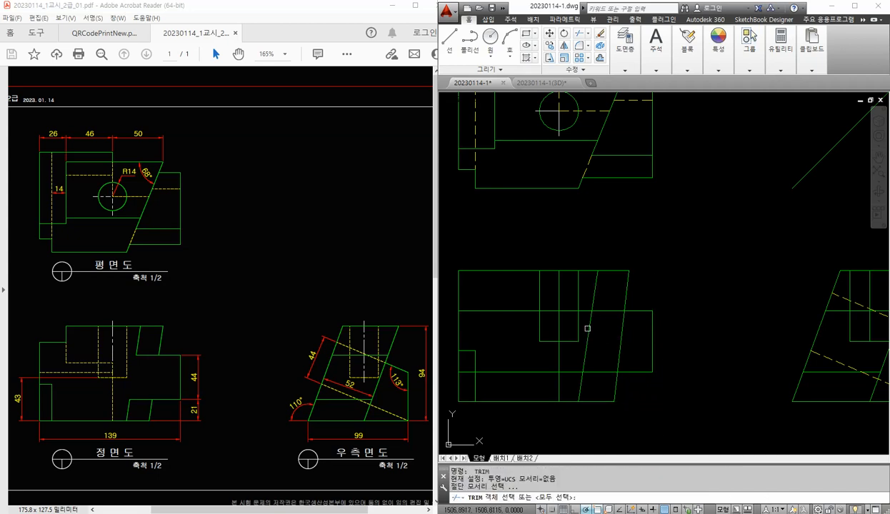
{"action": "left_click", "coordinate": [588, 327]}
{"action": "key", "text": "space"}
{"action": "left_click", "coordinate": [585, 312]}
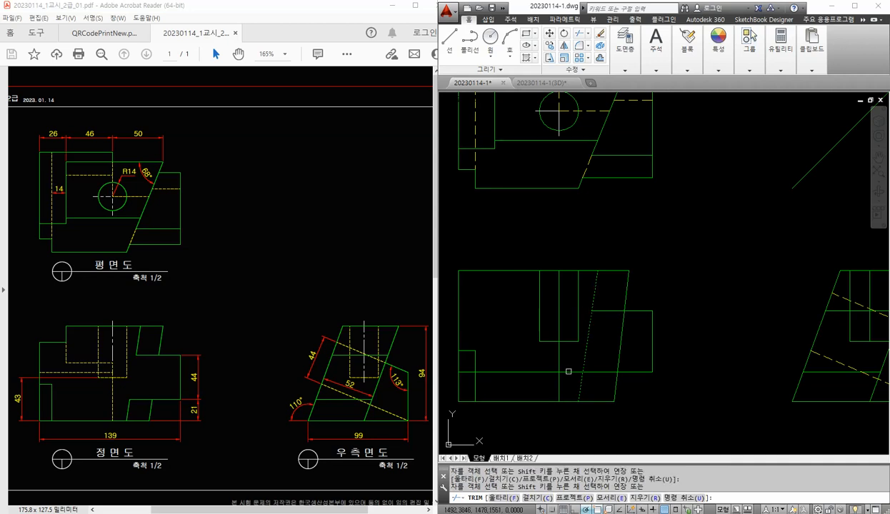
{"action": "key", "text": "space"}
- Trim the middle portions of both slanted lines between the two horizontal offset lines in the front view
{"action": "key", "text": "space"}
{"action": "key", "text": "space"}
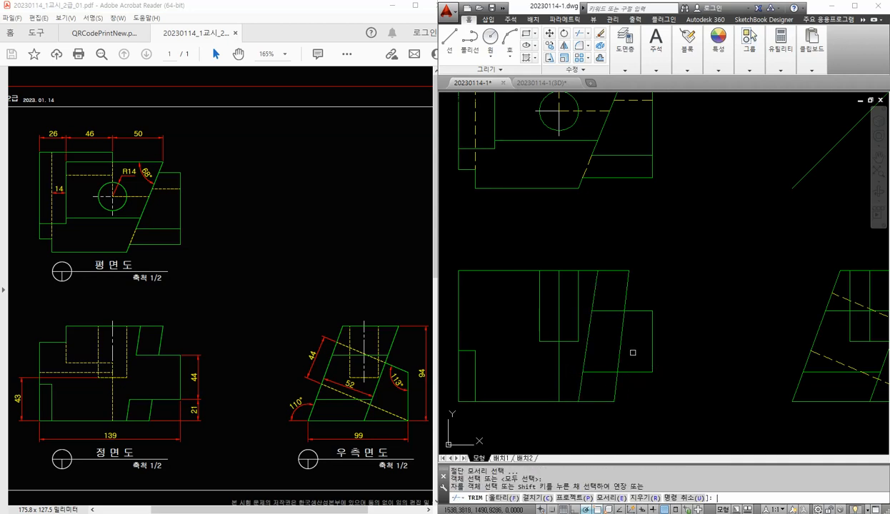
{"action": "left_click", "coordinate": [632, 334]}
{"action": "left_click", "coordinate": [586, 350]}
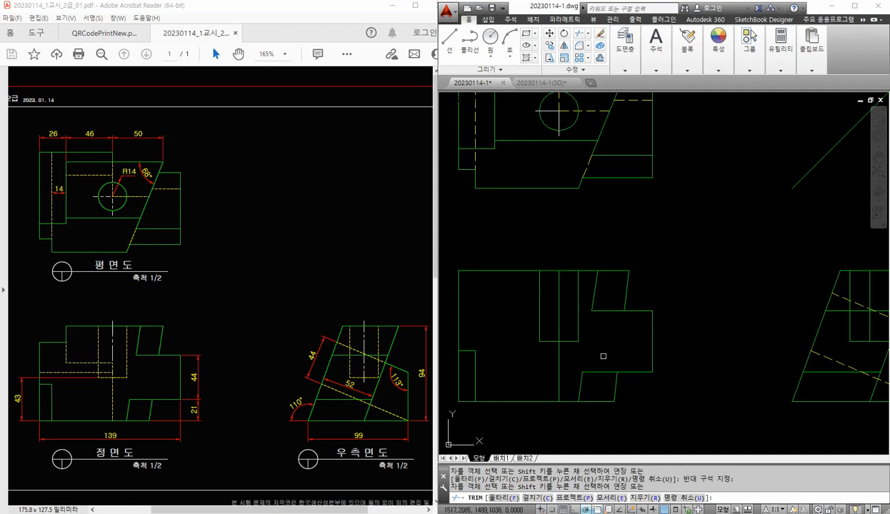
{"action": "key", "text": "space"}
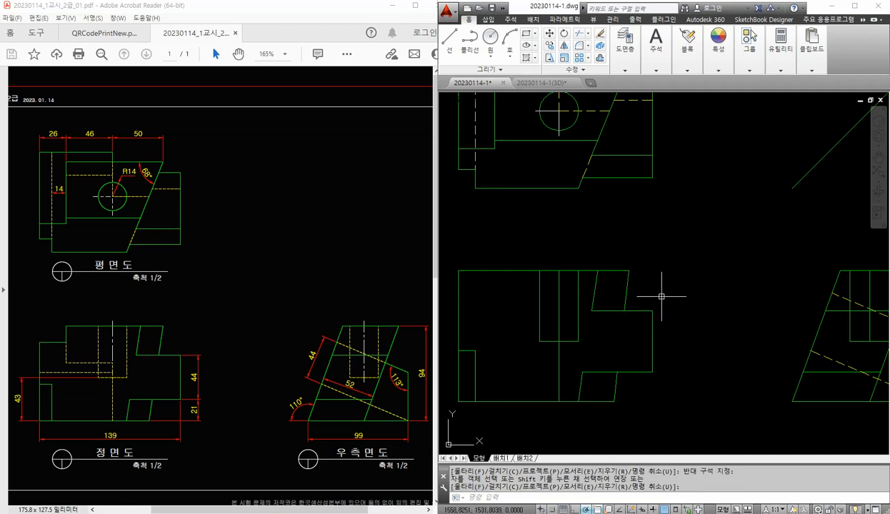
{"action": "mouse_move", "coordinate": [680, 284]}
{"action": "middle_mouse_down"}
{"action": "mouse_move", "coordinate": [666, 314]}
{"action": "mouse_move", "coordinate": [640, 320]}
{"action": "middle_mouse_up"}
{"action": "type", "text": "l"}
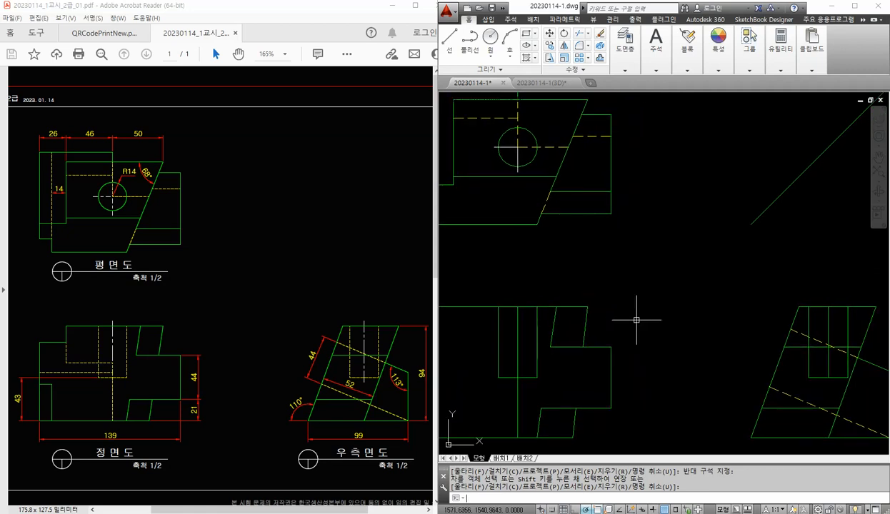
{"action": "key", "text": "space"}
{"action": "left_click", "coordinate": [583, 345]}
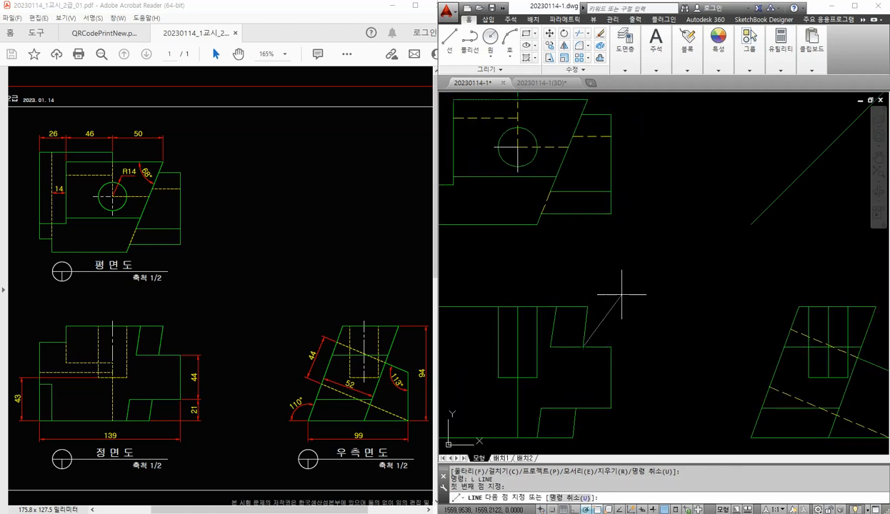
{"action": "key", "text": "space"}
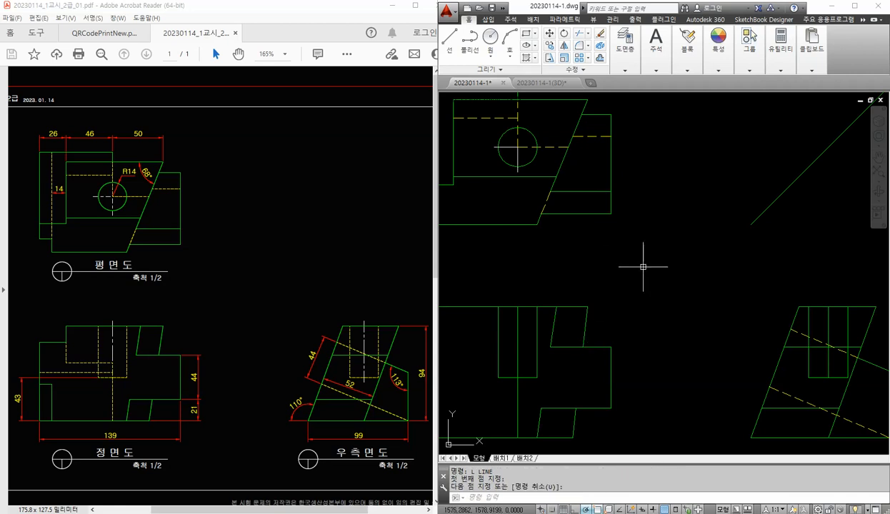
- Draw a vertical line from the upper end of the top view's slanted edge to the front view's upper right corner
{"action": "middle_click_drag", "start_coordinate": [657, 267], "coordinate": [632, 260]}
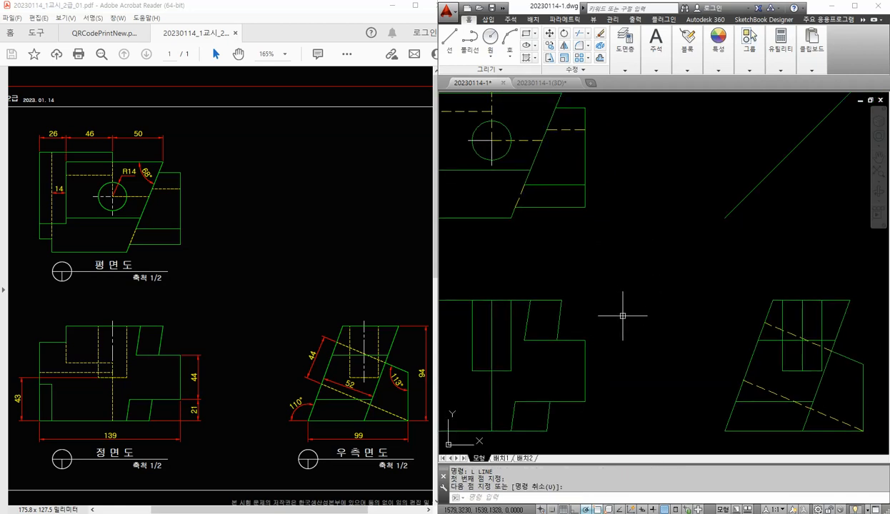
{"action": "mouse_move", "coordinate": [611, 310]}
{"action": "middle_mouse_down"}
{"action": "mouse_move", "coordinate": [646, 299]}
{"action": "mouse_move", "coordinate": [649, 273]}
{"action": "mouse_move", "coordinate": [645, 293]}
{"action": "middle_mouse_up"}
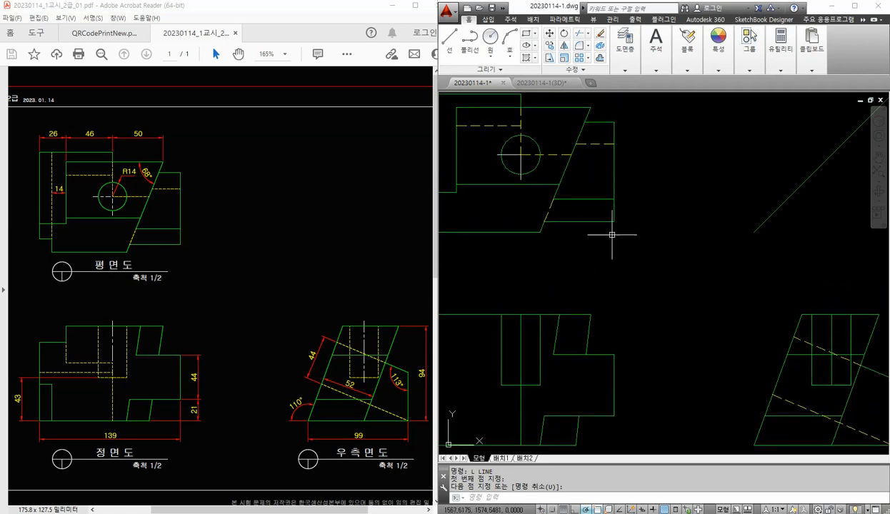
{"action": "type", "text": "L"}
{"action": "key", "text": "Return"}
{"action": "left_click", "coordinate": [590, 107]}
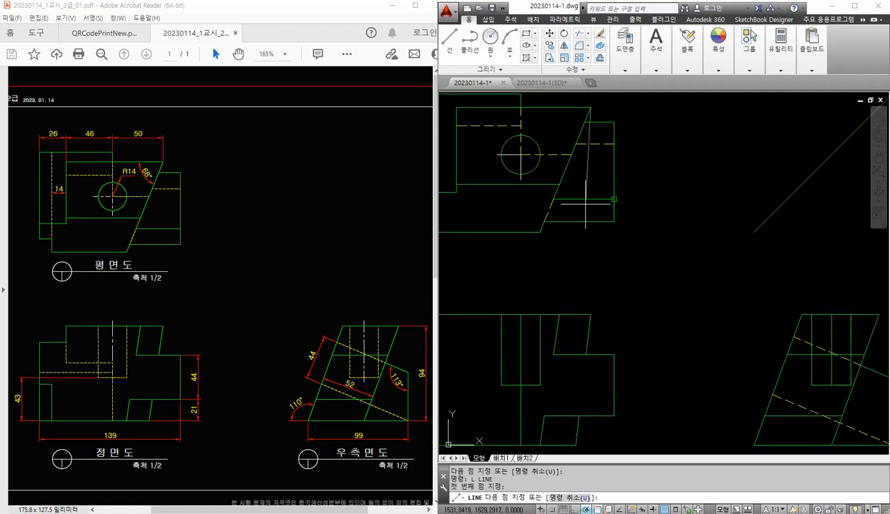
{"action": "left_click", "coordinate": [591, 314]}
{"action": "key", "text": "Return"}
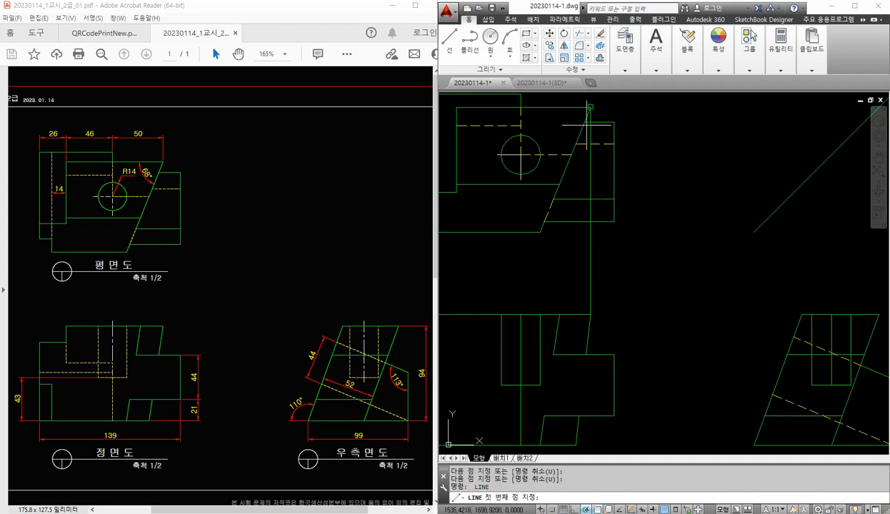
{"action": "key", "text": "Return"}
{"action": "left_click", "coordinate": [584, 122]}
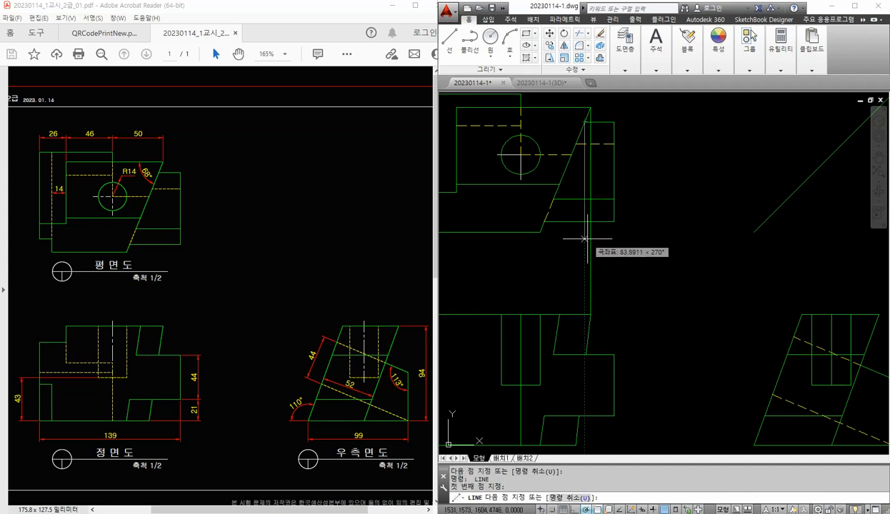
{"action": "key", "text": "Return"}
- Draw a line from the slanted edge's intersection with the right dashed line down to the front view's bottom edge, ending at its upper right corner
{"action": "key", "text": "Return"}
{"action": "left_click", "coordinate": [577, 144]}
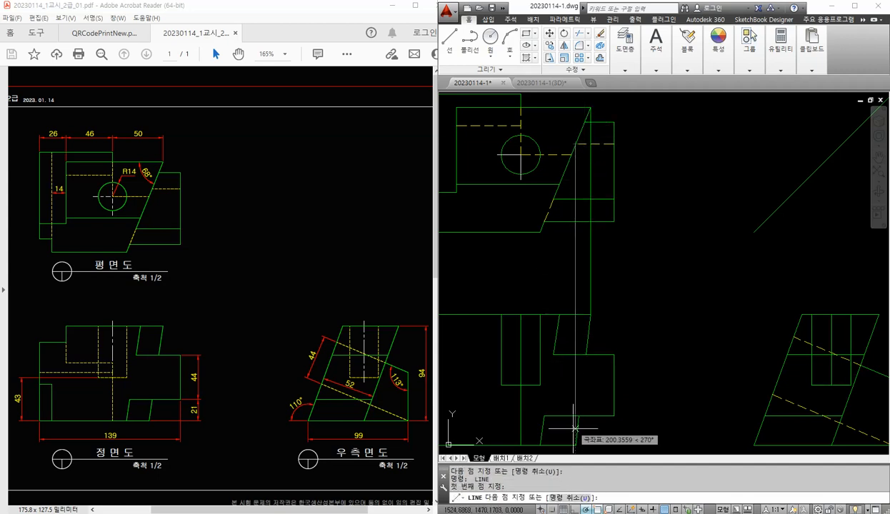
{"action": "left_click", "coordinate": [589, 314]}
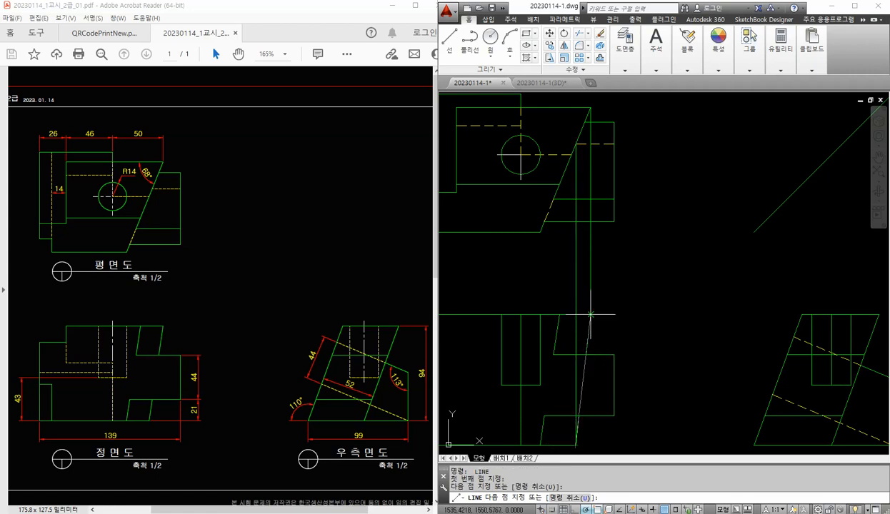
{"action": "key", "text": "Return"}
- Draw a line from the foot of the front view's upper right slanted edge across to the right side view's slanted edge and up to the diagonal miter line
{"action": "key", "text": "Return"}
{"action": "left_click", "coordinate": [590, 355]}
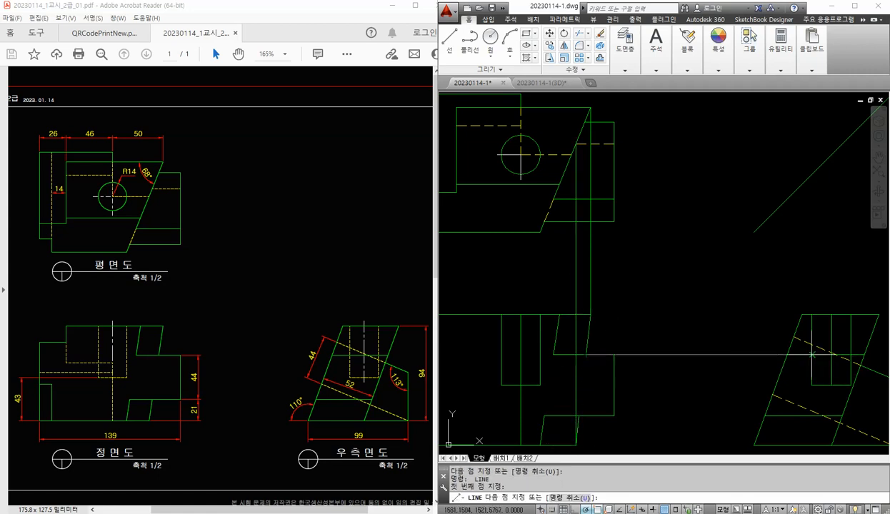
{"action": "left_click", "coordinate": [865, 355]}
{"action": "middle_click_drag", "start_coordinate": [866, 278], "coordinate": [843, 278]}
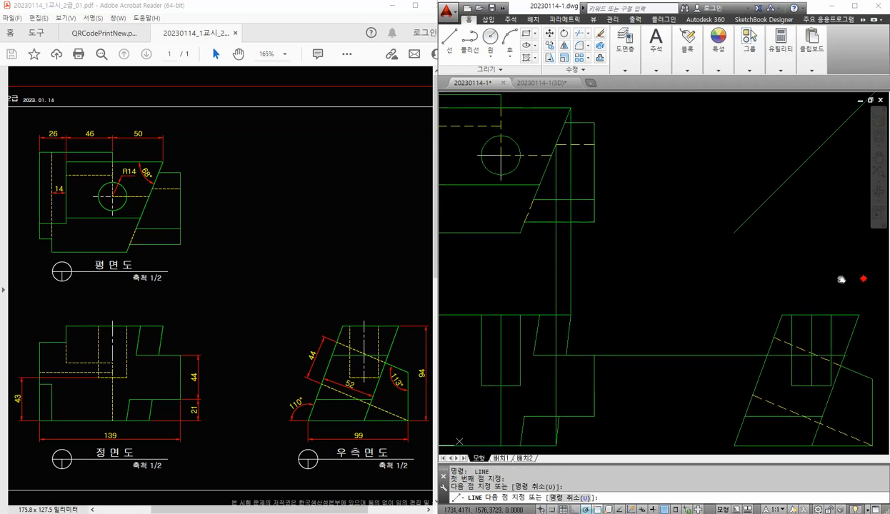
{"action": "left_click", "coordinate": [841, 123]}
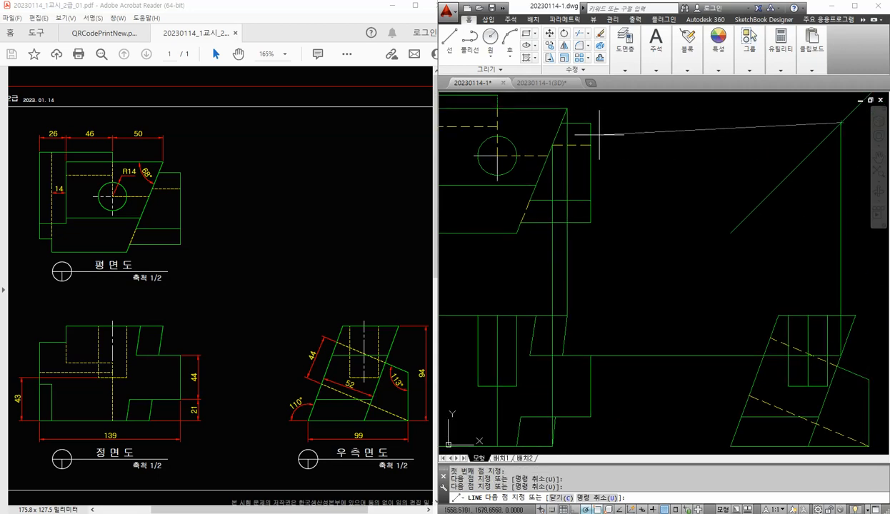
- Continue the projection from the miter line back to the top view's slanted edge and down past the front view's right step
{"action": "left_click", "coordinate": [561, 122]}
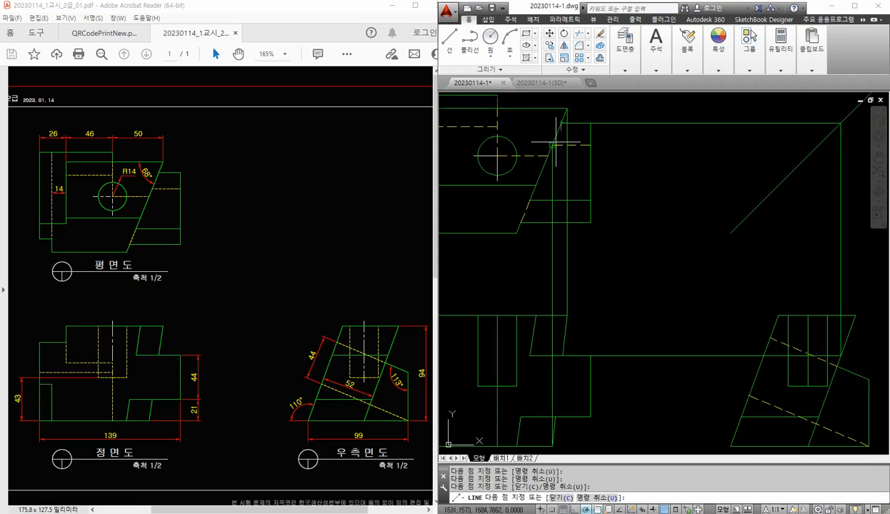
{"action": "left_click", "coordinate": [561, 386]}
{"action": "key", "text": "space"}
{"action": "scroll", "coordinate": [567, 378], "scroll_direction": "up", "scroll_amount": 2}
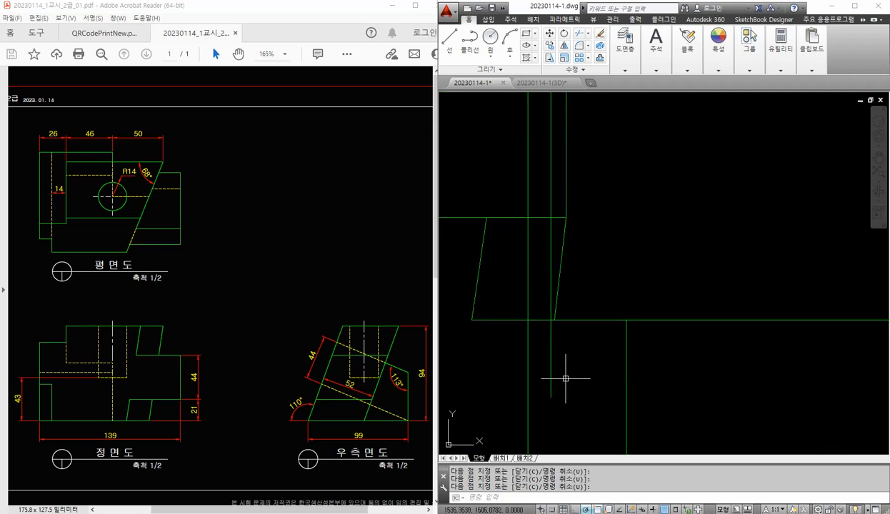
{"action": "scroll", "coordinate": [565, 379], "scroll_direction": "down", "scroll_amount": 4}
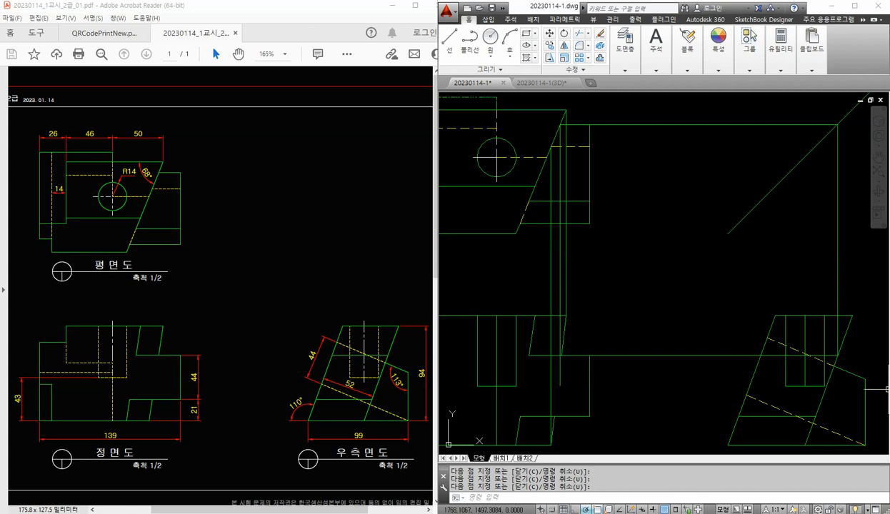
- Erase the projection lines connecting the top, front and right side views
{"action": "scroll", "coordinate": [651, 329], "scroll_direction": "down", "scroll_amount": 2}
{"action": "left_click", "coordinate": [763, 293]}
{"action": "left_click", "coordinate": [560, 285]}
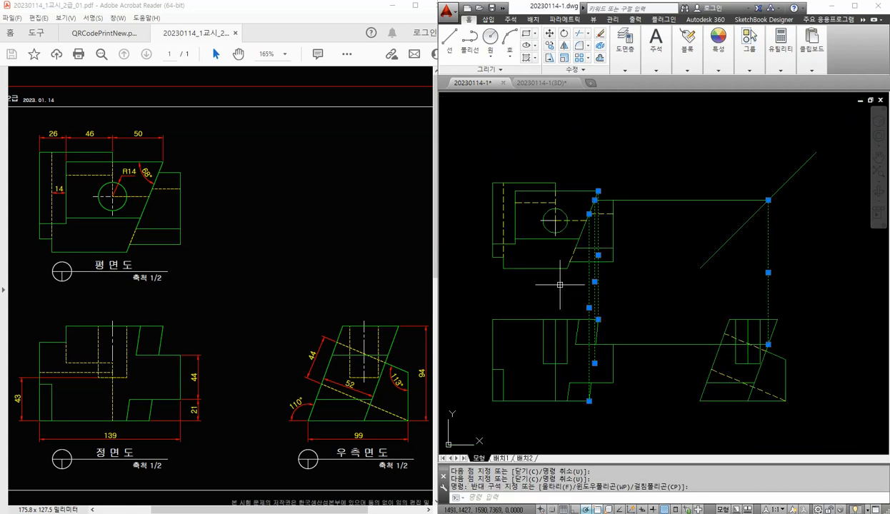
{"action": "left_click", "coordinate": [659, 367]}
{"action": "left_click", "coordinate": [626, 174]}
{"action": "key", "text": "Delete"}
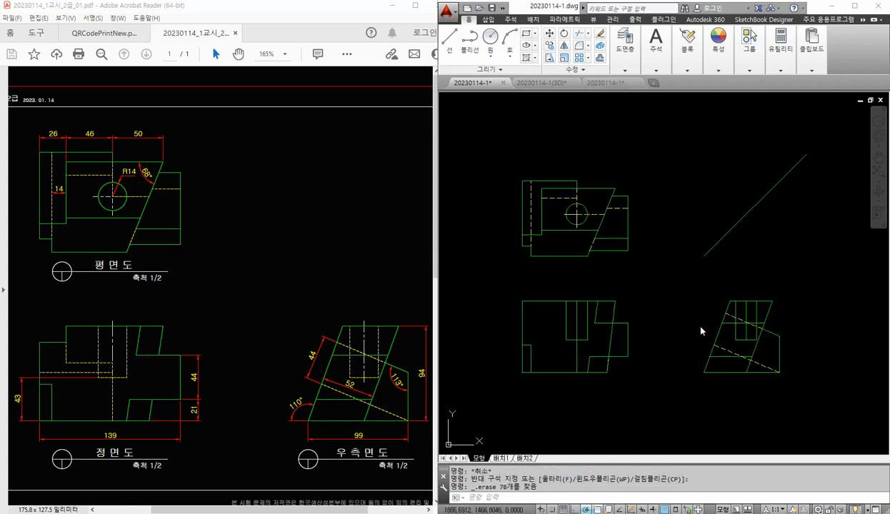
- Erase the long slanted line from the front view's upper right corner to its bottom edge
{"action": "scroll", "coordinate": [647, 297], "scroll_direction": "up", "scroll_amount": 1}
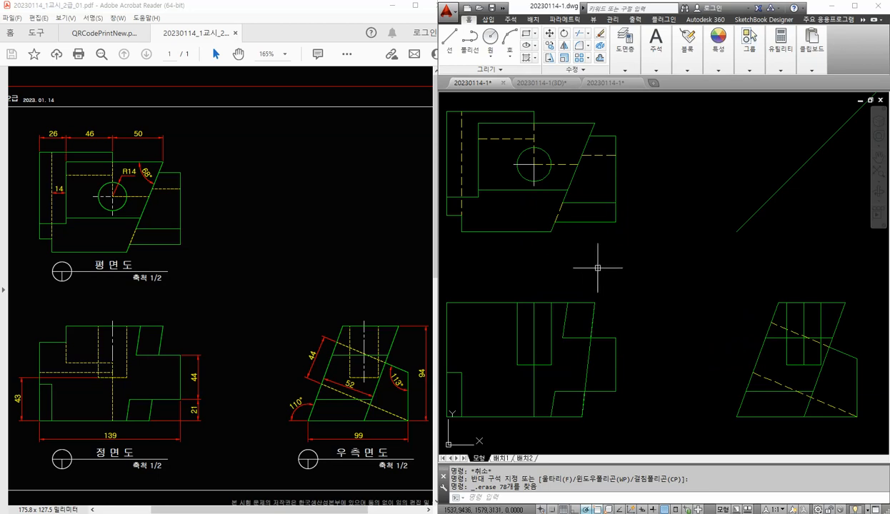
{"action": "middle_click_drag", "start_coordinate": [597, 263], "coordinate": [607, 256]}
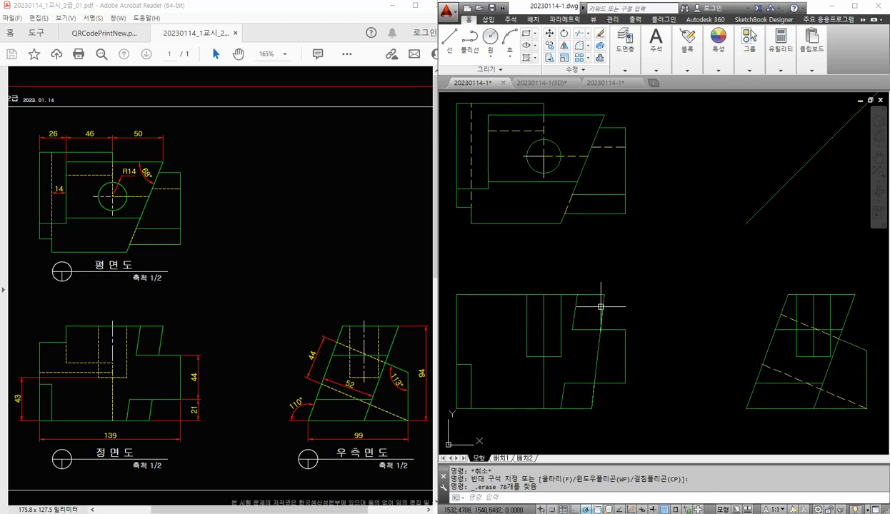
{"action": "left_click", "coordinate": [601, 329]}
{"action": "key", "text": "Delete"}
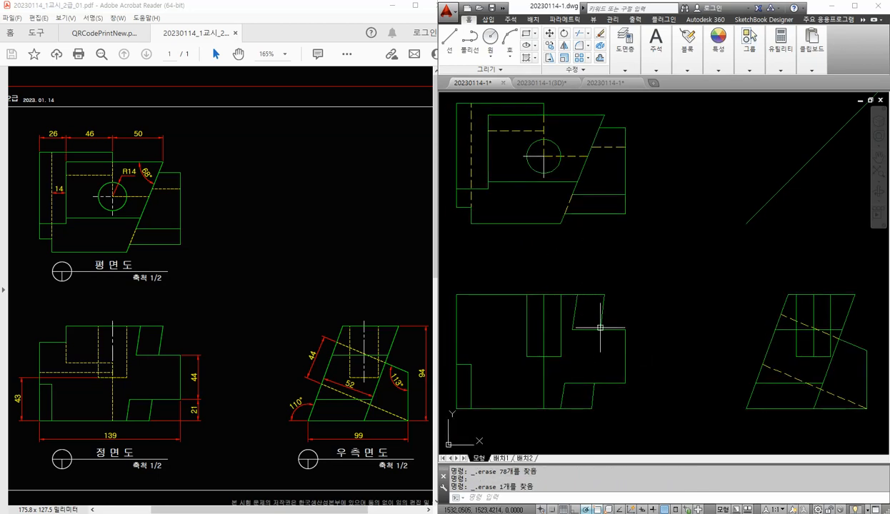
- Draw a vertical line from the upper end of the top view's slanted edge to the front view's upper right corner
{"action": "key", "text": "Escape"}
{"action": "type", "text": "l"}
{"action": "key", "text": "Return"}
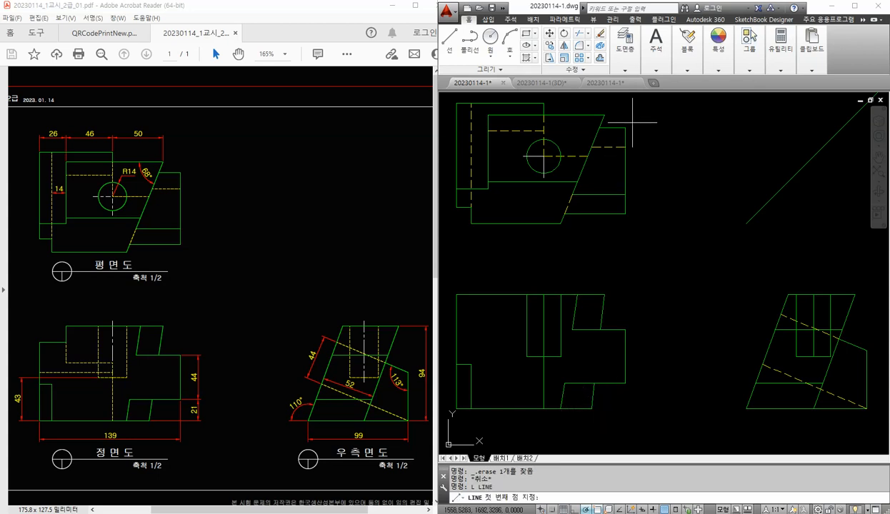
{"action": "left_click", "coordinate": [604, 115]}
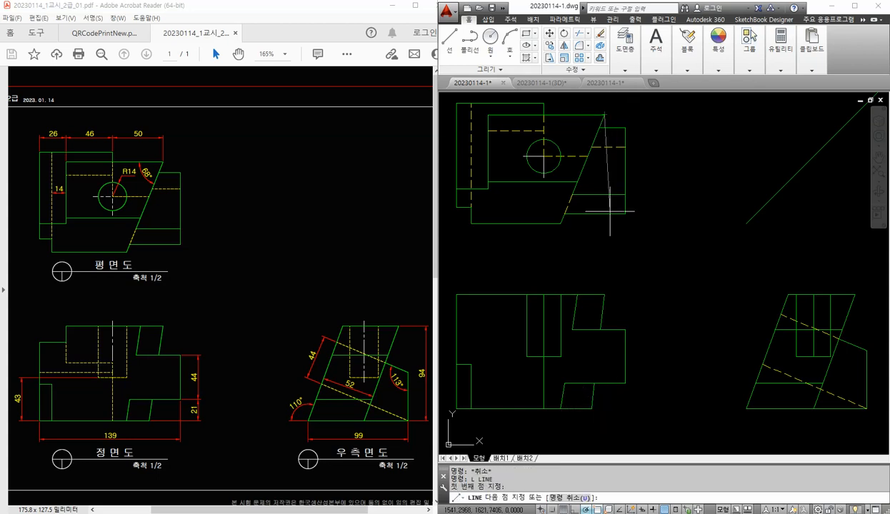
{"action": "left_click", "coordinate": [604, 294]}
{"action": "key", "text": "Return"}
- Draw a line from the dashed hole line's end on the top view's slanted edge down to the front view's bottom edge, then to its upper right corner
{"action": "key", "text": "Return"}
{"action": "left_click", "coordinate": [591, 147]}
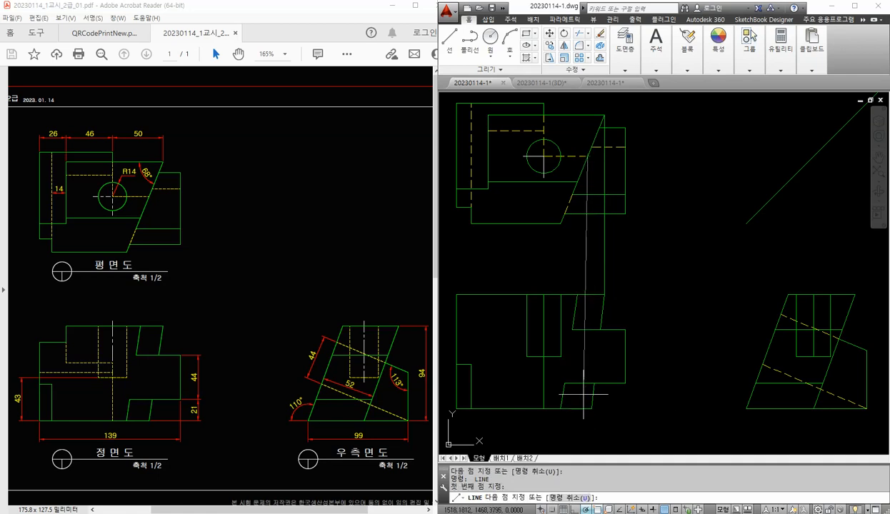
{"action": "left_click", "coordinate": [587, 409]}
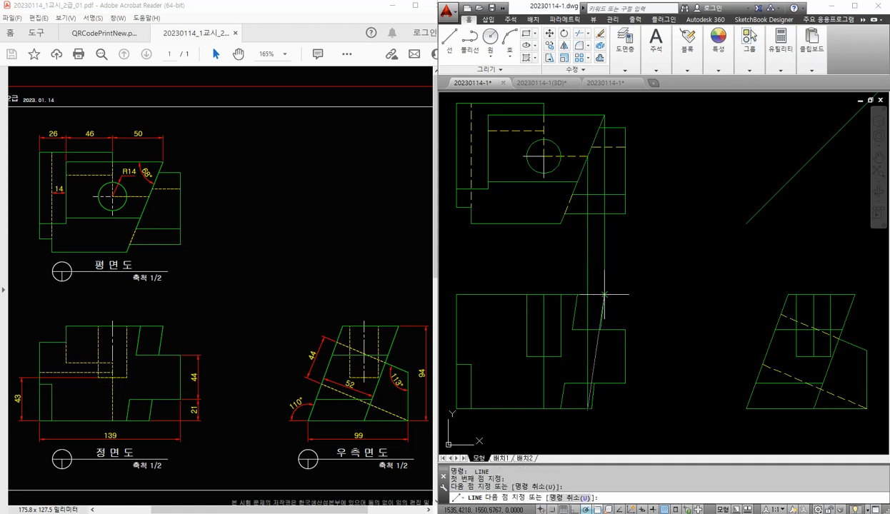
{"action": "left_click", "coordinate": [604, 294]}
{"action": "key", "text": "Return"}
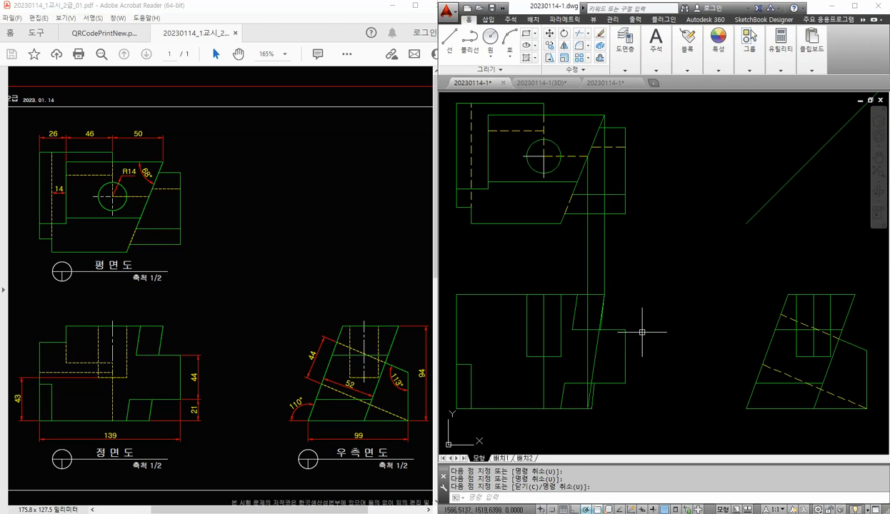
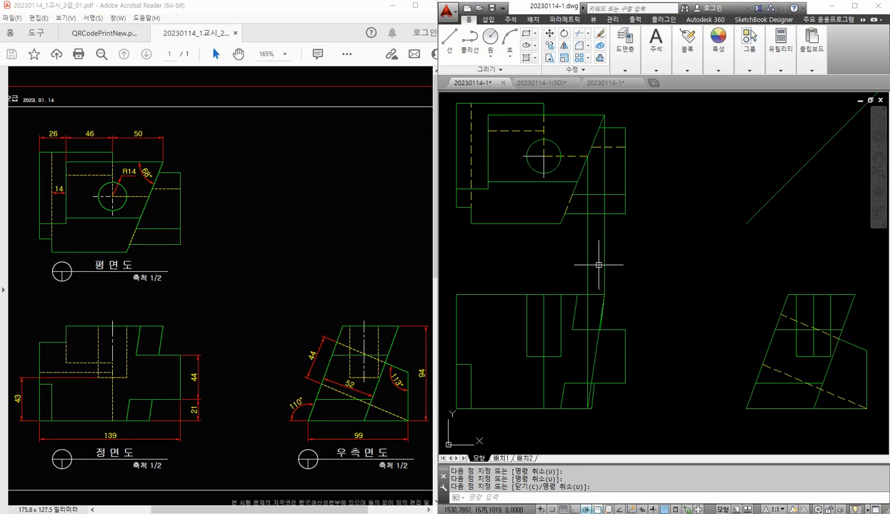
- Erase the front view's old lower right slanted segment and stretch the upper segment's lower end onto the new slanted line
{"action": "key", "text": "Return"}
{"action": "left_click", "coordinate": [593, 399]}
{"action": "key", "text": "Delete"}
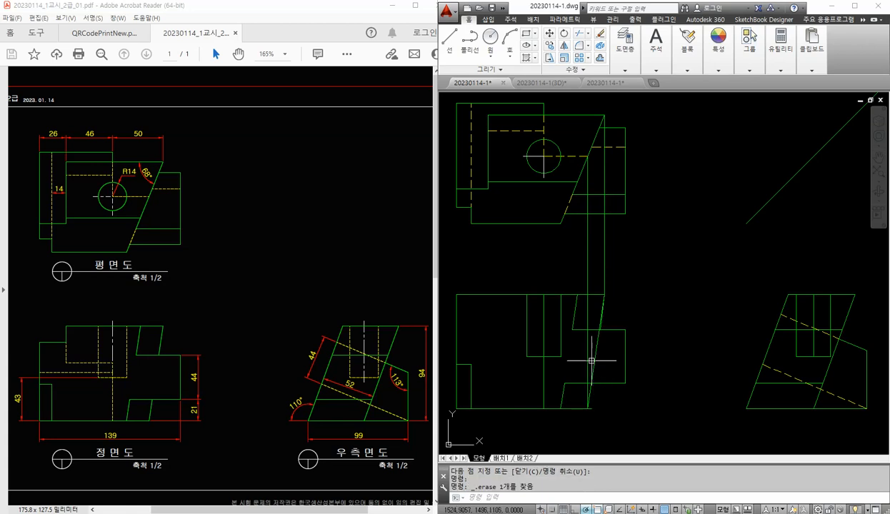
{"action": "scroll", "coordinate": [593, 357], "scroll_direction": "up", "scroll_amount": 4}
{"action": "left_click", "coordinate": [613, 320]}
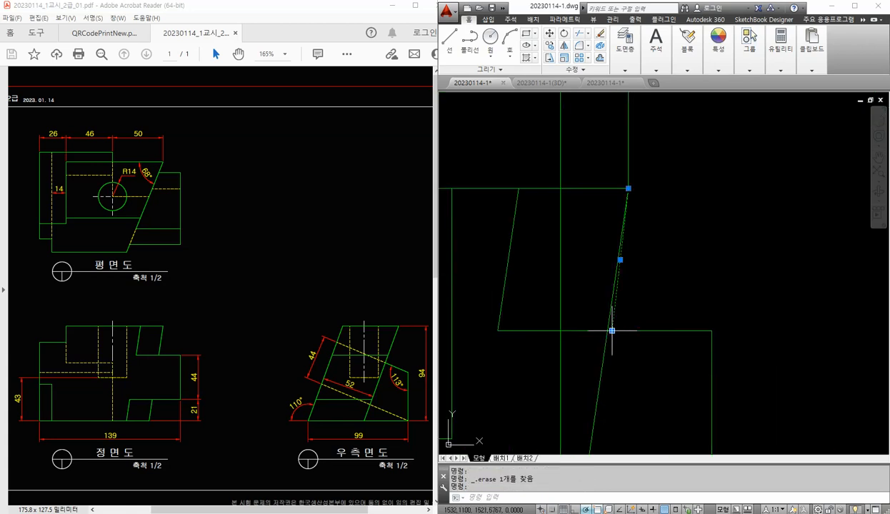
{"action": "left_click", "coordinate": [612, 328]}
{"action": "scroll", "coordinate": [613, 336], "scroll_direction": "down", "scroll_amount": 3}
{"action": "key", "text": "Escape"}
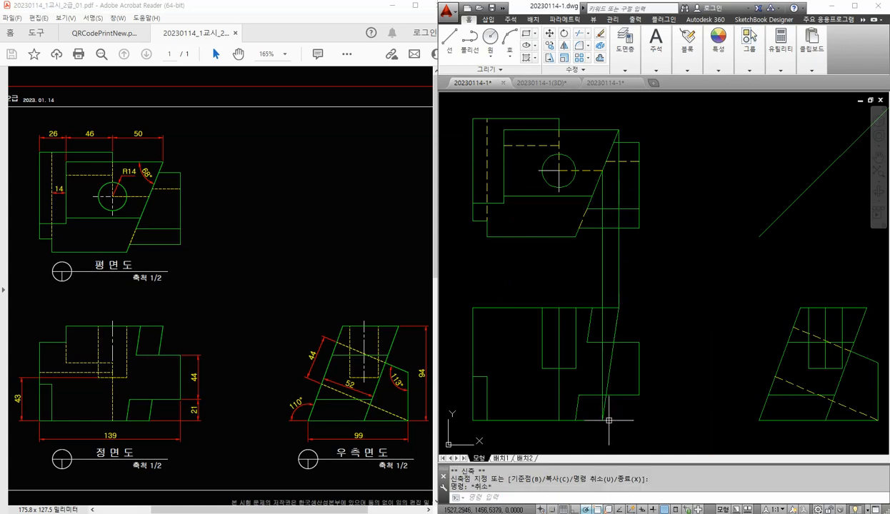
- Erase the two vertical projection lines between the top view and the front view
{"action": "scroll", "coordinate": [607, 422], "scroll_direction": "up", "scroll_amount": 3}
{"action": "type", "text": "tr"}
{"action": "key", "text": "Return"}
{"action": "key", "text": "Return"}
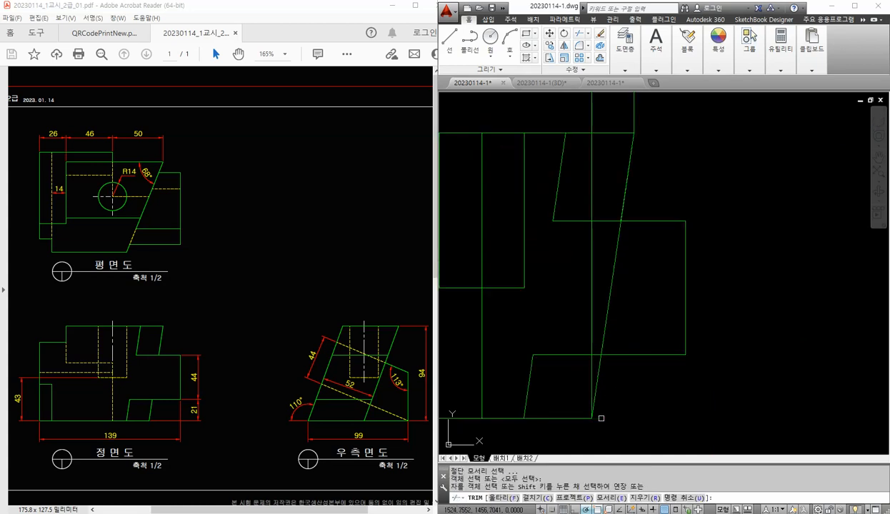
{"action": "scroll", "coordinate": [614, 385], "scroll_direction": "down", "scroll_amount": 3}
{"action": "key", "text": "Return"}
{"action": "left_click_drag", "start_coordinate": [653, 233], "coordinate": [590, 205]}
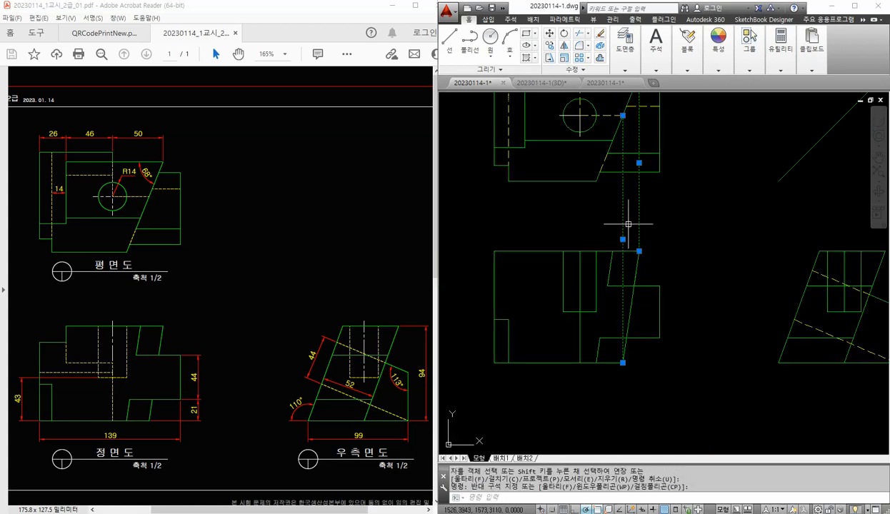
{"action": "key", "text": "Delete"}
- Trim the middle part of the front view's right slanted line between the two horizontal step edges
{"action": "type", "text": "tr"}
{"action": "key", "text": "Return"}
{"action": "key", "text": "Return"}
{"action": "left_click", "coordinate": [636, 313]}
{"action": "left_click", "coordinate": [615, 305]}
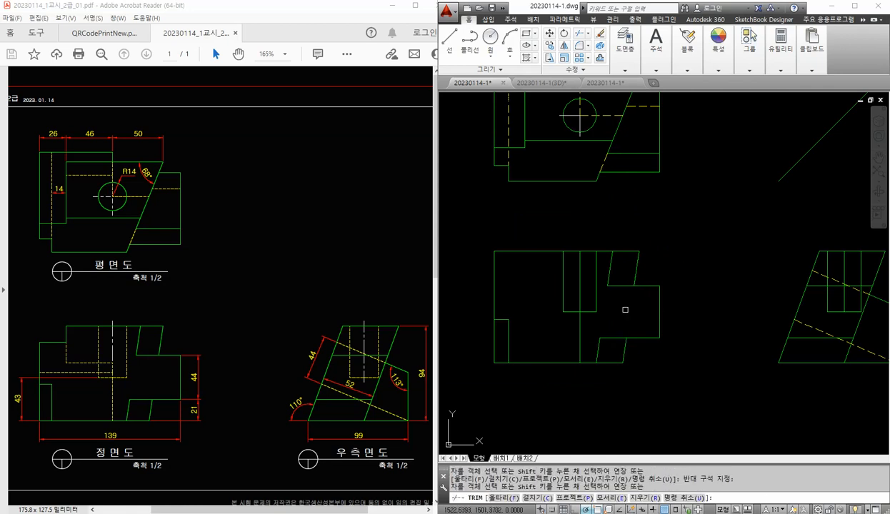
{"action": "key", "text": "Escape"}
- Draw a vertical projection line from the top view's slanted edge's upper end to the front view's upper right corner
{"action": "middle_click_drag", "start_coordinate": [686, 262], "coordinate": [636, 288]}
{"action": "type", "text": "l"}
{"action": "key", "text": "Return"}
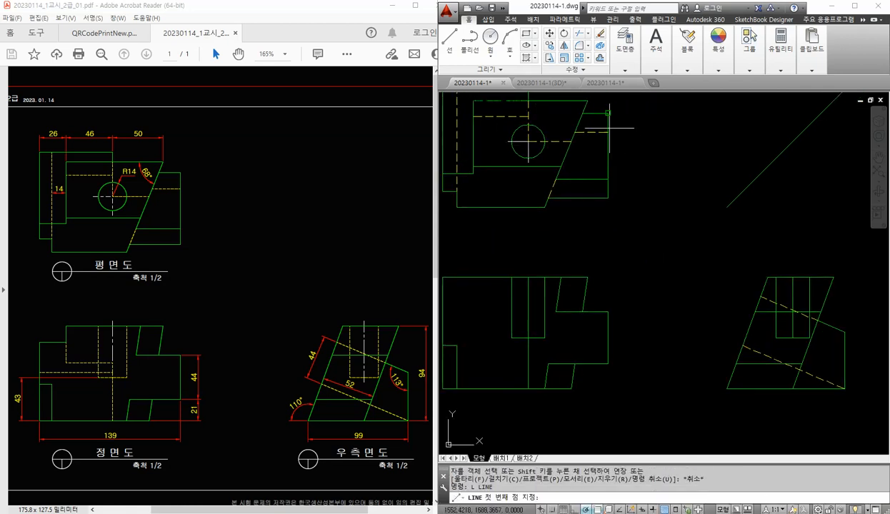
{"action": "left_click", "coordinate": [587, 100]}
{"action": "left_click", "coordinate": [587, 277]}
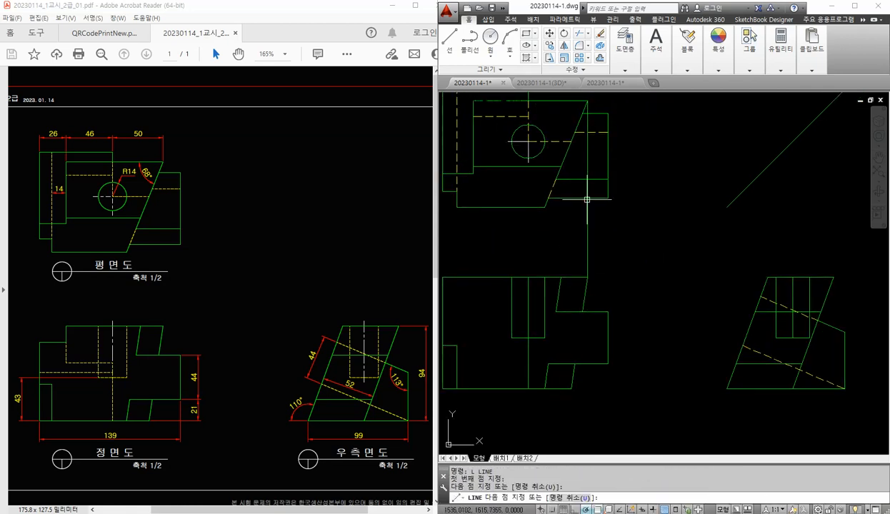
{"action": "key", "text": "Return"}
- Draw a vertical projection line from the dashed hole line's end on the top view's slanted edge to the front view's lower right corner
{"action": "key", "text": "Return"}
{"action": "left_click", "coordinate": [572, 141]}
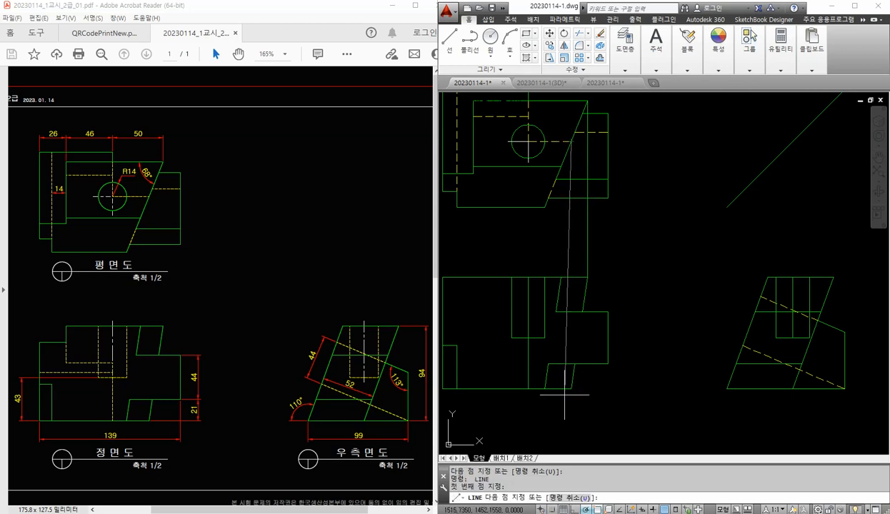
{"action": "left_click", "coordinate": [571, 389]}
{"action": "key", "text": "Return"}
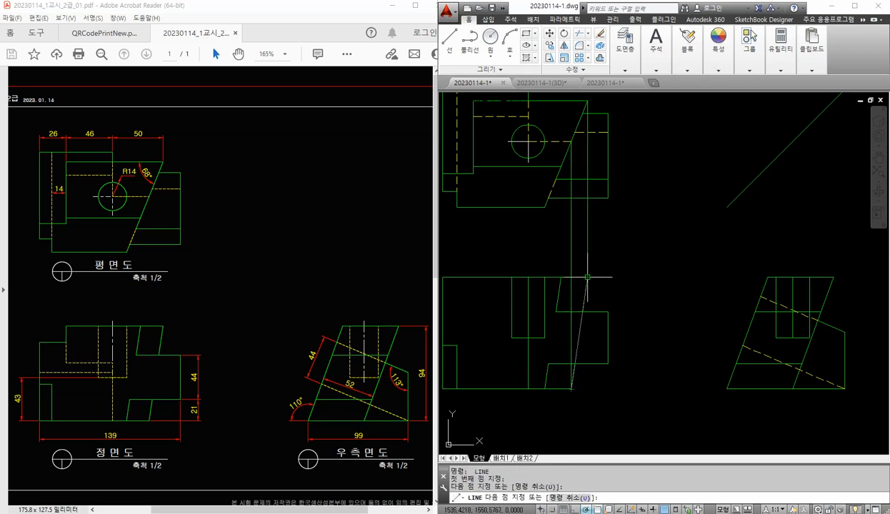
- Erase both vertical projection lines between the top and front views
{"action": "left_click", "coordinate": [620, 247]}
{"action": "left_click", "coordinate": [565, 240]}
{"action": "key", "text": "Delete"}
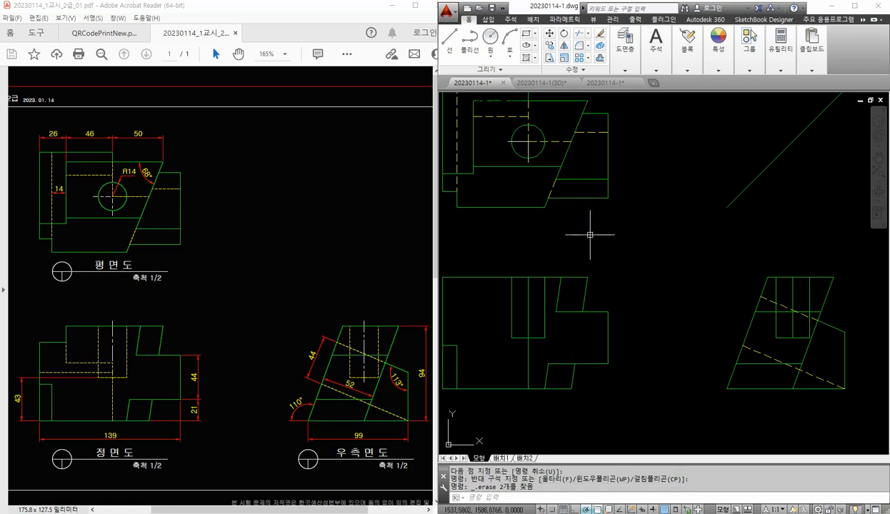
- Draw a closed projection loop from the foot of the front view's upper right slanted edge through the top view, miter line and right side view
{"action": "key", "text": "Return"}
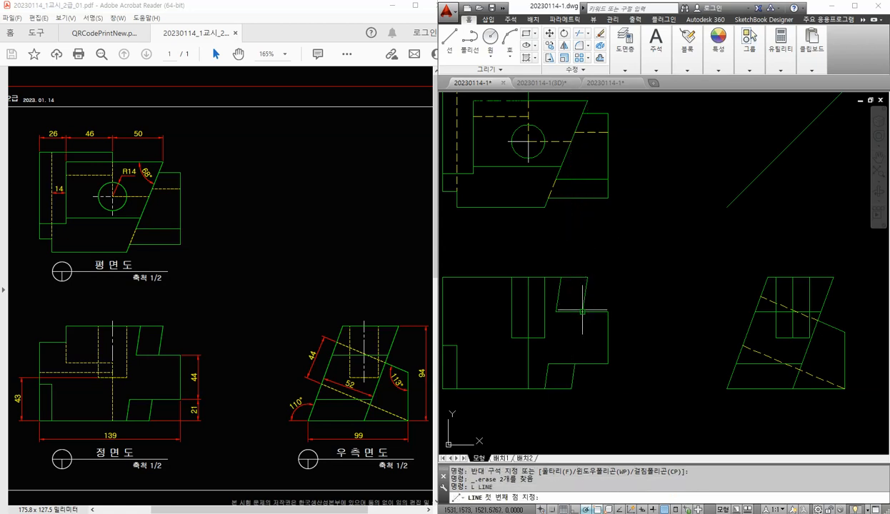
{"action": "left_click", "coordinate": [583, 312]}
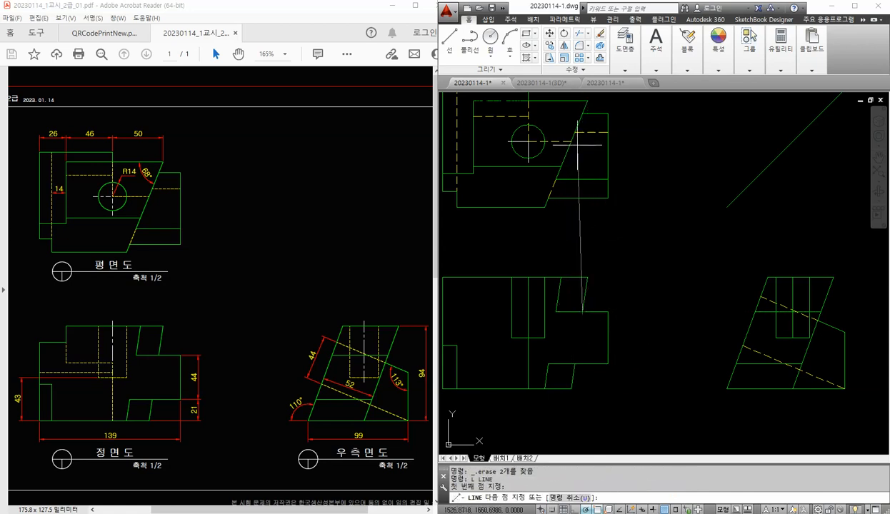
{"action": "left_click", "coordinate": [582, 112]}
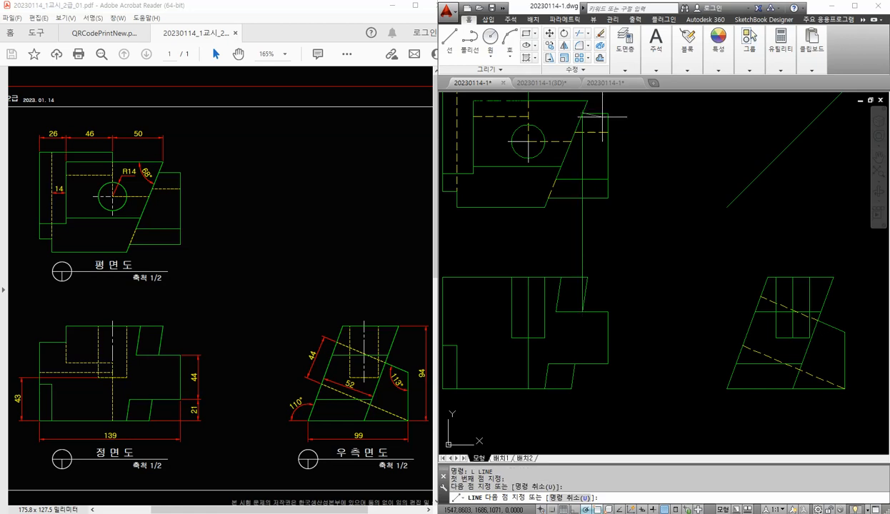
{"action": "left_click", "coordinate": [821, 112]}
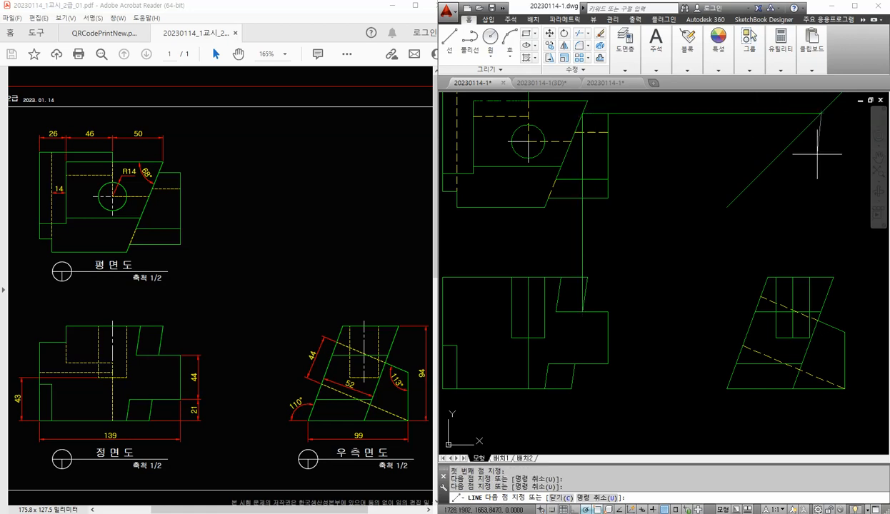
{"action": "left_click", "coordinate": [820, 312]}
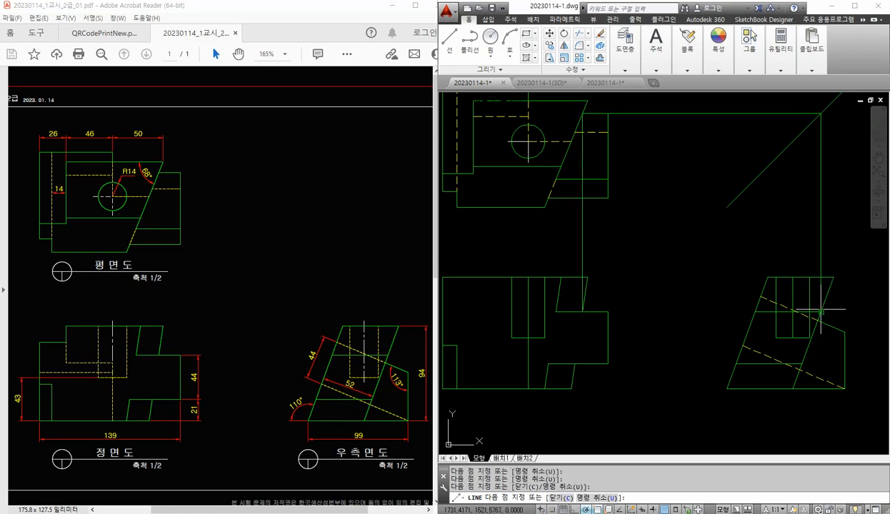
{"action": "left_click", "coordinate": [582, 311]}
{"action": "key", "text": "Return"}
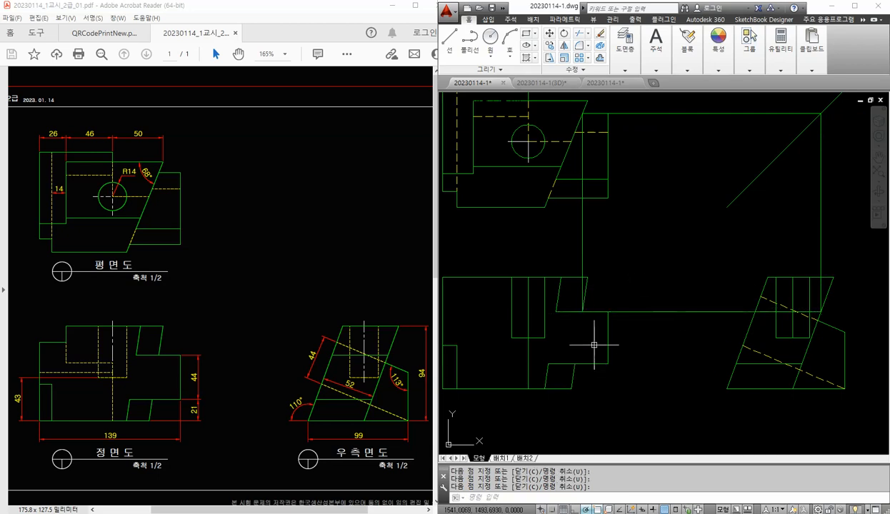
- Draw a closed projection loop from the top of the front view's lower right slanted edge through the right side view, miter line and top view
{"action": "key", "text": "Return"}
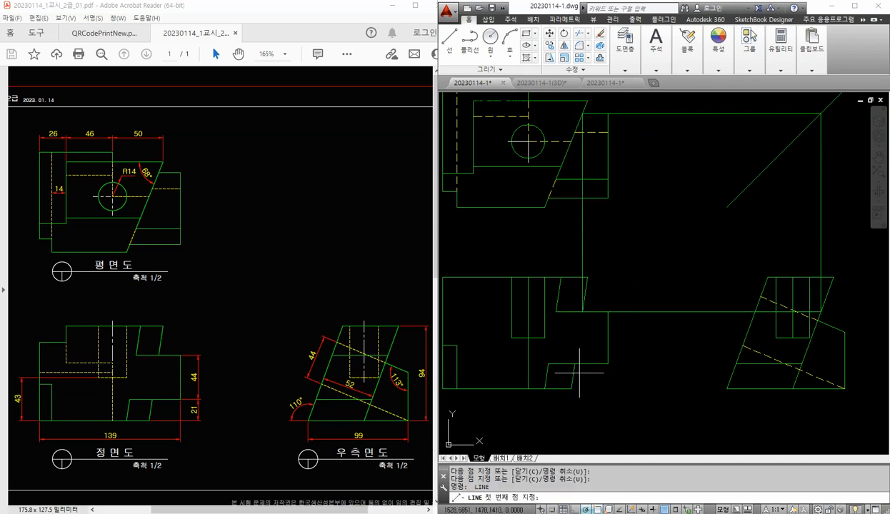
{"action": "left_click", "coordinate": [574, 364]}
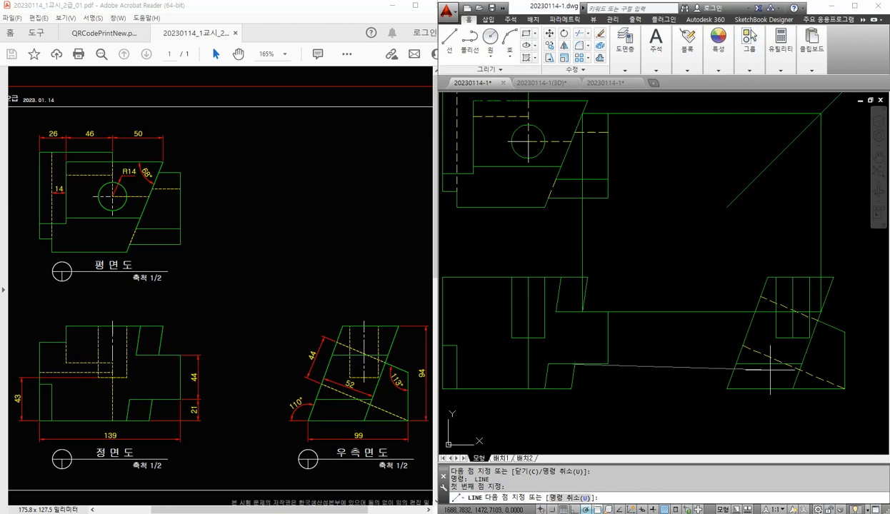
{"action": "left_click", "coordinate": [801, 364]}
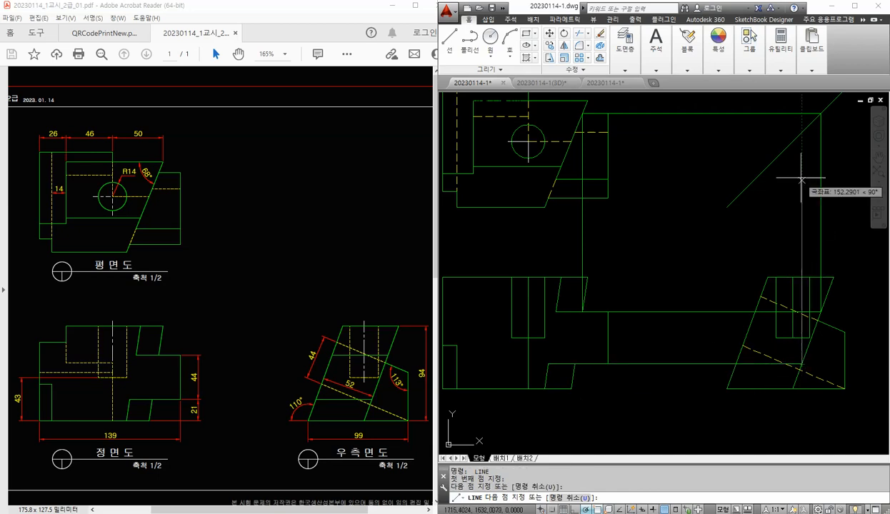
{"action": "left_click", "coordinate": [802, 133]}
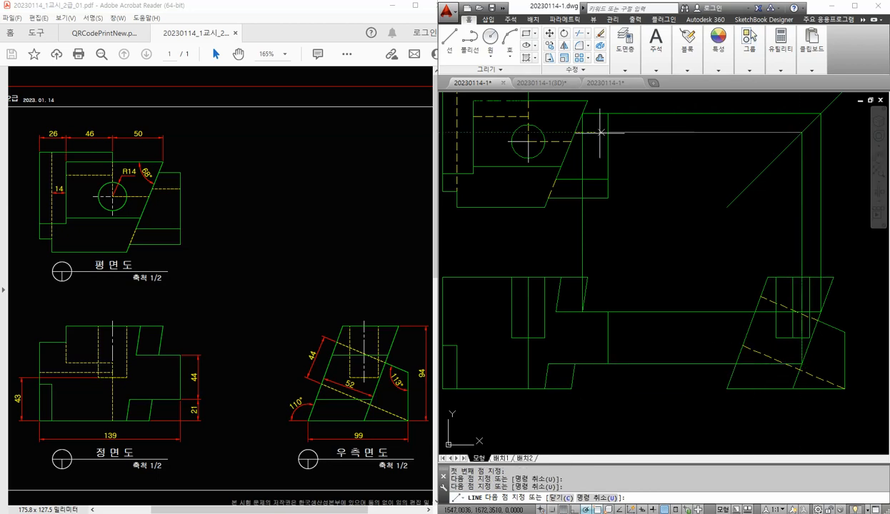
{"action": "left_click", "coordinate": [574, 133]}
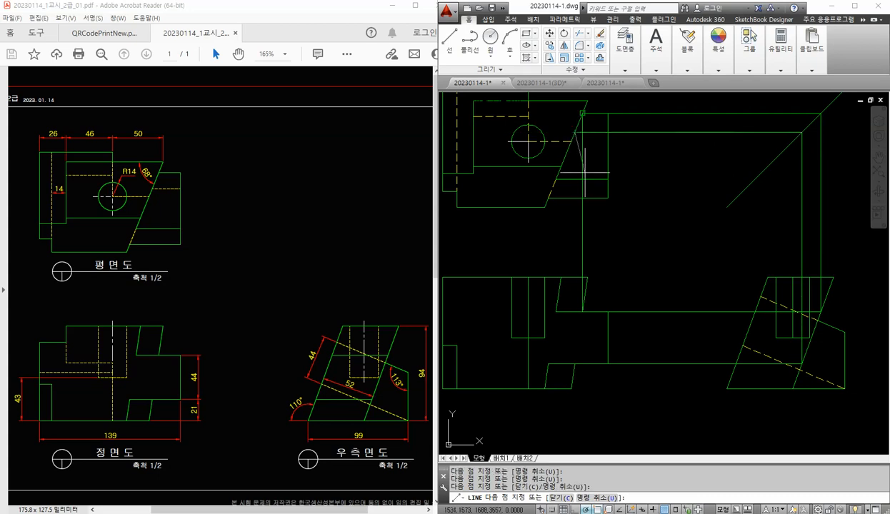
{"action": "left_click", "coordinate": [574, 364]}
{"action": "key", "text": "Return"}
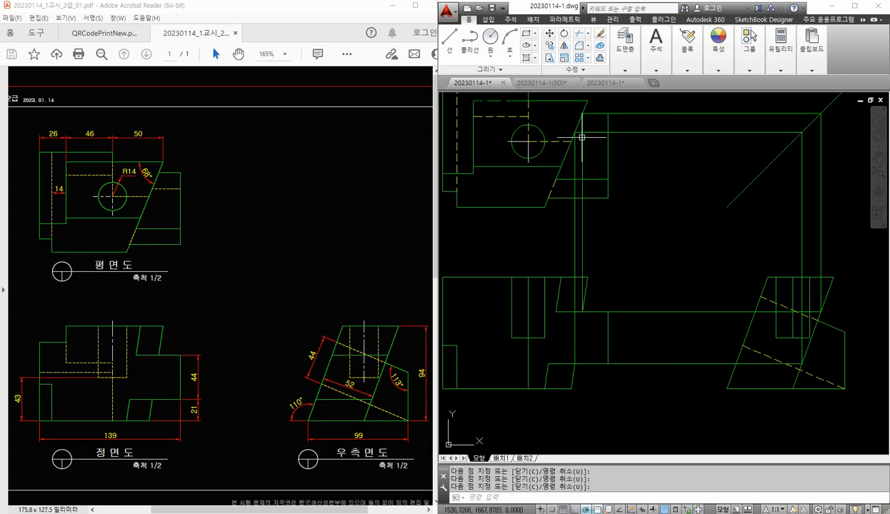
- Erase both closed projection loops linking the front, top and right side views
{"action": "left_click", "coordinate": [676, 390]}
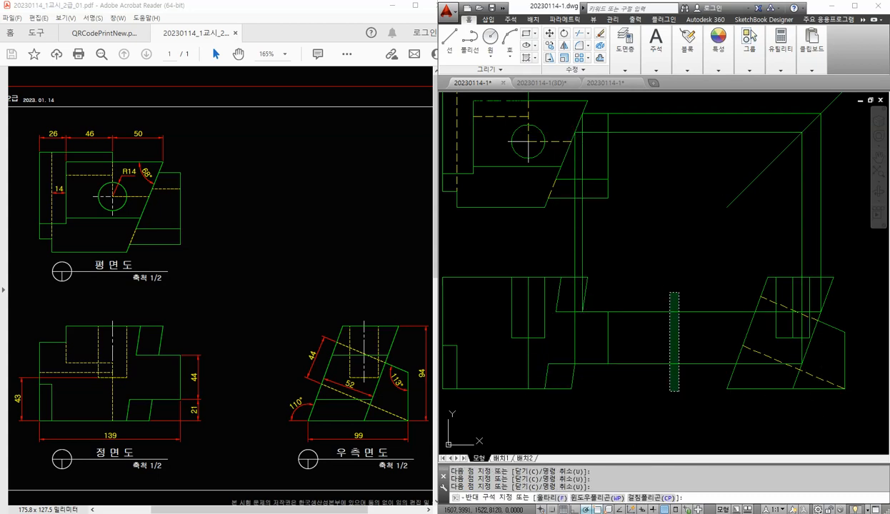
{"action": "left_click", "coordinate": [667, 290]}
{"action": "left_click", "coordinate": [592, 248]}
{"action": "left_click", "coordinate": [564, 247]}
{"action": "left_click", "coordinate": [685, 151]}
{"action": "left_click", "coordinate": [683, 104]}
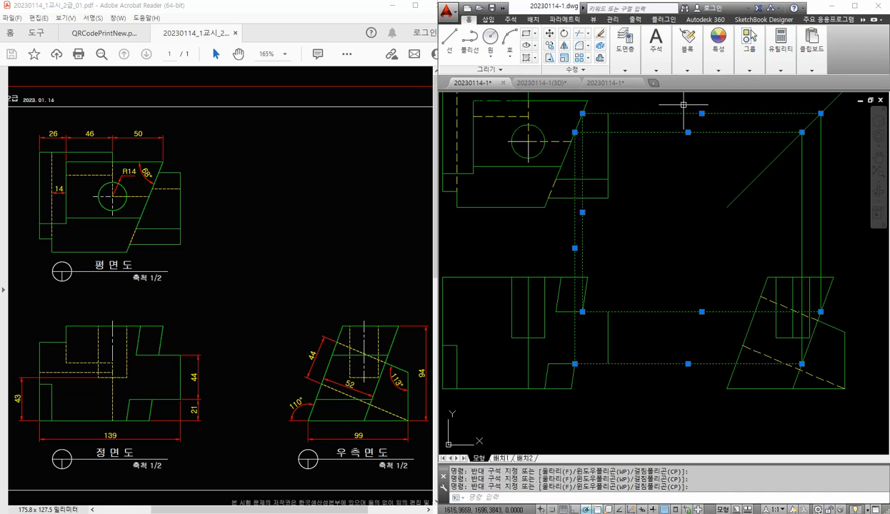
{"action": "key", "text": "Delete"}
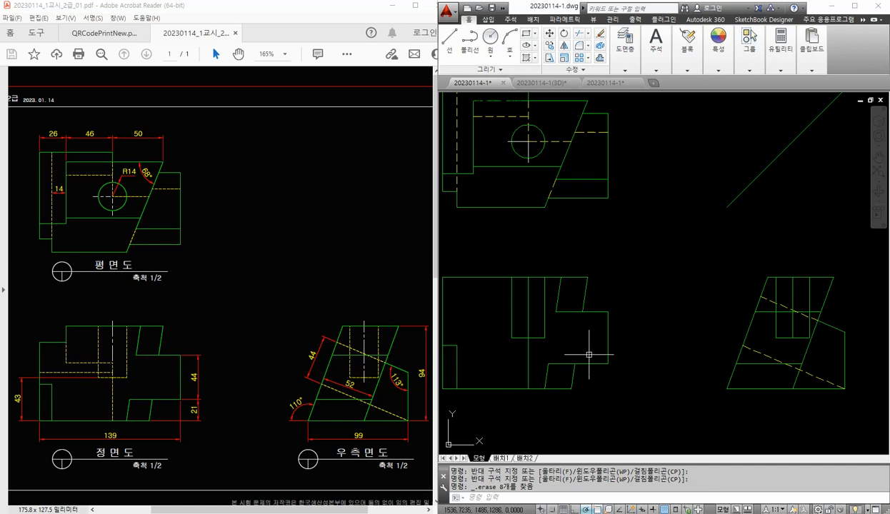
- Undo the recent erasing, loop drawing and trimming of the front view's slanted edge, and erase the leftover vertical projection line between the views
{"action": "key", "text": "ctrl+z"}
{"action": "key", "text": "ctrl+z"}
{"action": "key", "text": "ctrl+z"}
{"action": "key", "text": "ctrl+z"}
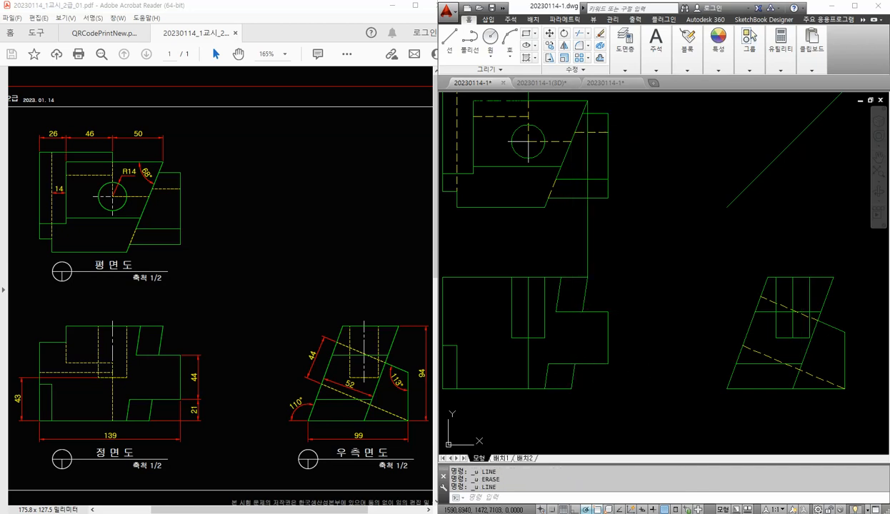
{"action": "key", "text": "ctrl+z"}
{"action": "key", "text": "ctrl+z"}
{"action": "key", "text": "ctrl+z"}
{"action": "key", "text": "ctrl+z"}
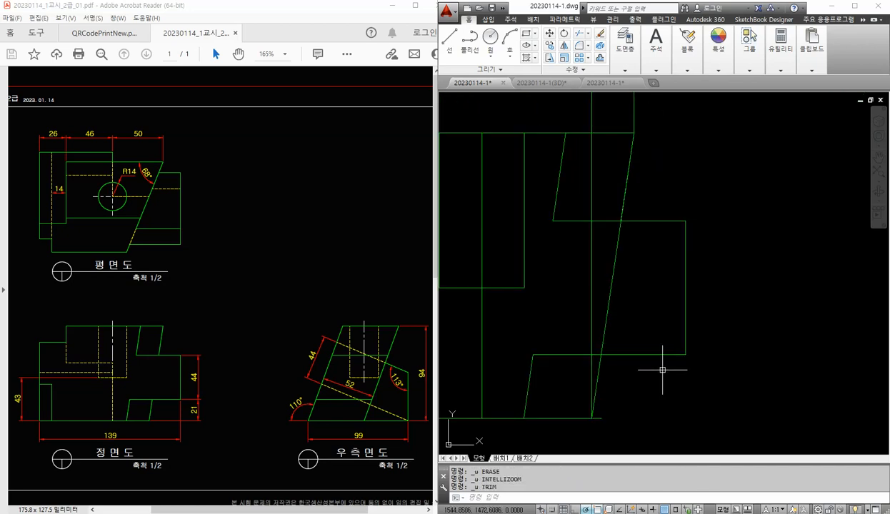
{"action": "key", "text": "ctrl+z"}
{"action": "key", "text": "ctrl+z"}
{"action": "key", "text": "ctrl+z"}
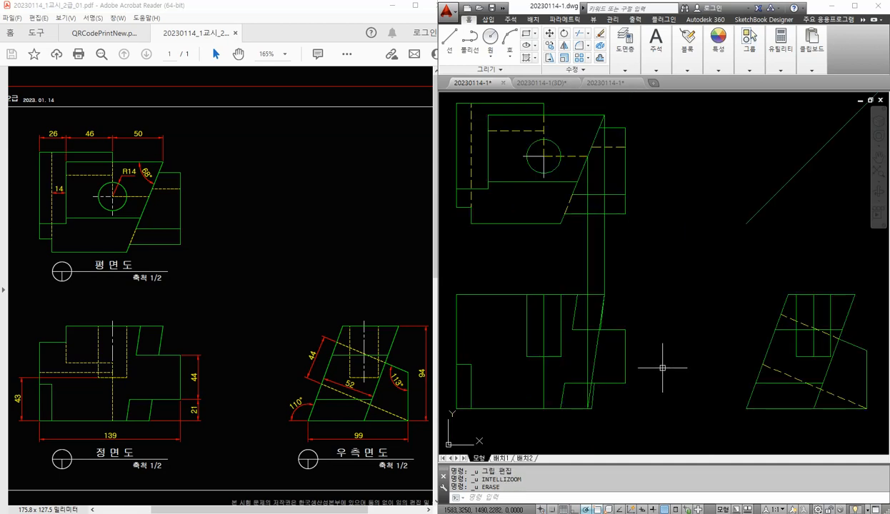
{"action": "left_click_drag", "start_coordinate": [622, 262], "coordinate": [591, 255]}
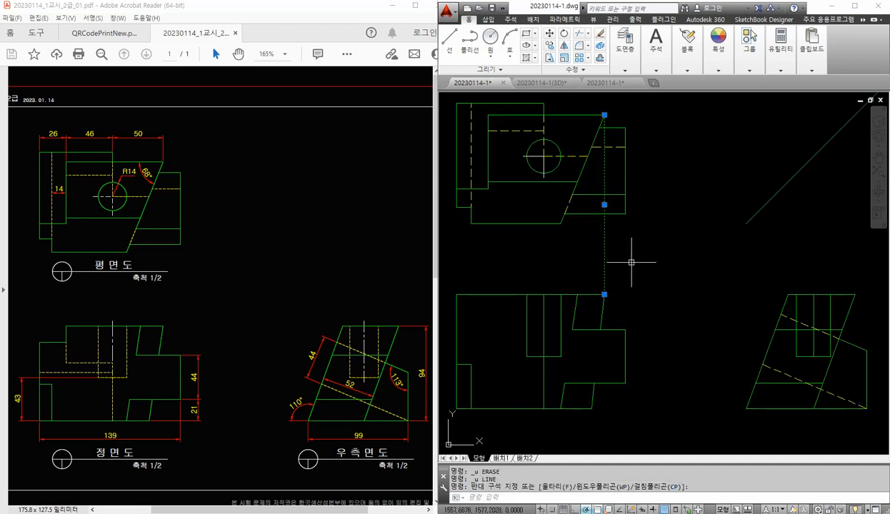
{"action": "key", "text": "Delete"}
- Draw a vertical check line from the right dashed line's end on the top view's slanted edge to the front view's bottom edge, and erase it
{"action": "key", "text": "Return"}
{"action": "left_click", "coordinate": [591, 147]}
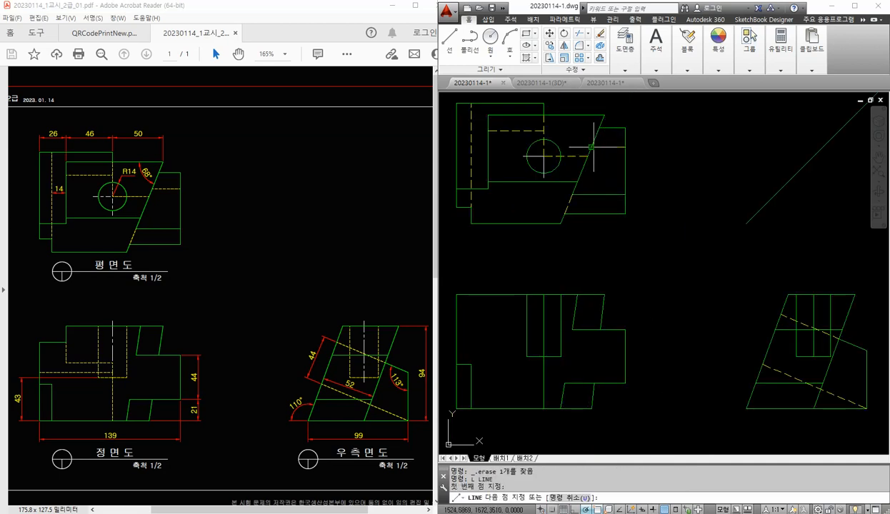
{"action": "left_click", "coordinate": [591, 408]}
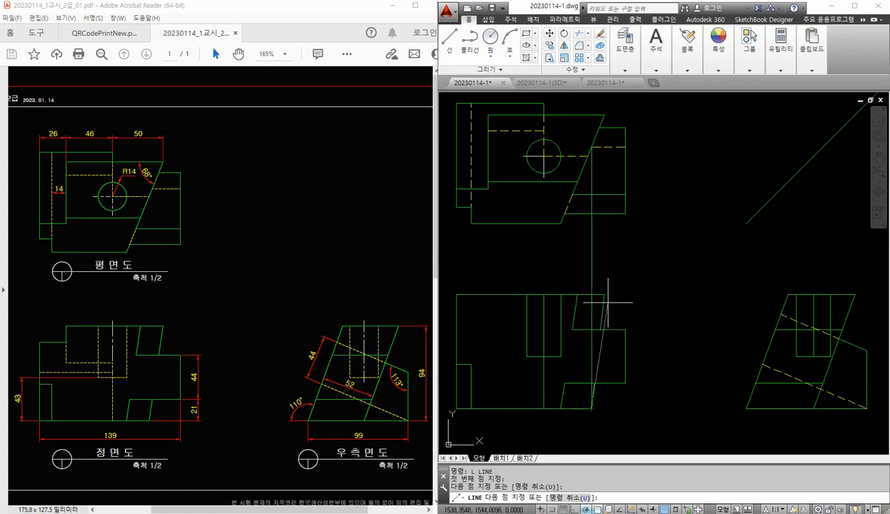
{"action": "key", "text": "Return"}
{"action": "left_click", "coordinate": [622, 256]}
{"action": "left_click", "coordinate": [578, 255]}
{"action": "key", "text": "Delete"}
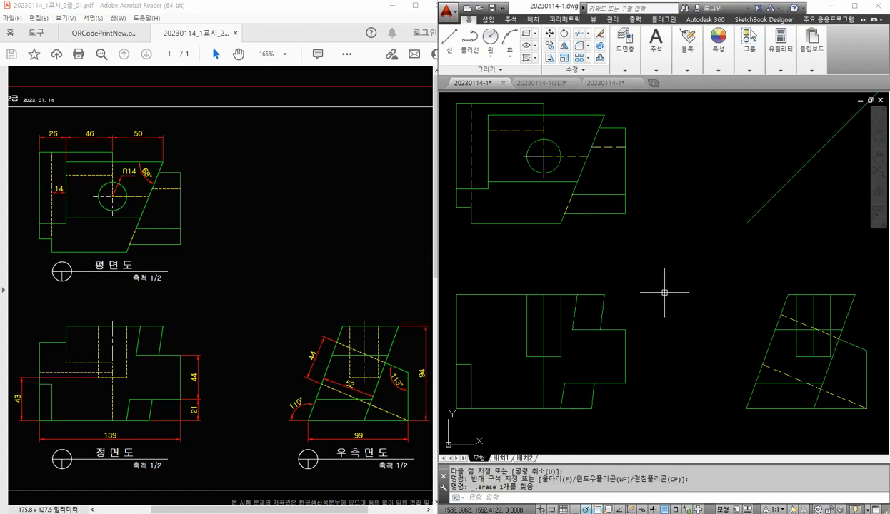
{"action": "type", "text": "L"}
{"action": "key", "text": "Return"}
{"action": "left_click", "coordinate": [591, 147]}
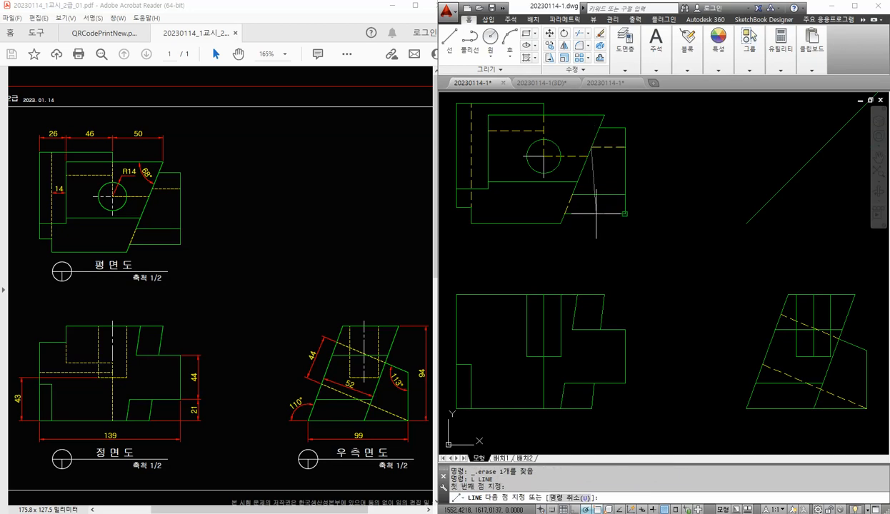
{"action": "key", "text": "Return"}
{"action": "key", "text": "Return"}
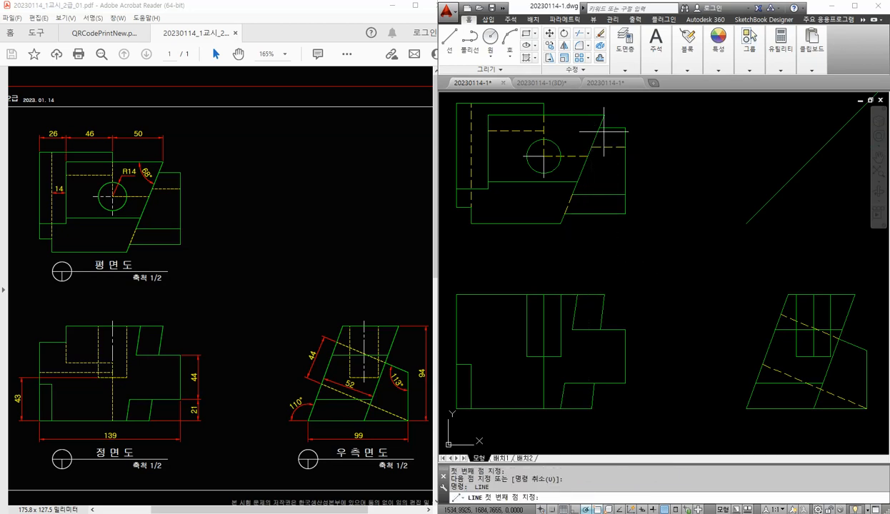
{"action": "left_click", "coordinate": [599, 128]}
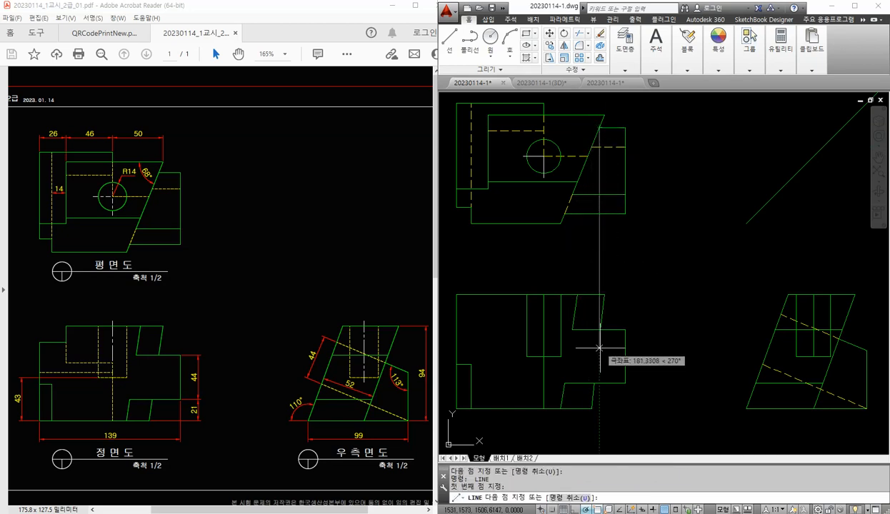
- Draw a projection loop from the foot of the front view's upper right slanted edge through the right side view, miter line and top view
{"action": "scroll", "coordinate": [596, 321], "scroll_direction": "up", "scroll_amount": 4}
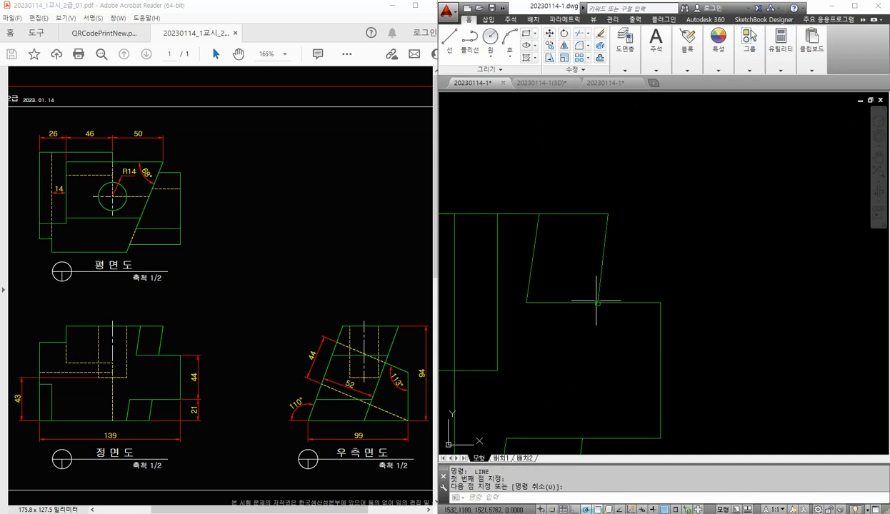
{"action": "scroll", "coordinate": [596, 298], "scroll_direction": "down", "scroll_amount": 4}
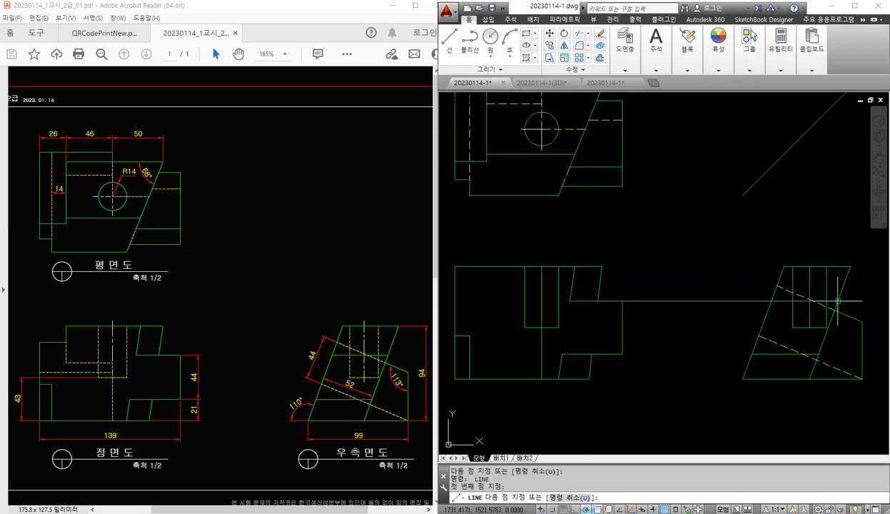
{"action": "left_click", "coordinate": [837, 301]}
{"action": "middle_click_drag", "start_coordinate": [845, 131], "coordinate": [832, 163]}
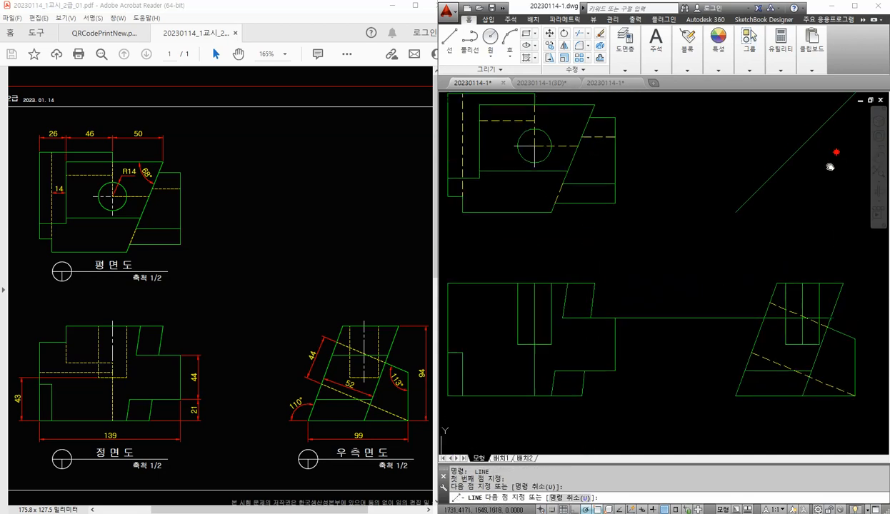
{"action": "left_click", "coordinate": [825, 132]}
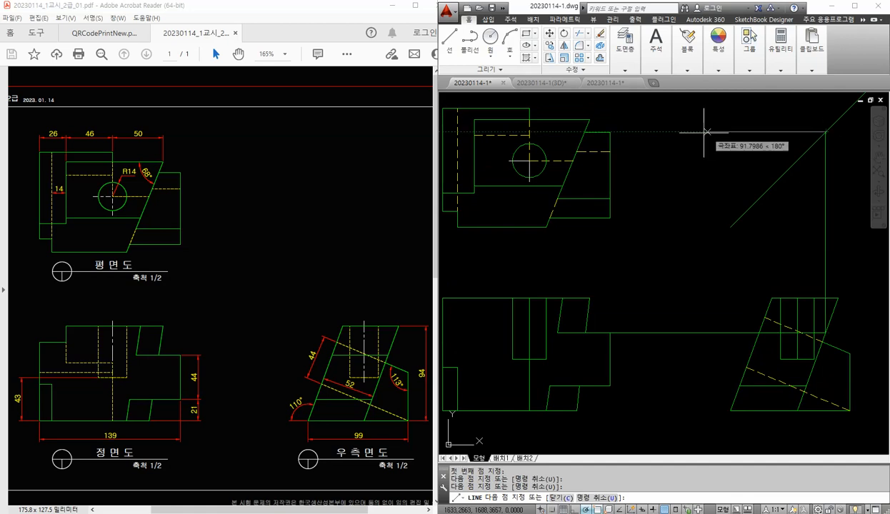
{"action": "left_click", "coordinate": [584, 131]}
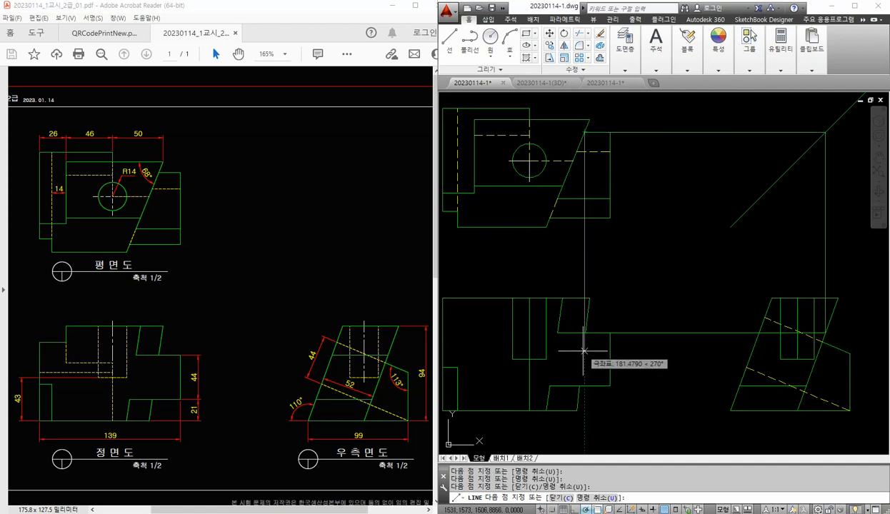
{"action": "scroll", "coordinate": [584, 350], "scroll_direction": "up", "scroll_amount": 2}
{"action": "scroll", "coordinate": [583, 350], "scroll_direction": "up", "scroll_amount": 2}
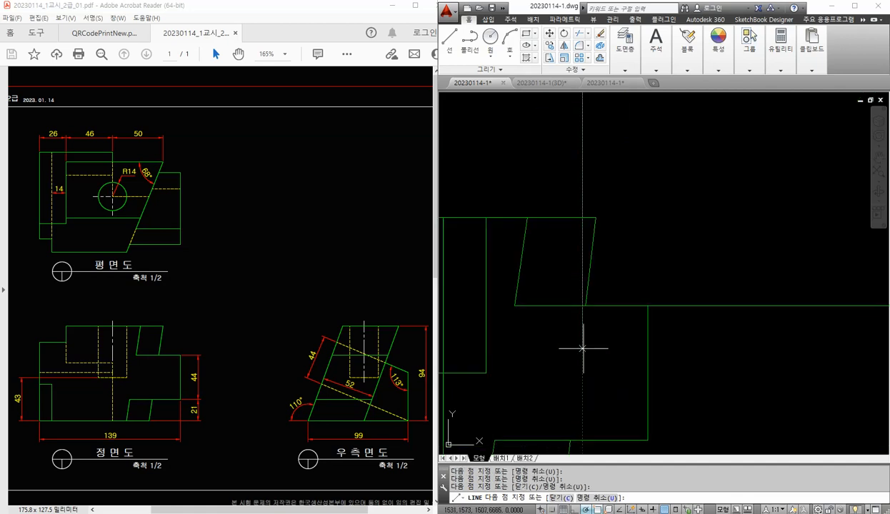
{"action": "left_click", "coordinate": [583, 305]}
{"action": "key", "text": "Return"}
{"action": "scroll", "coordinate": [576, 280], "scroll_direction": "down", "scroll_amount": 3}
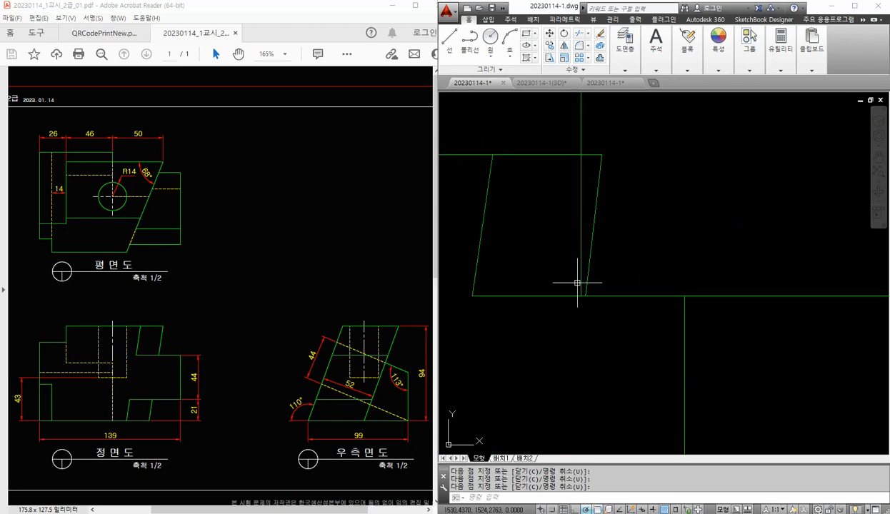
{"action": "middle_click_drag", "start_coordinate": [708, 283], "coordinate": [685, 327]}
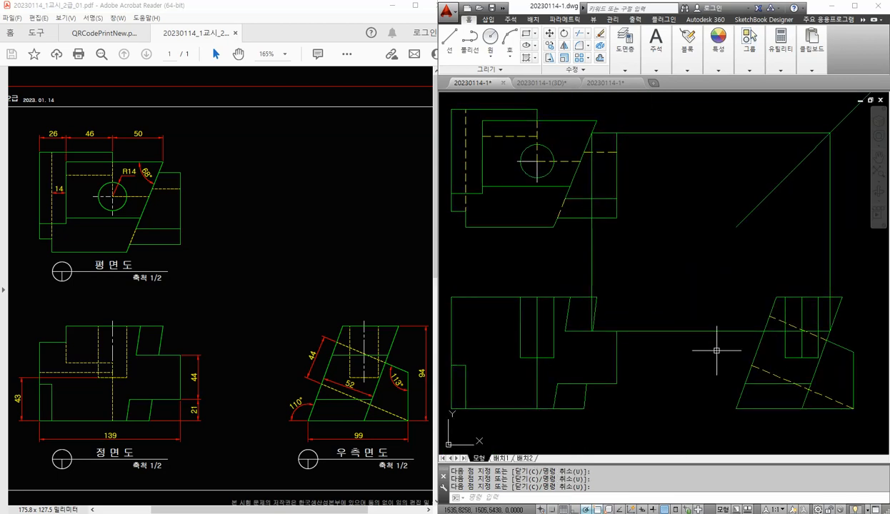
- Erase all four lines of the projection loop between the three views
{"action": "left_click", "coordinate": [715, 349]}
{"action": "left_click", "coordinate": [672, 314]}
{"action": "left_click", "coordinate": [628, 256]}
{"action": "left_click", "coordinate": [564, 274]}
{"action": "left_click", "coordinate": [703, 115]}
{"action": "left_click", "coordinate": [668, 154]}
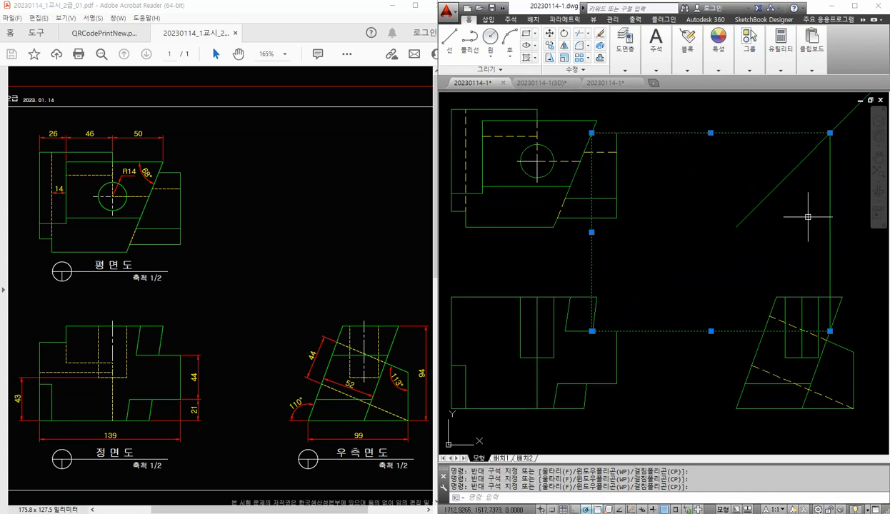
{"action": "left_click", "coordinate": [849, 213]}
{"action": "left_click", "coordinate": [778, 234]}
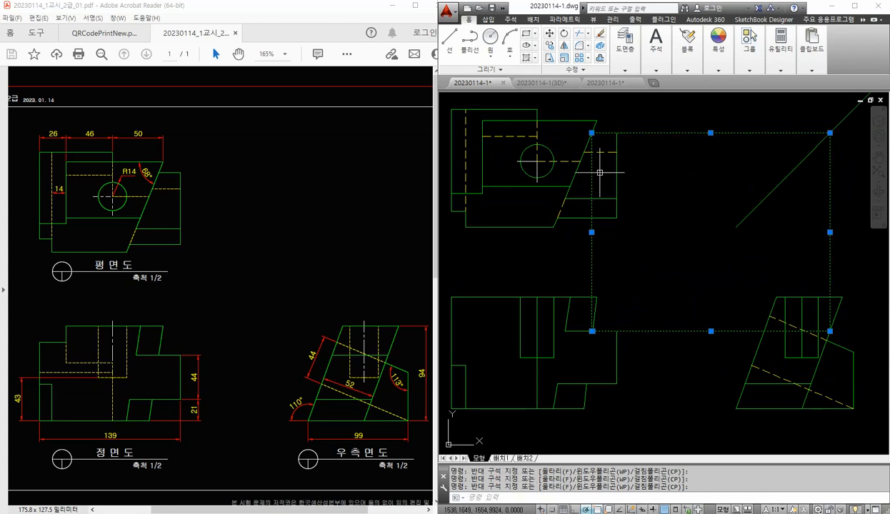
{"action": "key", "text": "Delete"}
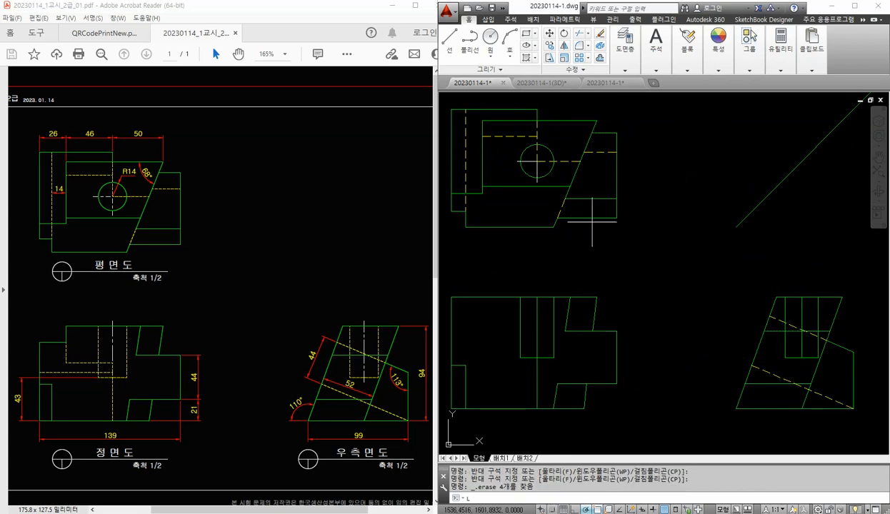
- Draw a line from the hole's dashed line end on the top view's slanted edge down to the front view's bottom edge, then to its top right corner
{"action": "type", "text": "l"}
{"action": "key", "text": "Return"}
{"action": "left_click", "coordinate": [580, 162]}
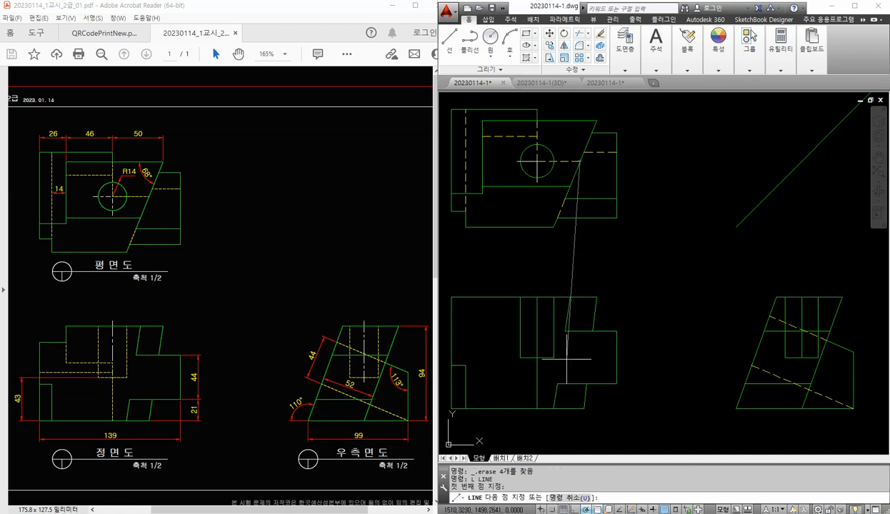
{"action": "left_click", "coordinate": [577, 421]}
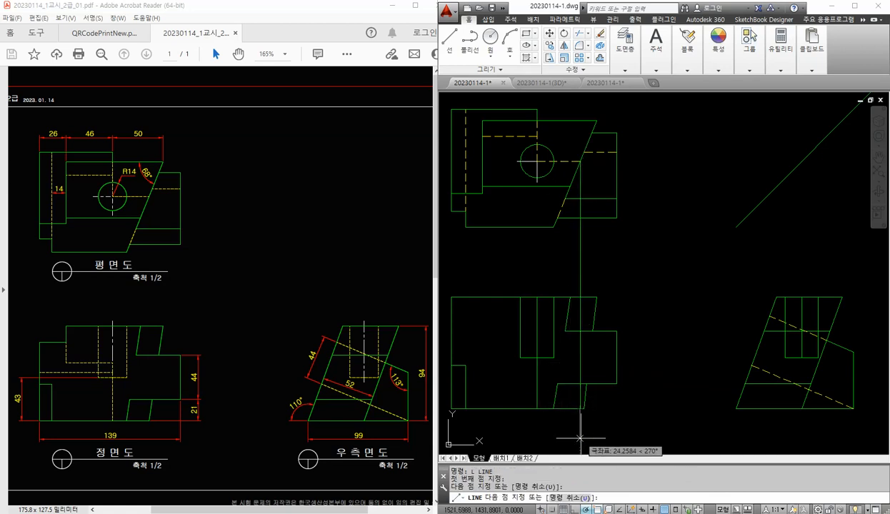
{"action": "left_click", "coordinate": [596, 297]}
{"action": "key", "text": "Return"}
- Erase the front view's old lower right slanted edge and trim the bottom edge where it overhangs the new slanted line
{"action": "scroll", "coordinate": [584, 402], "scroll_direction": "up", "scroll_amount": 2}
{"action": "left_click", "coordinate": [584, 398]}
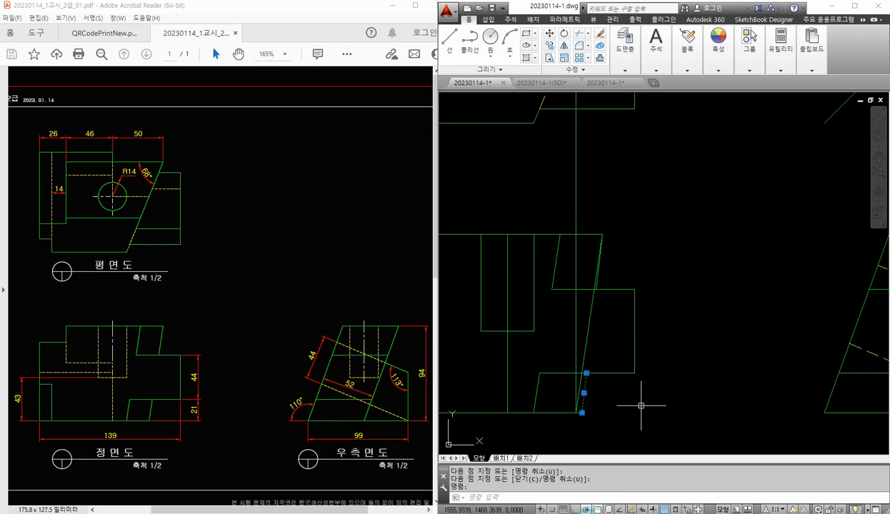
{"action": "key", "text": "Delete"}
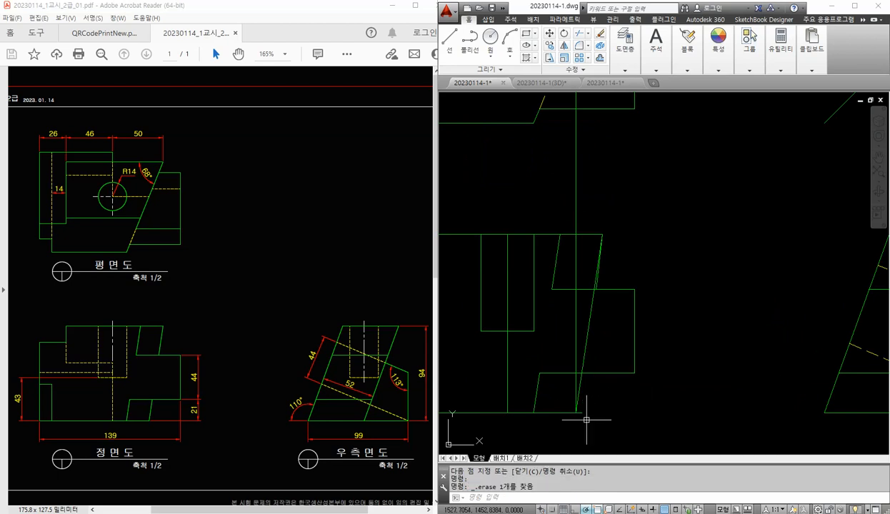
{"action": "type", "text": "TR"}
{"action": "key", "text": "Return"}
{"action": "key", "text": "Return"}
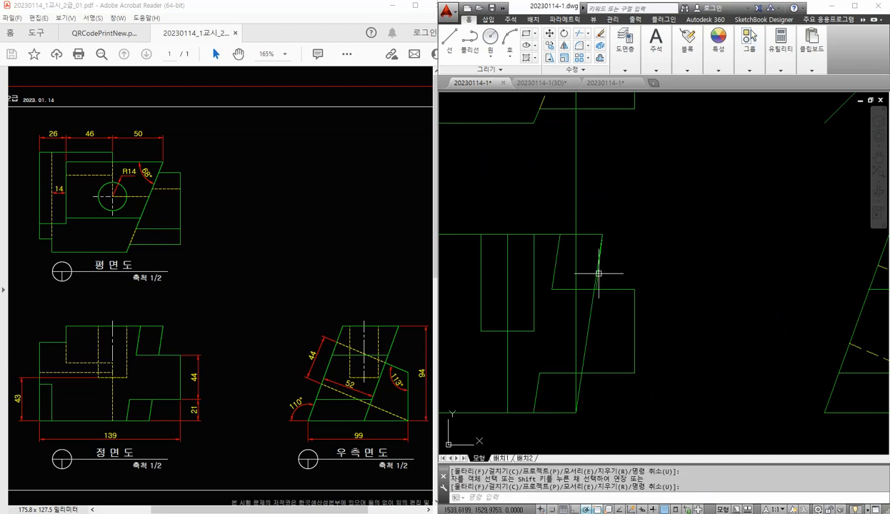
- Try to stretch the lower end of the front view's old upper slanted edge onto the new slanted line, and undo the stretch
{"action": "scroll", "coordinate": [597, 274], "scroll_direction": "up", "scroll_amount": 4}
{"action": "left_click", "coordinate": [590, 303]}
{"action": "left_click", "coordinate": [589, 312]}
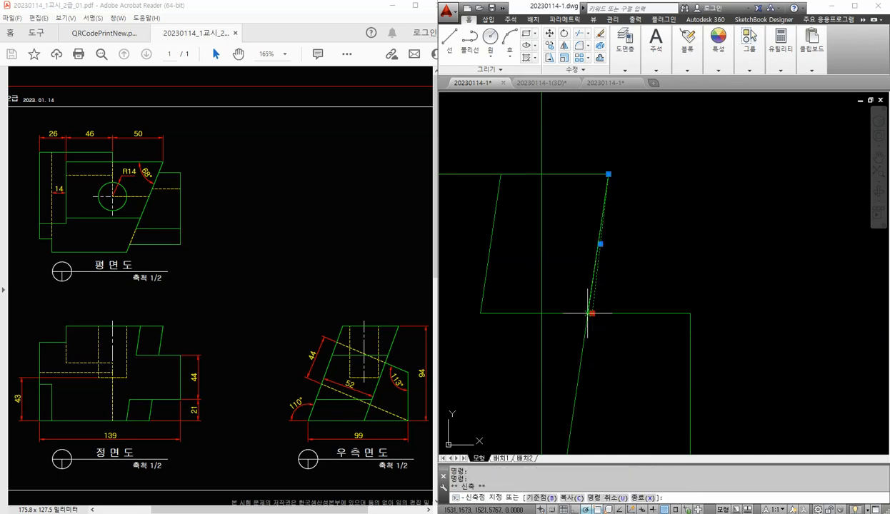
{"action": "key", "text": "Escape"}
{"action": "key", "text": "Escape"}
{"action": "left_click", "coordinate": [586, 362]}
{"action": "scroll", "coordinate": [590, 364], "scroll_direction": "down", "scroll_amount": 4}
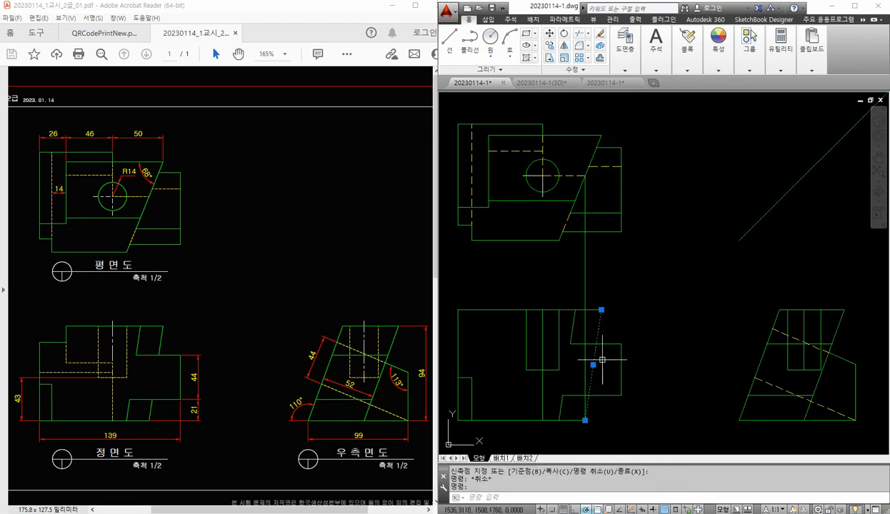
{"action": "scroll", "coordinate": [591, 364], "scroll_direction": "up", "scroll_amount": 2}
{"action": "key", "text": "Escape"}
{"action": "scroll", "coordinate": [604, 350], "scroll_direction": "up", "scroll_amount": 4}
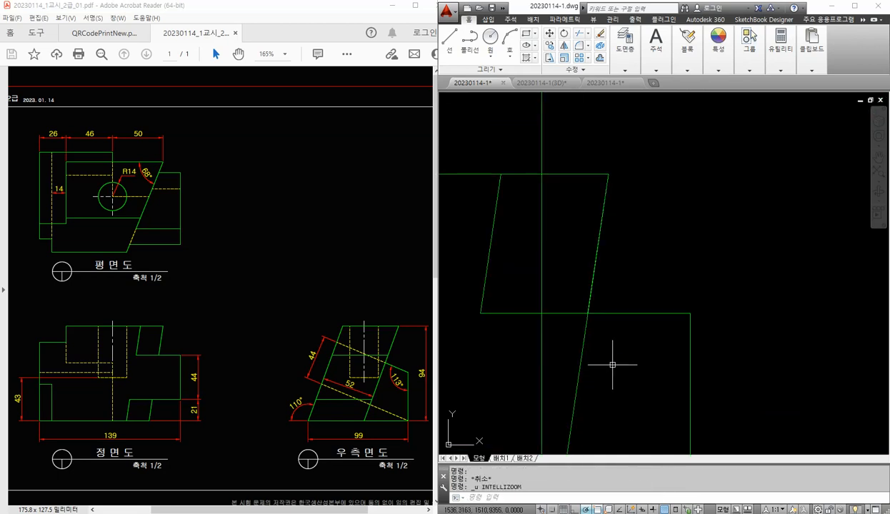
{"action": "middle_click_drag", "start_coordinate": [595, 341], "coordinate": [609, 272]}
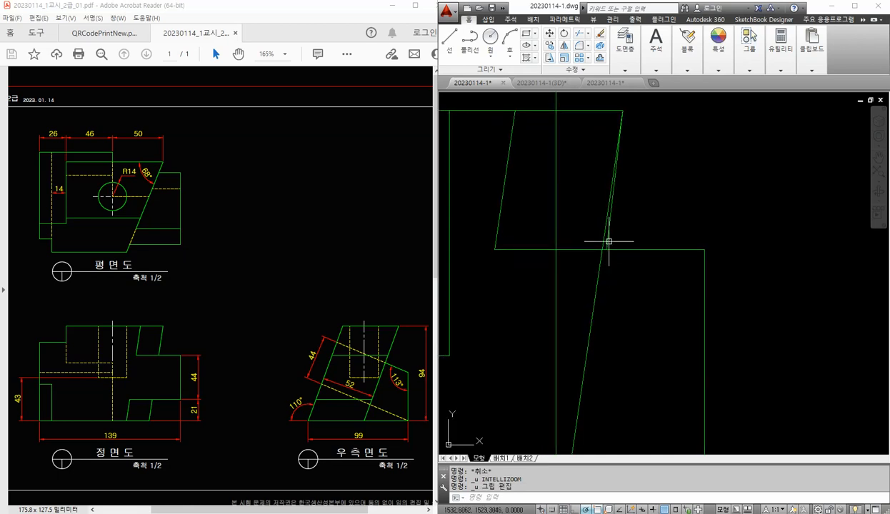
- Erase the front view's old upper right slanted edge and the vertical projection line from the top view
{"action": "left_click", "coordinate": [609, 242]}
{"action": "scroll", "coordinate": [631, 257], "scroll_direction": "down", "scroll_amount": 4}
{"action": "key", "text": "Delete"}
{"action": "left_click", "coordinate": [602, 173]}
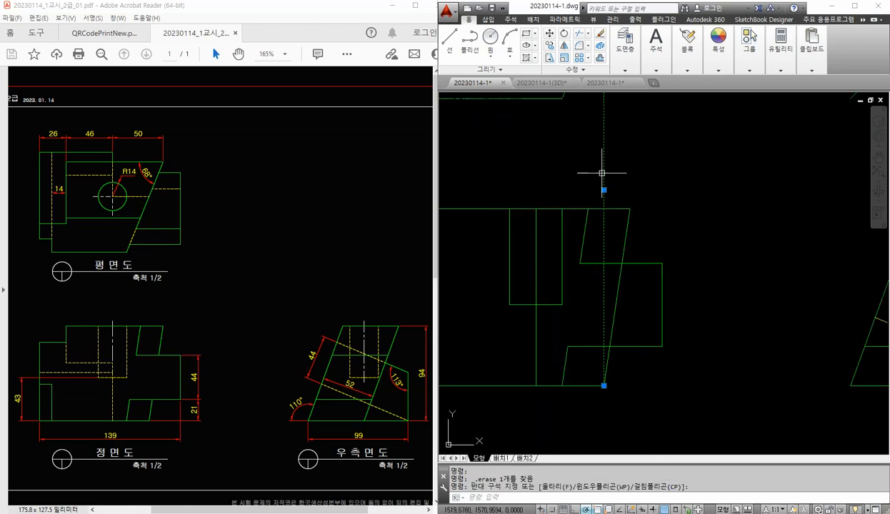
{"action": "key", "text": "Delete"}
- Trim away the middle part of the front view's new slanted line between the two notch edges
{"action": "key", "text": "space"}
{"action": "key", "text": "space"}
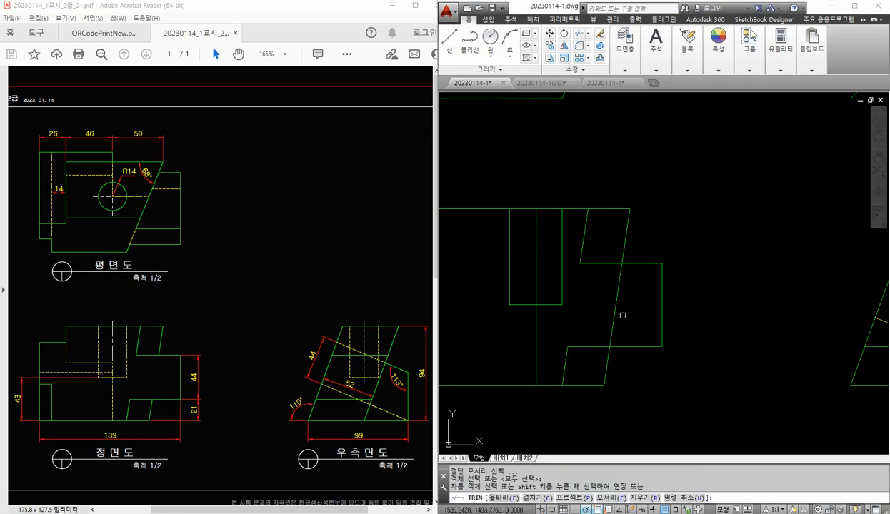
{"action": "left_click", "coordinate": [624, 316]}
{"action": "left_click", "coordinate": [606, 298]}
{"action": "scroll", "coordinate": [658, 250], "scroll_direction": "down", "scroll_amount": 2}
{"action": "key", "text": "Escape"}
{"action": "mouse_move", "coordinate": [707, 224]}
{"action": "middle_mouse_down"}
{"action": "mouse_move", "coordinate": [661, 280]}
{"action": "mouse_move", "coordinate": [689, 297]}
{"action": "middle_mouse_up"}
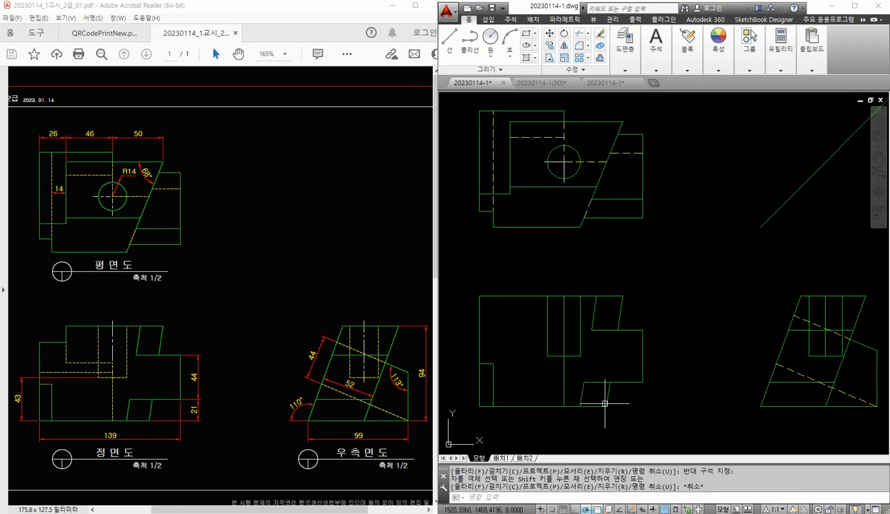
- Draw vertical projection lines from the top view slanted edge's upper end and hole-line end to the front view's outer slanted edges
{"action": "type", "text": "l"}
{"action": "key", "text": "Return"}
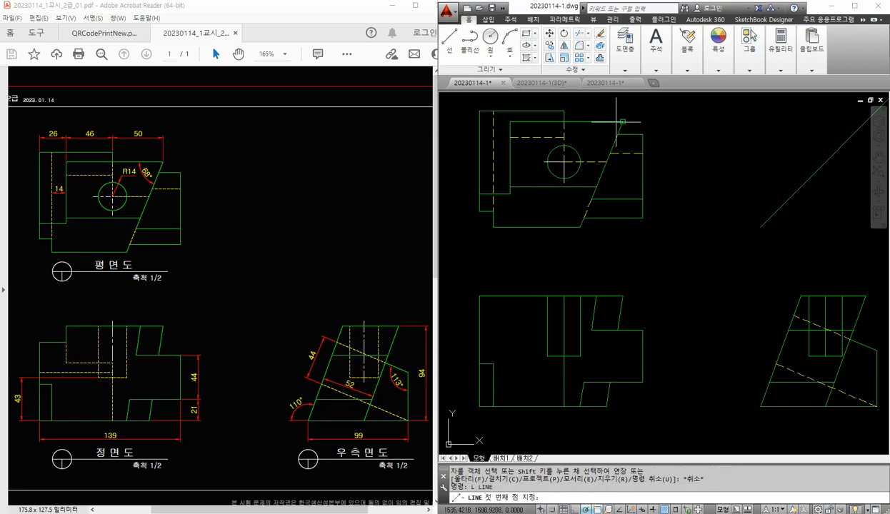
{"action": "left_click", "coordinate": [622, 121]}
{"action": "left_click", "coordinate": [622, 294]}
{"action": "key", "text": "space"}
{"action": "key", "text": "space"}
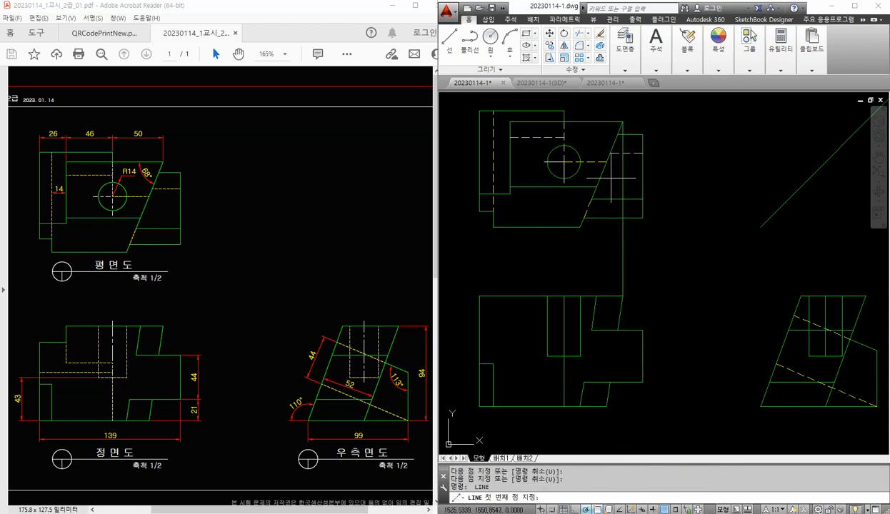
{"action": "left_click", "coordinate": [607, 162]}
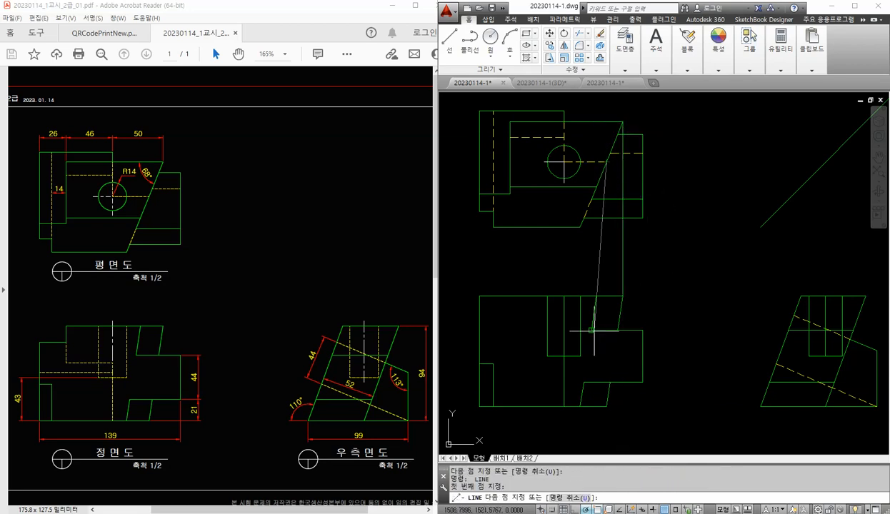
{"action": "left_click", "coordinate": [607, 407]}
{"action": "key", "text": "space"}
- Draw vertical projection lines from the top view slanted edge's lower intersection and lower end to the front view's inner slanted edges
{"action": "key", "text": "space"}
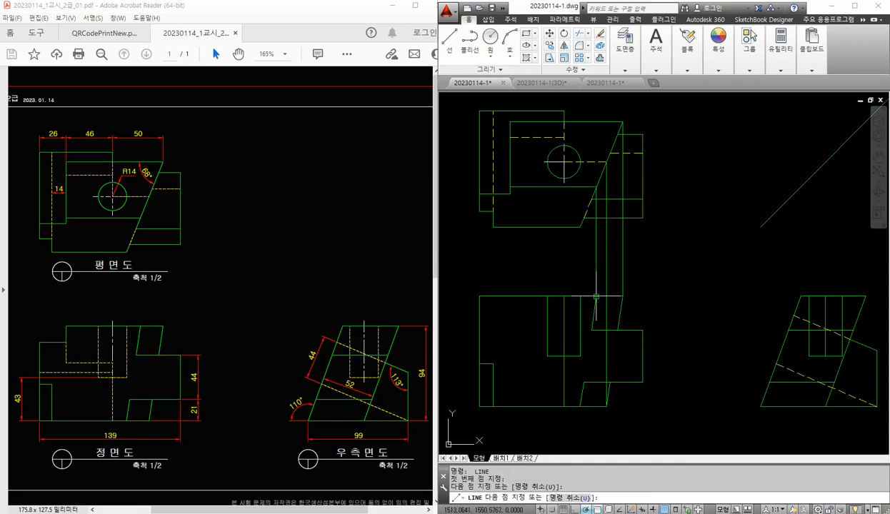
{"action": "left_click", "coordinate": [580, 229]}
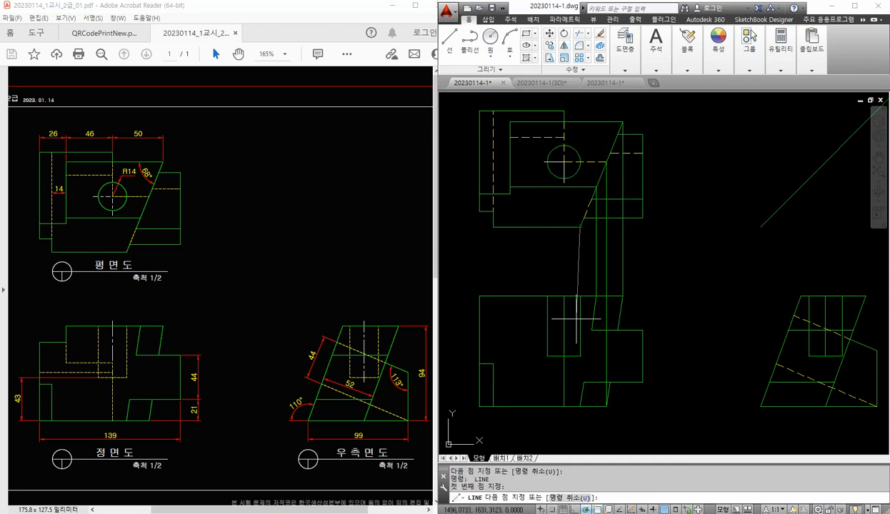
{"action": "left_click", "coordinate": [580, 405]}
{"action": "key", "text": "space"}
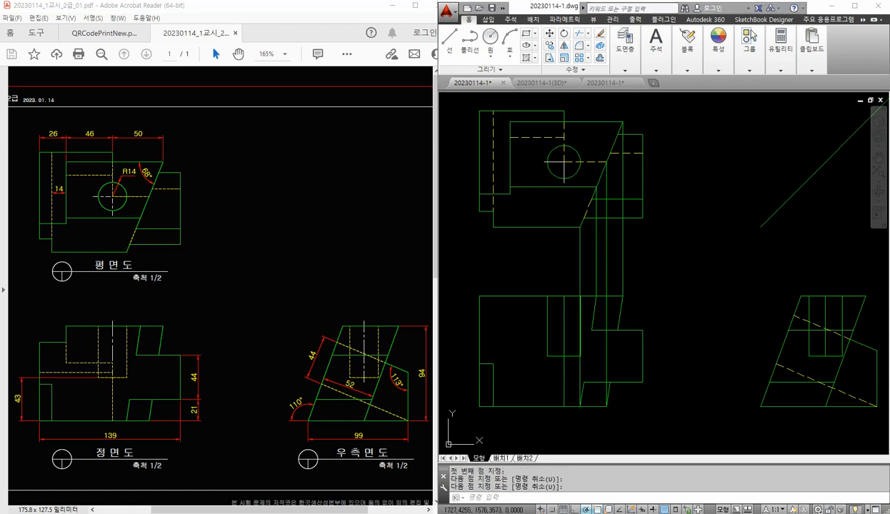
- Erase the four vertical projection lines between the top and front views
{"action": "left_click", "coordinate": [624, 298]}
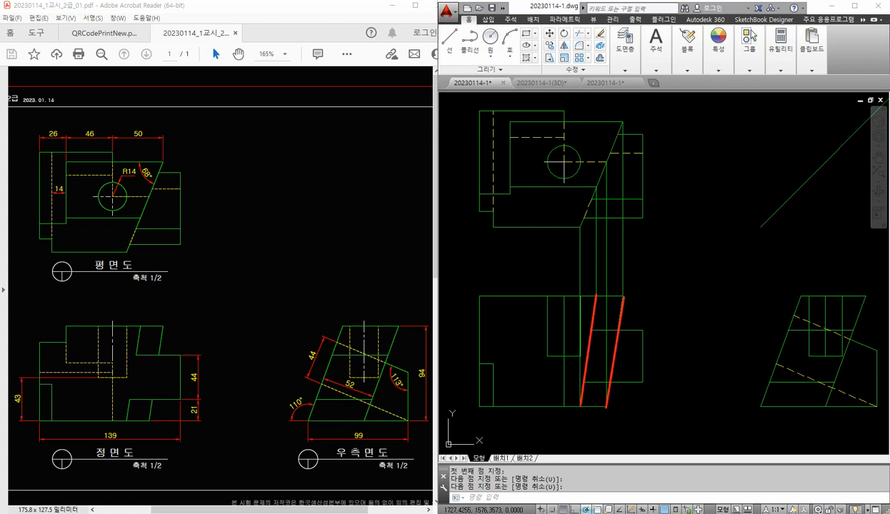
{"action": "left_click", "coordinate": [664, 268]}
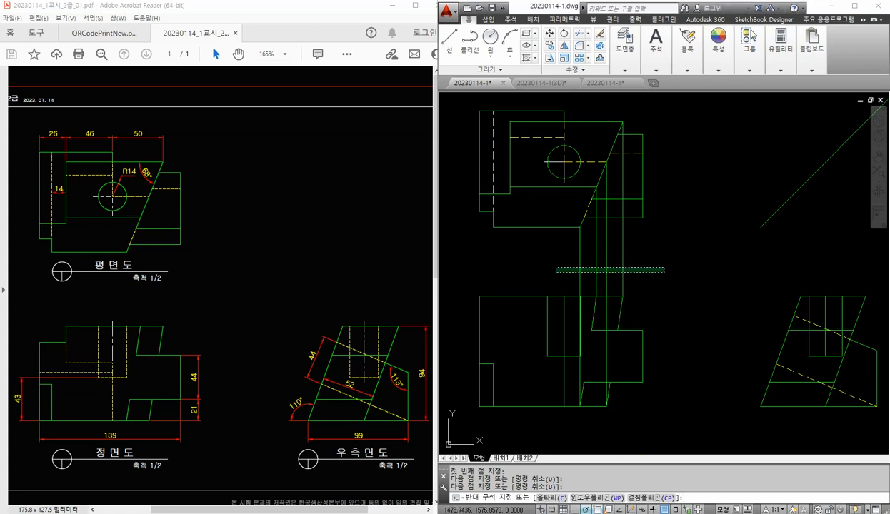
{"action": "left_click", "coordinate": [555, 272]}
{"action": "key", "text": "Delete"}
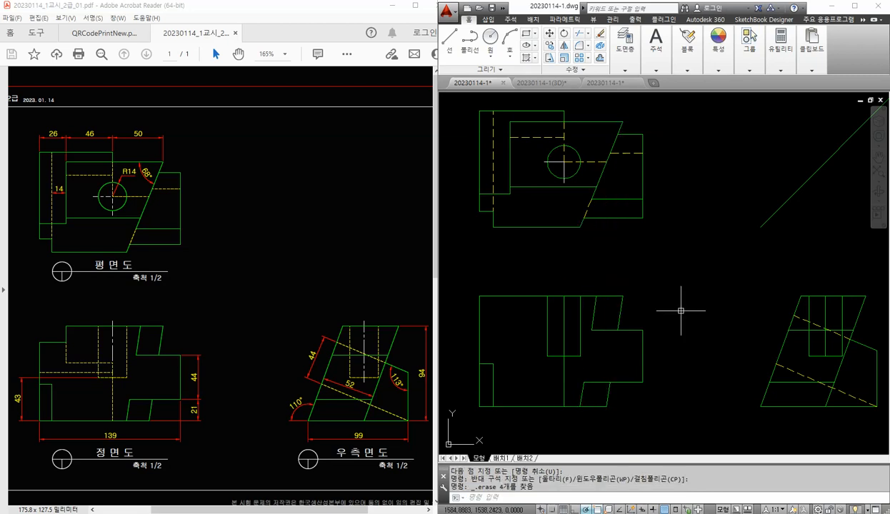
- Draw a horizontal line from the upper end of the right side view's vertical edge to the front view's left edge
{"action": "middle_click_drag", "start_coordinate": [679, 338], "coordinate": [683, 320]}
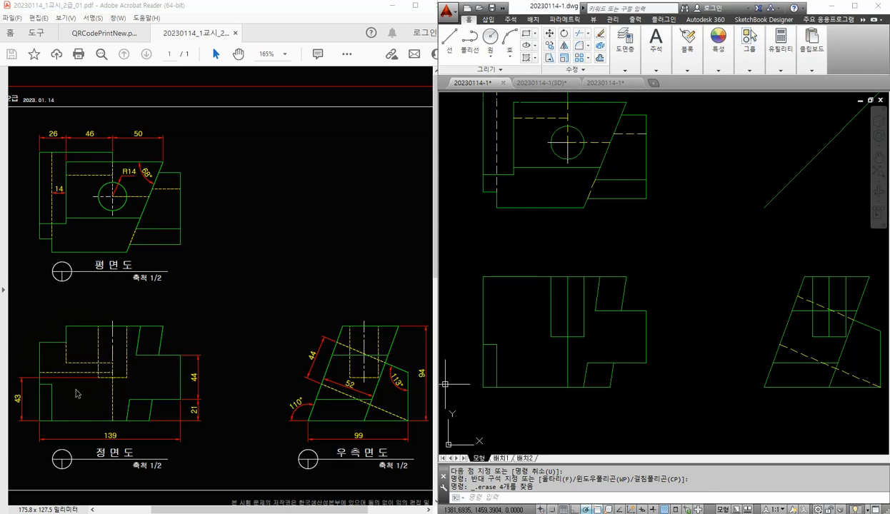
{"action": "left_click", "coordinate": [253, 365]}
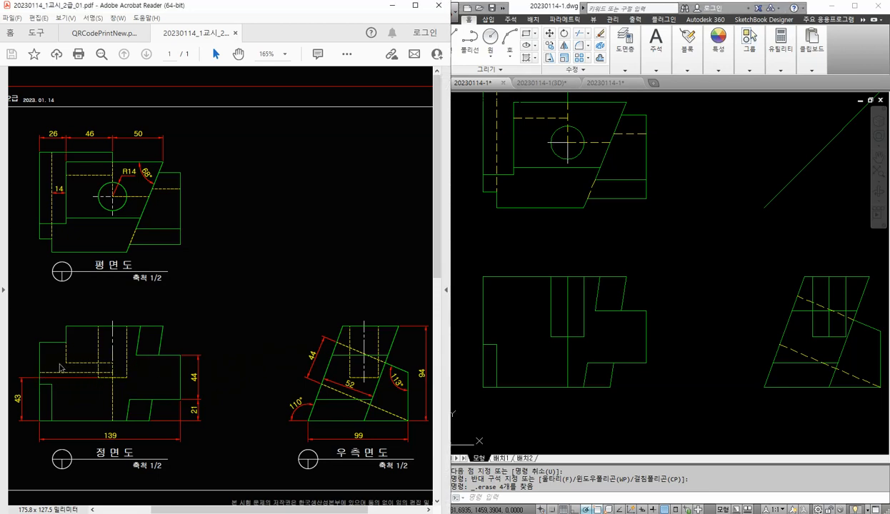
{"action": "left_click", "coordinate": [660, 368]}
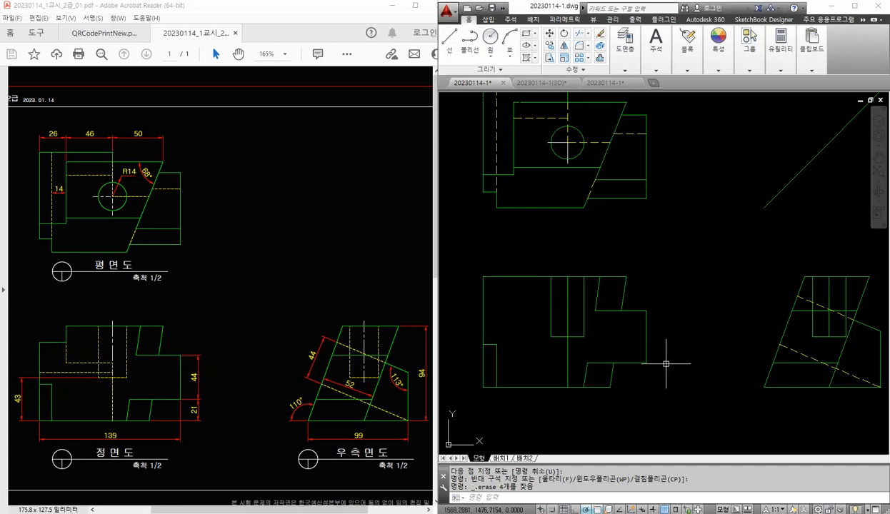
{"action": "type", "text": "L"}
{"action": "key", "text": "Return"}
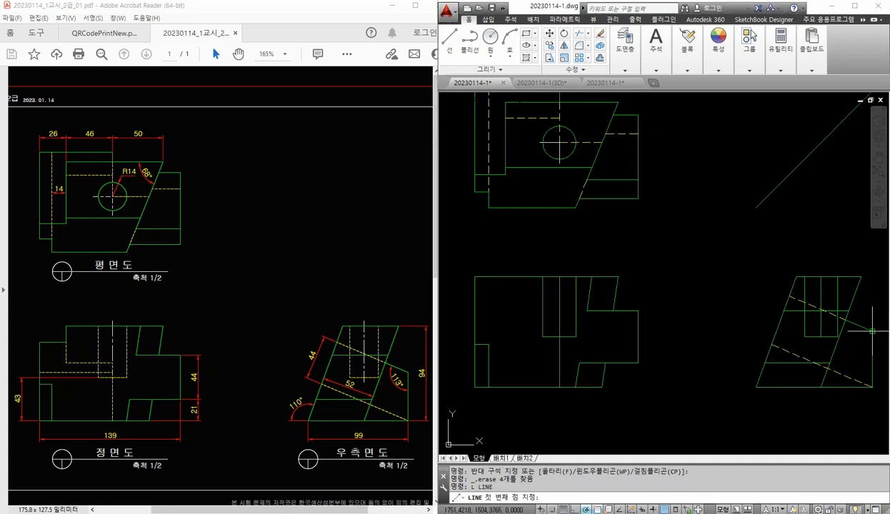
{"action": "left_click", "coordinate": [871, 330]}
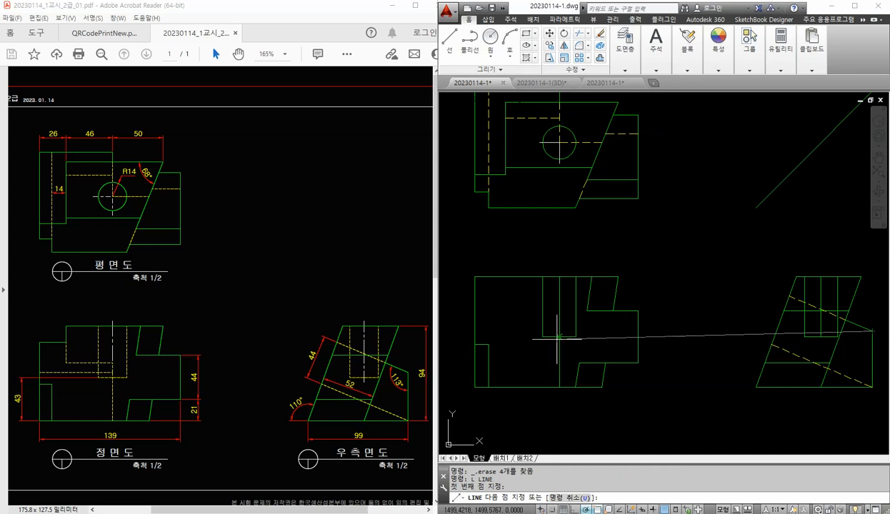
{"action": "left_click", "coordinate": [475, 331]}
{"action": "key", "text": "Return"}
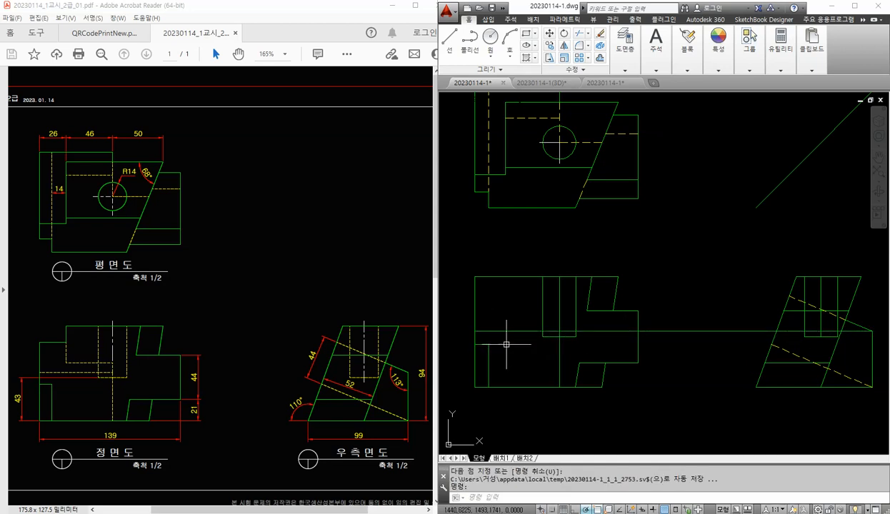
- Trim the horizontal projection line to the right of the front view's central vertical line
{"action": "type", "text": "tr"}
{"action": "key", "text": "Return"}
{"action": "left_click", "coordinate": [566, 329]}
{"action": "key", "text": "Return"}
{"action": "left_click", "coordinate": [566, 330]}
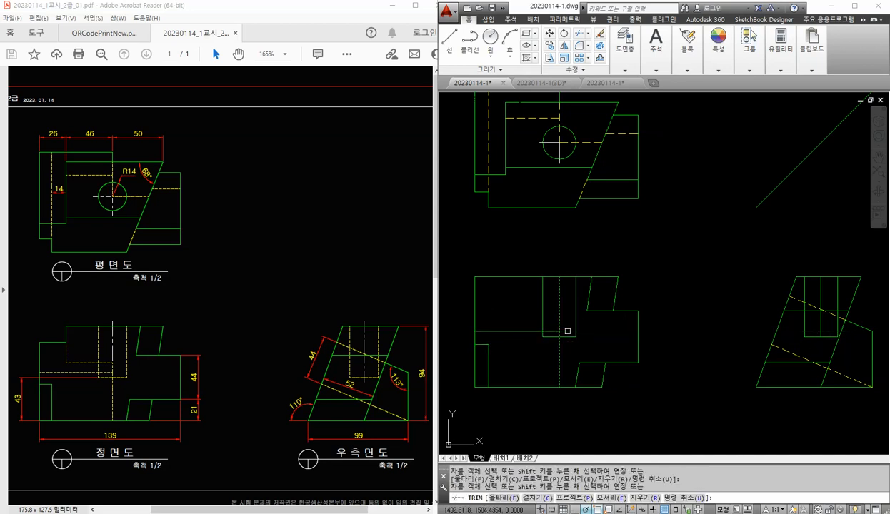
{"action": "key", "text": "Return"}
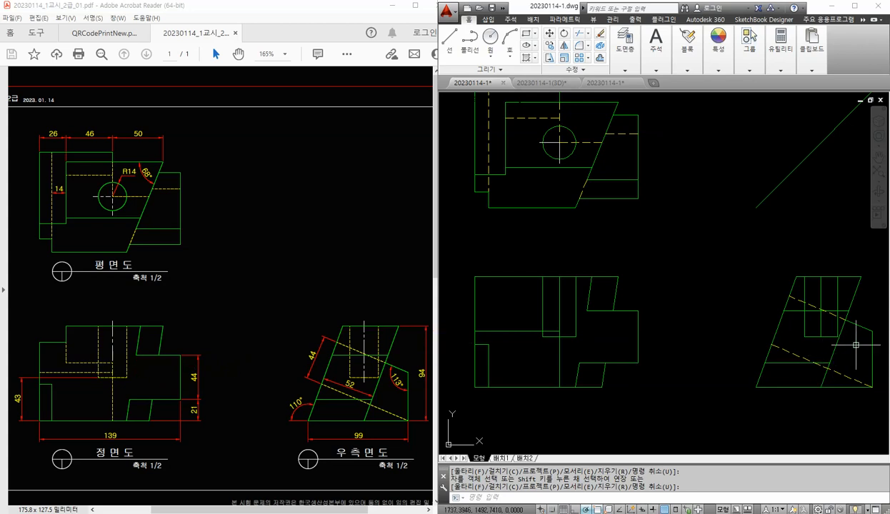
- Draw a horizontal line from where the side view's upper sloped line meets its slanted edge to the front view's left edge
{"action": "type", "text": "l"}
{"action": "key", "text": "Return"}
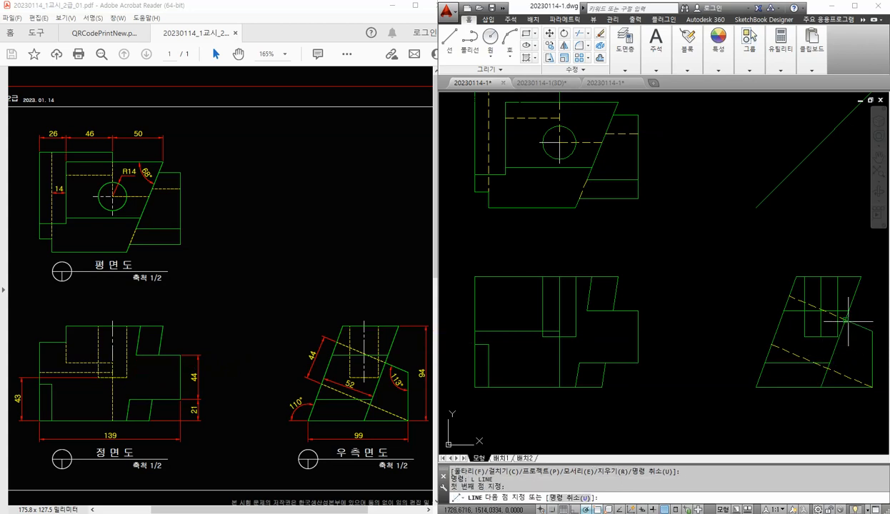
{"action": "left_click", "coordinate": [840, 319]}
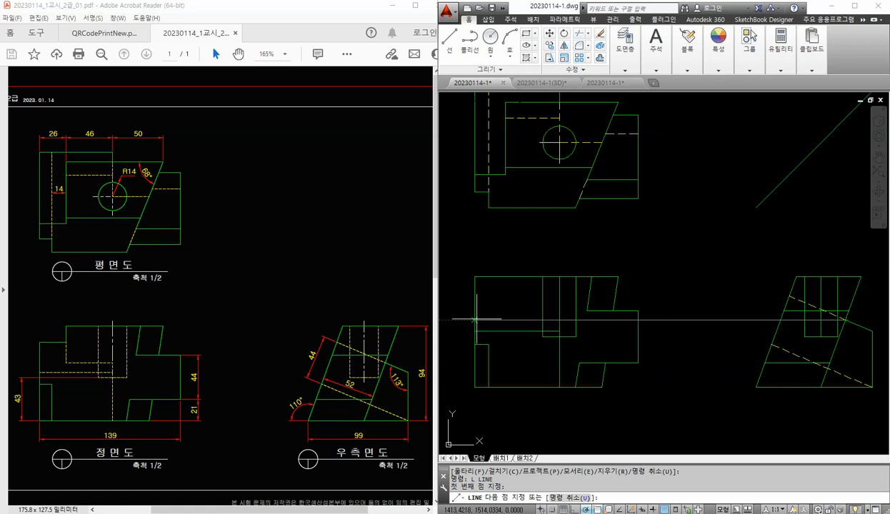
{"action": "key", "text": "Return"}
{"action": "key", "text": "Return"}
{"action": "key", "text": "Escape"}
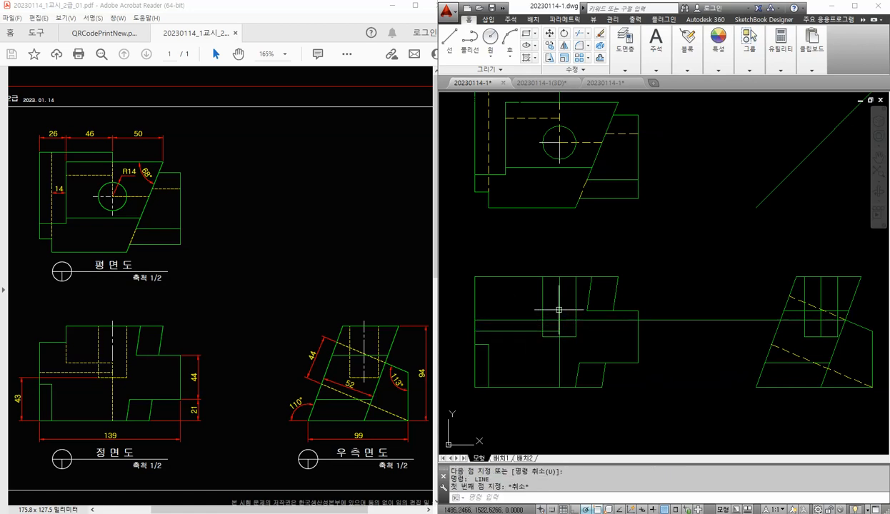
- Trim the second horizontal projection line back to the front view's central vertical line
{"action": "type", "text": "tr"}
{"action": "key", "text": "Return"}
{"action": "left_click", "coordinate": [559, 309]}
{"action": "key", "text": "Return"}
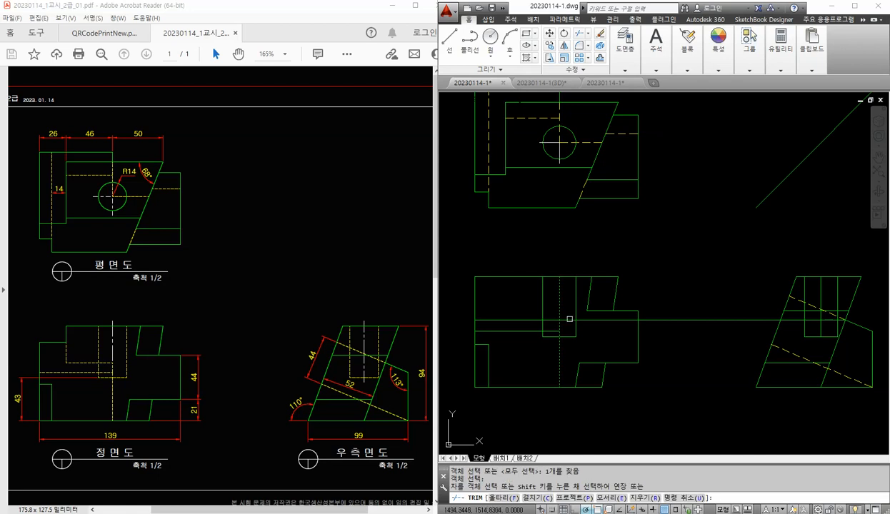
{"action": "left_click", "coordinate": [571, 320]}
{"action": "key", "text": "Return"}
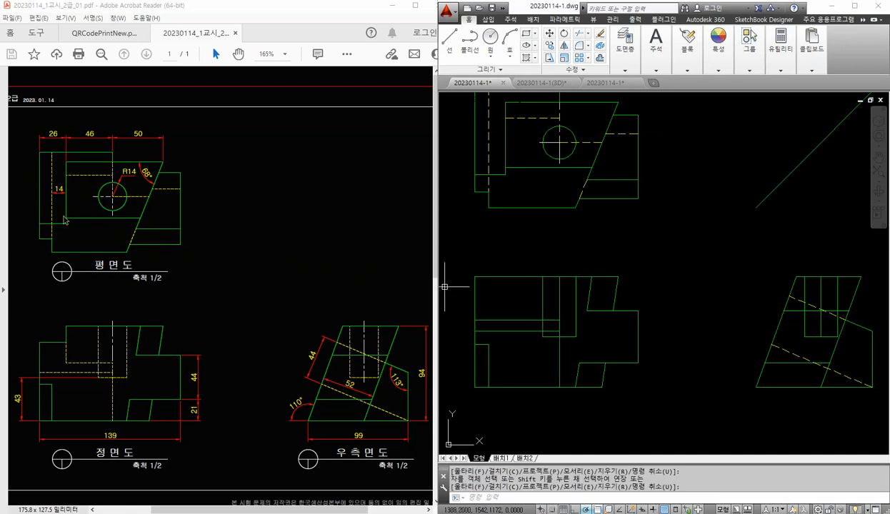
- Draw a vertical line from the top view's inner step corner down to the front view's upper inner horizontal line
{"action": "type", "text": "l"}
{"action": "key", "text": "Return"}
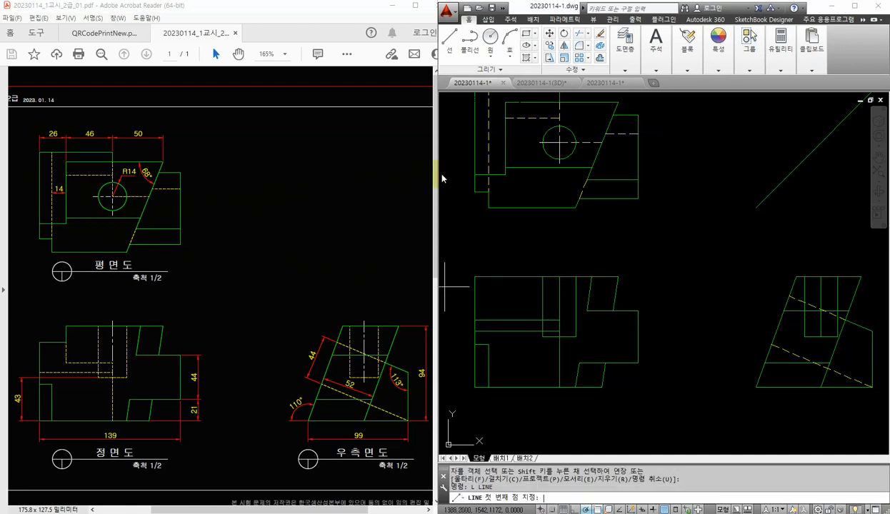
{"action": "left_click", "coordinate": [504, 174]}
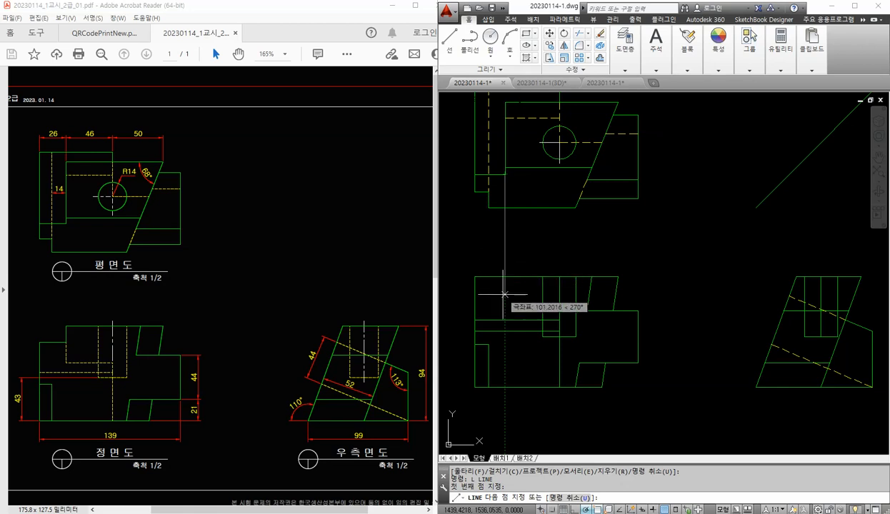
{"action": "left_click", "coordinate": [506, 319]}
{"action": "key", "text": "Return"}
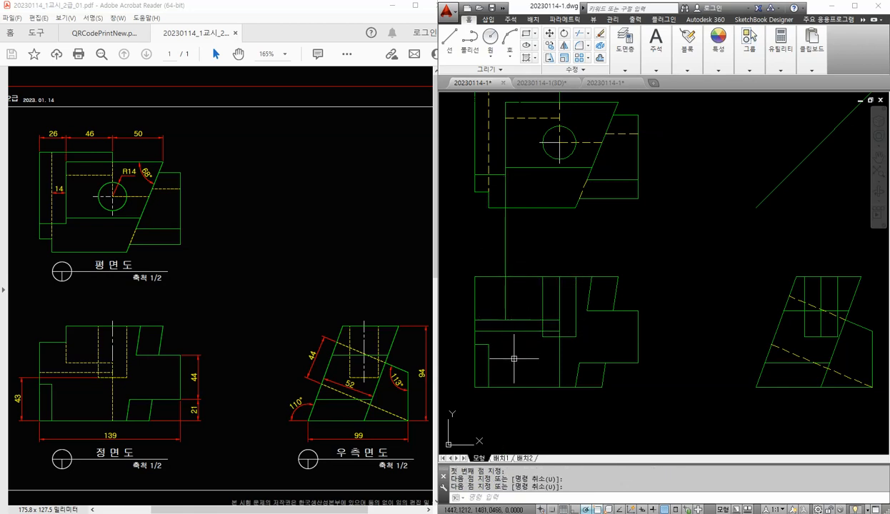
- Trim the front view's upper inner horizontal line to the left of the new vertical line
{"action": "type", "text": "tr"}
{"action": "key", "text": "Return"}
{"action": "key", "text": "Return"}
{"action": "left_click", "coordinate": [494, 320]}
{"action": "key", "text": "Return"}
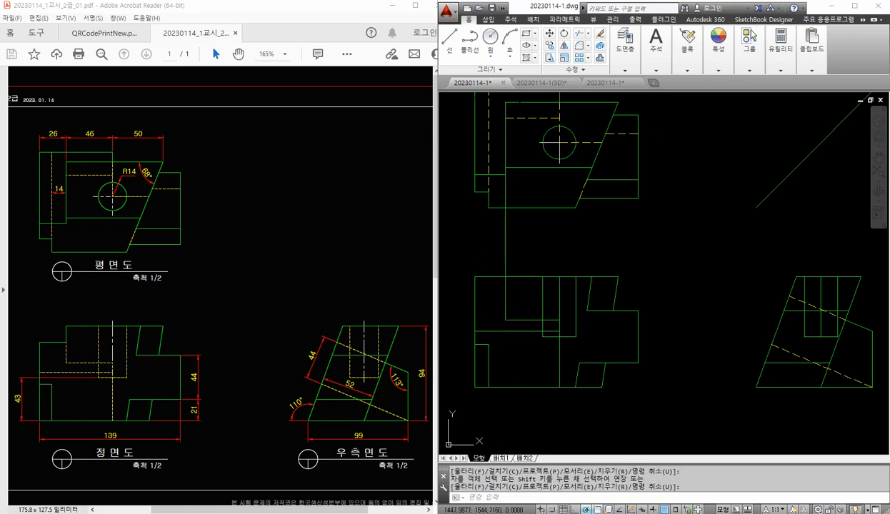
- Trim off the part of the vertical projection line above the front view's top edge
{"action": "key", "text": "Return"}
{"action": "left_click", "coordinate": [525, 276]}
{"action": "key", "text": "Return"}
{"action": "left_click", "coordinate": [525, 264]}
{"action": "left_click", "coordinate": [489, 242]}
{"action": "key", "text": "Return"}
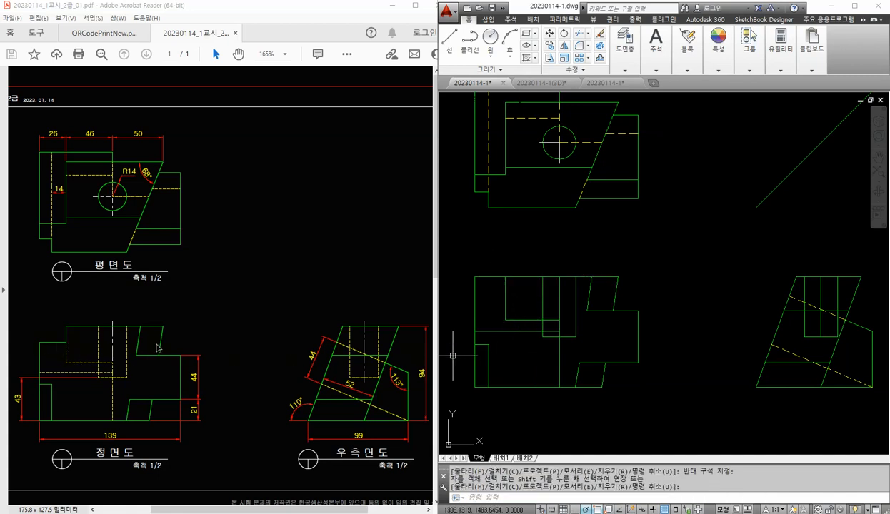
- Draw a horizontal line from the upper end of the side view's upper dashed line to the front view's left edge
{"action": "type", "text": "l"}
{"action": "key", "text": "Return"}
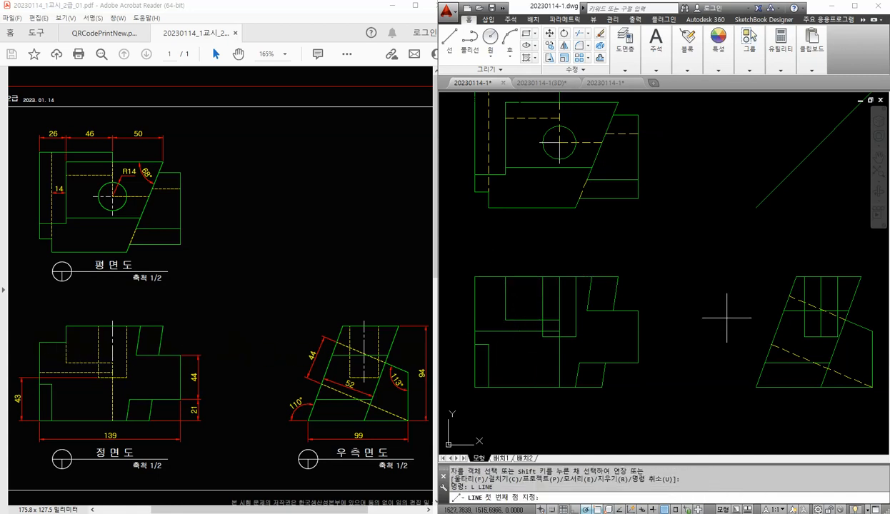
{"action": "left_click", "coordinate": [790, 295]}
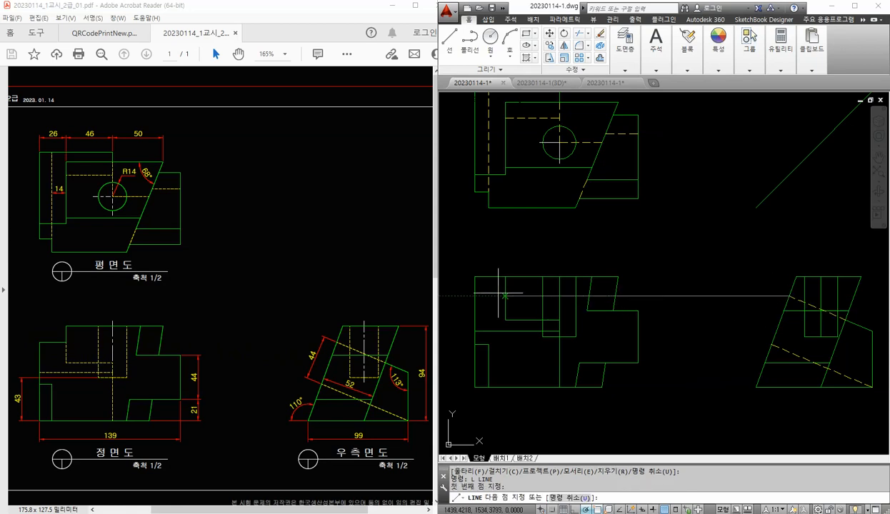
{"action": "left_click", "coordinate": [476, 293]}
{"action": "key", "text": "space"}
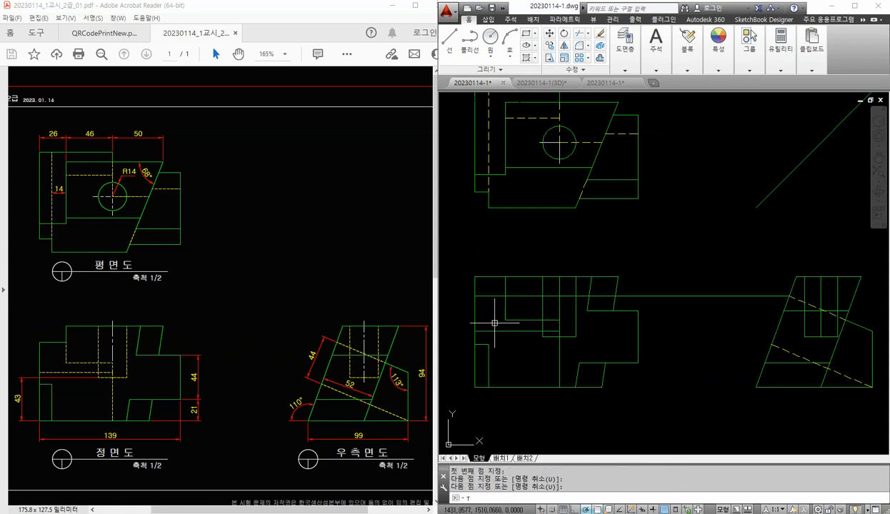
- Trim the newest horizontal line to the right of the front view's inner vertical step line
{"action": "type", "text": "tr"}
{"action": "key", "text": "space"}
{"action": "key", "text": "space"}
{"action": "left_click", "coordinate": [489, 293]}
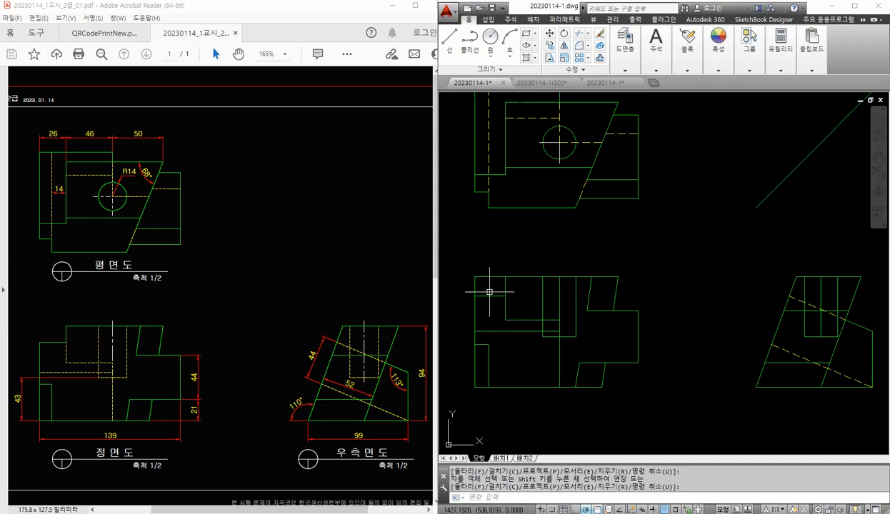
- Trim the front view's upper left corner edges to form the step
{"action": "type", "text": "tr"}
{"action": "key", "text": "space"}
{"action": "key", "text": "space"}
{"action": "left_click", "coordinate": [487, 285]}
{"action": "left_click", "coordinate": [468, 261]}
{"action": "key", "text": "space"}
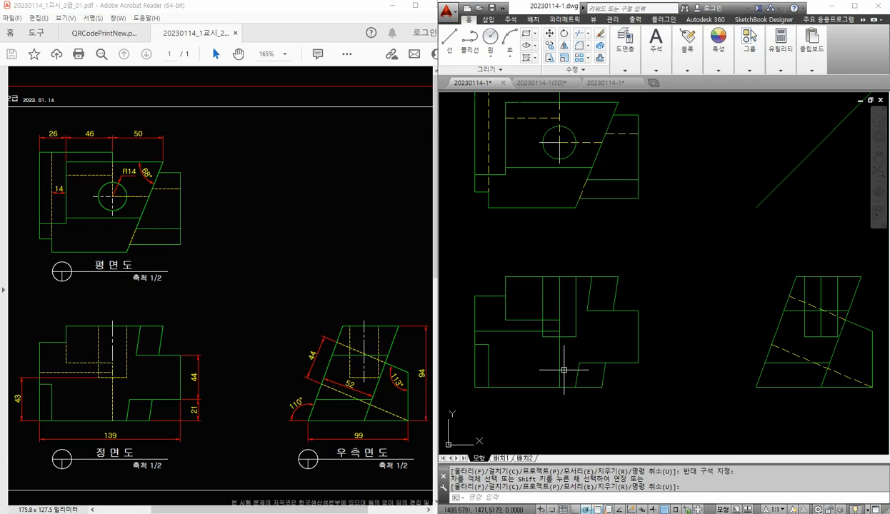
- Trim the front view's vertical centre line below the upper inner horizontal line and redraw that part as a separate line to the bottom edge
{"action": "type", "text": "tr"}
{"action": "key", "text": "space"}
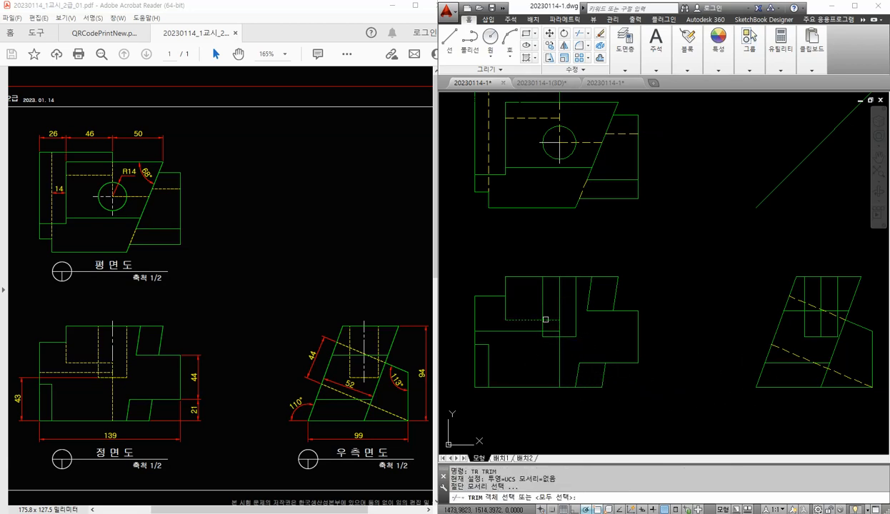
{"action": "key", "text": "space"}
{"action": "key", "text": "space"}
{"action": "type", "text": "l"}
{"action": "key", "text": "space"}
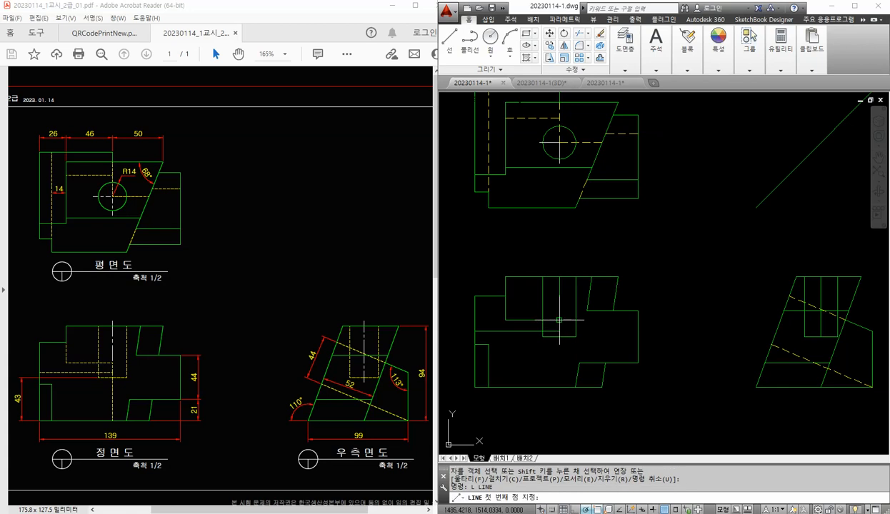
{"action": "left_click", "coordinate": [559, 320]}
{"action": "left_click", "coordinate": [559, 387]}
{"action": "key", "text": "space"}
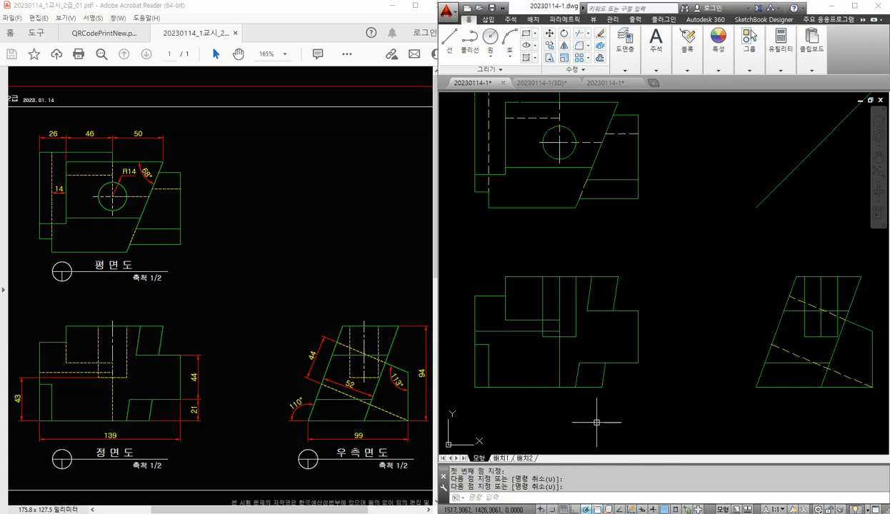
- Match the side view's dashed line properties onto the front view's hole outline, lower vertical line and two inner horizontal lines
{"action": "type", "text": "ma"}
{"action": "key", "text": "space"}
{"action": "left_click", "coordinate": [795, 300]}
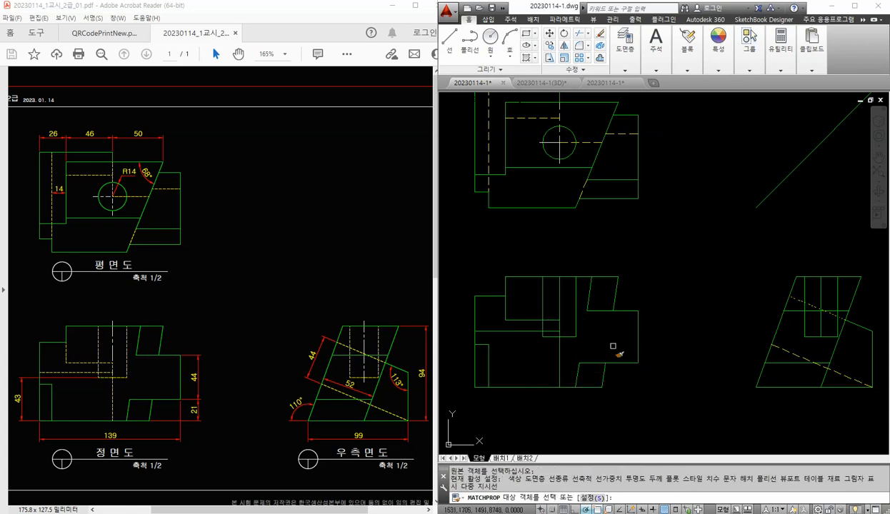
{"action": "left_click", "coordinate": [577, 329]}
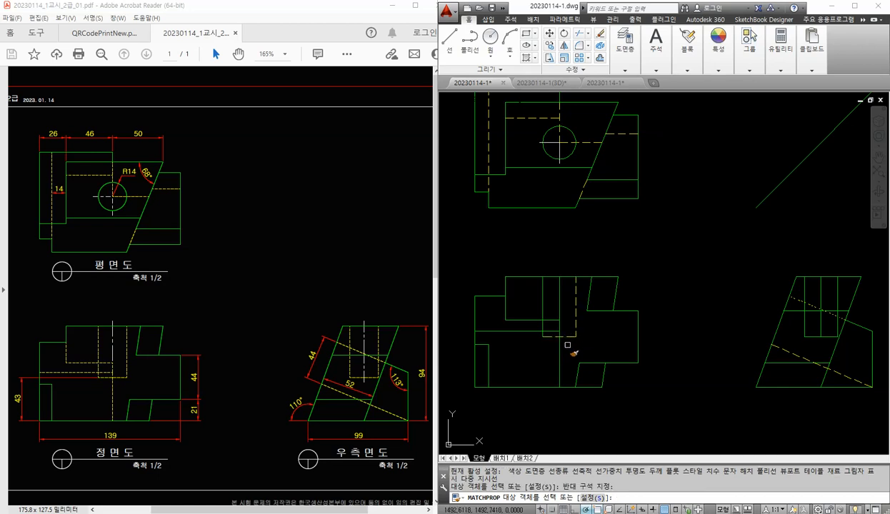
{"action": "left_click", "coordinate": [564, 360]}
{"action": "left_click", "coordinate": [523, 327]}
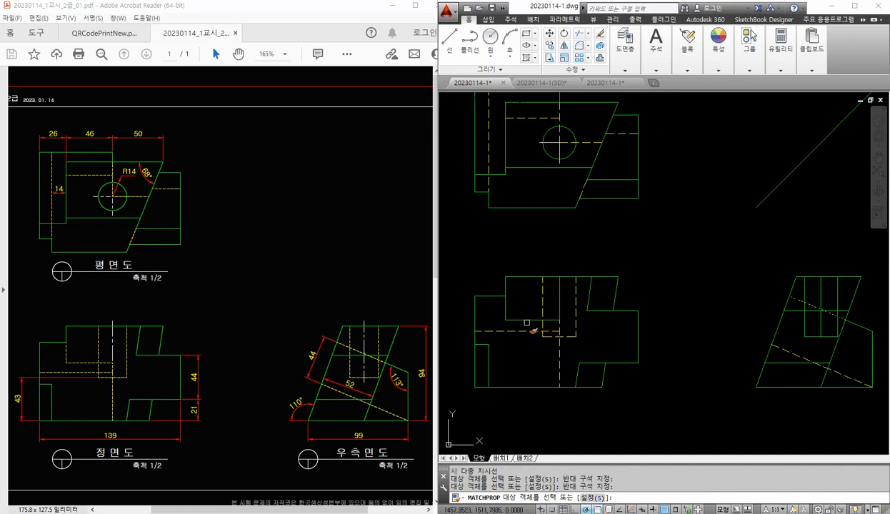
{"action": "key", "text": "Return"}
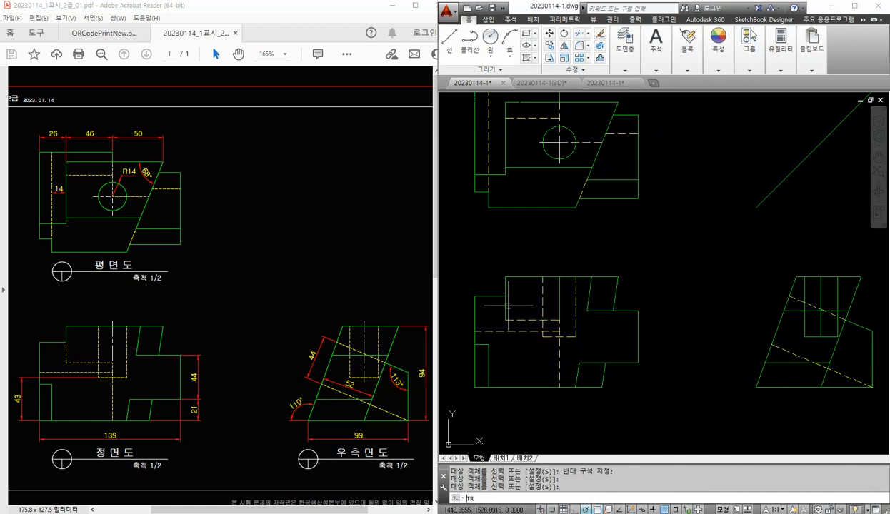
- Trim the front view's vertical step edge below the left ledge and redraw that part as a separate line to the upper inner horizontal line
{"action": "key", "text": "Return"}
{"action": "key", "text": "Return"}
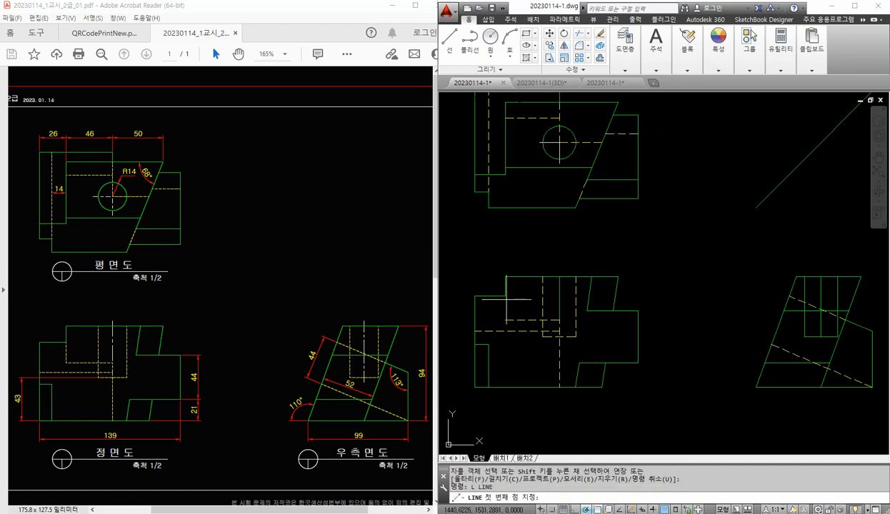
{"action": "left_click", "coordinate": [506, 296]}
{"action": "left_click", "coordinate": [506, 320]}
{"action": "key", "text": "Return"}
- Match the dashed hidden line properties onto the redrawn lower part of the front view's step edge
{"action": "type", "text": "M"}
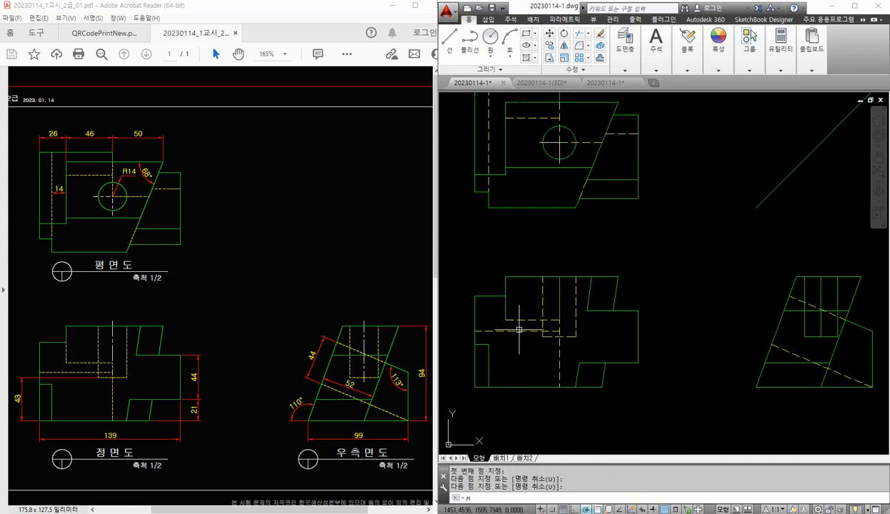
{"action": "type", "text": "A"}
{"action": "key", "text": "Return"}
{"action": "left_click", "coordinate": [510, 315]}
{"action": "left_click", "coordinate": [507, 308]}
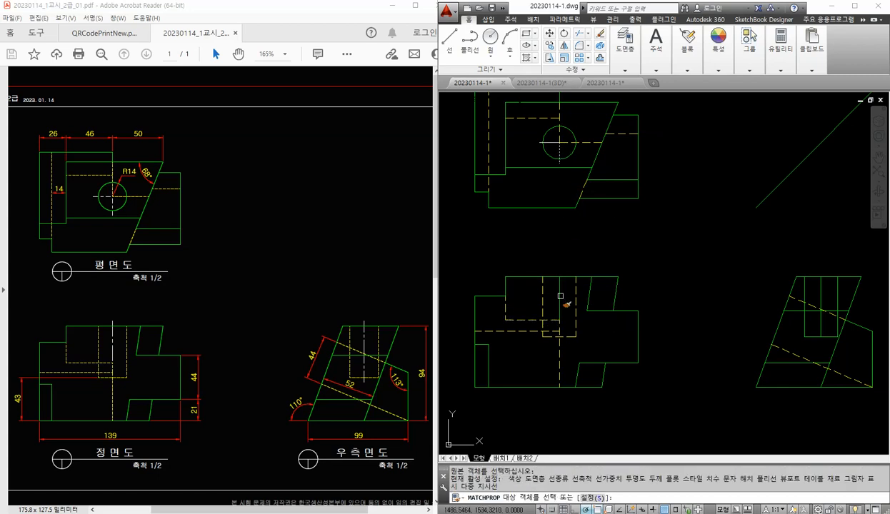
- Match the top view circle's centre line properties onto the hole axes in the front and side views
{"action": "left_click", "coordinate": [560, 296]}
{"action": "left_click", "coordinate": [820, 295]}
{"action": "key", "text": "Return"}
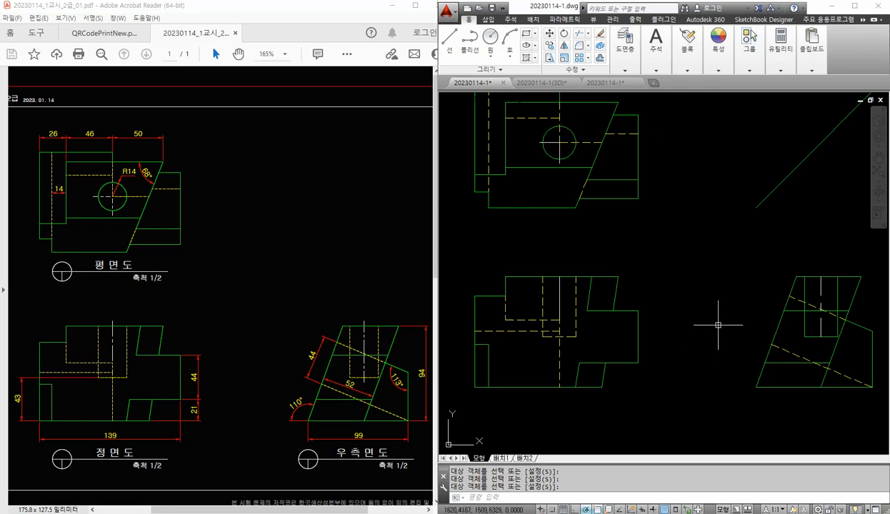
- Lengthen both ends of the side view's hole centre line and the upper end of the front view's centre line by 4
{"action": "middle_click_drag", "start_coordinate": [715, 317], "coordinate": [709, 313]}
{"action": "mouse_move", "coordinate": [646, 281]}
{"action": "middle_mouse_down"}
{"action": "mouse_move", "coordinate": [663, 318]}
{"action": "mouse_move", "coordinate": [646, 300]}
{"action": "middle_mouse_up"}
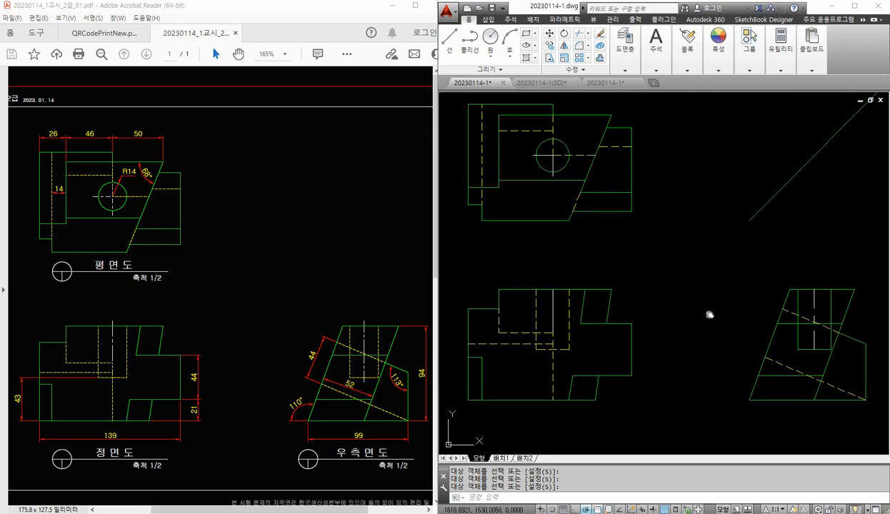
{"action": "middle_click_drag", "start_coordinate": [707, 314], "coordinate": [712, 323]}
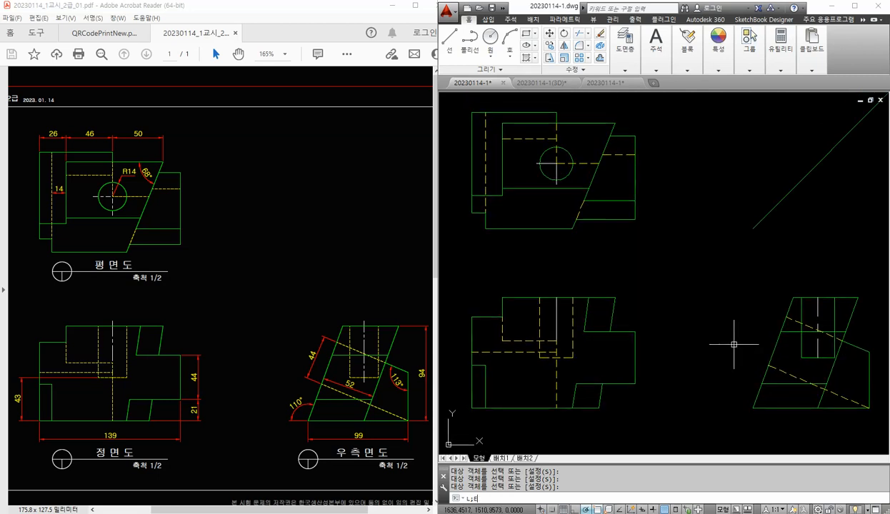
{"action": "key", "text": "Return"}
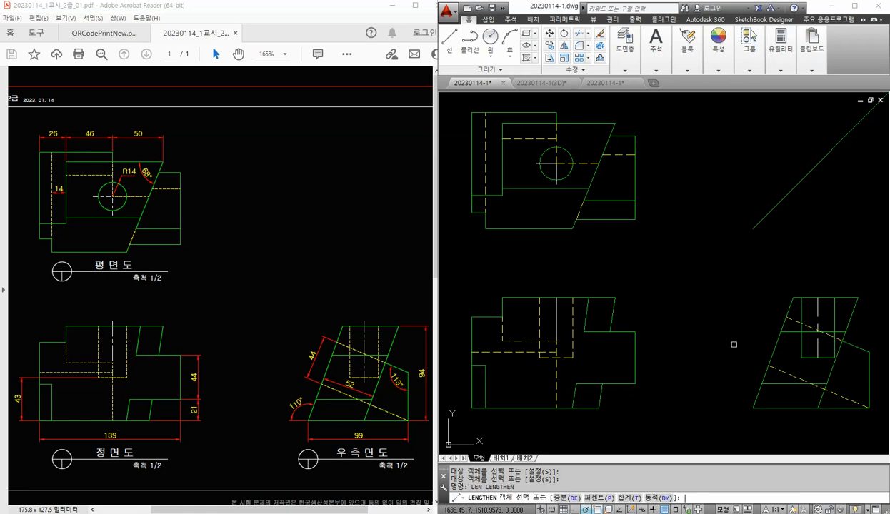
{"action": "type", "text": "de"}
{"action": "key", "text": "Return"}
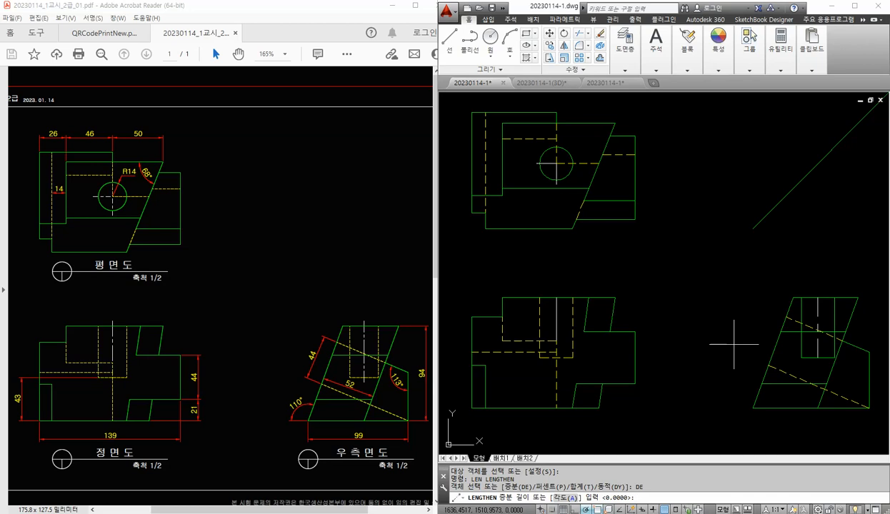
{"action": "type", "text": "4"}
{"action": "key", "text": "Return"}
{"action": "left_click", "coordinate": [817, 307]}
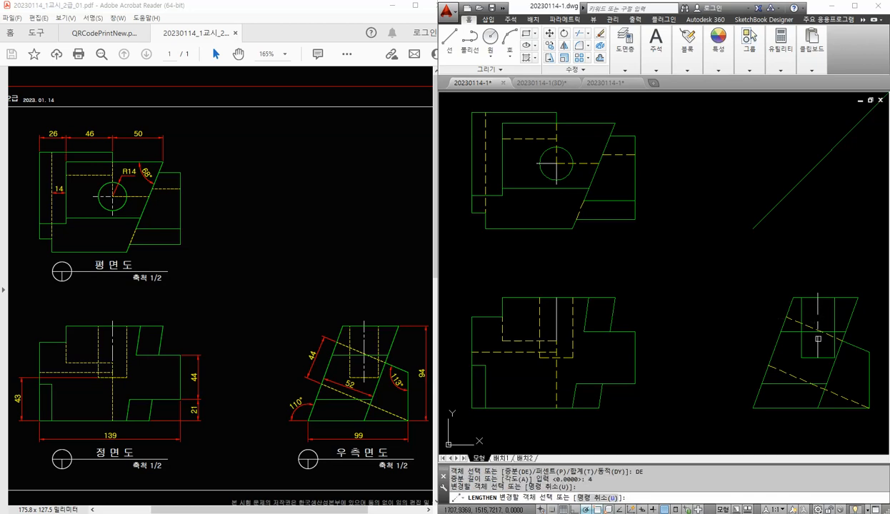
{"action": "left_click", "coordinate": [818, 344]}
{"action": "left_click", "coordinate": [557, 313]}
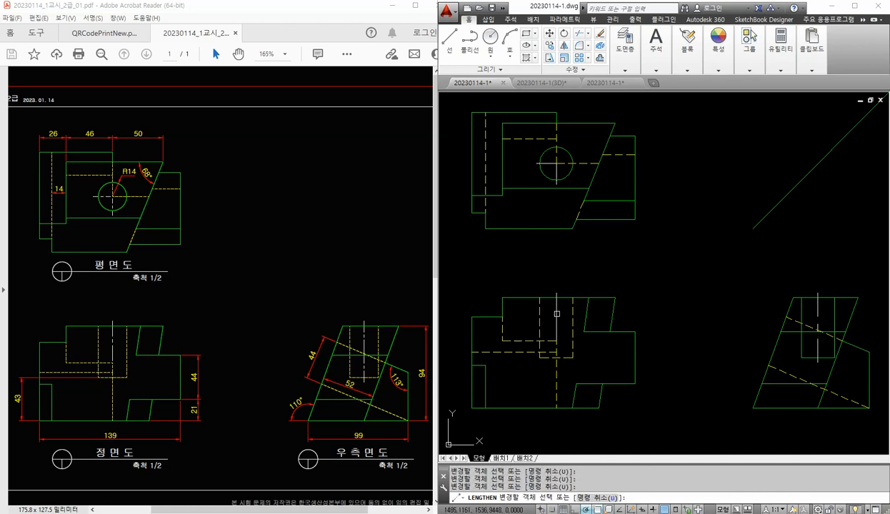
{"action": "scroll", "coordinate": [550, 200], "scroll_direction": "up", "scroll_amount": 3}
{"action": "scroll", "coordinate": [535, 171], "scroll_direction": "down", "scroll_amount": 2}
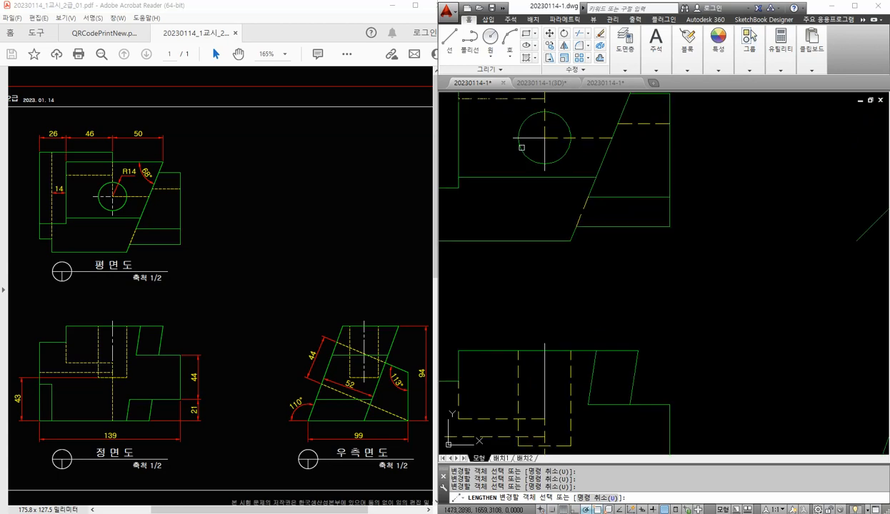
{"action": "scroll", "coordinate": [506, 134], "scroll_direction": "up", "scroll_amount": 2}
{"action": "scroll", "coordinate": [567, 201], "scroll_direction": "down", "scroll_amount": 2}
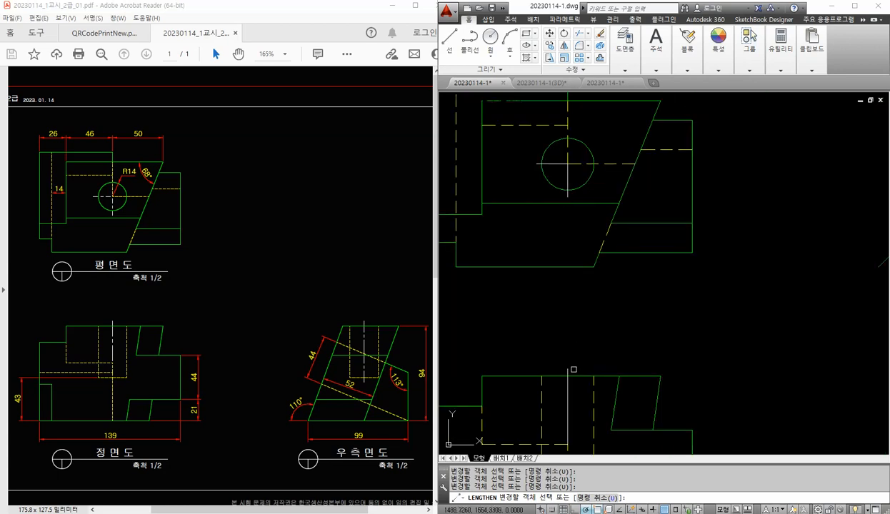
{"action": "middle_click_drag", "start_coordinate": [574, 369], "coordinate": [576, 288]}
{"action": "key", "text": "Escape"}
- Shorten the front view centre line's lower end and the inner ends of the top view circle's two centre lines with a Lengthen increment of -2
{"action": "middle_click_drag", "start_coordinate": [723, 249], "coordinate": [683, 263]}
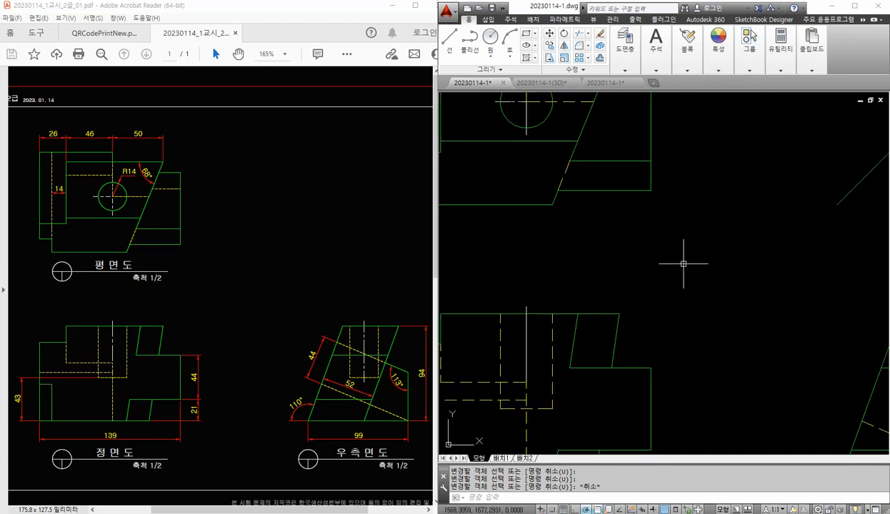
{"action": "scroll", "coordinate": [684, 264], "scroll_direction": "down", "scroll_amount": 2}
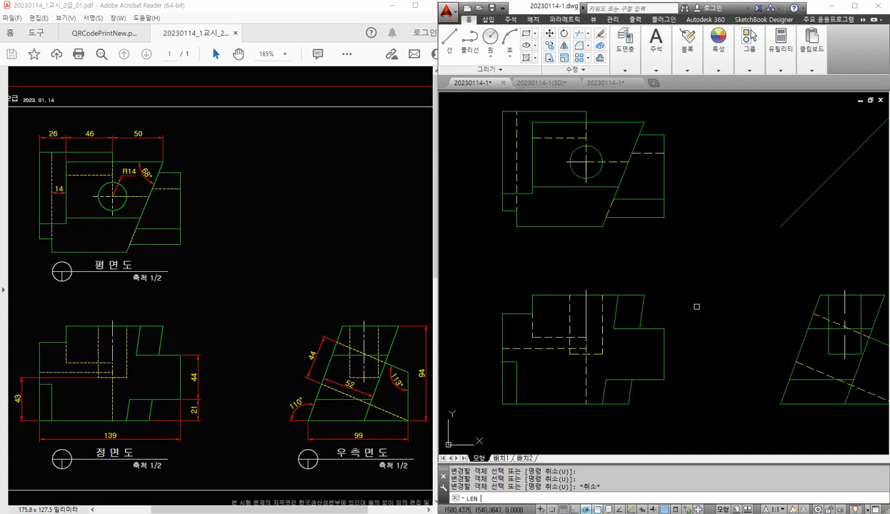
{"action": "key", "text": "Return"}
{"action": "type", "text": "de"}
{"action": "key", "text": "Return"}
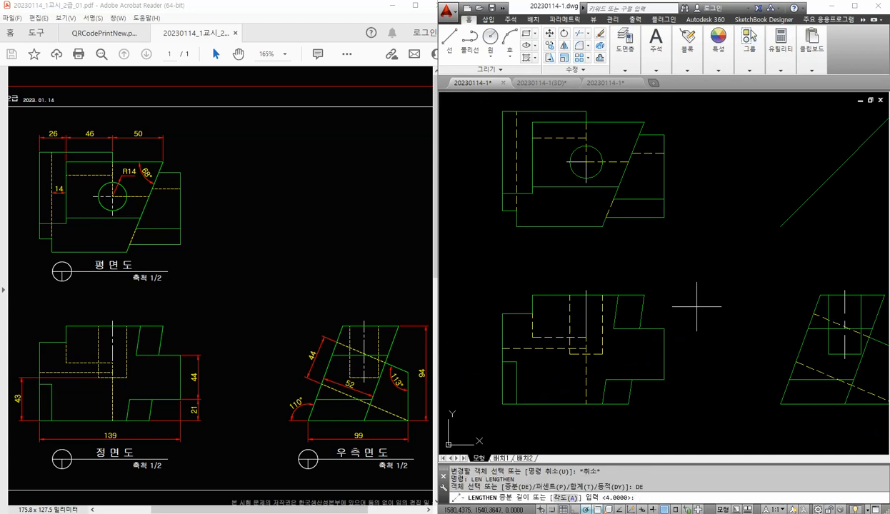
{"action": "key", "text": "Return"}
{"action": "scroll", "coordinate": [586, 334], "scroll_direction": "up", "scroll_amount": 2}
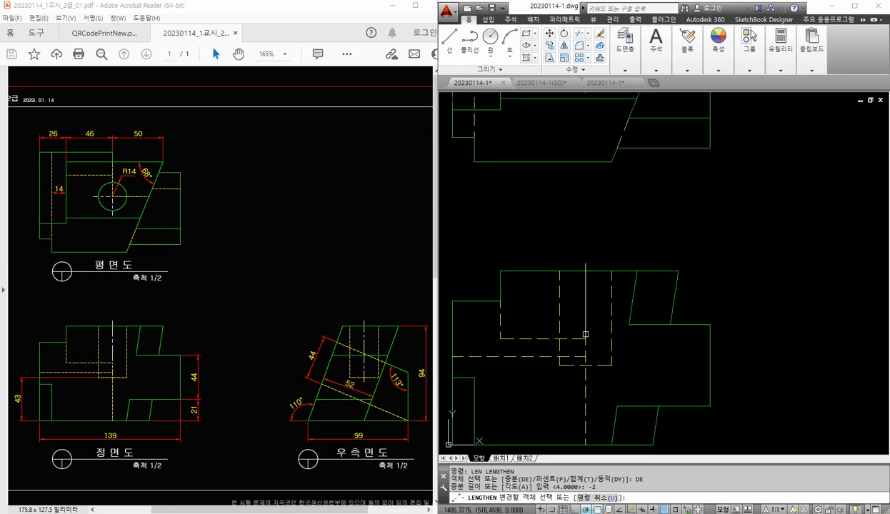
{"action": "middle_click_drag", "start_coordinate": [593, 205], "coordinate": [621, 312]}
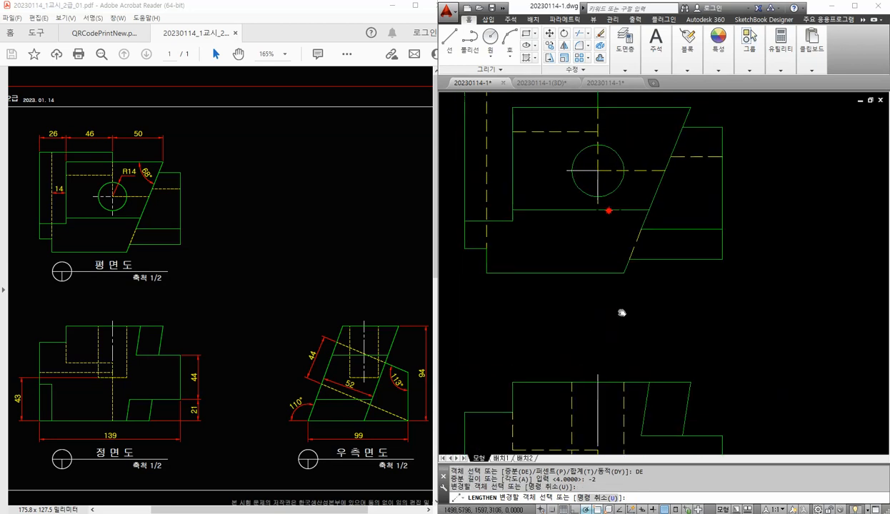
{"action": "left_click", "coordinate": [592, 171]}
{"action": "left_click", "coordinate": [597, 179]}
{"action": "scroll", "coordinate": [714, 243], "scroll_direction": "down", "scroll_amount": 2}
{"action": "middle_click_drag", "start_coordinate": [739, 285], "coordinate": [627, 263]}
{"action": "scroll", "coordinate": [721, 287], "scroll_direction": "up", "scroll_amount": 2}
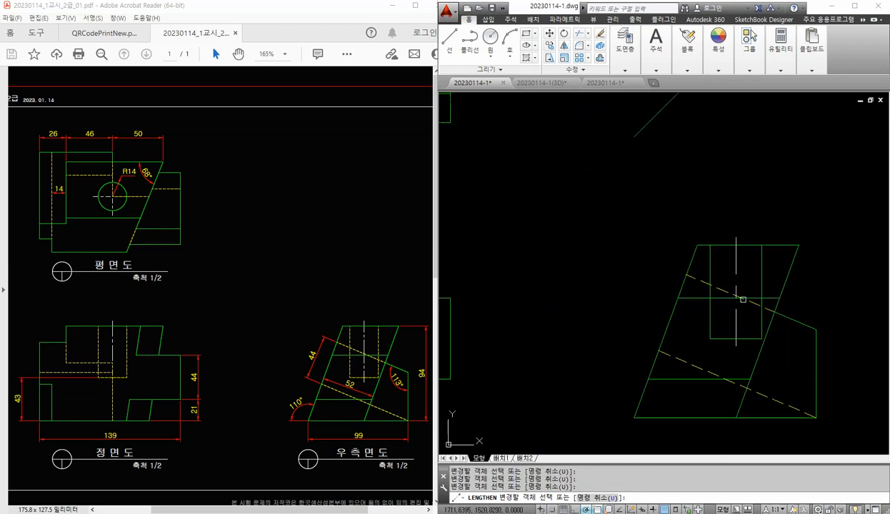
{"action": "scroll", "coordinate": [743, 299], "scroll_direction": "up", "scroll_amount": 2}
{"action": "scroll", "coordinate": [690, 270], "scroll_direction": "down", "scroll_amount": 2}
{"action": "key", "text": "Escape"}
- Make 치수 the current layer
{"action": "mouse_move", "coordinate": [590, 236]}
{"action": "middle_mouse_down"}
{"action": "mouse_move", "coordinate": [644, 284]}
{"action": "mouse_move", "coordinate": [621, 272]}
{"action": "mouse_move", "coordinate": [645, 278]}
{"action": "middle_mouse_up"}
{"action": "scroll", "coordinate": [644, 283], "scroll_direction": "down", "scroll_amount": 2}
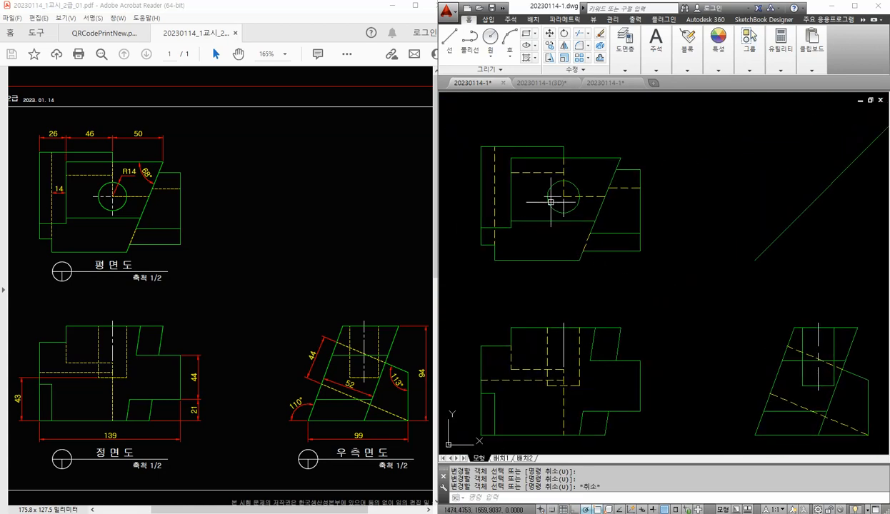
{"action": "left_click", "coordinate": [628, 71]}
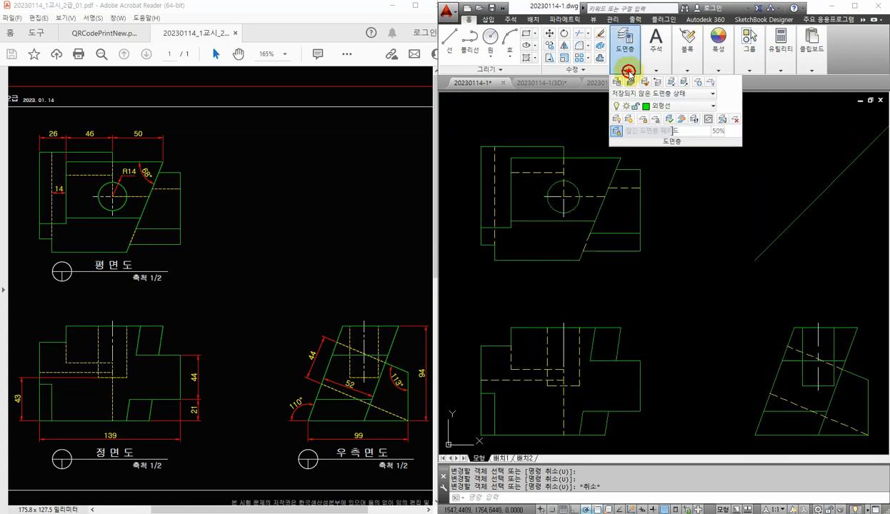
{"action": "left_click", "coordinate": [672, 106]}
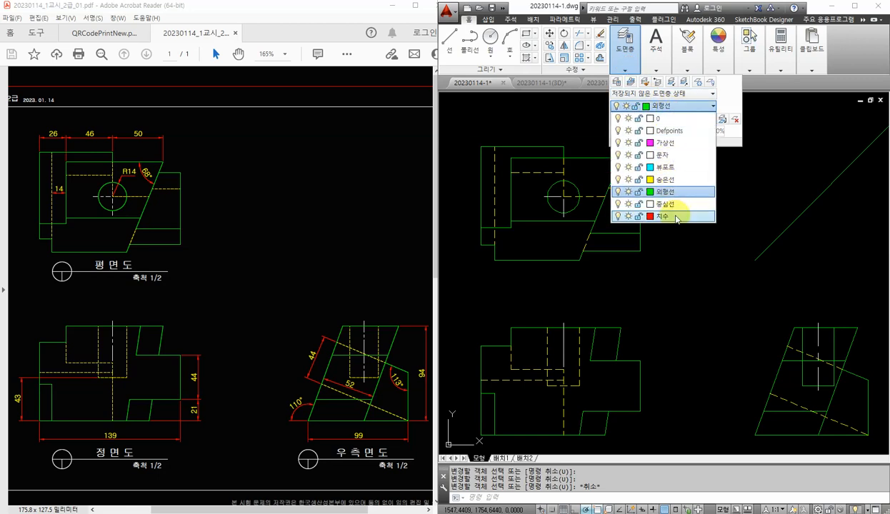
{"action": "left_click", "coordinate": [676, 219]}
- Add a horizontal linear dimension above the top view from its left edge to the inner vertical step edge
{"action": "left_click", "coordinate": [657, 65]}
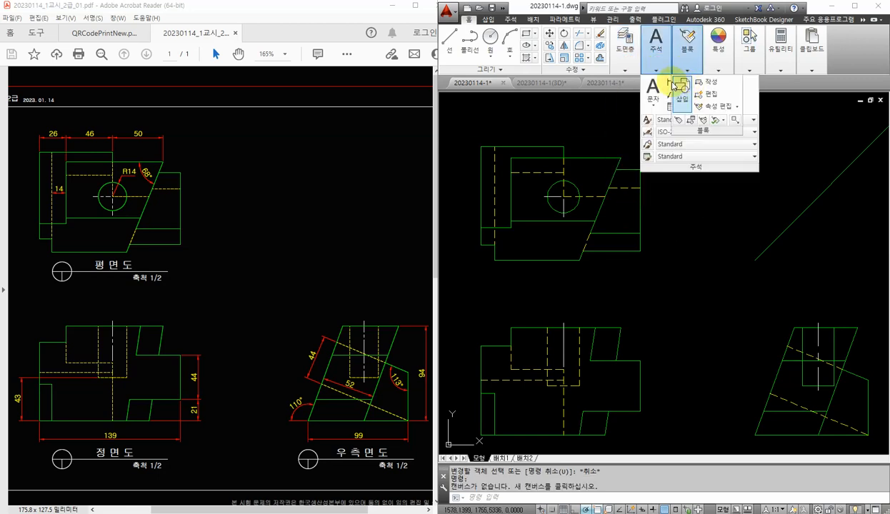
{"action": "left_click", "coordinate": [678, 82]}
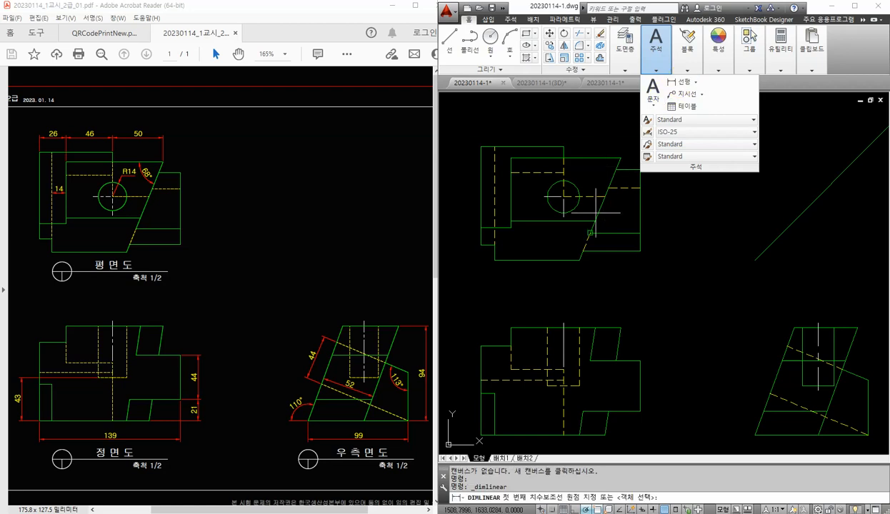
{"action": "middle_click_drag", "start_coordinate": [532, 120], "coordinate": [532, 149]}
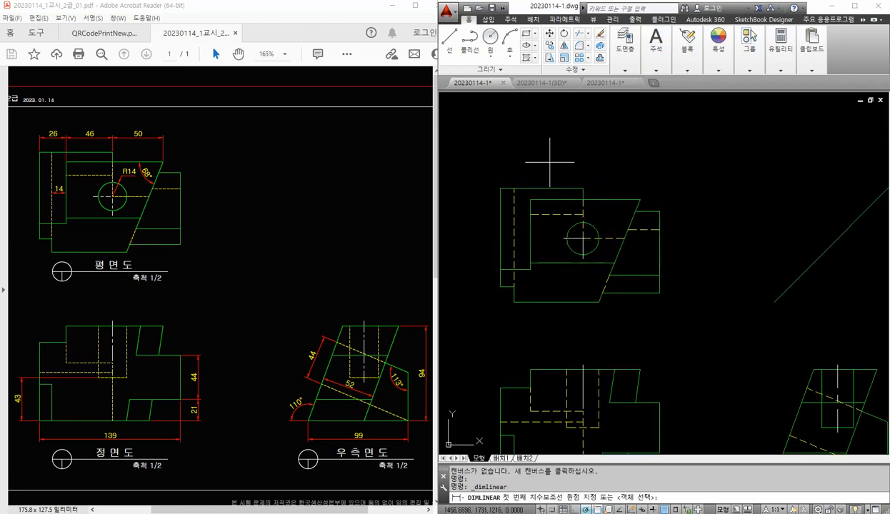
{"action": "left_click", "coordinate": [505, 188]}
{"action": "left_click", "coordinate": [529, 189]}
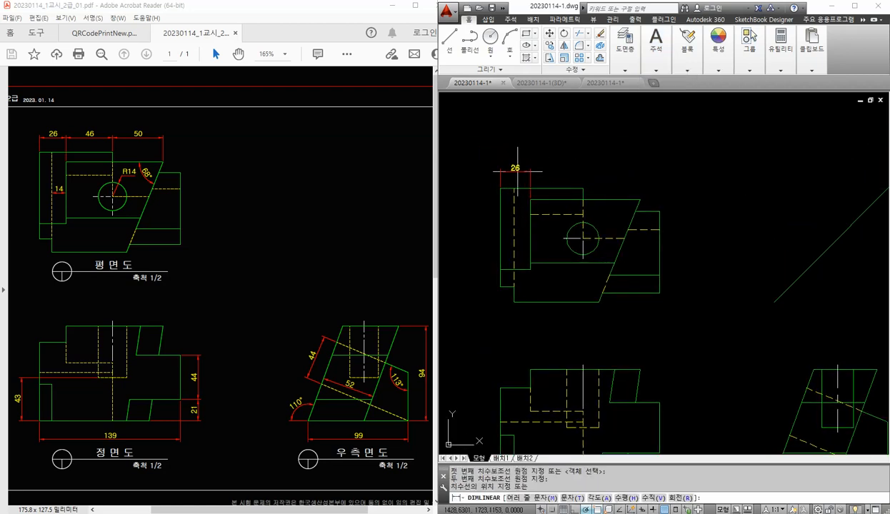
{"action": "left_click", "coordinate": [517, 169]}
- Dimension the top view horizontally from the inner step edge to the hole's centre line, aligned with the first dimension
{"action": "key", "text": "Return"}
{"action": "left_click", "coordinate": [530, 199]}
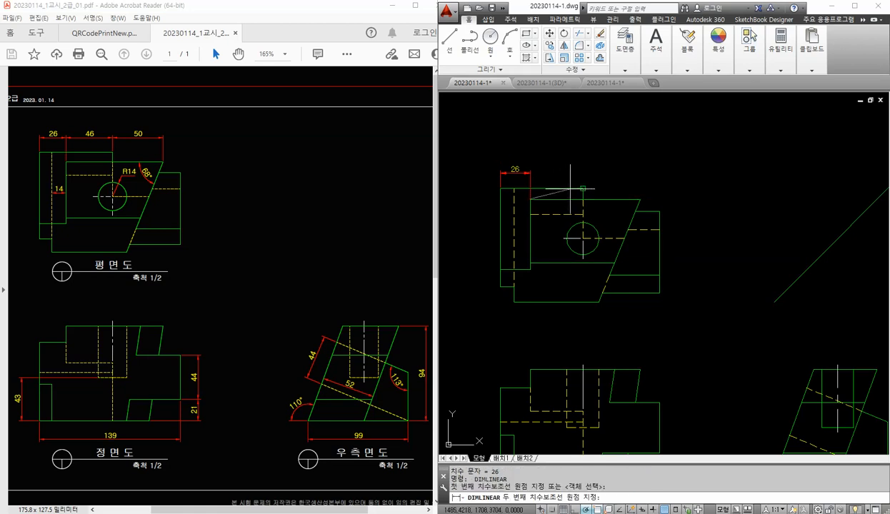
{"action": "left_click", "coordinate": [577, 189]}
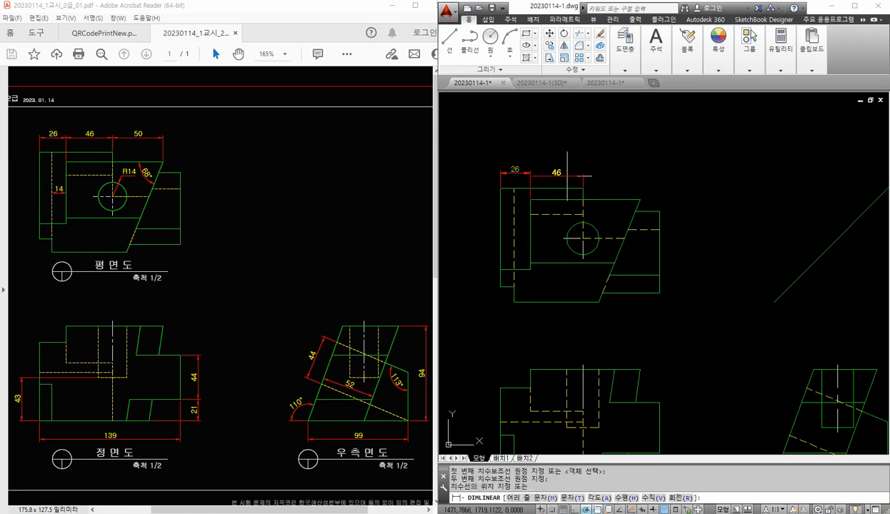
{"action": "left_click", "coordinate": [529, 172]}
- Dimension the top view horizontally from the hole's centre line to the slanted edge's upper corner, aligned with the existing dimensions
{"action": "key", "text": "Return"}
{"action": "left_click", "coordinate": [584, 189]}
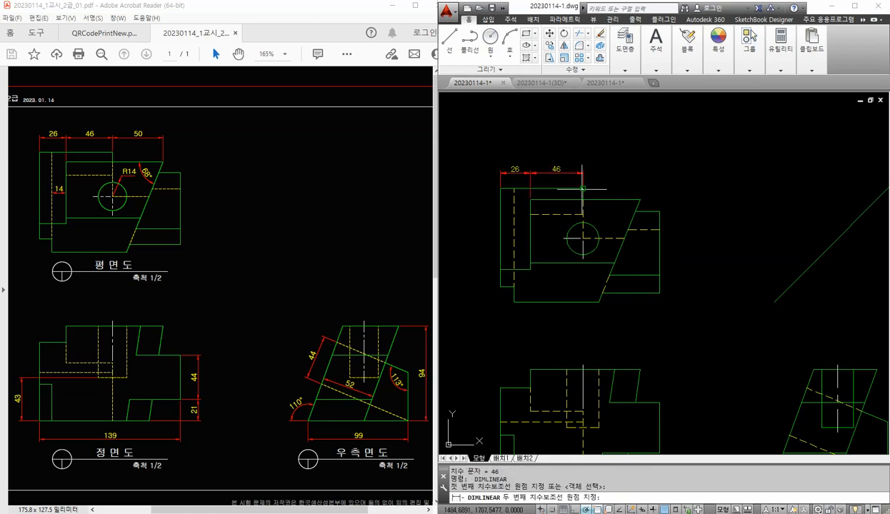
{"action": "left_click", "coordinate": [638, 198]}
{"action": "left_click", "coordinate": [613, 170]}
{"action": "scroll", "coordinate": [601, 200], "scroll_direction": "down", "scroll_amount": 2}
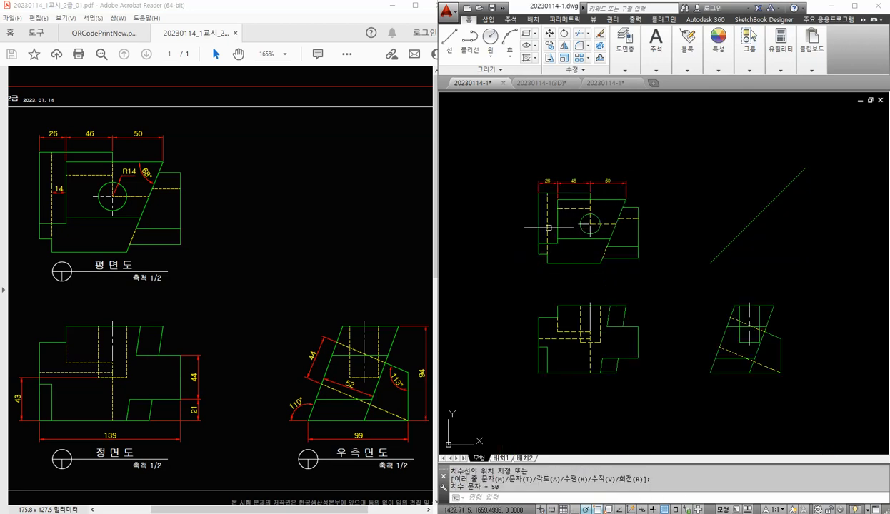
- Add a horizontal linear dimension inside the top view from the vertical hidden line to the inner step edge
{"action": "scroll", "coordinate": [548, 228], "scroll_direction": "up", "scroll_amount": 4}
{"action": "key", "text": "Return"}
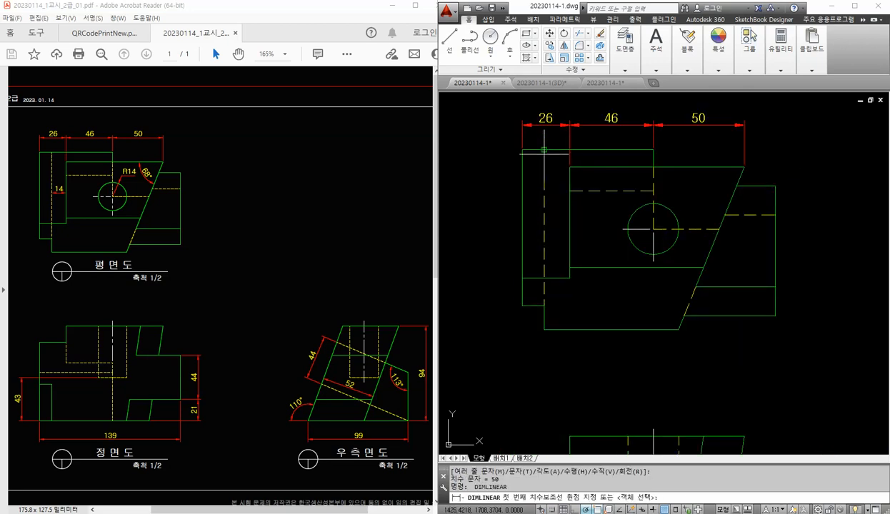
{"action": "left_click", "coordinate": [544, 150]}
{"action": "left_click", "coordinate": [569, 168]}
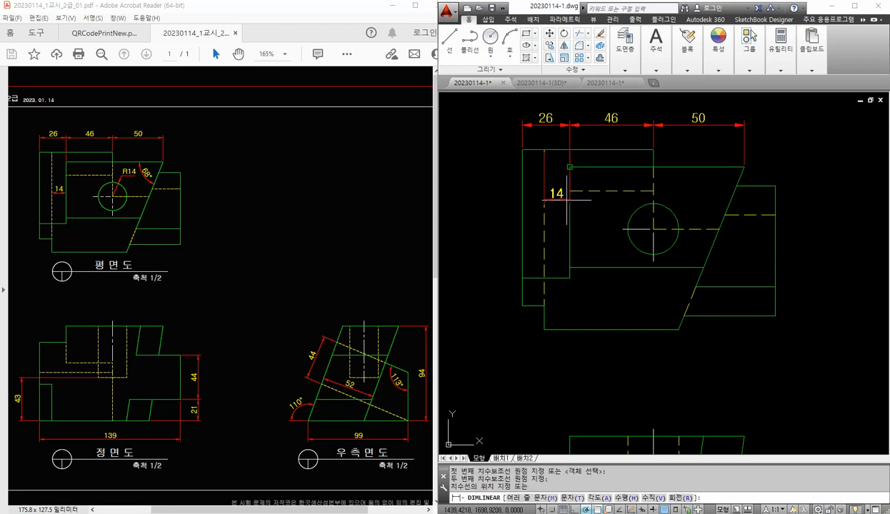
{"action": "left_click", "coordinate": [561, 226]}
{"action": "scroll", "coordinate": [575, 260], "scroll_direction": "down", "scroll_amount": 2}
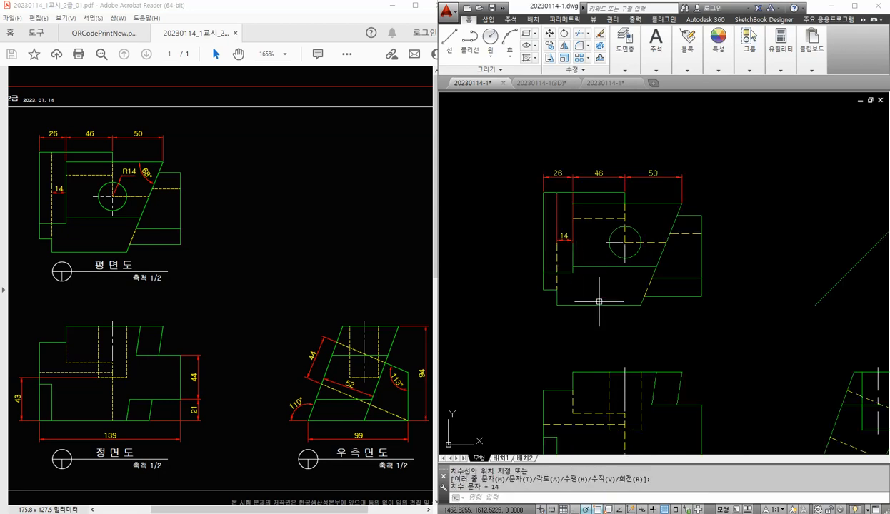
- Dimension the front view vertically from its bottom edge to the hidden hole's bottom, placing the dimension outside the left edge
{"action": "middle_click_drag", "start_coordinate": [601, 305], "coordinate": [596, 183]}
{"action": "middle_click_drag", "start_coordinate": [574, 289], "coordinate": [622, 251]}
{"action": "key", "text": "space"}
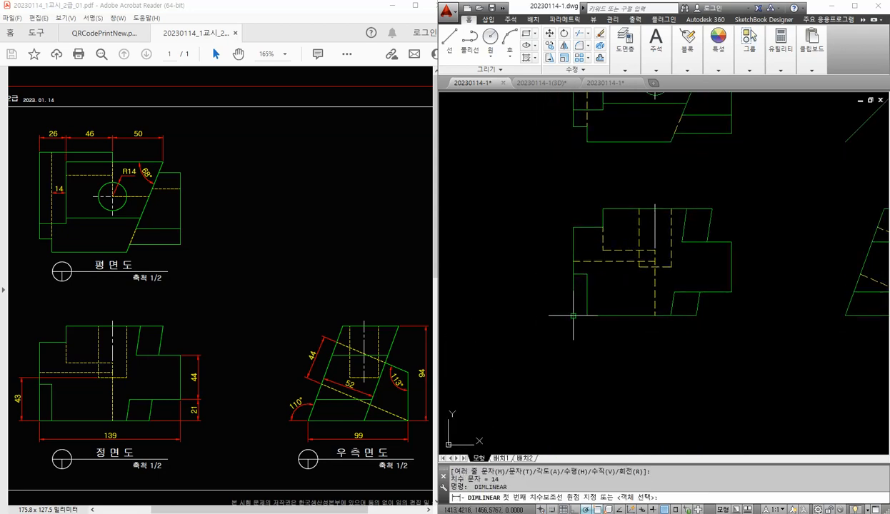
{"action": "left_click", "coordinate": [573, 315]}
{"action": "left_click", "coordinate": [638, 260]}
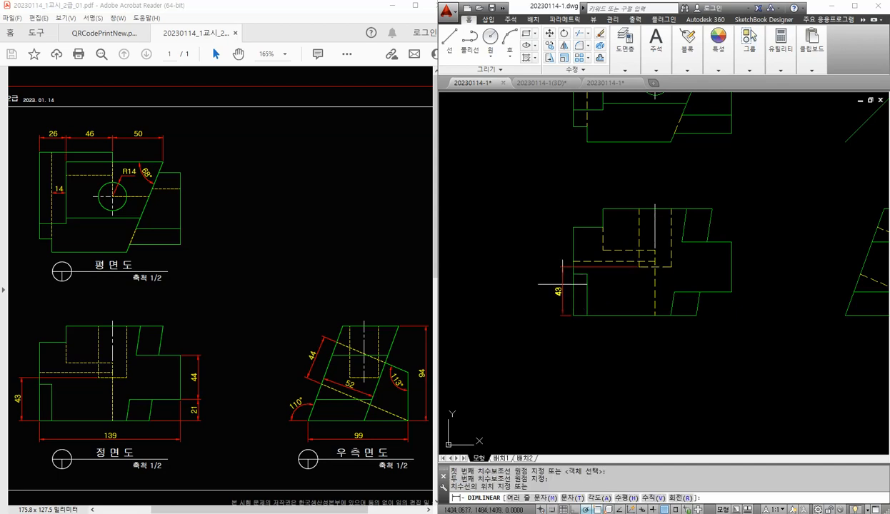
{"action": "left_click", "coordinate": [562, 284]}
- Add a horizontal linear dimension for the front view's overall width below the view
{"action": "key", "text": "space"}
{"action": "left_click", "coordinate": [574, 315]}
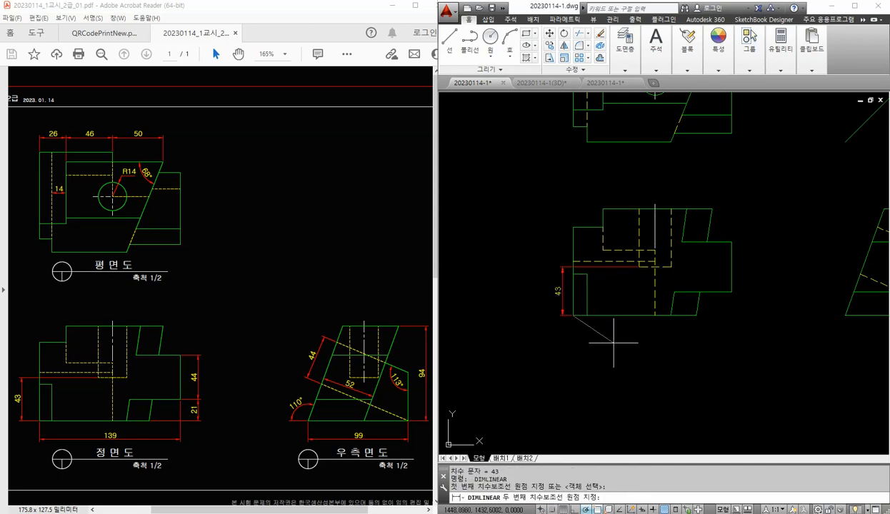
{"action": "left_click", "coordinate": [731, 292]}
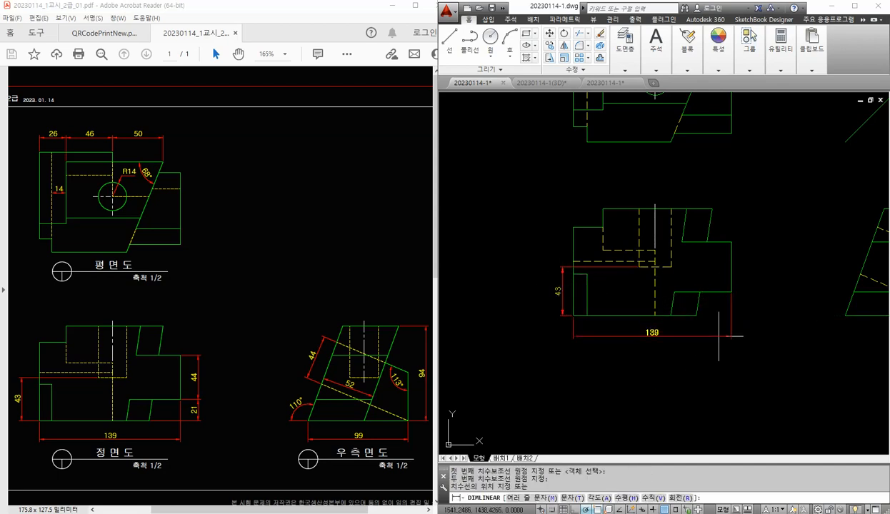
{"action": "left_click", "coordinate": [718, 336]}
- Add two stacked vertical dimensions outside the front view's right edge for the bottom notch height and the block height above it
{"action": "key", "text": "space"}
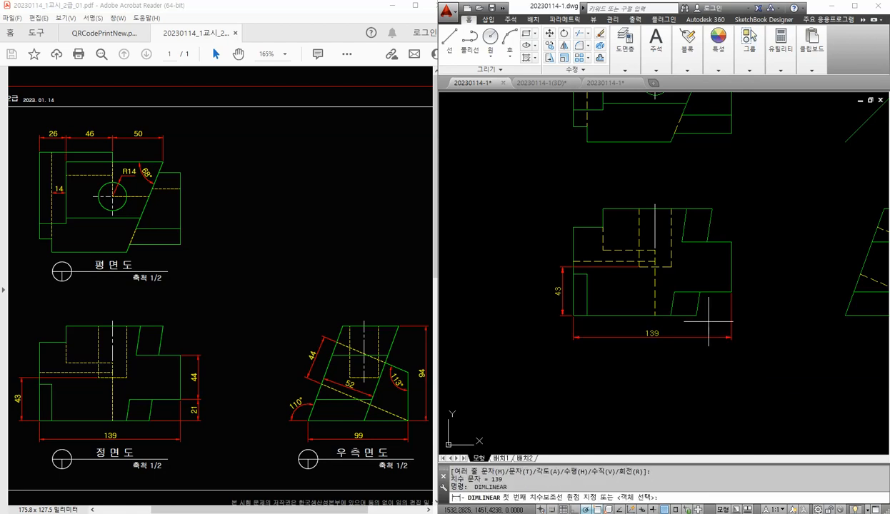
{"action": "left_click", "coordinate": [696, 315]}
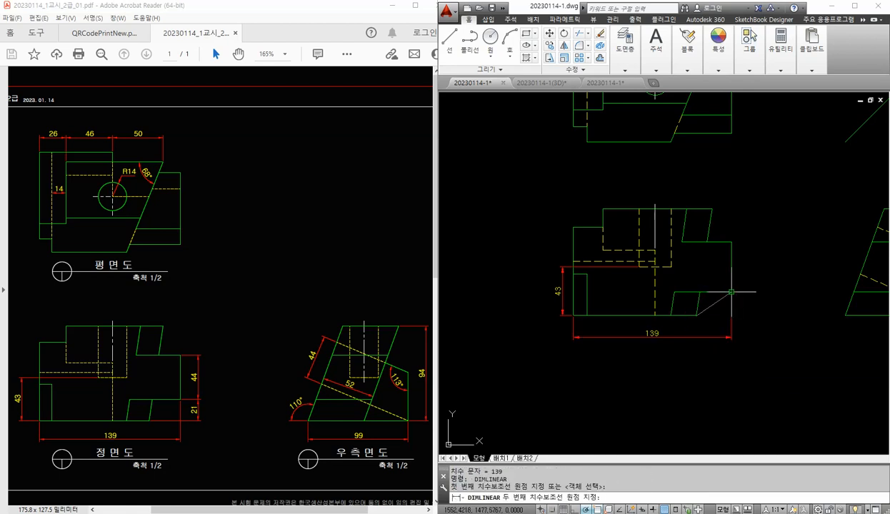
{"action": "left_click", "coordinate": [731, 292]}
{"action": "left_click", "coordinate": [749, 303]}
{"action": "key", "text": "space"}
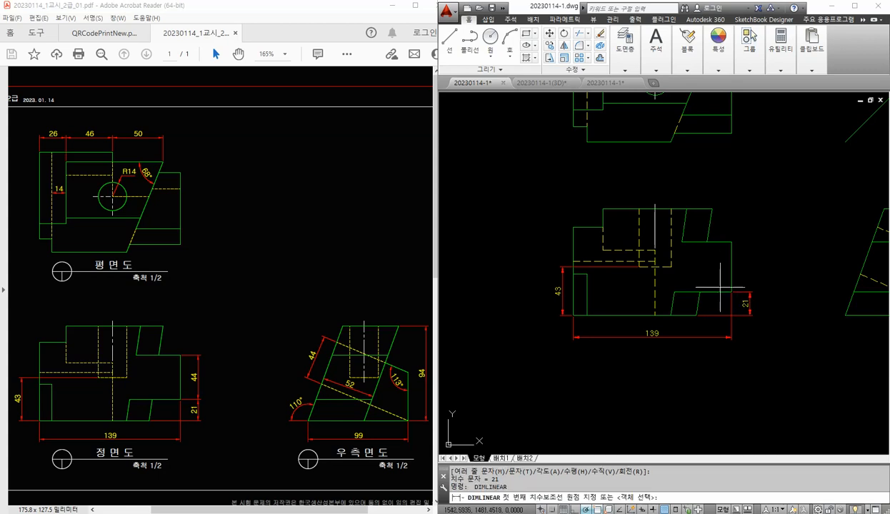
{"action": "left_click", "coordinate": [730, 292]}
{"action": "left_click", "coordinate": [730, 243]}
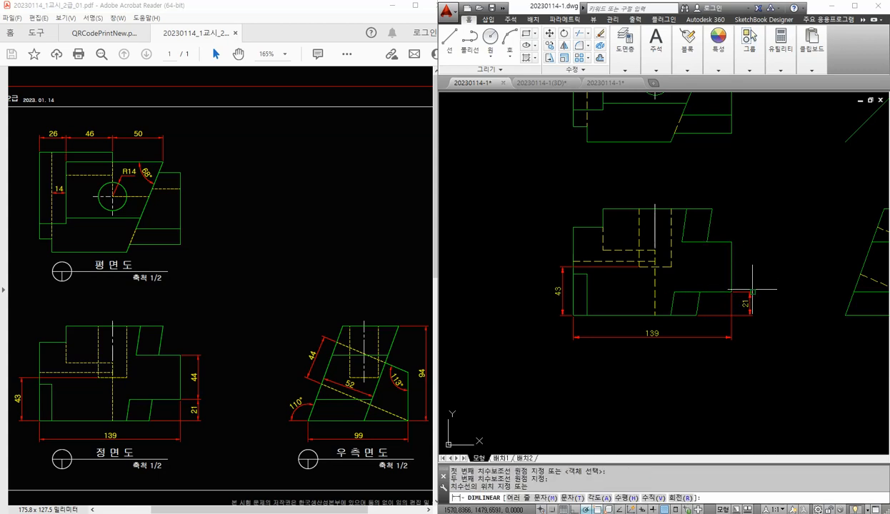
- Add a horizontal linear dimension for the right side view's overall width below its base line
{"action": "middle_click_drag", "start_coordinate": [806, 256], "coordinate": [642, 258]}
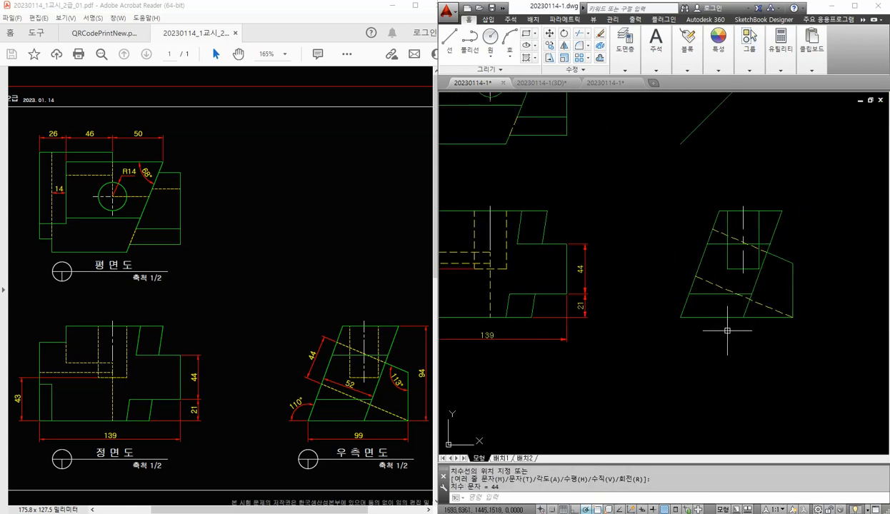
{"action": "key", "text": "space"}
{"action": "left_click", "coordinate": [681, 317]}
{"action": "left_click", "coordinate": [793, 317]}
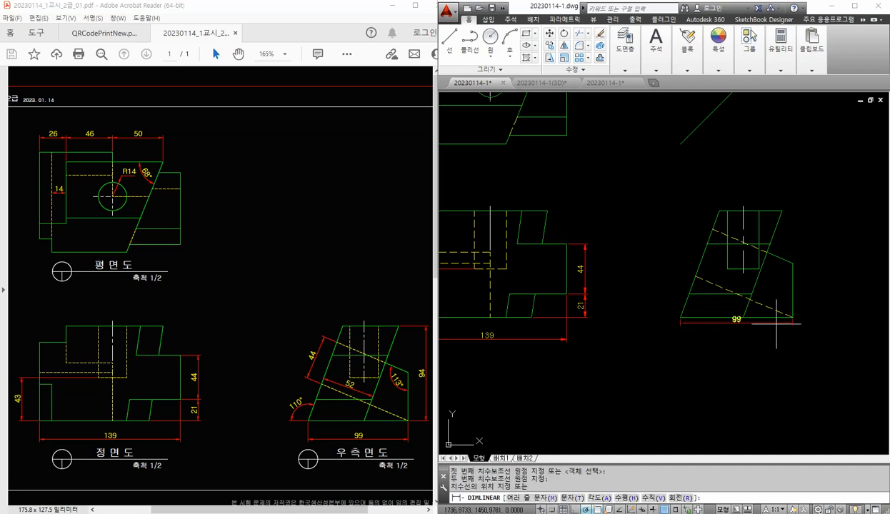
{"action": "left_click", "coordinate": [774, 330]}
- Add a vertical linear dimension for the right side view's overall height, outside its right edge
{"action": "key", "text": "space"}
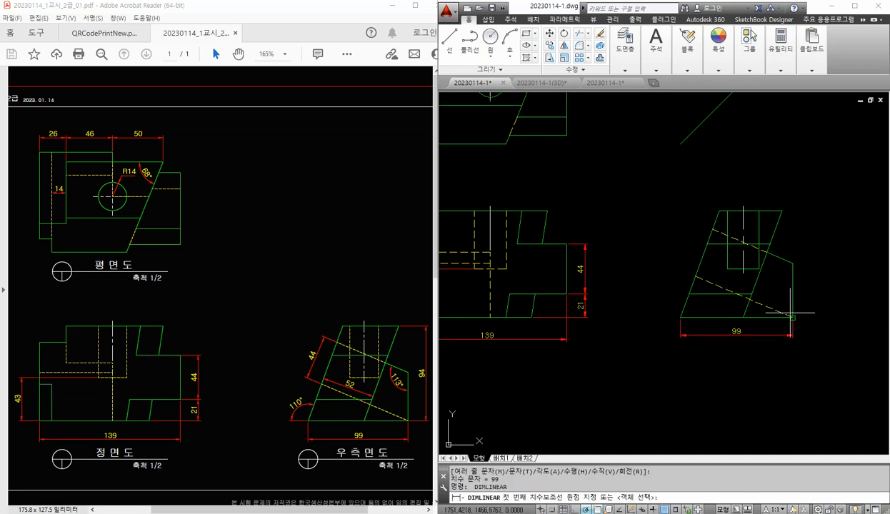
{"action": "left_click", "coordinate": [792, 317]}
{"action": "left_click", "coordinate": [782, 211]}
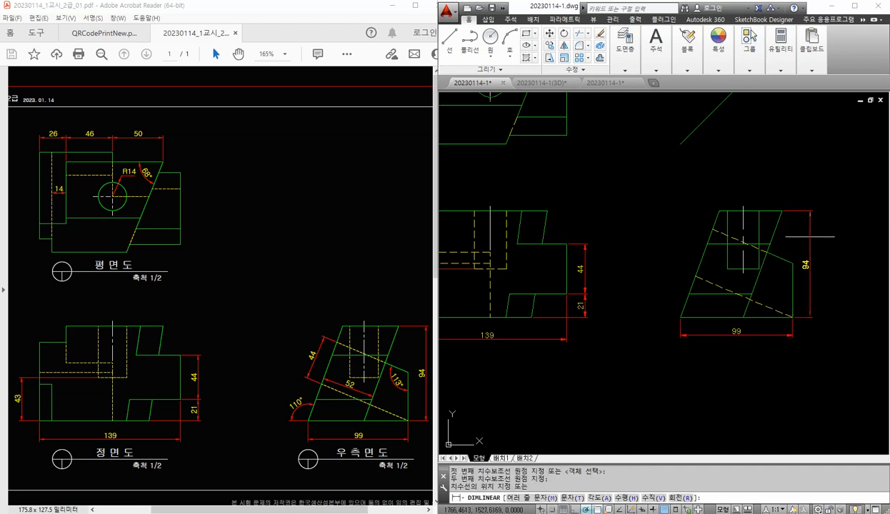
{"action": "left_click", "coordinate": [811, 239]}
- Dimension the distance between the side view's two hidden lines with a rotated linear dimension, taking the angle from the lower hidden line
{"action": "key", "text": "space"}
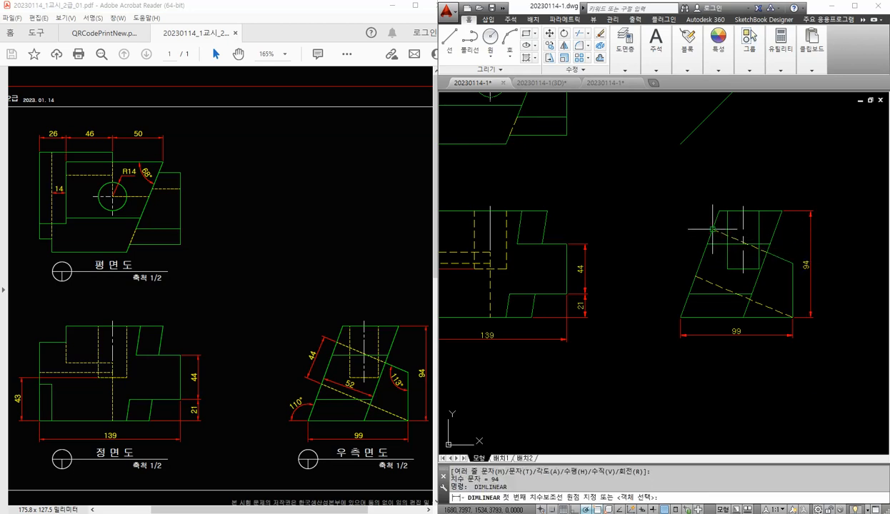
{"action": "left_click", "coordinate": [680, 317]}
{"action": "left_click", "coordinate": [693, 272]}
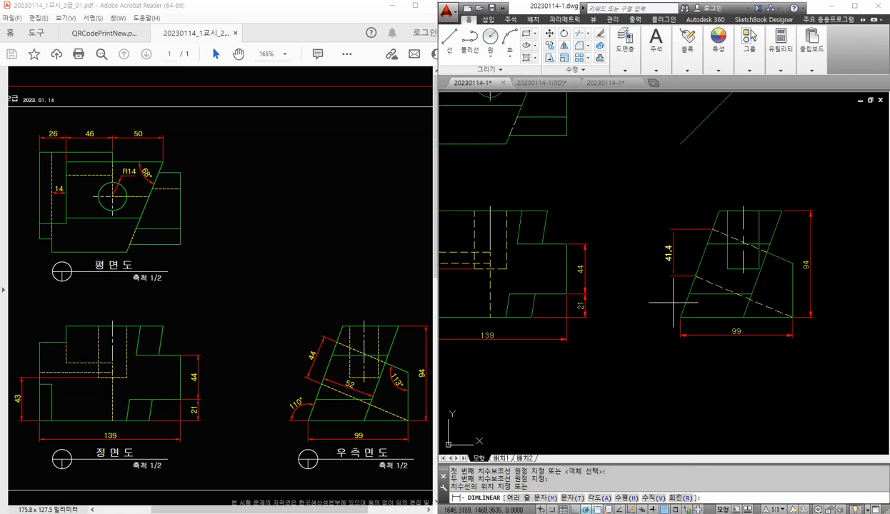
{"action": "type", "text": "R"}
{"action": "key", "text": "Return"}
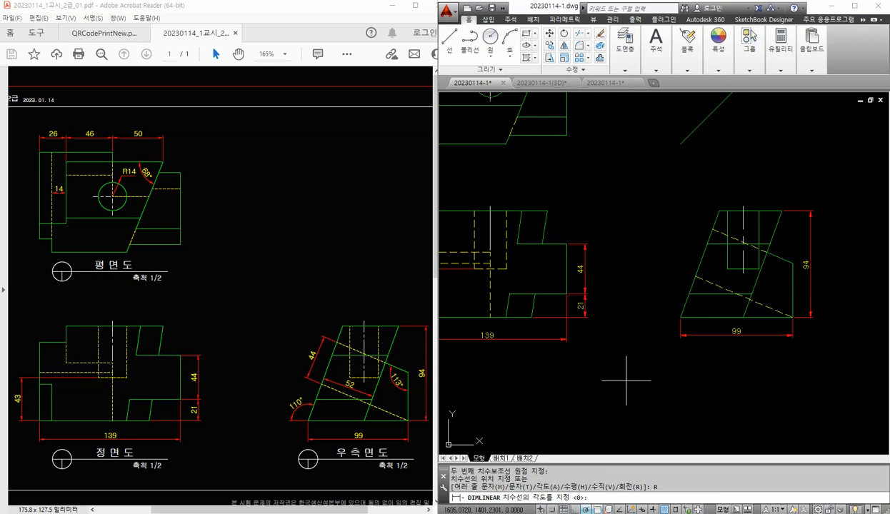
{"action": "left_click", "coordinate": [695, 276]}
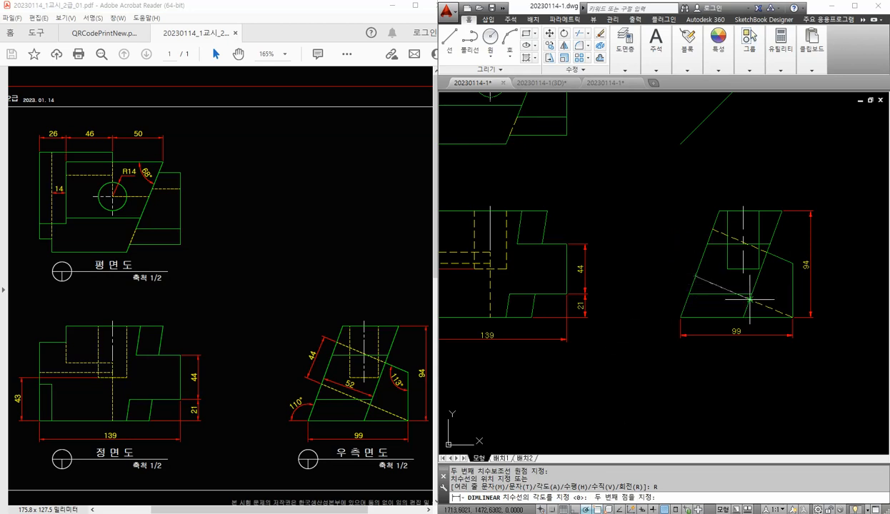
{"action": "left_click", "coordinate": [749, 299]}
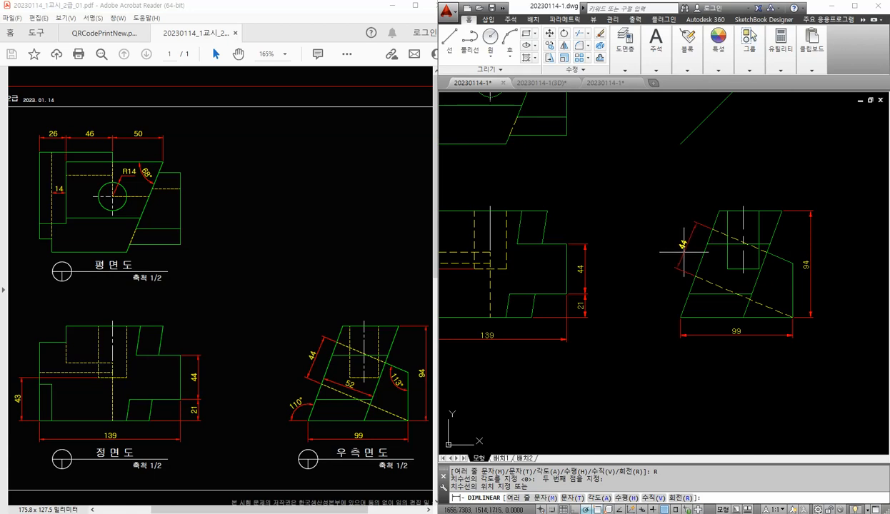
{"action": "left_click", "coordinate": [684, 246]}
- Dimension the distance between the side view's two parallel slanted edges with a rotated linear dimension, taking the angle from the left slanted edge
{"action": "scroll", "coordinate": [678, 250], "scroll_direction": "up", "scroll_amount": 3}
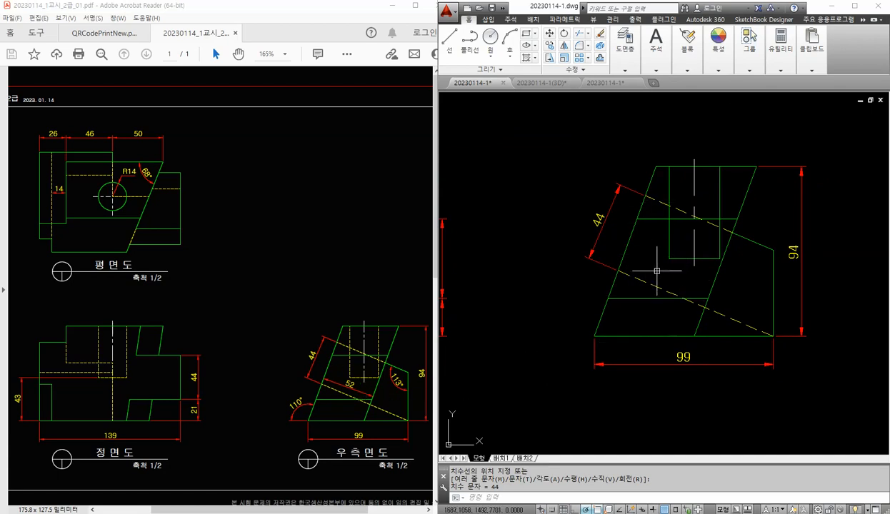
{"action": "key", "text": "space"}
{"action": "left_click", "coordinate": [619, 271]}
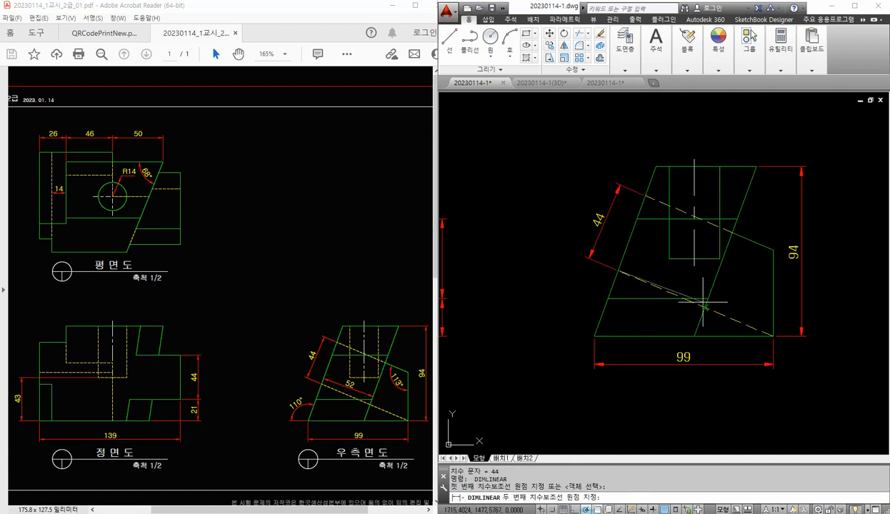
{"action": "left_click", "coordinate": [706, 300]}
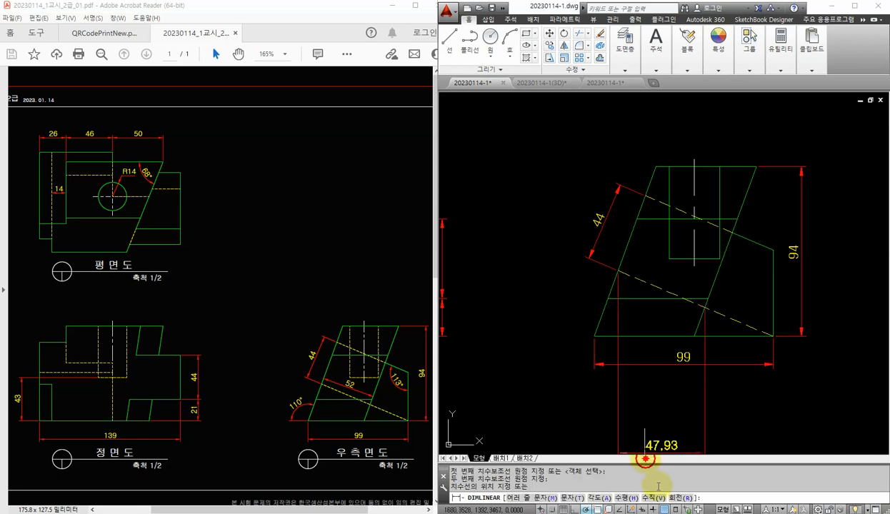
{"action": "left_click", "coordinate": [682, 498]}
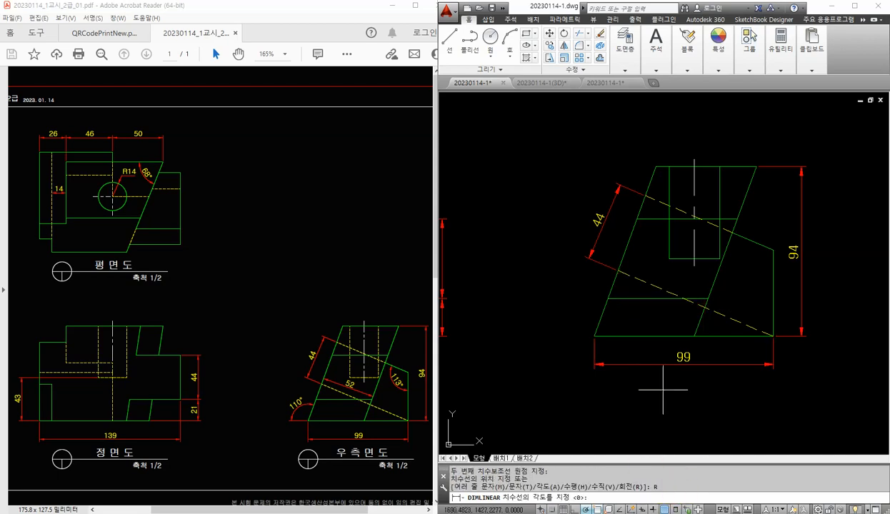
{"action": "left_click", "coordinate": [618, 271]}
{"action": "left_click", "coordinate": [594, 335]}
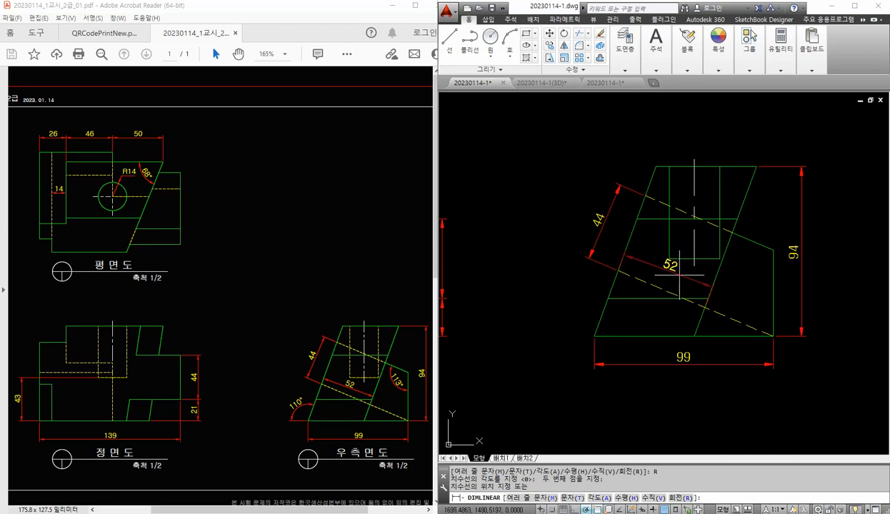
{"action": "left_click", "coordinate": [679, 276]}
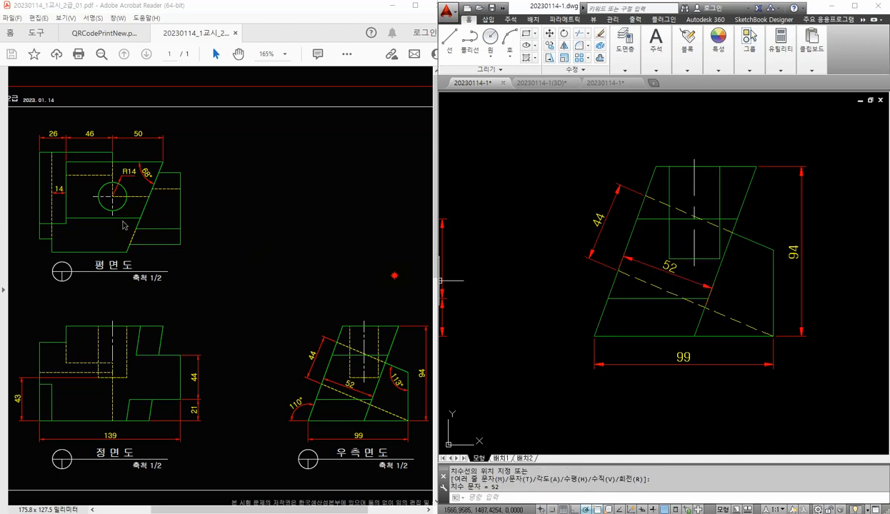
- Set 치수보조선 1 and 치수보조선 2 to 끄기 for the slanted dimension inside the right side view, then deselect it
{"action": "scroll", "coordinate": [617, 268], "scroll_direction": "down", "scroll_amount": 1}
{"action": "middle_click_drag", "start_coordinate": [576, 203], "coordinate": [697, 284]}
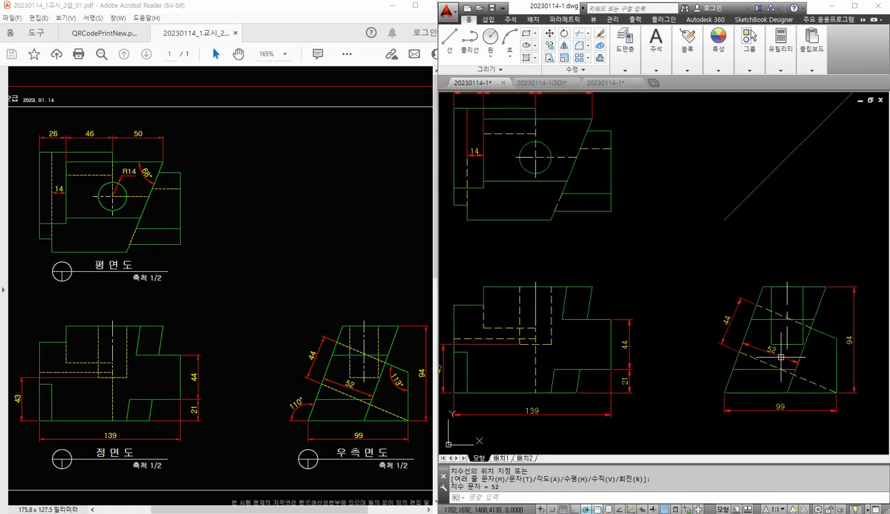
{"action": "left_click", "coordinate": [760, 350]}
{"action": "middle_click_drag", "start_coordinate": [759, 355], "coordinate": [689, 318]}
{"action": "scroll", "coordinate": [690, 318], "scroll_direction": "up", "scroll_amount": 1}
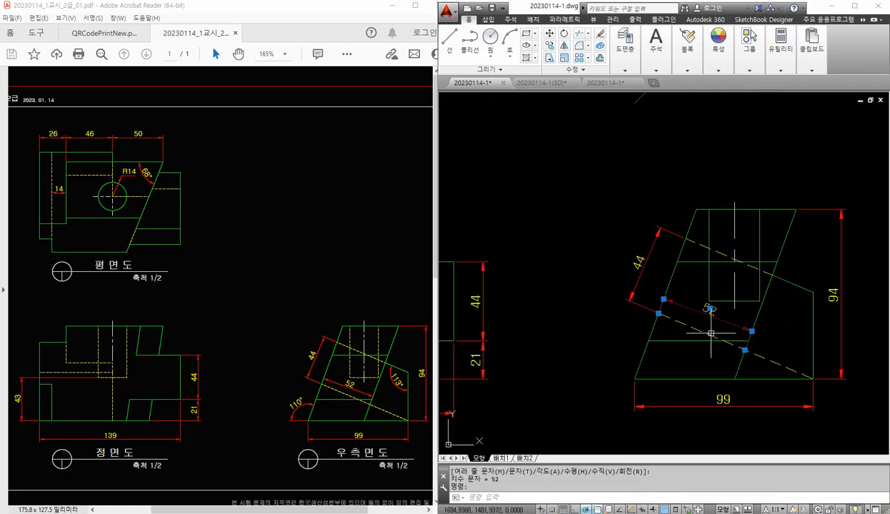
{"action": "key", "text": "ctrl+1"}
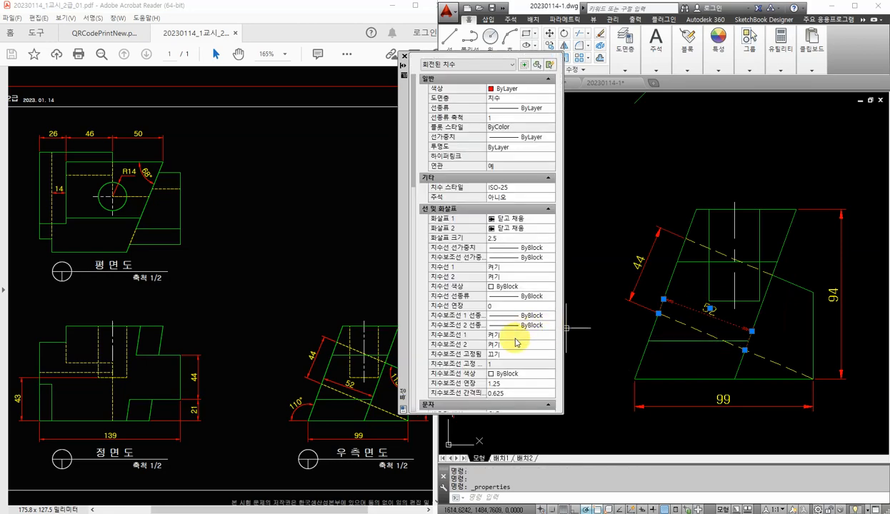
{"action": "left_click", "coordinate": [519, 336]}
{"action": "left_click", "coordinate": [514, 333]}
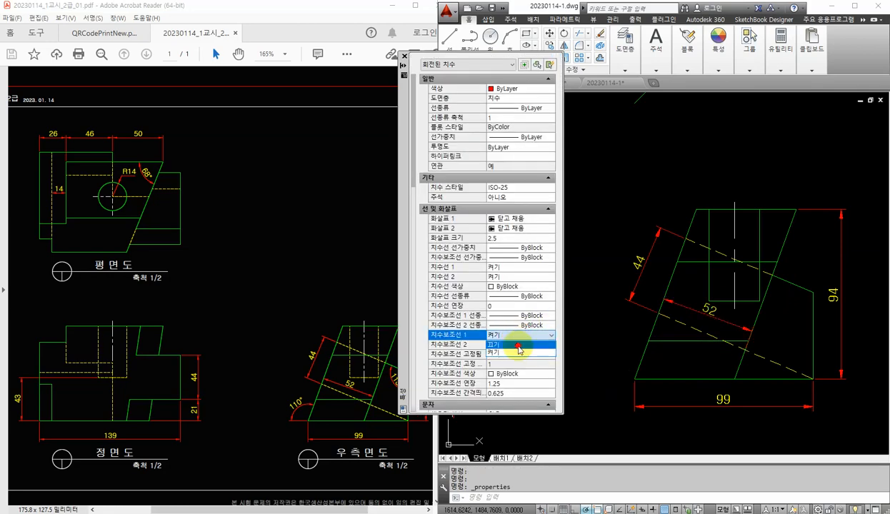
{"action": "left_click", "coordinate": [525, 350]}
{"action": "left_click", "coordinate": [526, 346]}
{"action": "left_click", "coordinate": [506, 346]}
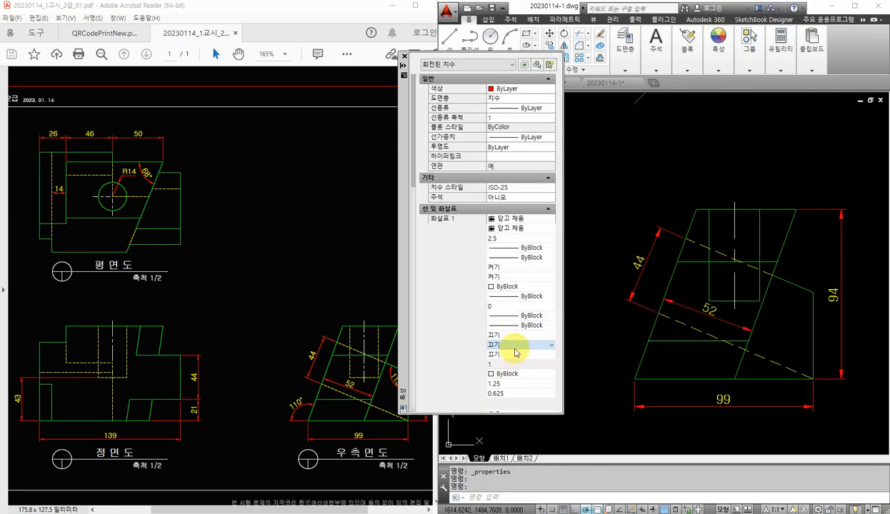
{"action": "left_click", "coordinate": [512, 344]}
{"action": "left_click", "coordinate": [618, 182]}
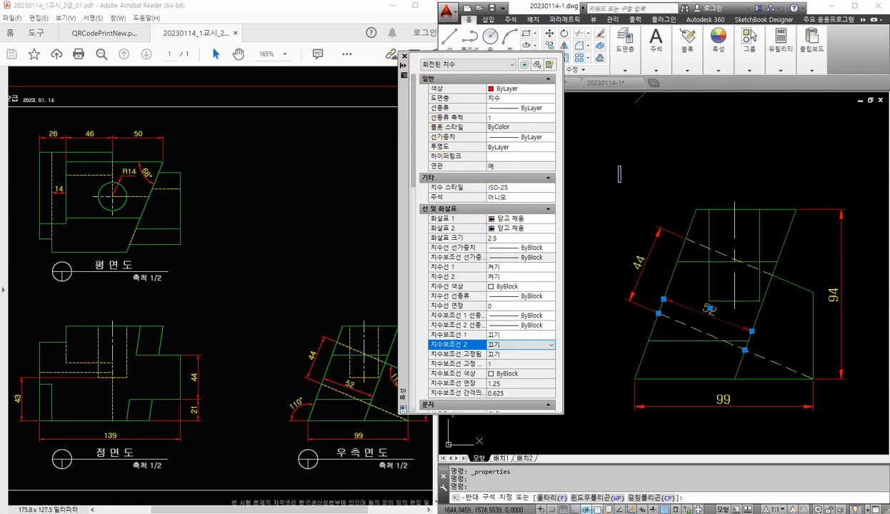
{"action": "key", "text": "Escape"}
{"action": "scroll", "coordinate": [697, 217], "scroll_direction": "up", "scroll_amount": 5}
{"action": "scroll", "coordinate": [697, 218], "scroll_direction": "down", "scroll_amount": 5}
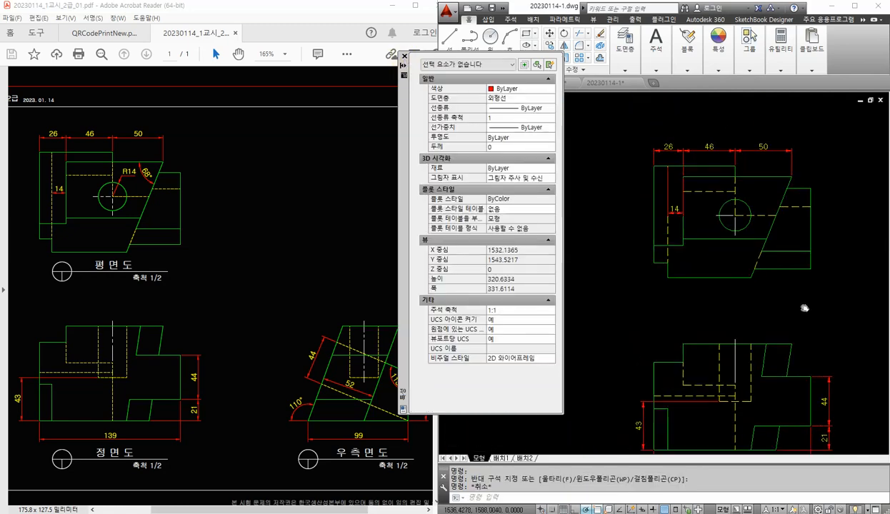
- Set 치수보조선 1 and 치수보조선 2 to 끄기 for the horizontal 14 dimension inside the top view, then close the properties and deselect it
{"action": "scroll", "coordinate": [721, 236], "scroll_direction": "up", "scroll_amount": 5}
{"action": "left_click", "coordinate": [693, 218]}
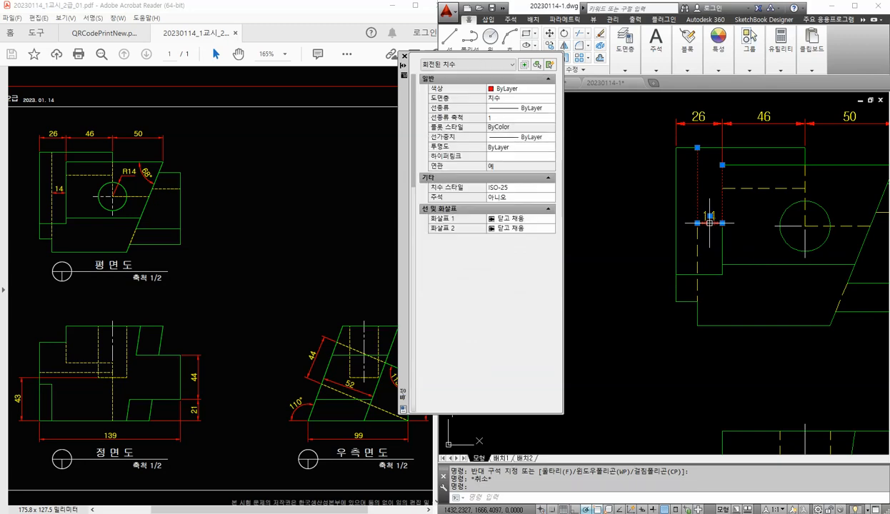
{"action": "left_click", "coordinate": [522, 335]}
{"action": "left_click", "coordinate": [528, 338]}
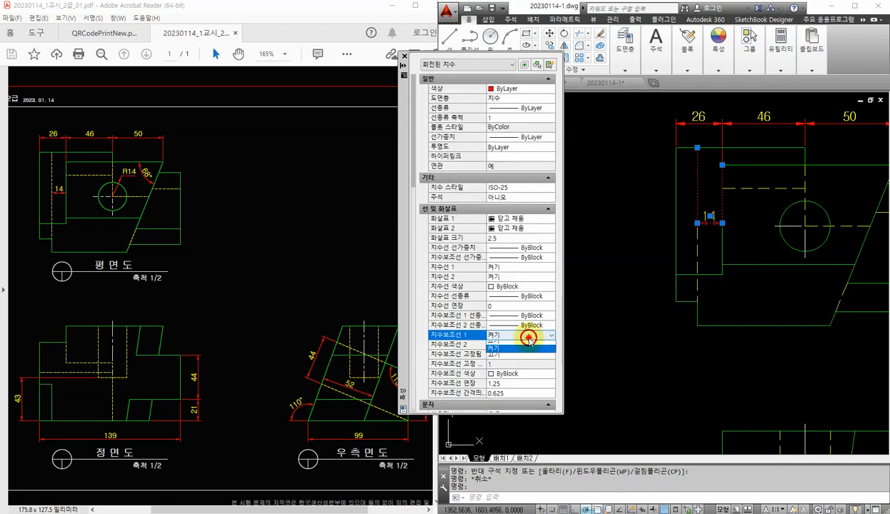
{"action": "left_click", "coordinate": [531, 351]}
{"action": "left_click", "coordinate": [529, 346]}
{"action": "left_click", "coordinate": [530, 346]}
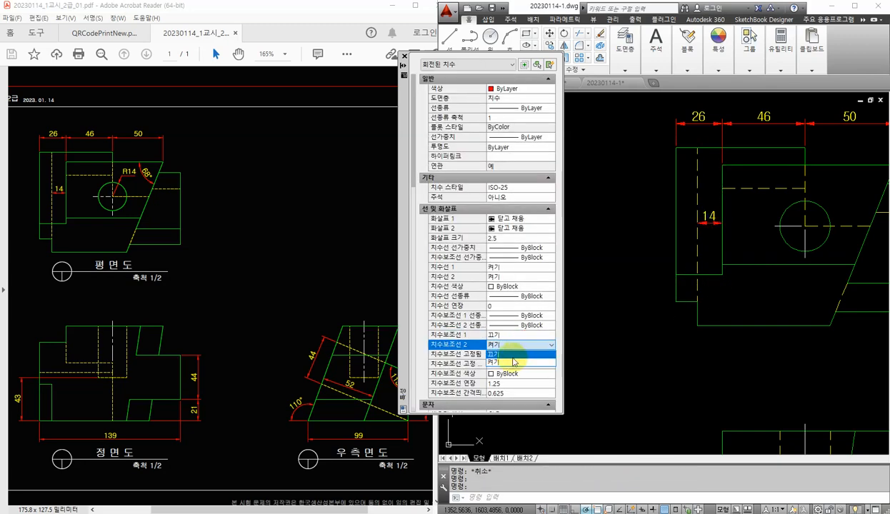
{"action": "left_click", "coordinate": [509, 355]}
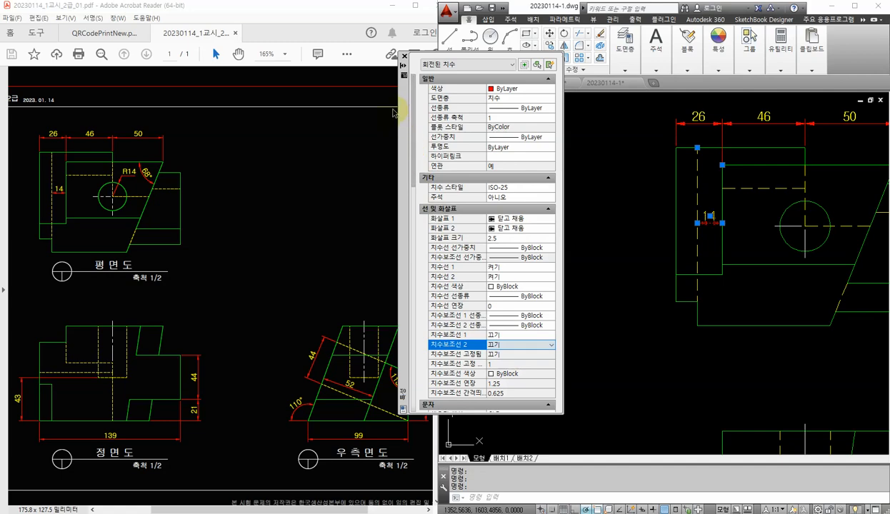
{"action": "left_click", "coordinate": [404, 56]}
{"action": "key", "text": "Escape"}
- Add an angular dimension between the right side view's left slanted edge and base line, placed outside the lower-left corner
{"action": "middle_click_drag", "start_coordinate": [637, 307], "coordinate": [529, 254]}
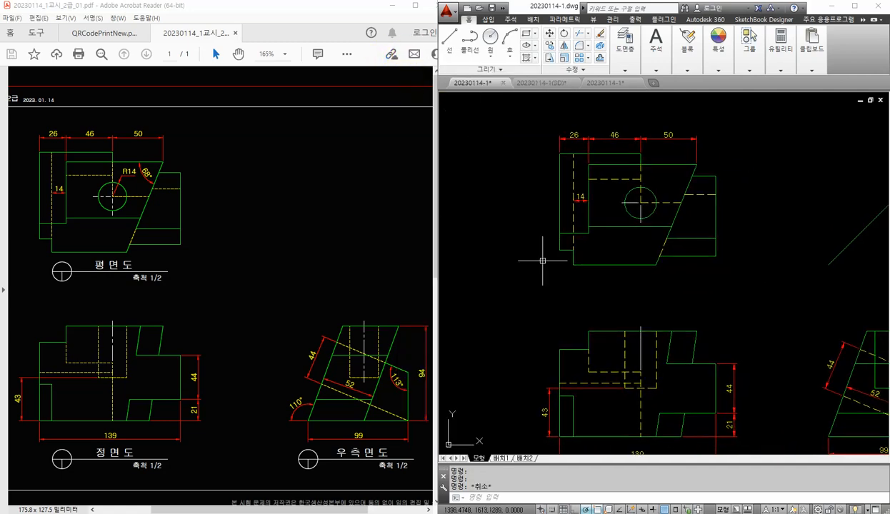
{"action": "middle_click_drag", "start_coordinate": [671, 302], "coordinate": [613, 246]}
{"action": "middle_click_drag", "start_coordinate": [675, 262], "coordinate": [647, 274]}
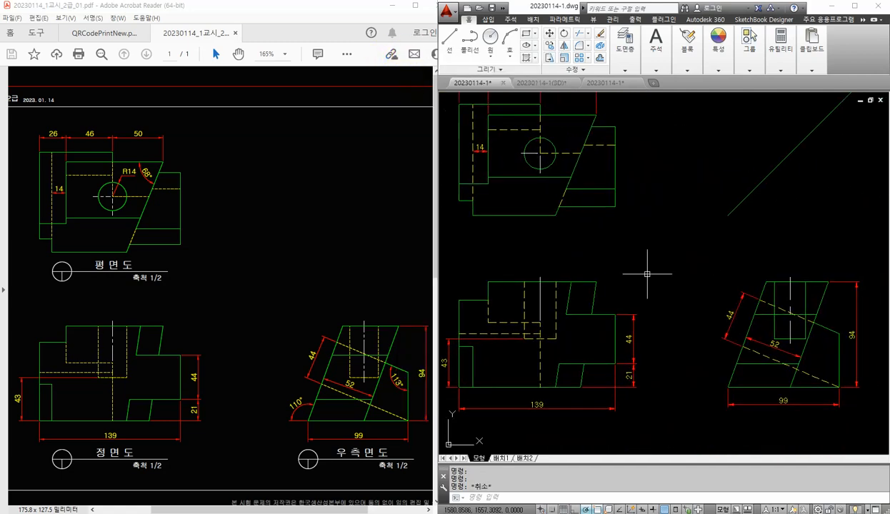
{"action": "left_click", "coordinate": [656, 70]}
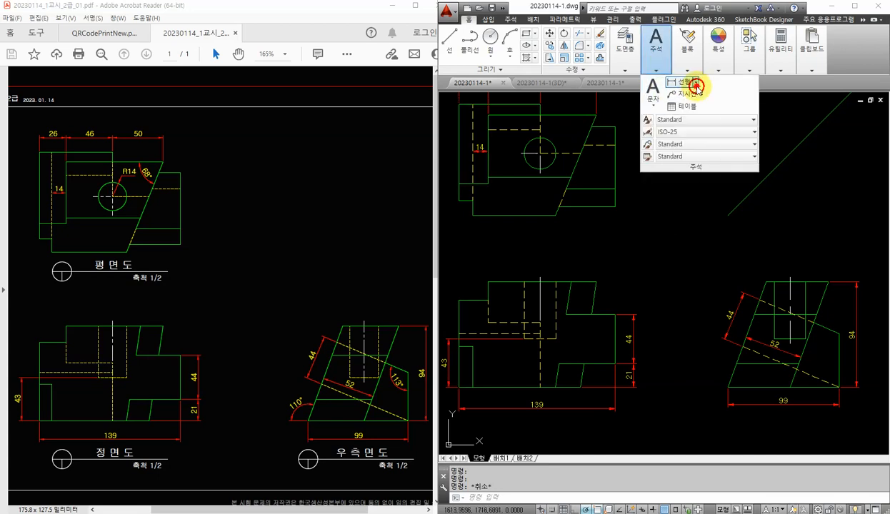
{"action": "left_click", "coordinate": [680, 83]}
{"action": "left_click", "coordinate": [691, 137]}
{"action": "scroll", "coordinate": [747, 367], "scroll_direction": "up", "scroll_amount": 1}
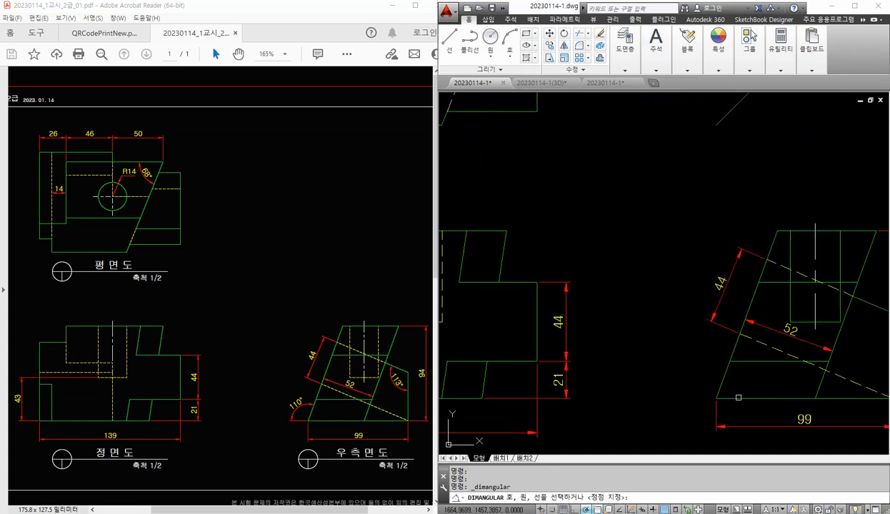
{"action": "left_click", "coordinate": [719, 387]}
{"action": "left_click", "coordinate": [722, 398]}
{"action": "left_click", "coordinate": [703, 375]}
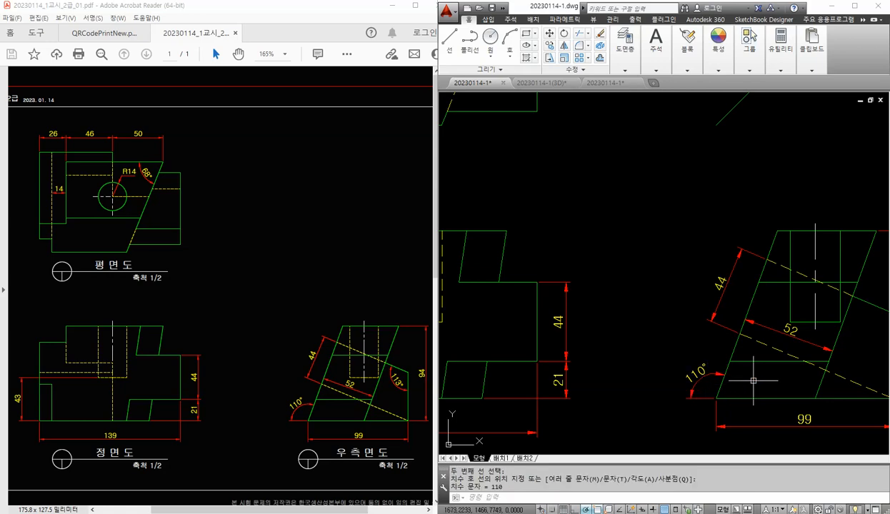
- Add an angular dimension inside the right side view between its upper-right sloped edge and right vertical edge
{"action": "middle_click_drag", "start_coordinate": [821, 335], "coordinate": [702, 328]}
{"action": "key", "text": "space"}
{"action": "left_click", "coordinate": [763, 305]}
{"action": "left_click", "coordinate": [773, 327]}
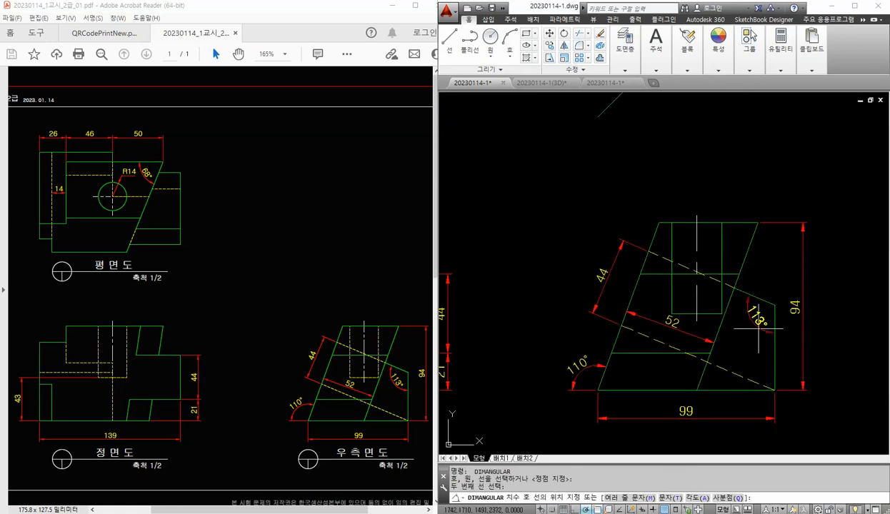
{"action": "left_click", "coordinate": [753, 328]}
- Add an angular dimension in the top view between the upper horizontal edge and the slanted edge, placed inside the corner
{"action": "scroll", "coordinate": [682, 260], "scroll_direction": "down", "scroll_amount": 1}
{"action": "middle_click_drag", "start_coordinate": [592, 212], "coordinate": [693, 359]}
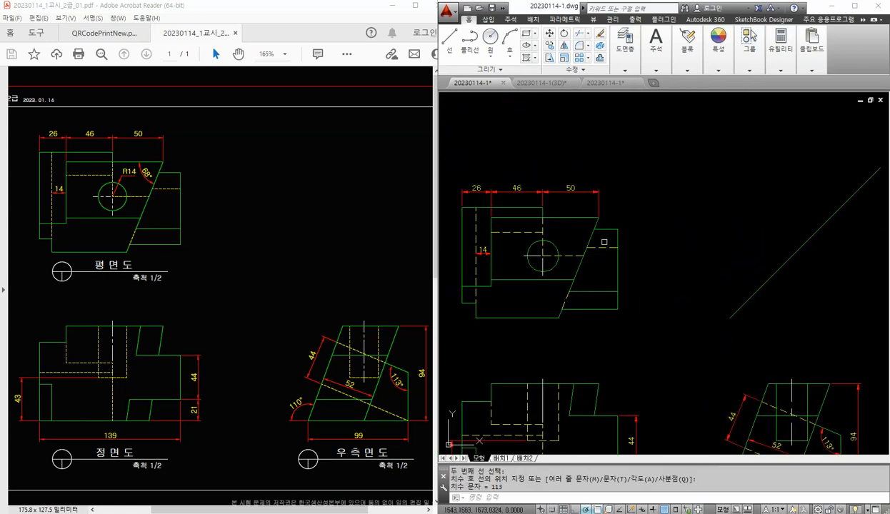
{"action": "key", "text": "space"}
{"action": "left_click", "coordinate": [575, 213]}
{"action": "left_click", "coordinate": [591, 236]}
{"action": "scroll", "coordinate": [580, 230], "scroll_direction": "up", "scroll_amount": 2}
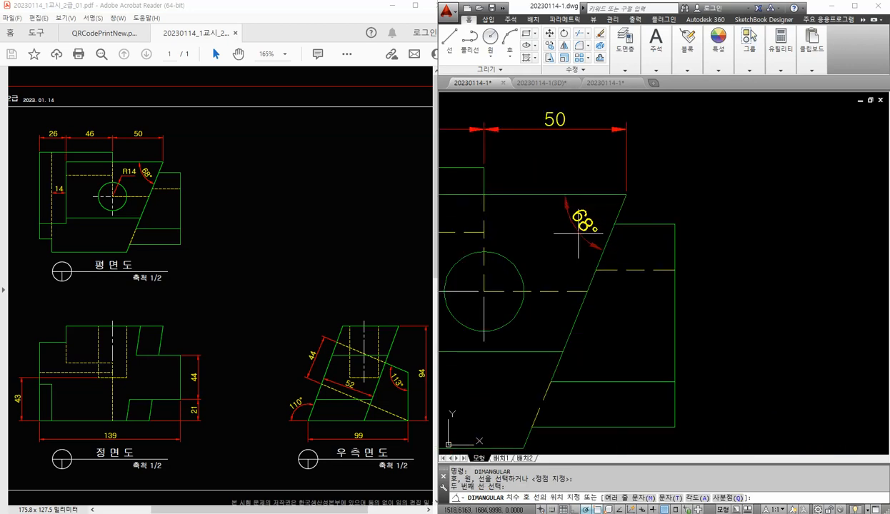
{"action": "left_click", "coordinate": [576, 232]}
- Add a radius dimension to the top view's circle, with its text to the upper right of the circle
{"action": "scroll", "coordinate": [553, 245], "scroll_direction": "down", "scroll_amount": 1}
{"action": "middle_click_drag", "start_coordinate": [552, 246], "coordinate": [616, 256]}
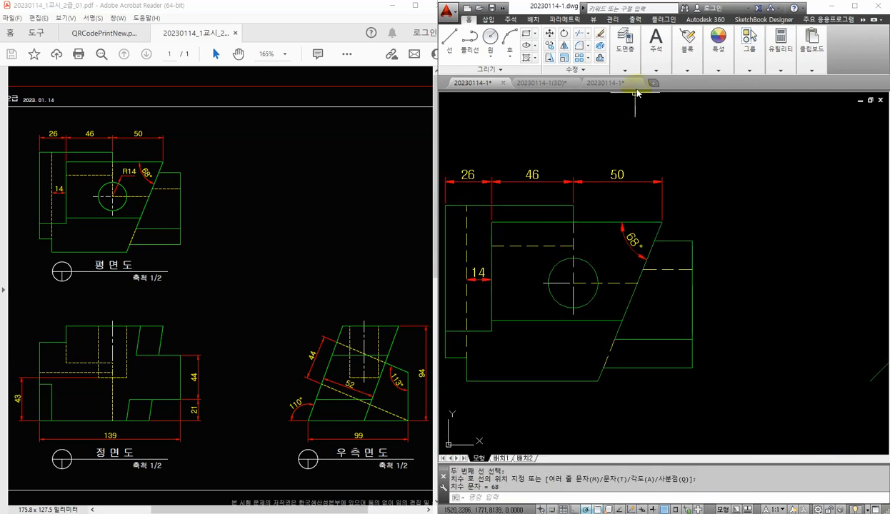
{"action": "left_click", "coordinate": [630, 70]}
{"action": "mouse_move", "coordinate": [656, 70]}
{"action": "left_click", "coordinate": [696, 86]}
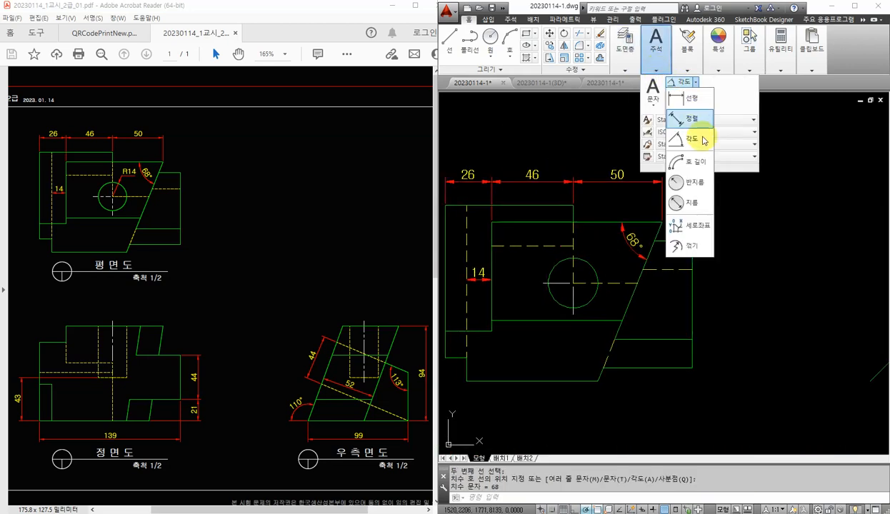
{"action": "left_click", "coordinate": [678, 180]}
{"action": "left_click", "coordinate": [593, 266]}
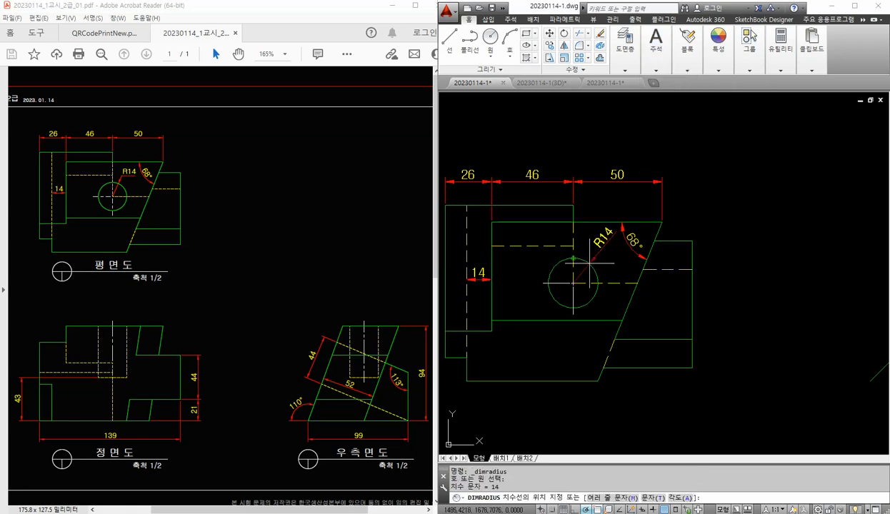
{"action": "scroll", "coordinate": [587, 249], "scroll_direction": "up", "scroll_amount": 2}
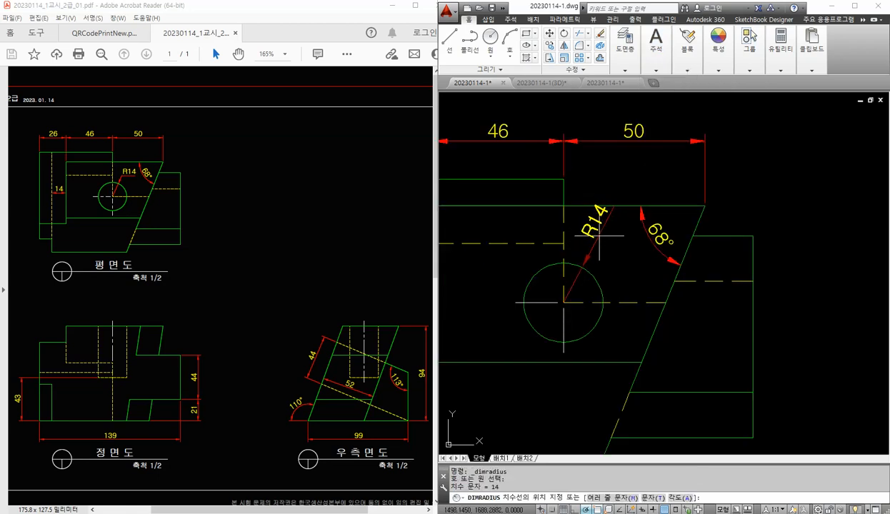
{"action": "left_click", "coordinate": [608, 230]}
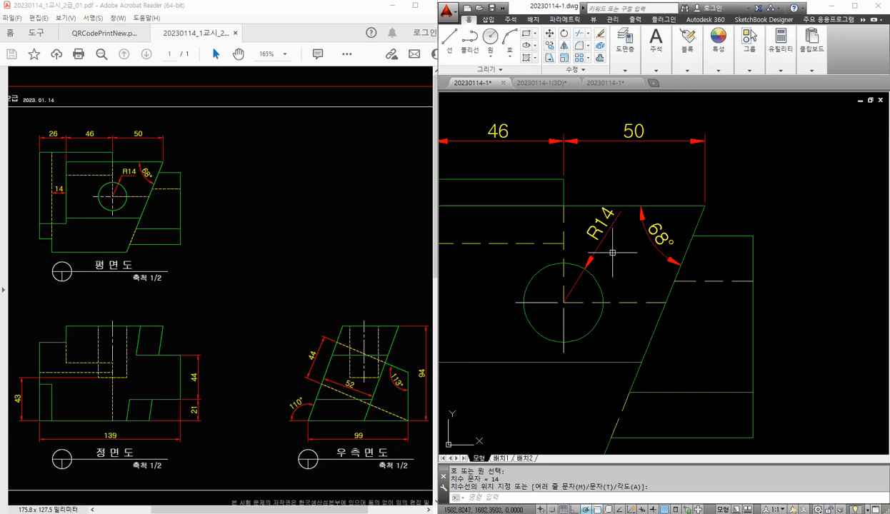
- Override the ISO-25 dimension style with the text alignment set to ISO 표준, then close the dimension style manager
{"action": "scroll", "coordinate": [612, 252], "scroll_direction": "down", "scroll_amount": 5}
{"action": "type", "text": "d"}
{"action": "key", "text": "Return"}
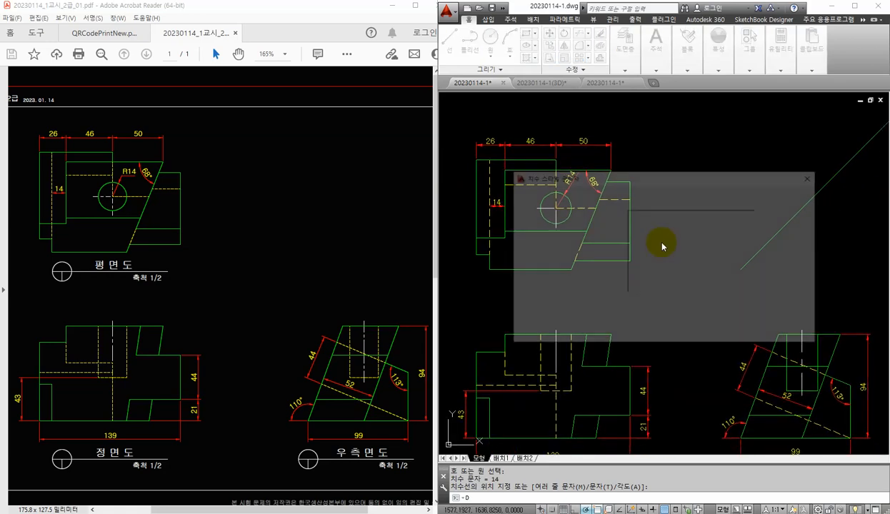
{"action": "left_click", "coordinate": [789, 258]}
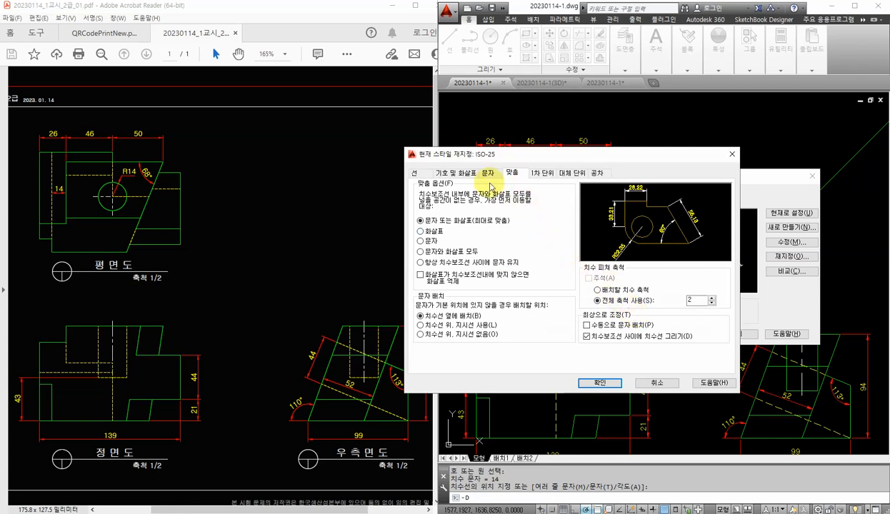
{"action": "left_click", "coordinate": [488, 174]}
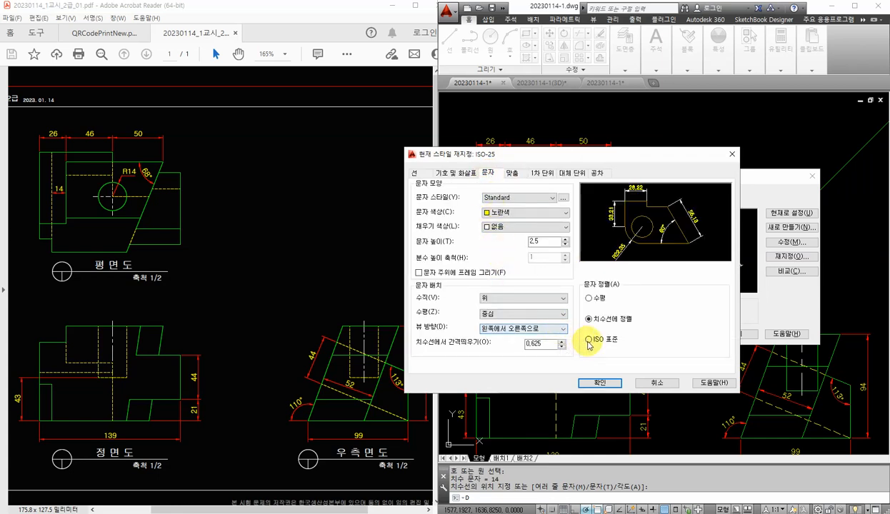
{"action": "left_click", "coordinate": [589, 342]}
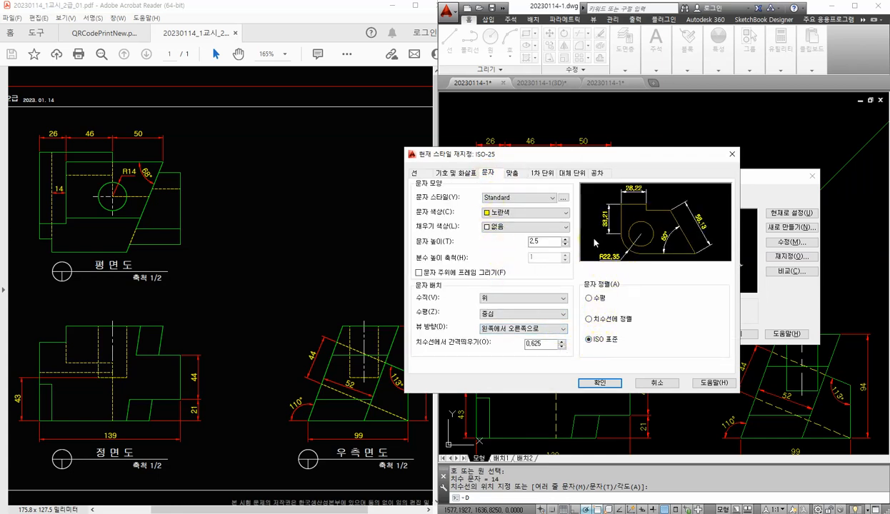
{"action": "left_click", "coordinate": [609, 384]}
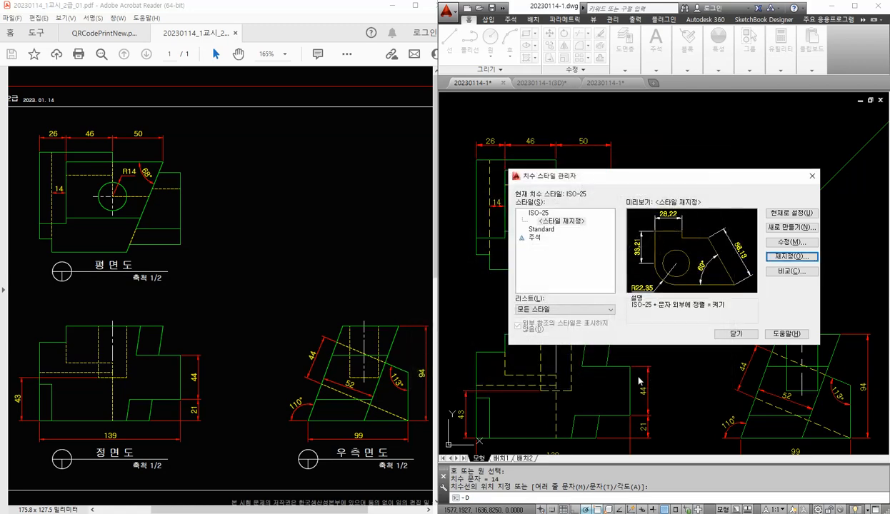
{"action": "left_click", "coordinate": [734, 336]}
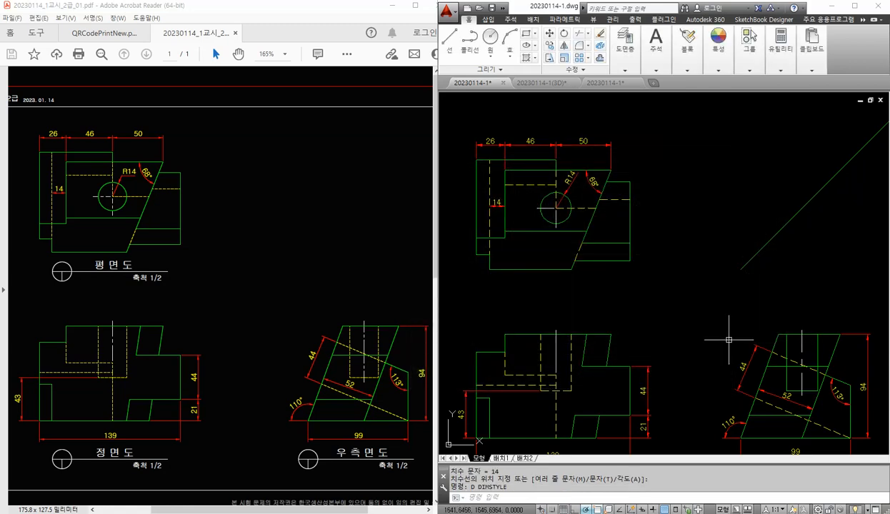
- Update the circle's radius dimension with the current dimension style override
{"action": "left_click", "coordinate": [516, 22]}
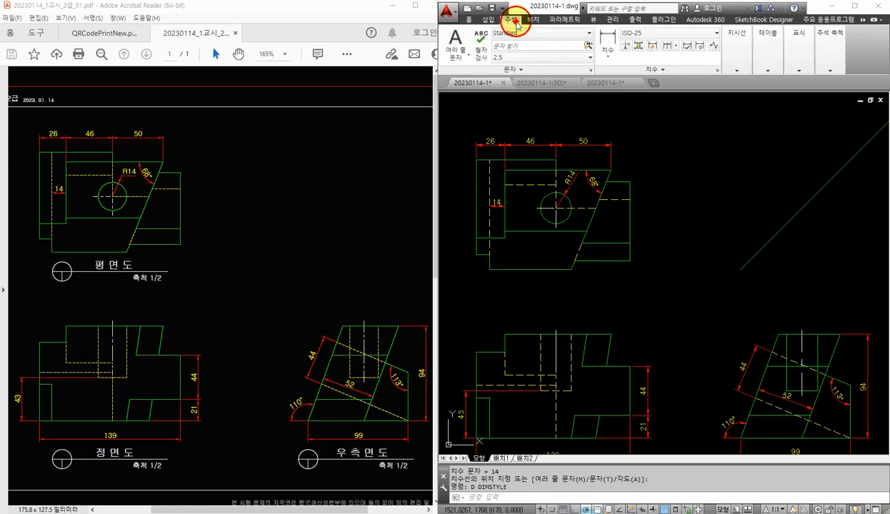
{"action": "left_click", "coordinate": [700, 47]}
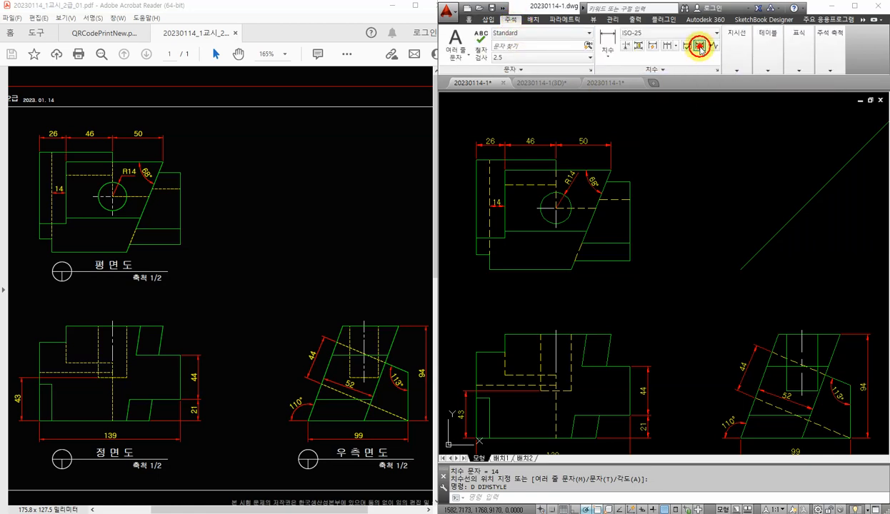
{"action": "left_click", "coordinate": [572, 181]}
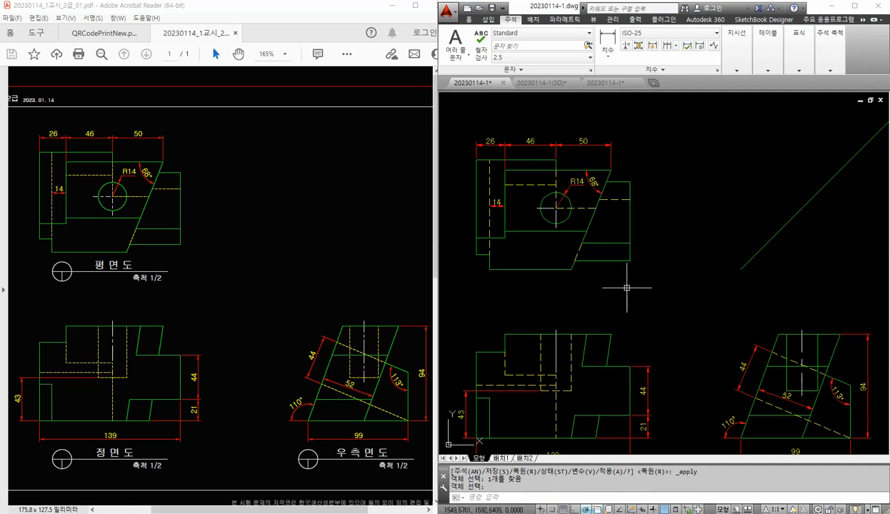
- Delete the diagonal projection line above the right side view
{"action": "scroll", "coordinate": [644, 281], "scroll_direction": "down", "scroll_amount": 1}
{"action": "middle_click_drag", "start_coordinate": [653, 283], "coordinate": [641, 255]}
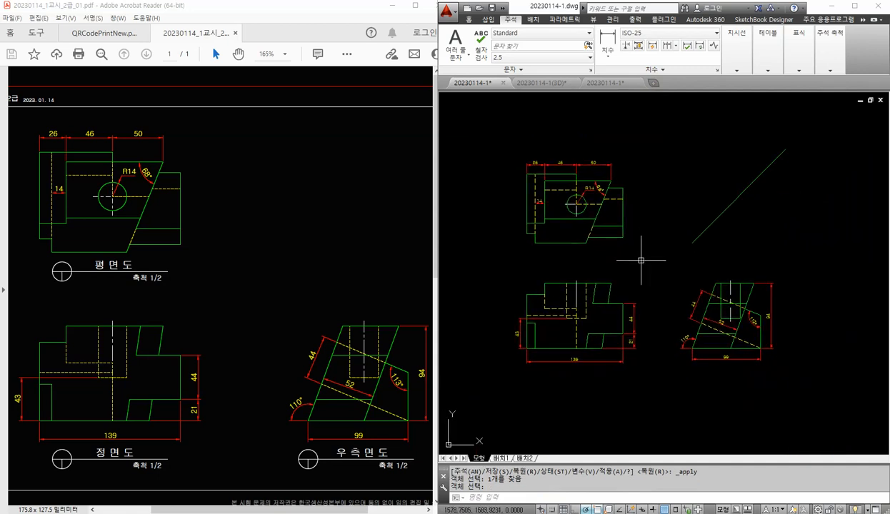
{"action": "left_click", "coordinate": [737, 238]}
{"action": "left_click", "coordinate": [695, 185]}
{"action": "key", "text": "Delete"}
- Examine the top, front and right side views one after another for differences from the reference drawing
{"action": "scroll", "coordinate": [545, 177], "scroll_direction": "up", "scroll_amount": 4}
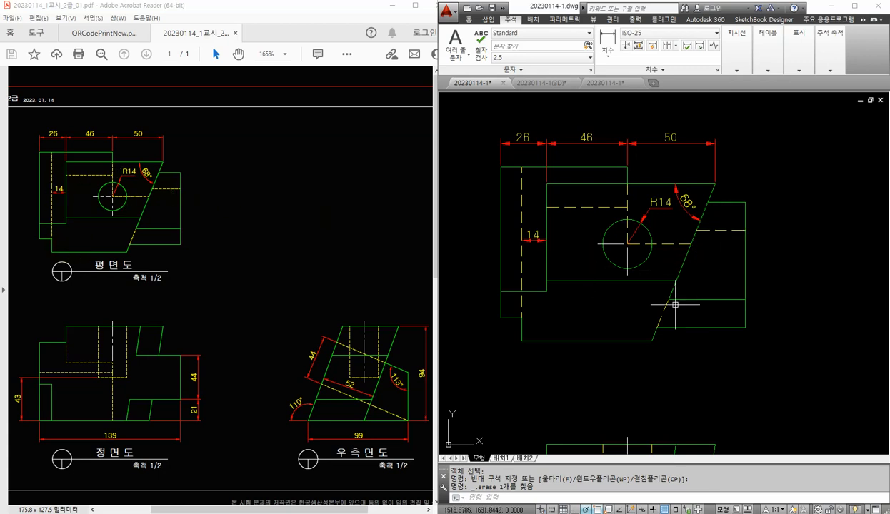
{"action": "scroll", "coordinate": [641, 340], "scroll_direction": "down", "scroll_amount": 1}
{"action": "middle_click_drag", "start_coordinate": [671, 382], "coordinate": [643, 201]}
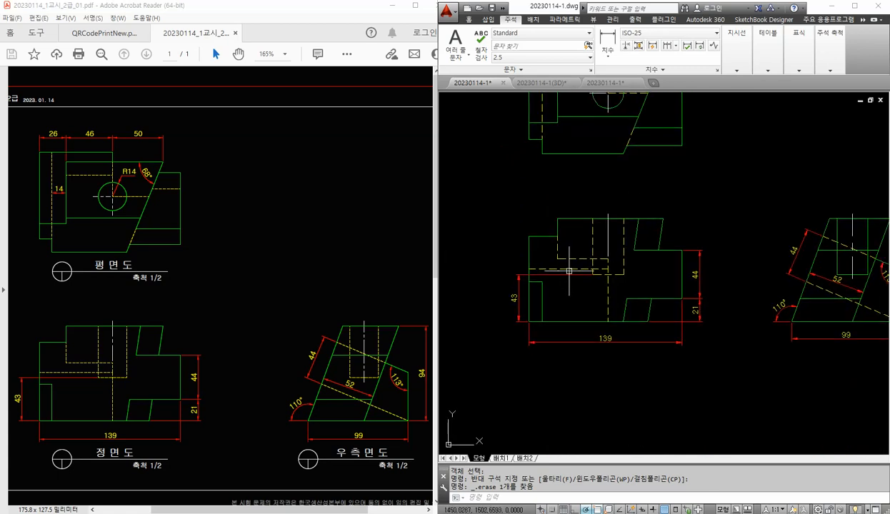
{"action": "scroll", "coordinate": [554, 265], "scroll_direction": "up", "scroll_amount": 1}
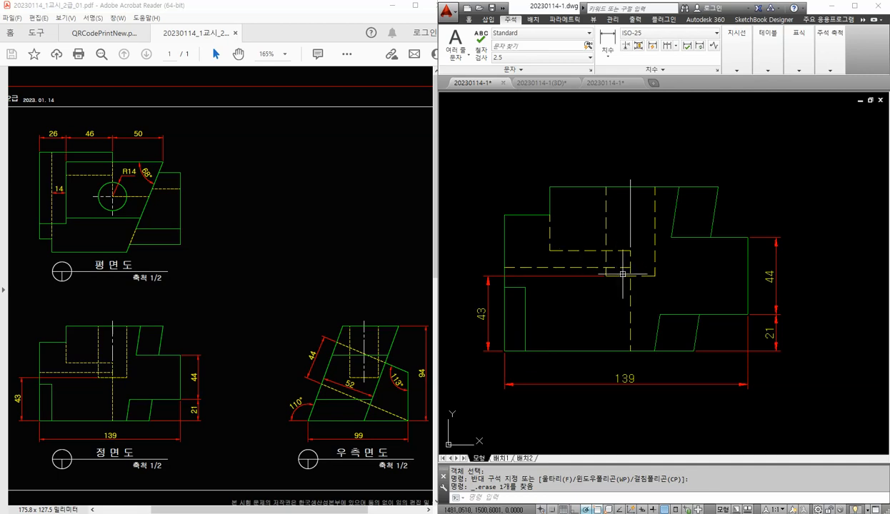
{"action": "scroll", "coordinate": [769, 299], "scroll_direction": "down", "scroll_amount": 2}
{"action": "middle_click_drag", "start_coordinate": [802, 287], "coordinate": [621, 286]}
{"action": "scroll", "coordinate": [767, 313], "scroll_direction": "up", "scroll_amount": 2}
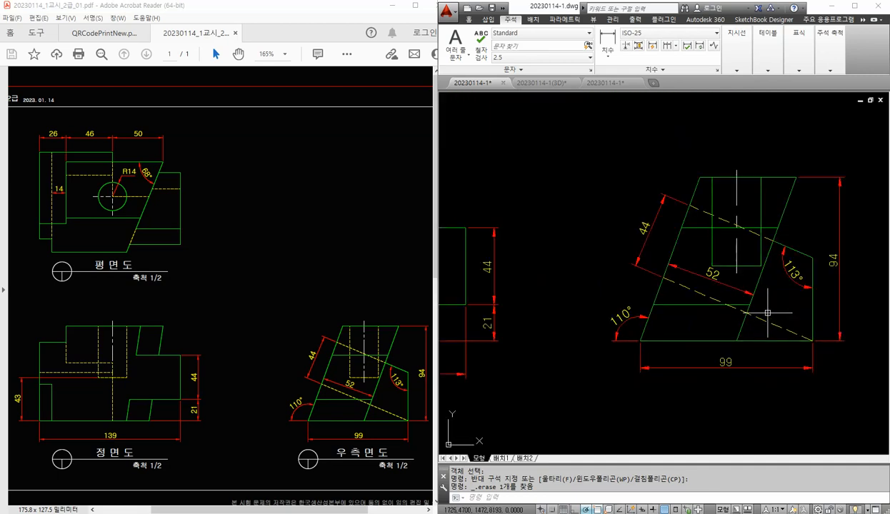
- Match the hole's two side lines and bottom line in the right side view to the properties of the upper hidden line
{"action": "middle_click_drag", "start_coordinate": [786, 303], "coordinate": [749, 312]}
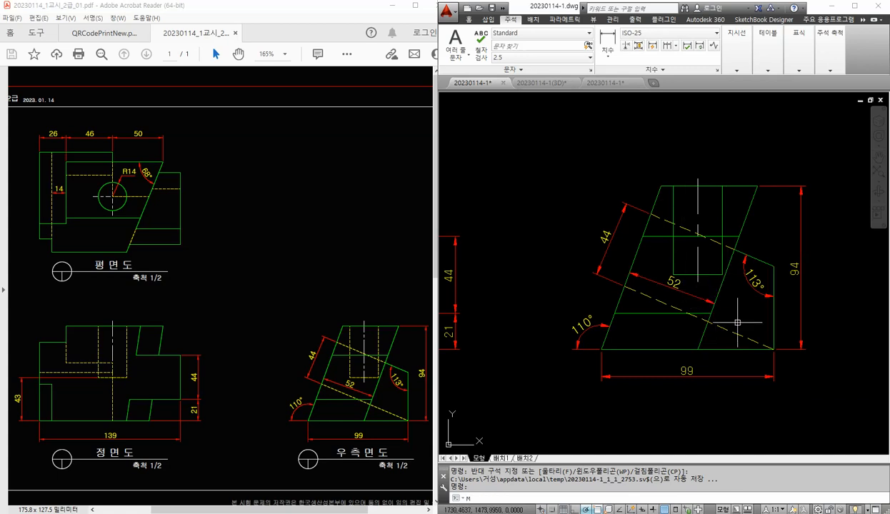
{"action": "key", "text": "Return"}
{"action": "left_click", "coordinate": [677, 229]}
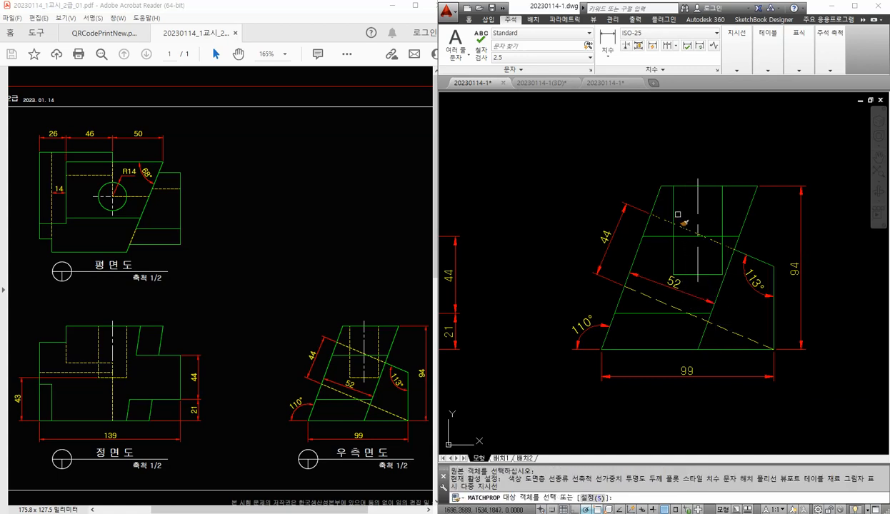
{"action": "left_click", "coordinate": [712, 273]}
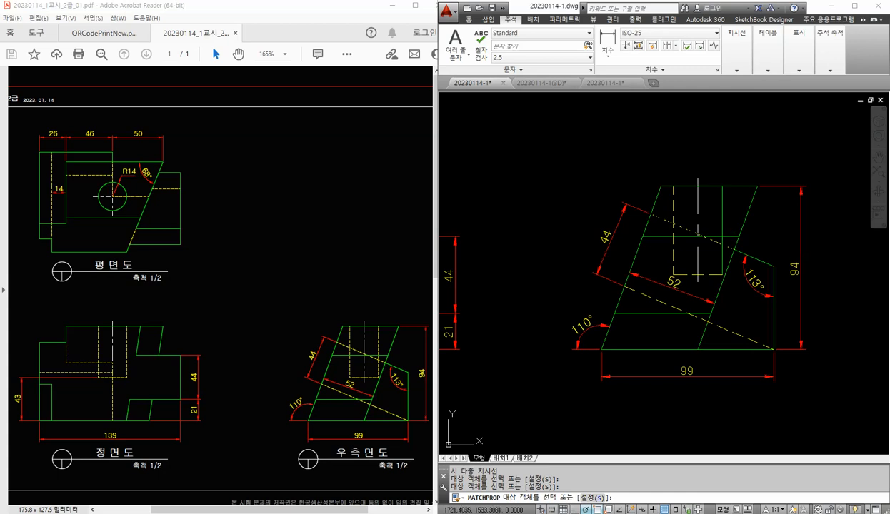
{"action": "left_click", "coordinate": [722, 211]}
{"action": "key", "text": "Escape"}
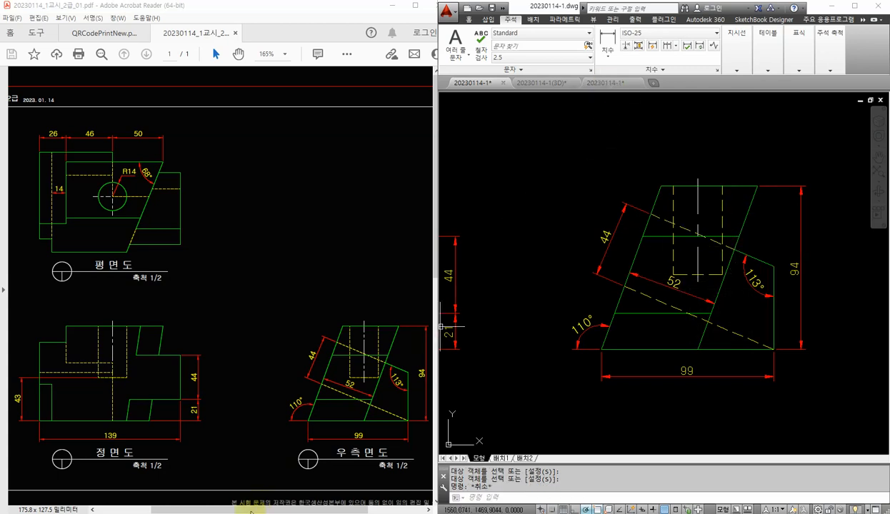
{"action": "left_click", "coordinate": [175, 477]}
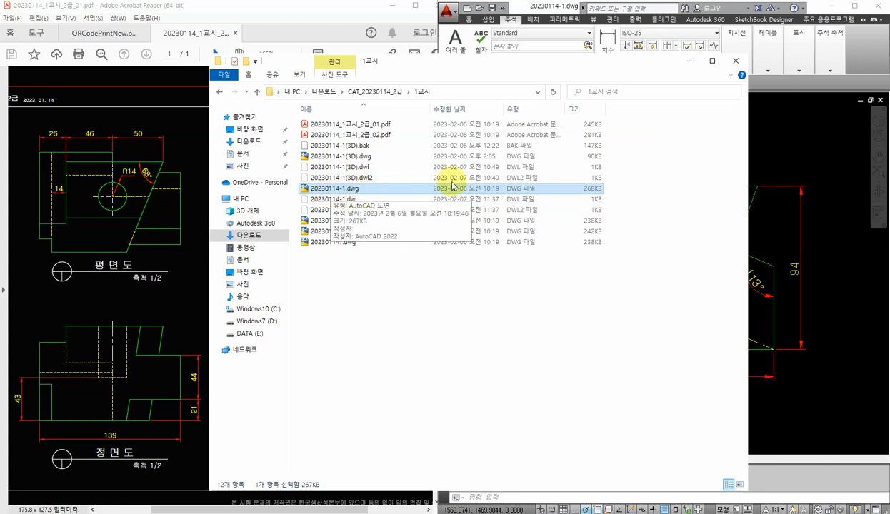
{"action": "left_click", "coordinate": [689, 61]}
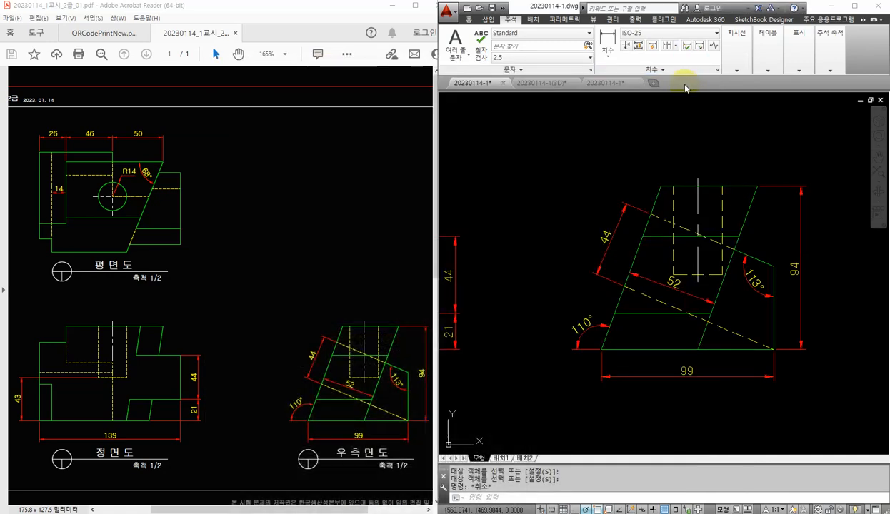
- Copy all three dimensioned views and the diagonal projection line from the other open 20230114-1 drawing to the clipboard
{"action": "left_click", "coordinate": [613, 83]}
{"action": "key", "text": "Escape"}
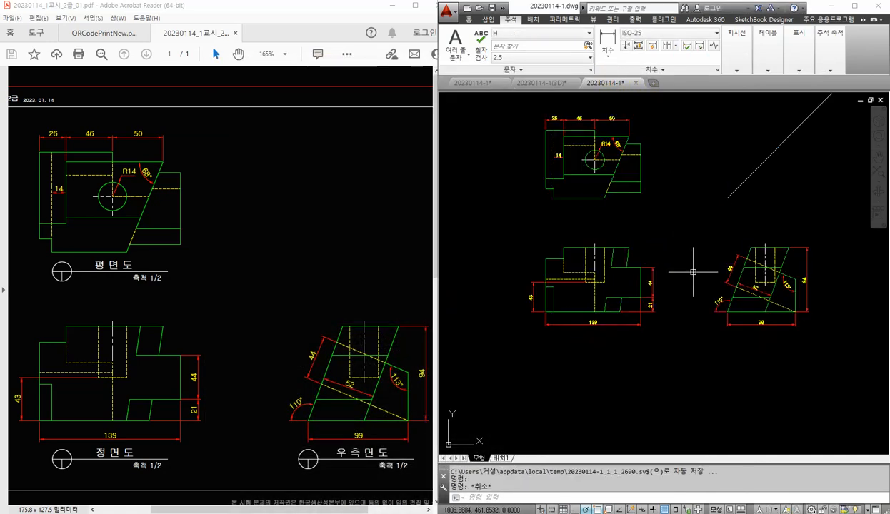
{"action": "left_click", "coordinate": [831, 358]}
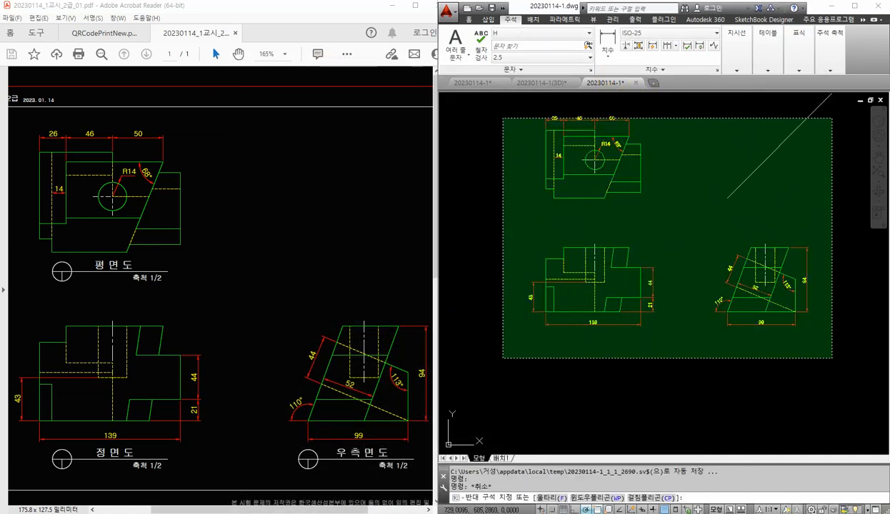
{"action": "left_click", "coordinate": [483, 109]}
{"action": "key", "text": "Escape"}
{"action": "left_click", "coordinate": [804, 175]}
{"action": "left_click", "coordinate": [747, 136]}
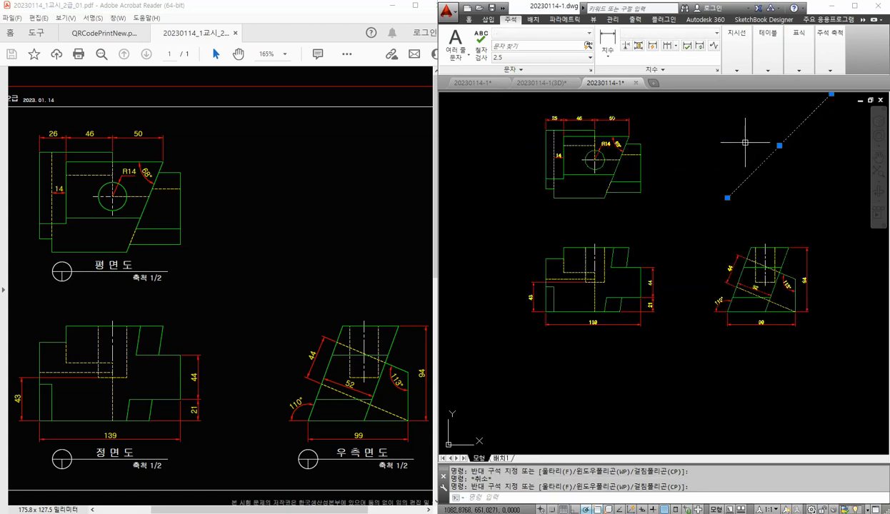
{"action": "left_click", "coordinate": [811, 360]}
{"action": "left_click", "coordinate": [468, 91]}
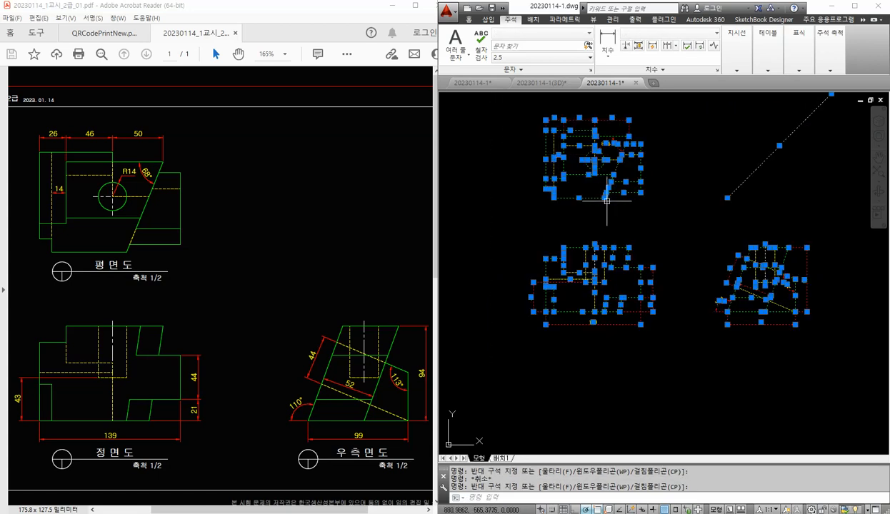
{"action": "key", "text": "ctrl+c"}
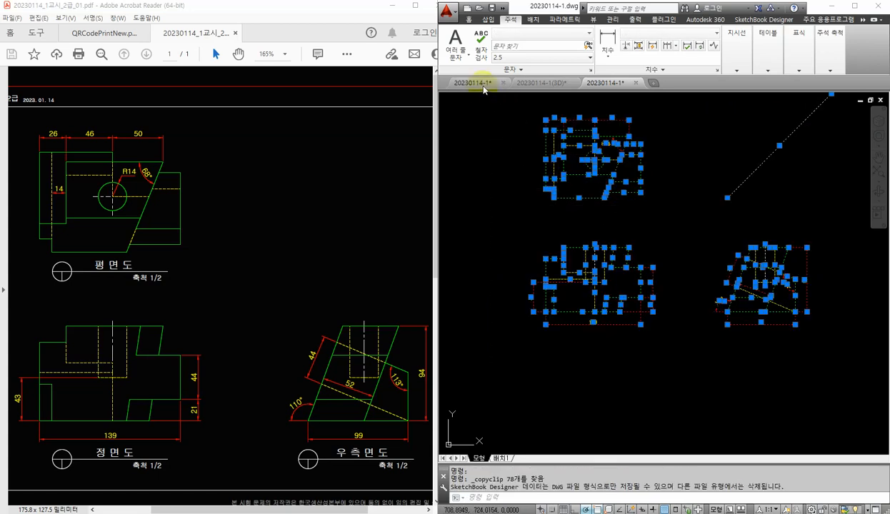
- Paste the copied views into the first 20230114-1 drawing, in the empty space beside the self-drawn views
{"action": "left_click", "coordinate": [479, 83]}
{"action": "scroll", "coordinate": [647, 175], "scroll_direction": "down", "scroll_amount": 3}
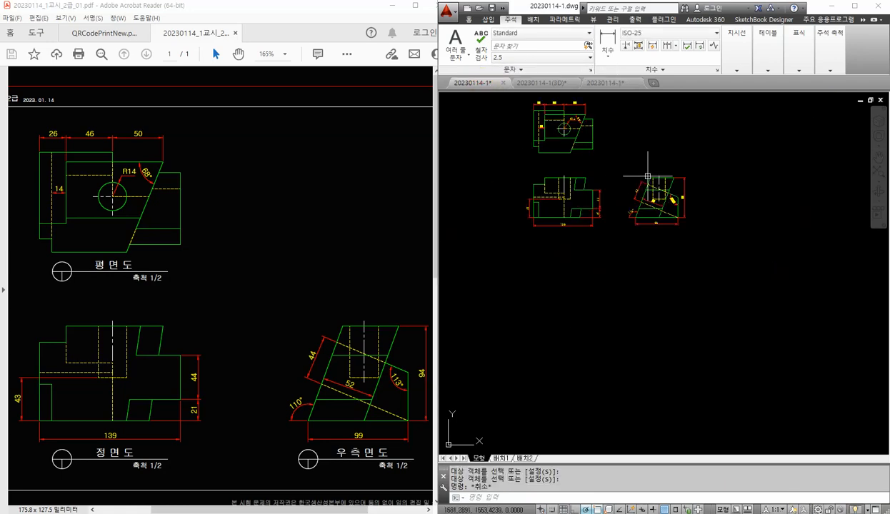
{"action": "middle_click_drag", "start_coordinate": [700, 152], "coordinate": [663, 245]}
{"action": "key", "text": "ctrl+v"}
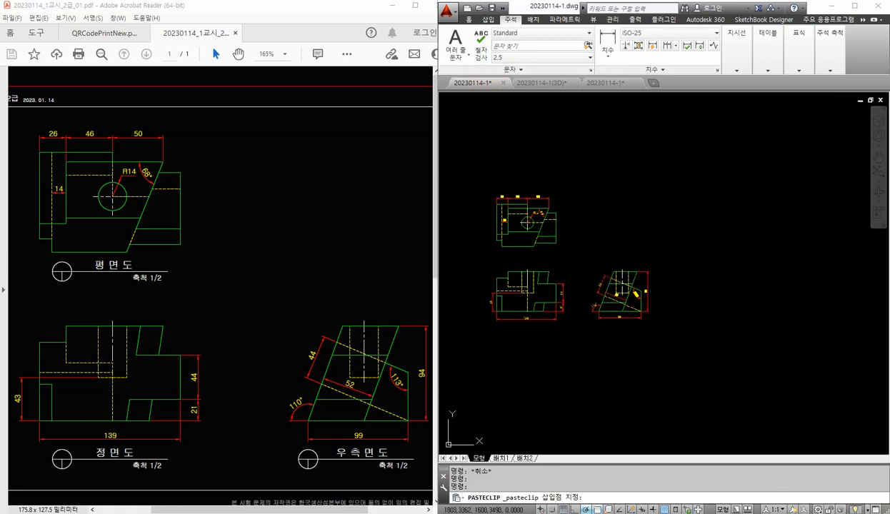
{"action": "left_click", "coordinate": [663, 250]}
{"action": "middle_click_drag", "start_coordinate": [742, 271], "coordinate": [669, 319]}
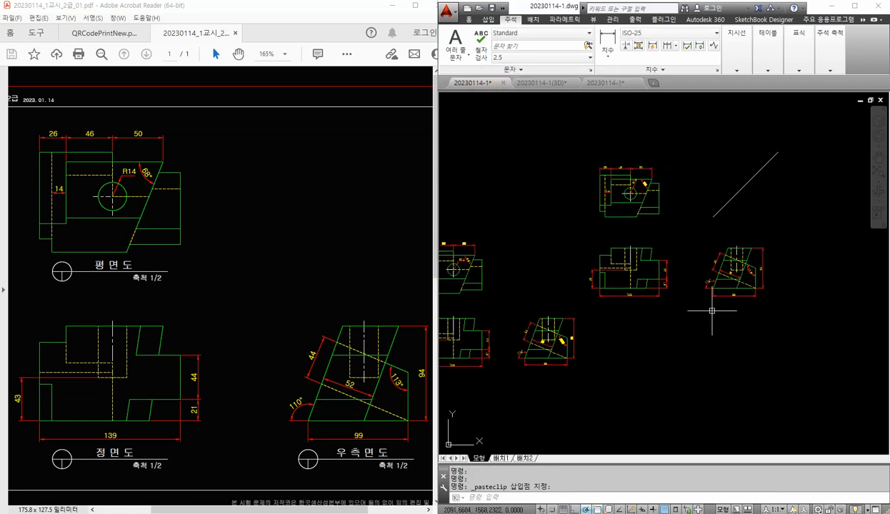
- Change the color of all the pasted views and the diagonal line to magenta (선홍색)
{"action": "left_click", "coordinate": [775, 317]}
{"action": "left_click", "coordinate": [547, 112]}
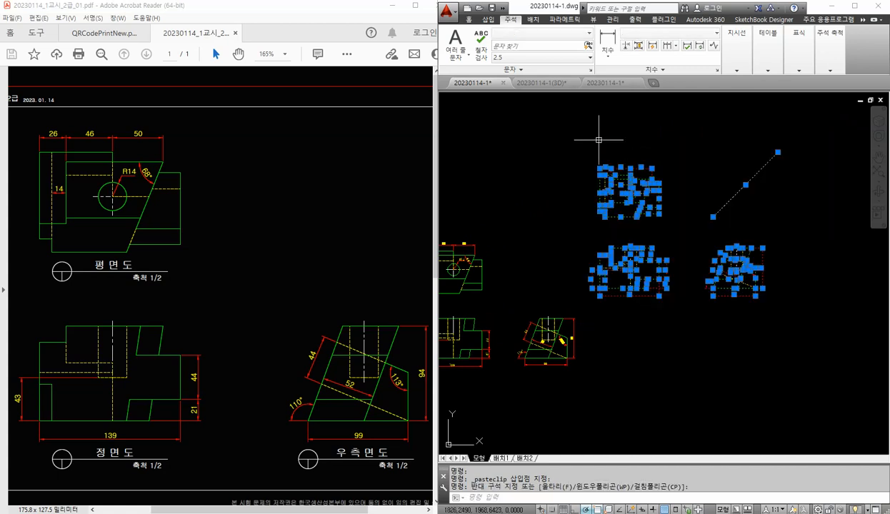
{"action": "left_click", "coordinate": [469, 19]}
{"action": "left_click", "coordinate": [717, 63]}
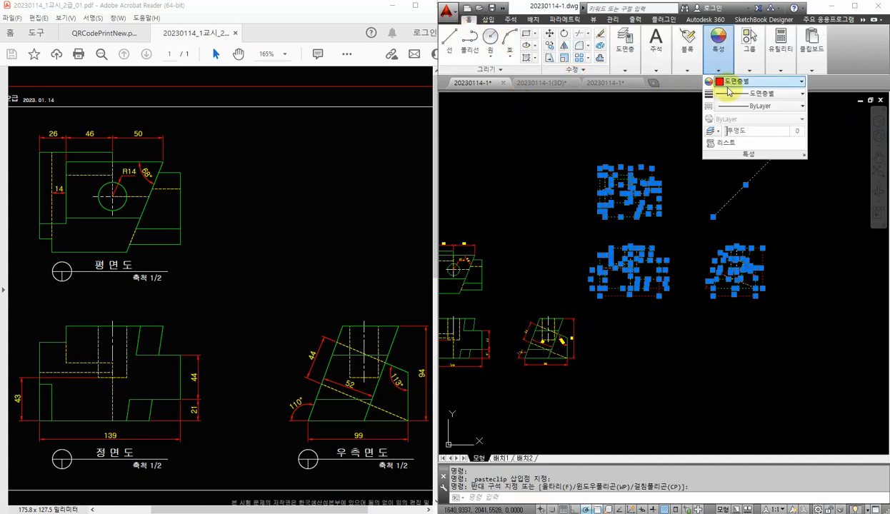
{"action": "left_click", "coordinate": [768, 84]}
{"action": "left_click", "coordinate": [765, 176]}
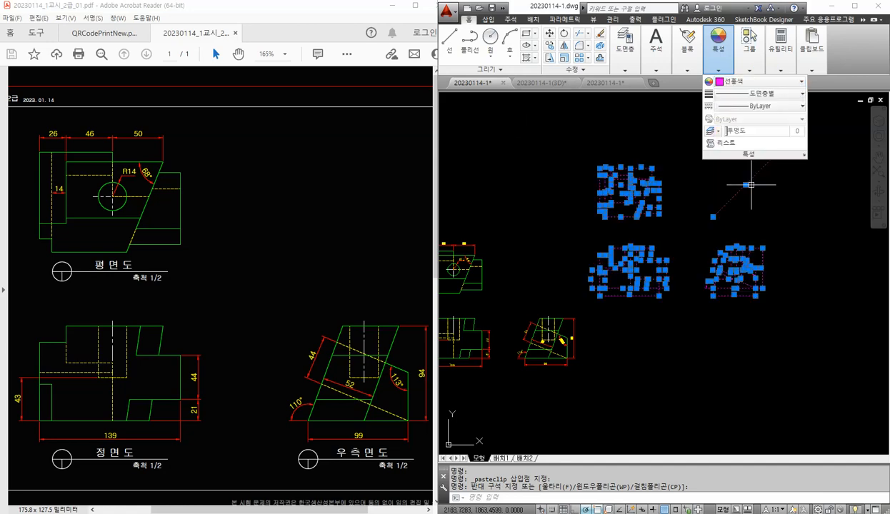
{"action": "key", "text": "Escape"}
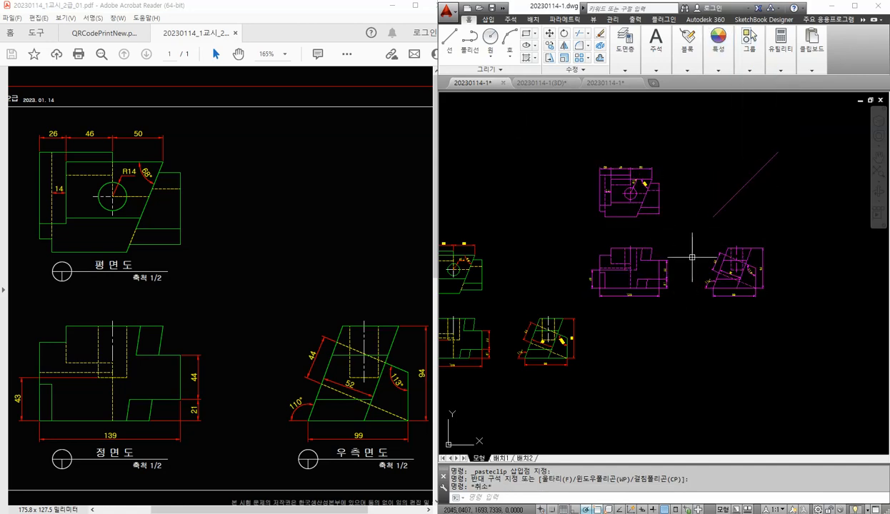
- Make the 외형선 layer current and turn off the dimension layer 치수
{"action": "scroll", "coordinate": [665, 263], "scroll_direction": "up", "scroll_amount": 2}
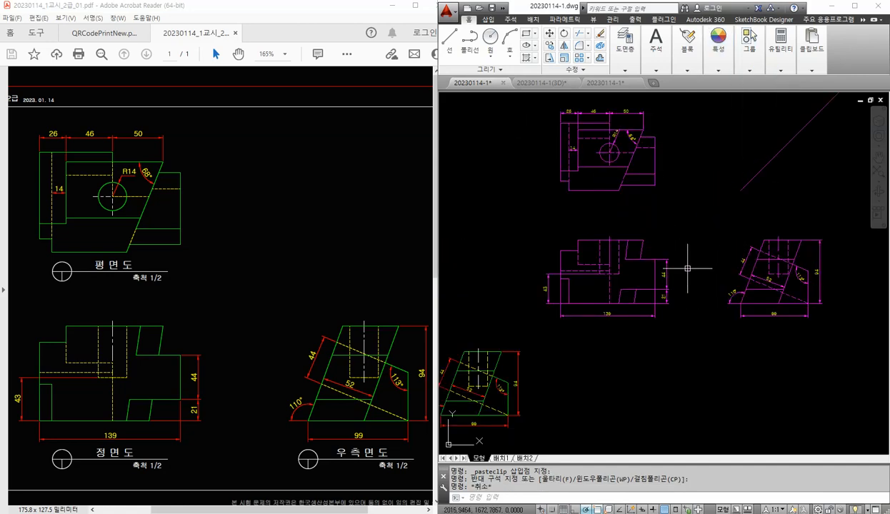
{"action": "type", "text": "la"}
{"action": "key", "text": "Return"}
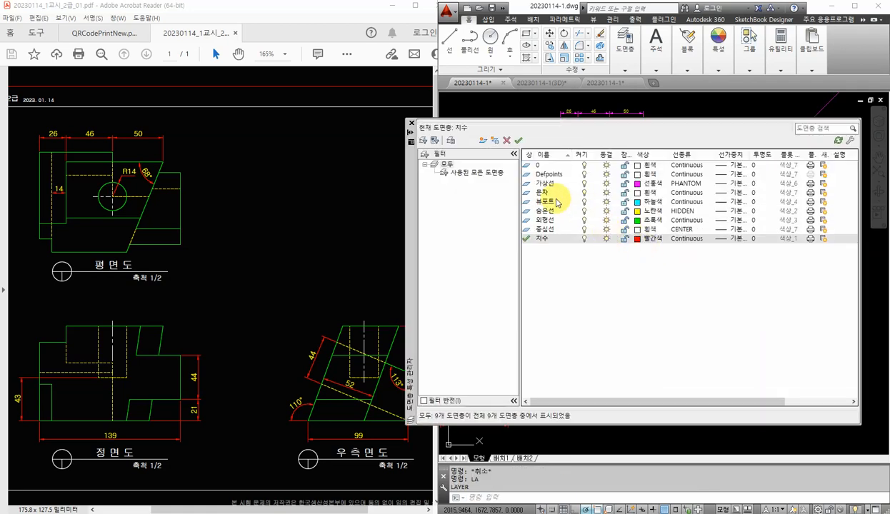
{"action": "left_click", "coordinate": [534, 220]}
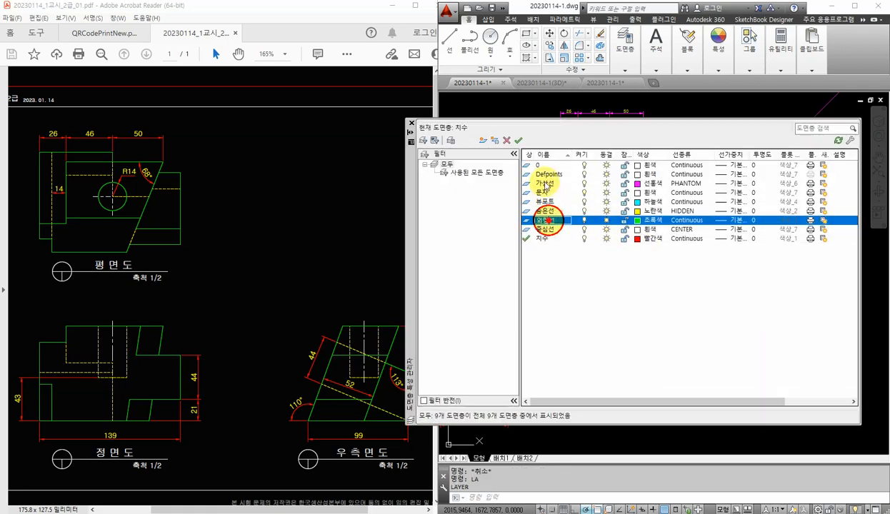
{"action": "left_click", "coordinate": [520, 140]}
{"action": "left_click", "coordinate": [583, 240]}
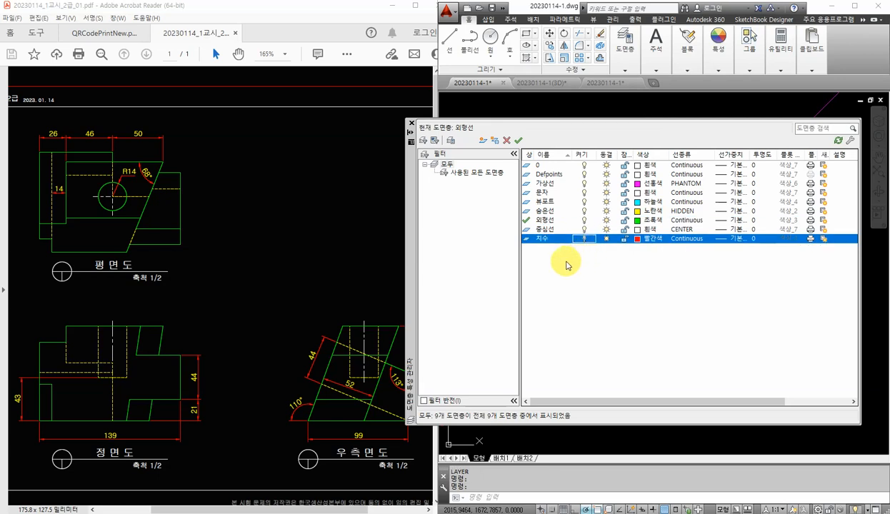
{"action": "left_click", "coordinate": [412, 124]}
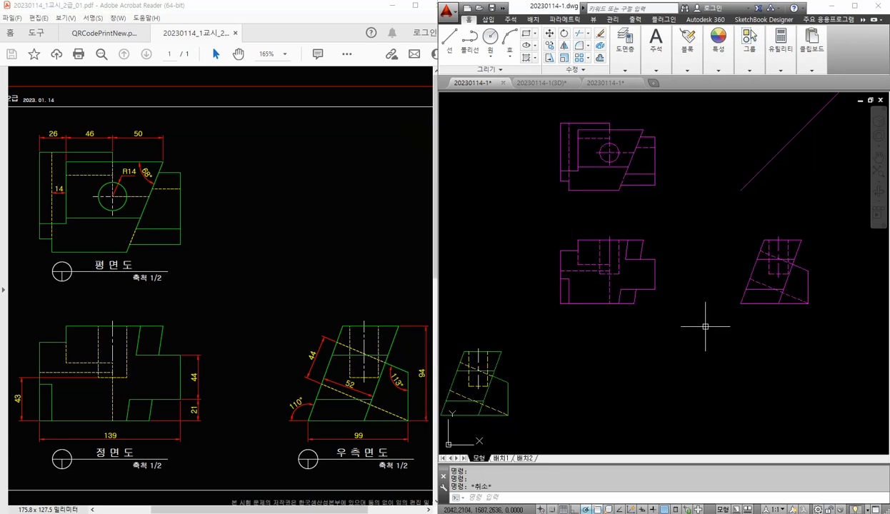
- Overlay the magenta front view on the self-drawn front view by its lower-left corner to compare them, and undo the move
{"action": "left_click", "coordinate": [670, 325]}
{"action": "left_click", "coordinate": [519, 207]}
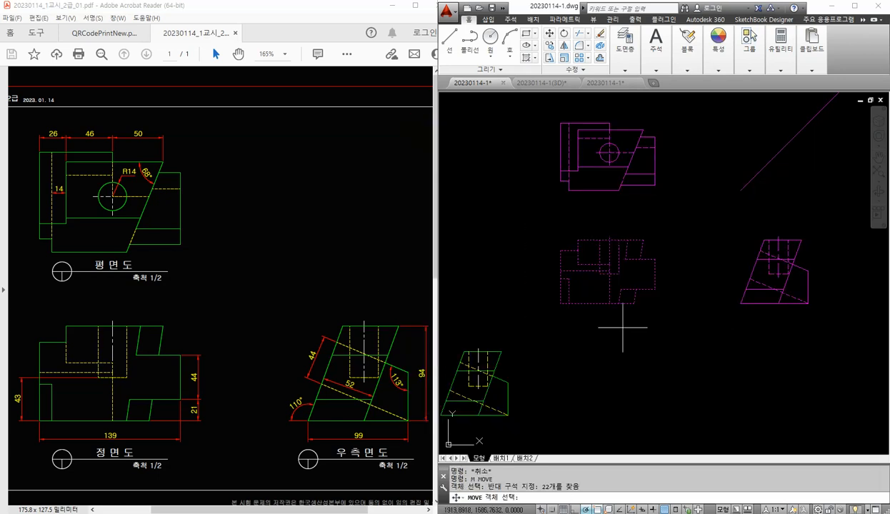
{"action": "key", "text": "Return"}
{"action": "left_click", "coordinate": [561, 304]}
{"action": "scroll", "coordinate": [561, 307], "scroll_direction": "down", "scroll_amount": 3}
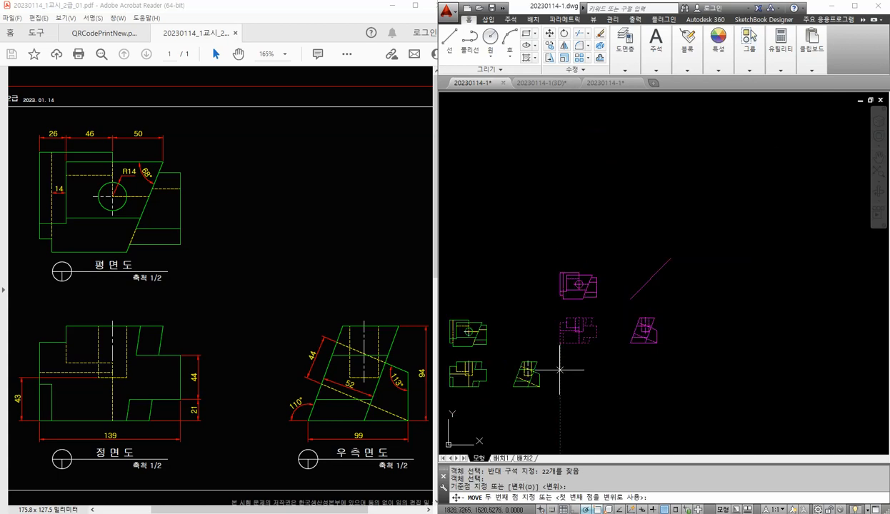
{"action": "scroll", "coordinate": [543, 343], "scroll_direction": "up", "scroll_amount": 8}
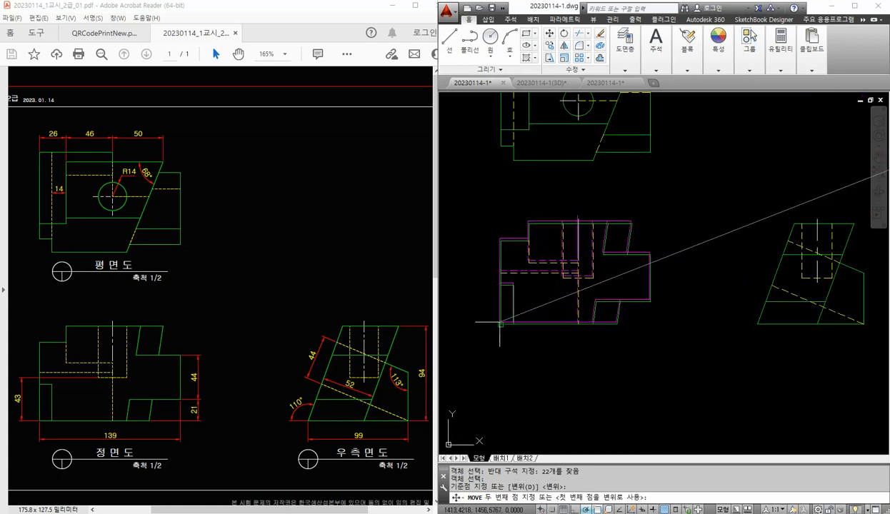
{"action": "left_click", "coordinate": [506, 318]}
{"action": "scroll", "coordinate": [570, 336], "scroll_direction": "up", "scroll_amount": 3}
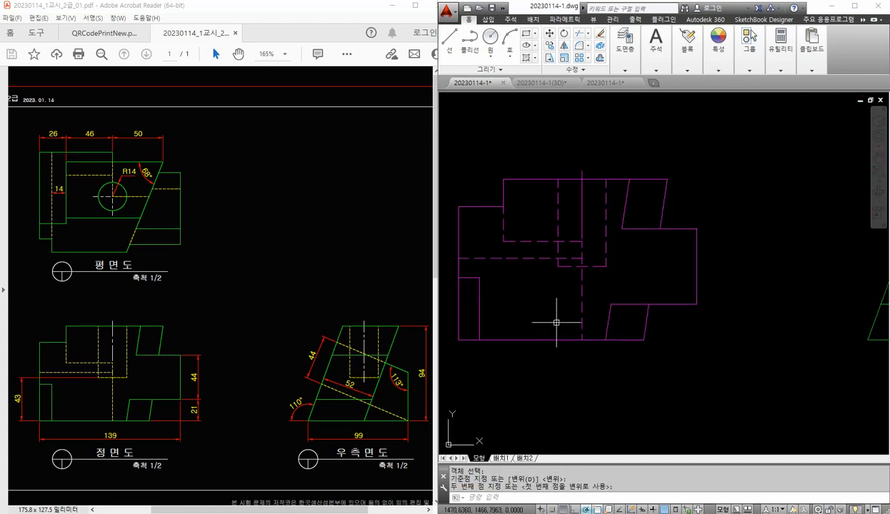
{"action": "scroll", "coordinate": [561, 316], "scroll_direction": "up", "scroll_amount": 2}
{"action": "key", "text": "ctrl+z"}
{"action": "key", "text": "ctrl+z"}
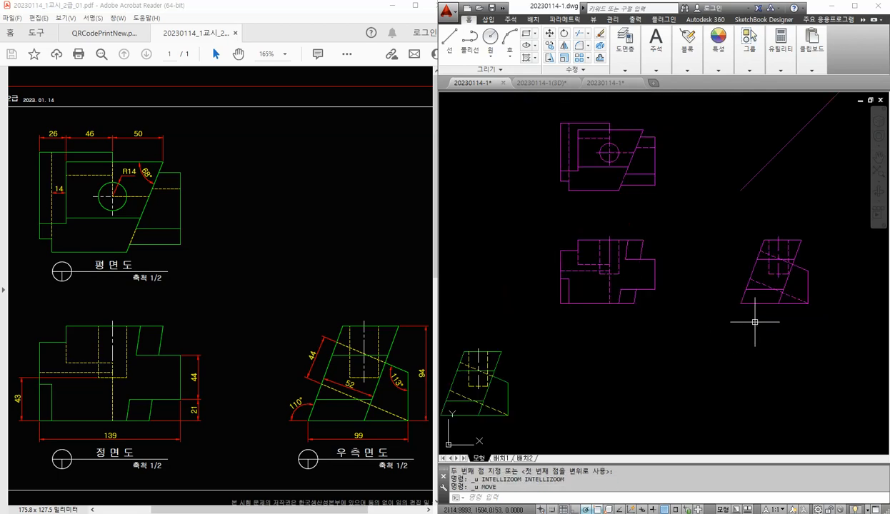
- Overlay the magenta right side view on the self-drawn one by its lower-left corner to compare them, and undo the move
{"action": "type", "text": "m"}
{"action": "key", "text": "Return"}
{"action": "left_click", "coordinate": [818, 337]}
{"action": "left_click", "coordinate": [695, 230]}
{"action": "key", "text": "Return"}
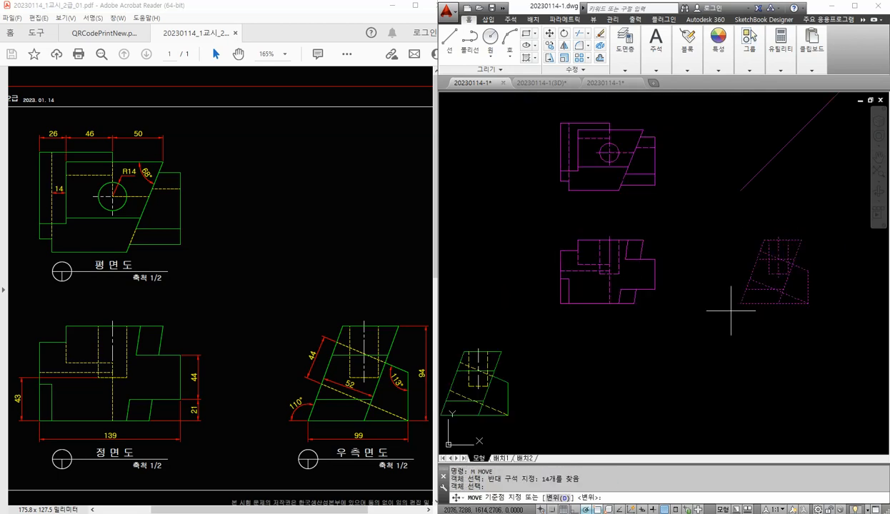
{"action": "left_click", "coordinate": [739, 301]}
{"action": "scroll", "coordinate": [543, 329], "scroll_direction": "up", "scroll_amount": 4}
{"action": "scroll", "coordinate": [546, 326], "scroll_direction": "down", "scroll_amount": 2}
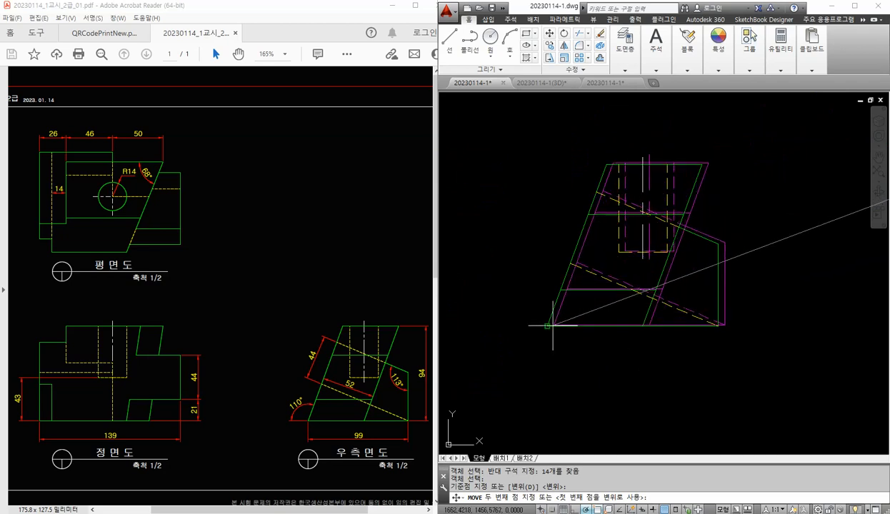
{"action": "left_click", "coordinate": [547, 326]}
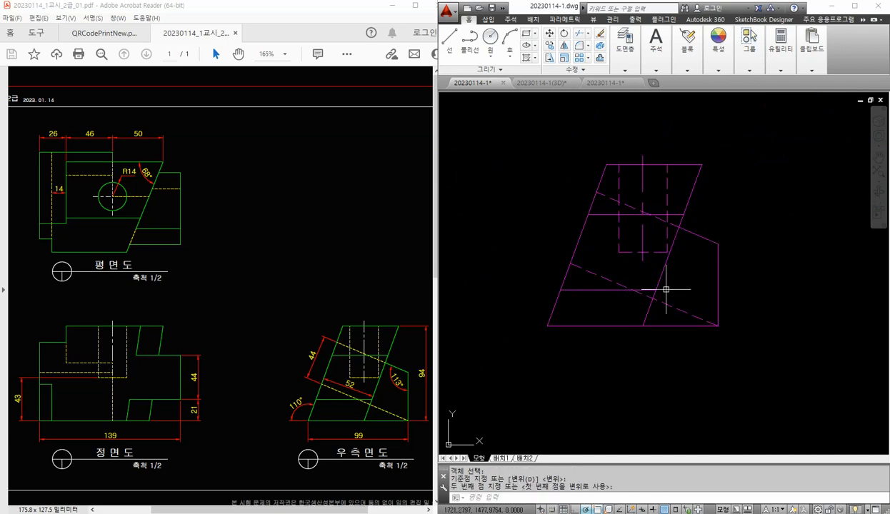
{"action": "key", "text": "ctrl+z"}
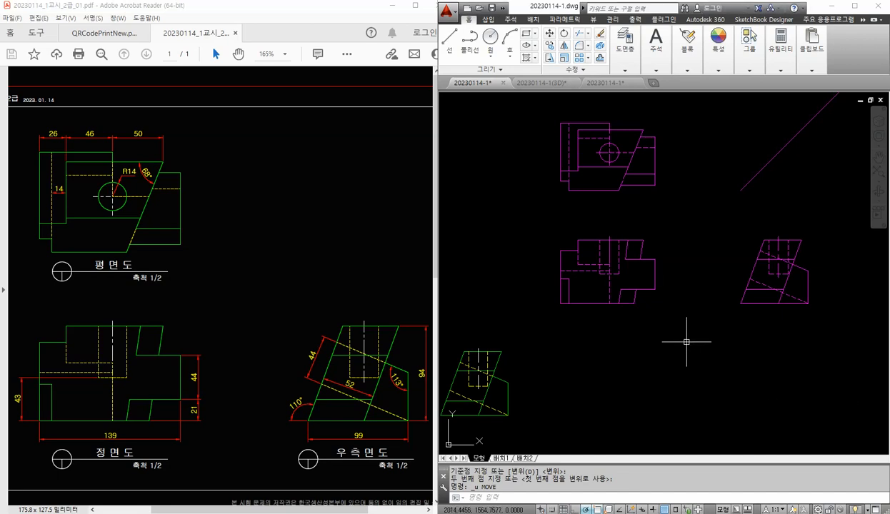
- Overlay the magenta top view on the self-drawn top view by its upper-left corner to compare them, and undo the move
{"action": "middle_click_drag", "start_coordinate": [667, 338], "coordinate": [736, 366]}
{"action": "type", "text": "M"}
{"action": "key", "text": "Return"}
{"action": "left_click", "coordinate": [728, 242]}
{"action": "left_click", "coordinate": [624, 163]}
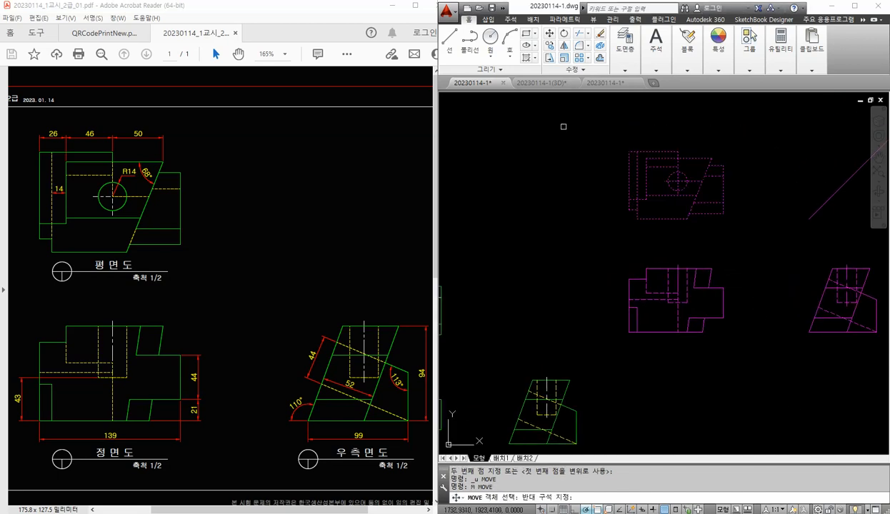
{"action": "key", "text": "Return"}
{"action": "left_click", "coordinate": [629, 152]}
{"action": "scroll", "coordinate": [615, 229], "scroll_direction": "down", "scroll_amount": 2}
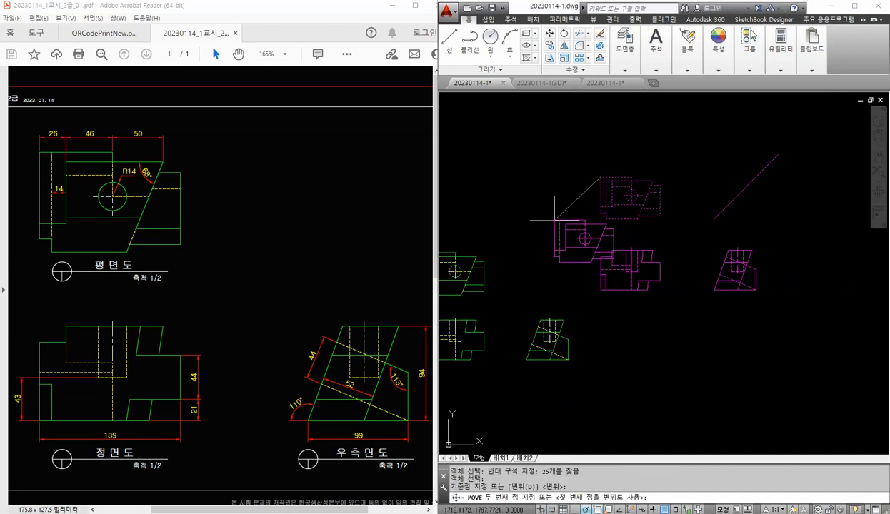
{"action": "scroll", "coordinate": [472, 238], "scroll_direction": "up", "scroll_amount": 4}
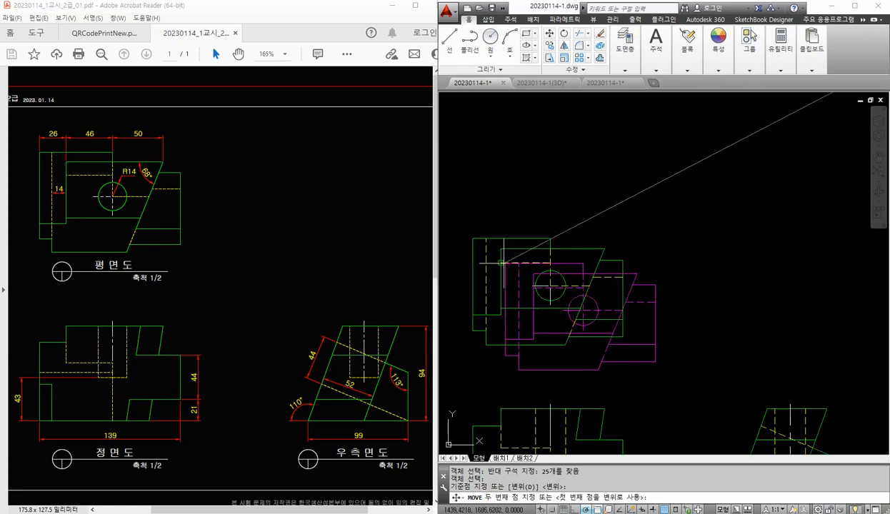
{"action": "left_click", "coordinate": [472, 238]}
{"action": "scroll", "coordinate": [493, 230], "scroll_direction": "up", "scroll_amount": 2}
{"action": "scroll", "coordinate": [582, 338], "scroll_direction": "up", "scroll_amount": 1}
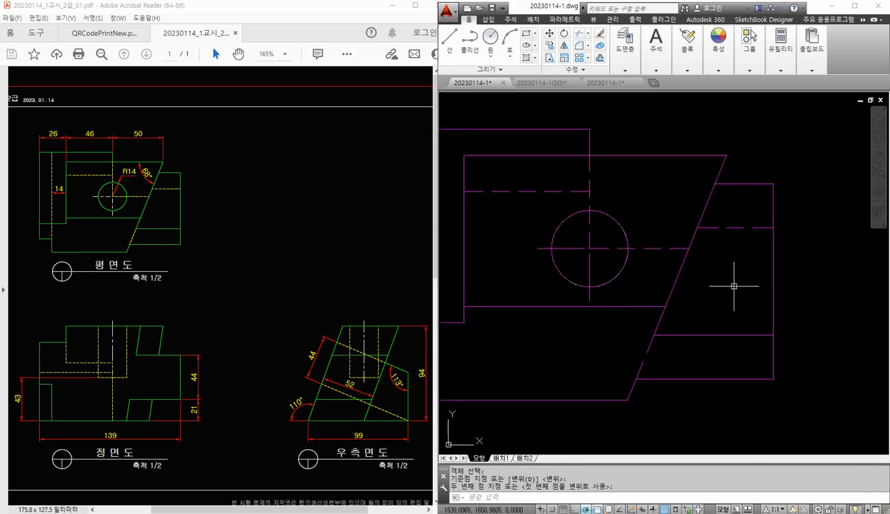
{"action": "key", "text": "ctrl+z"}
{"action": "key", "text": "ctrl+z"}
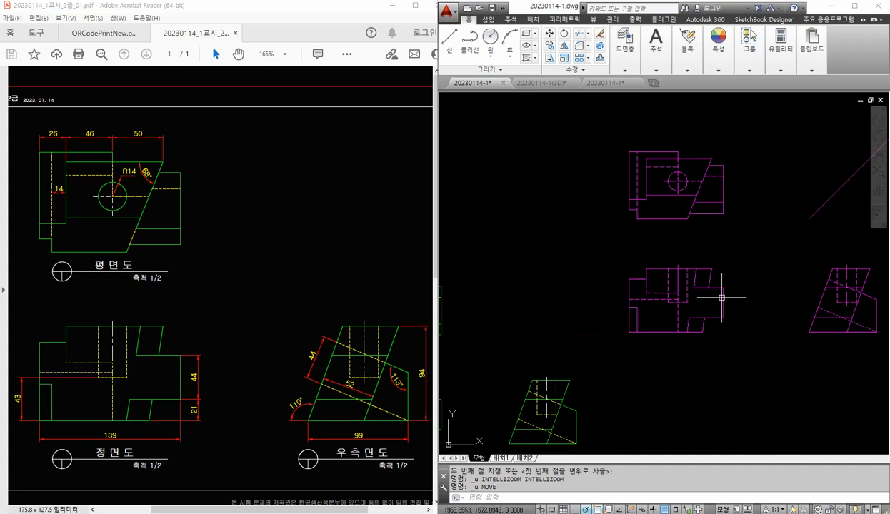
- Turn the dimension layer 치수 back on in the layer settings
{"action": "scroll", "coordinate": [725, 299], "scroll_direction": "down", "scroll_amount": 3}
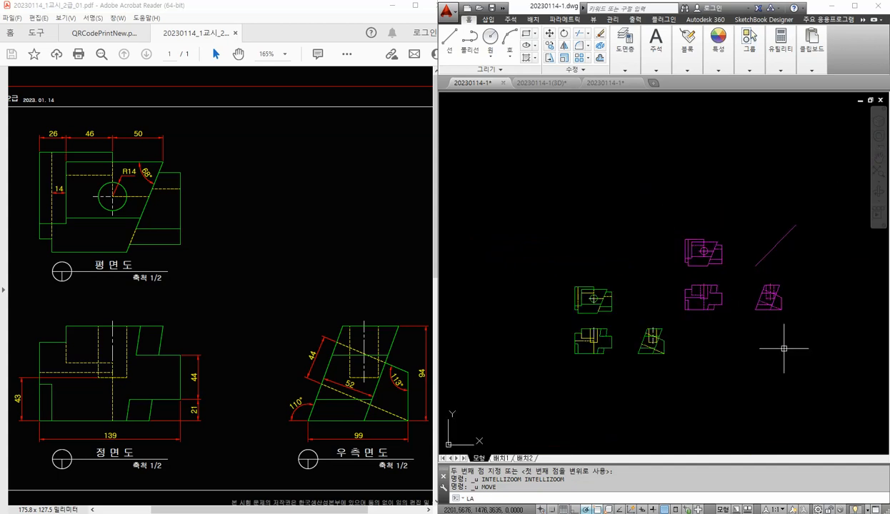
{"action": "key", "text": "Return"}
{"action": "left_click", "coordinate": [585, 242]}
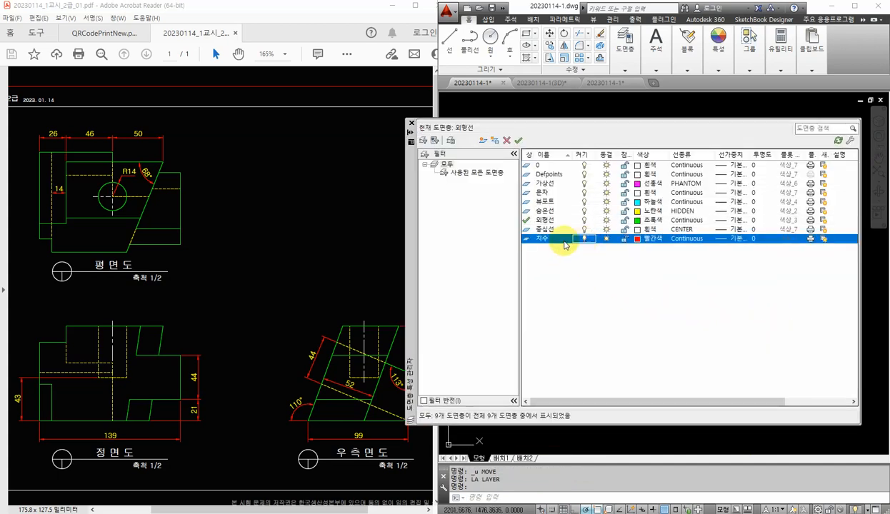
- Close the layer settings and erase the magenta reference views from the drawing
{"action": "left_click", "coordinate": [411, 127]}
{"action": "left_click", "coordinate": [792, 322]}
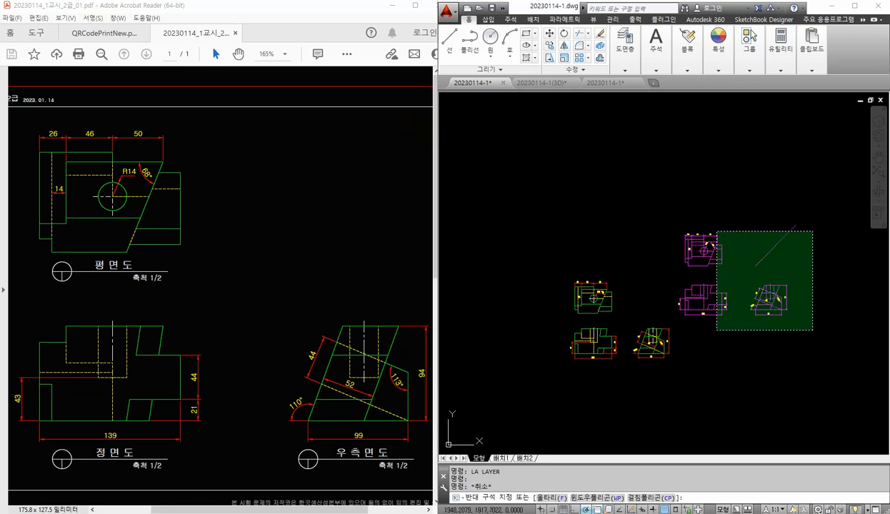
{"action": "left_click", "coordinate": [661, 193]}
{"action": "key", "text": "Delete"}
{"action": "scroll", "coordinate": [621, 365], "scroll_direction": "up", "scroll_amount": 4}
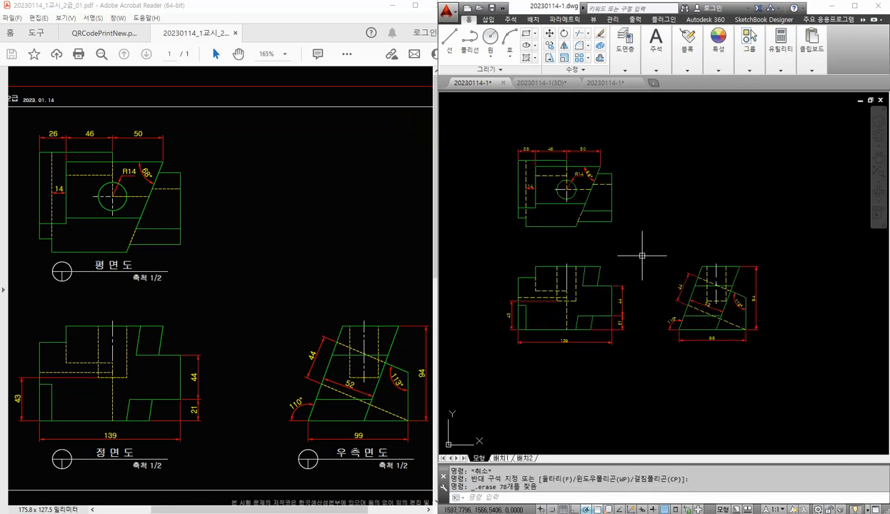
{"action": "middle_click_drag", "start_coordinate": [642, 255], "coordinate": [667, 266]}
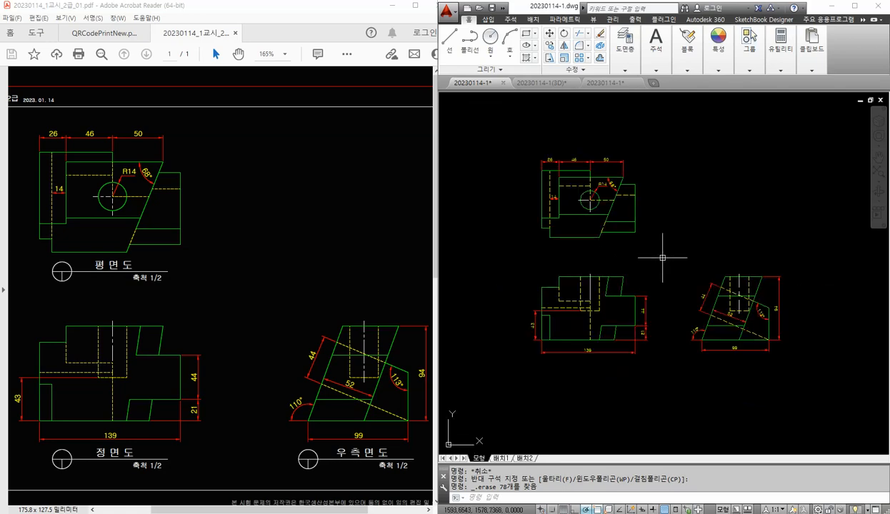
- Run OVERKILL on all three dimensioned views with the default comparison settings to remove duplicate objects
{"action": "key", "text": "Return"}
{"action": "left_click", "coordinate": [497, 143]}
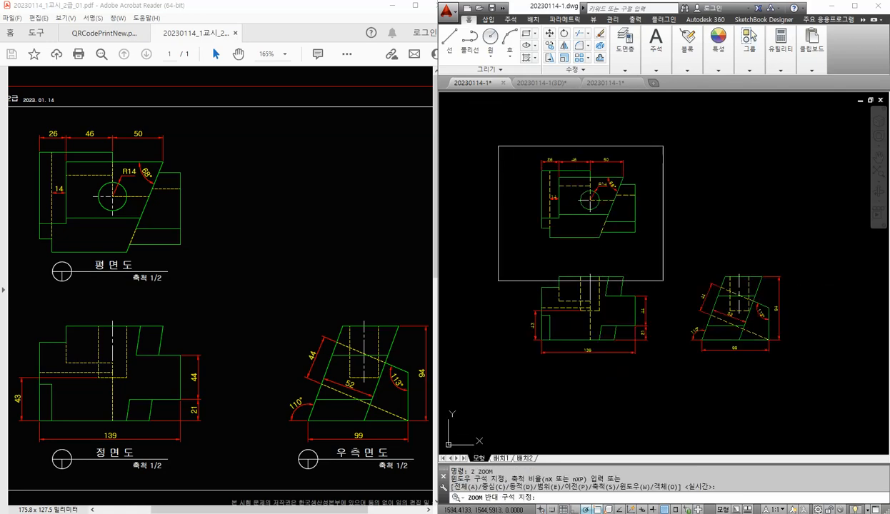
{"action": "left_click", "coordinate": [825, 376]}
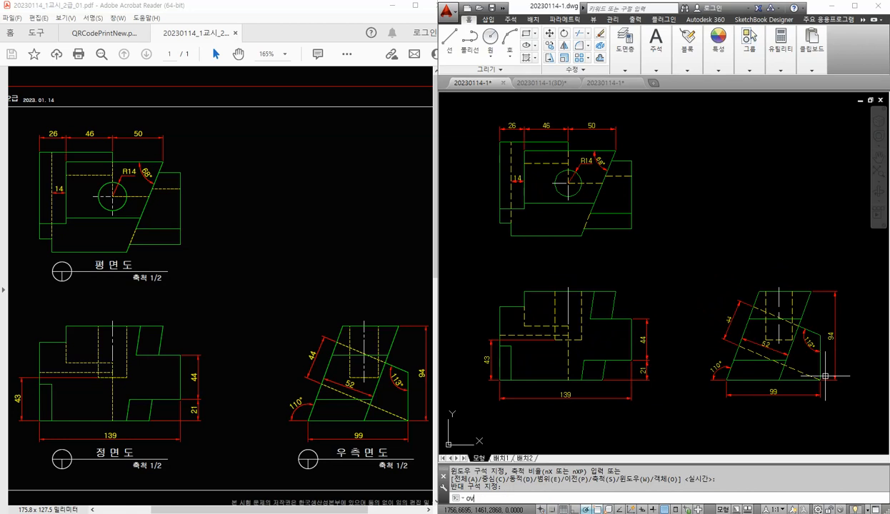
{"action": "key", "text": "Return"}
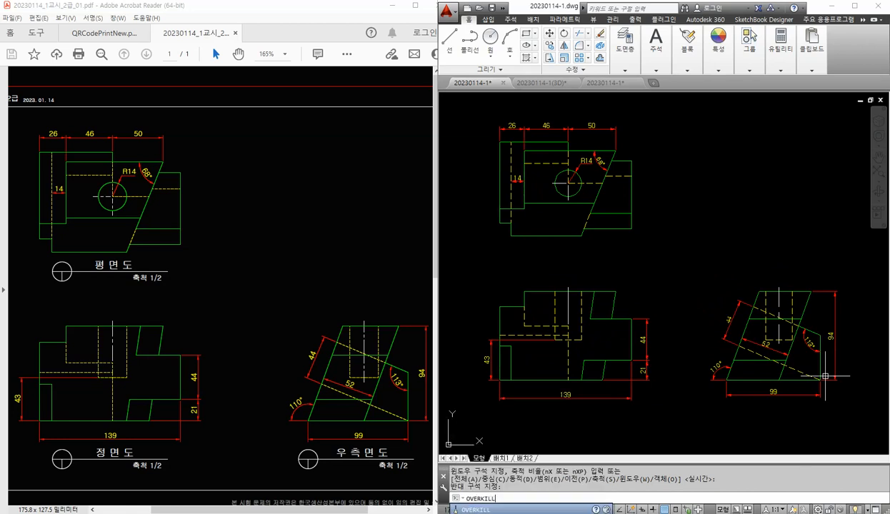
{"action": "left_click", "coordinate": [847, 427]}
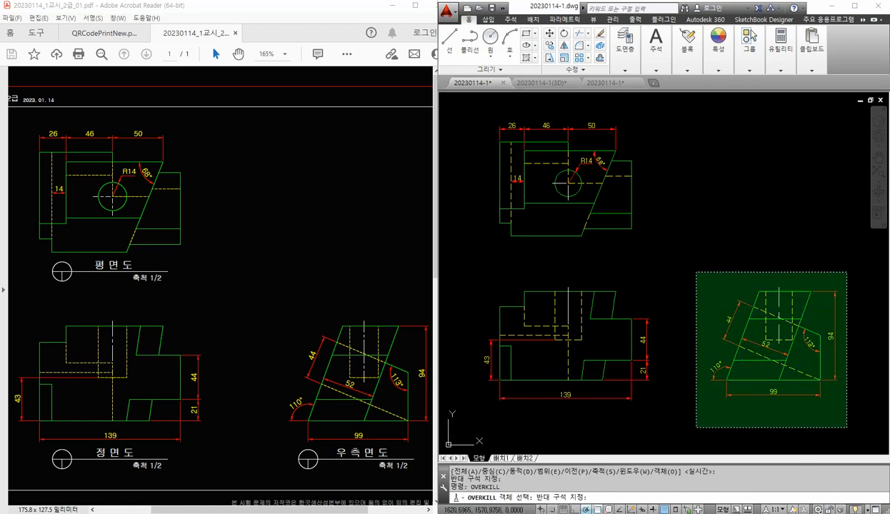
{"action": "left_click", "coordinate": [477, 112]}
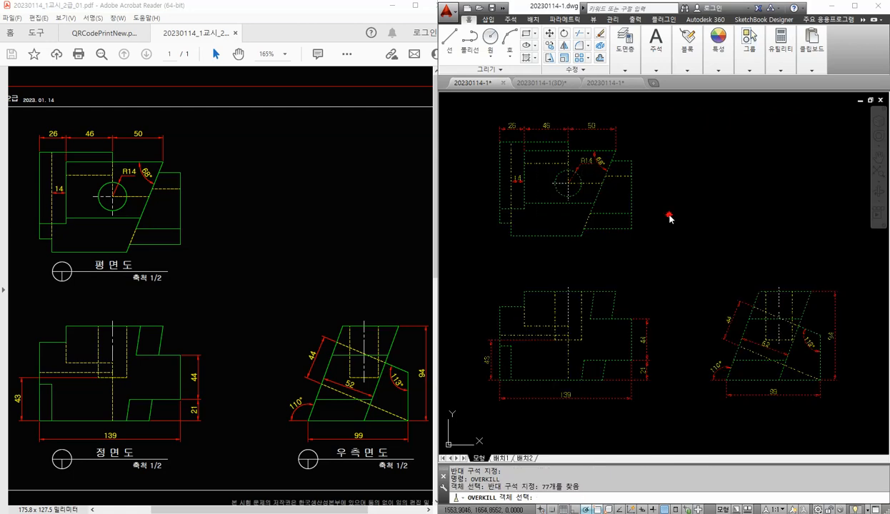
{"action": "right_click", "coordinate": [668, 217]}
{"action": "left_click_drag", "start_coordinate": [719, 153], "coordinate": [703, 134]}
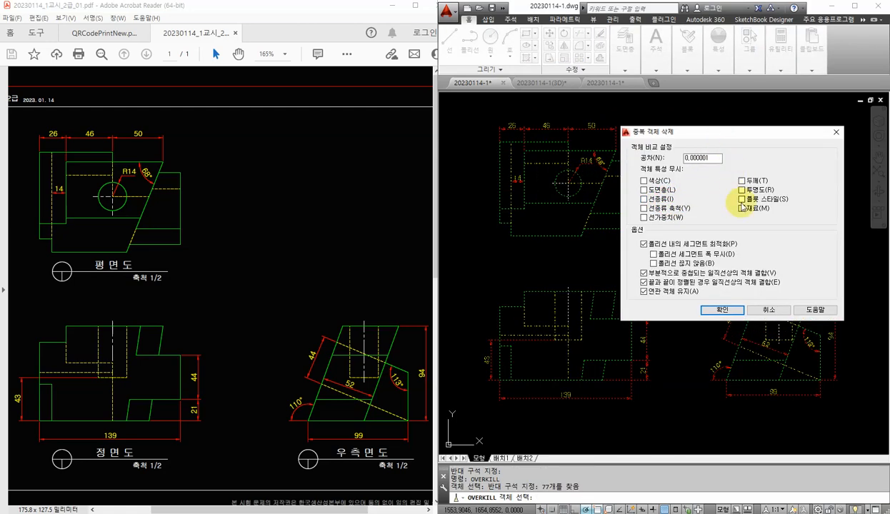
{"action": "left_click", "coordinate": [724, 309]}
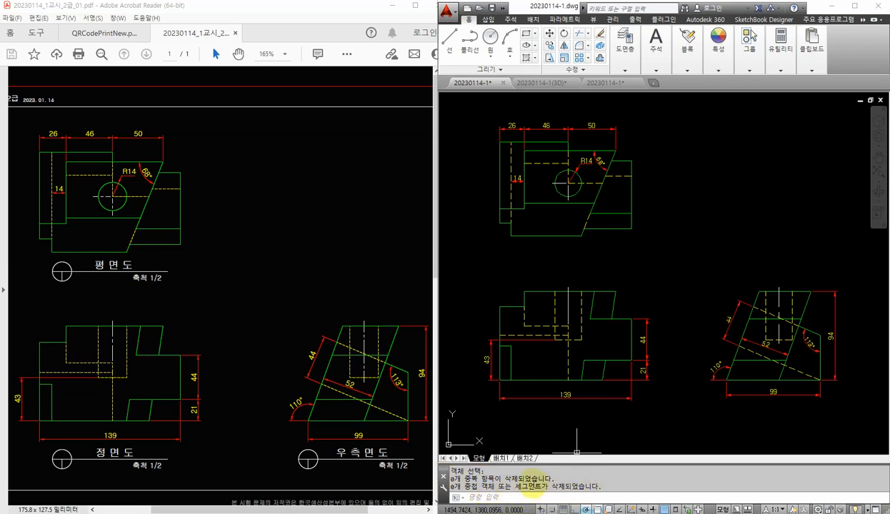
- View the 배치1 layout and return to model space
{"action": "left_click", "coordinate": [773, 244]}
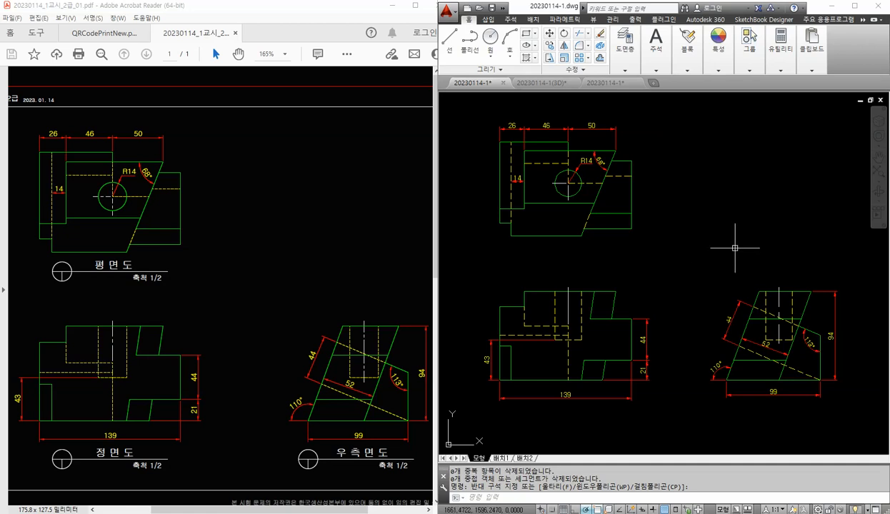
{"action": "middle_click_drag", "start_coordinate": [761, 237], "coordinate": [757, 241]}
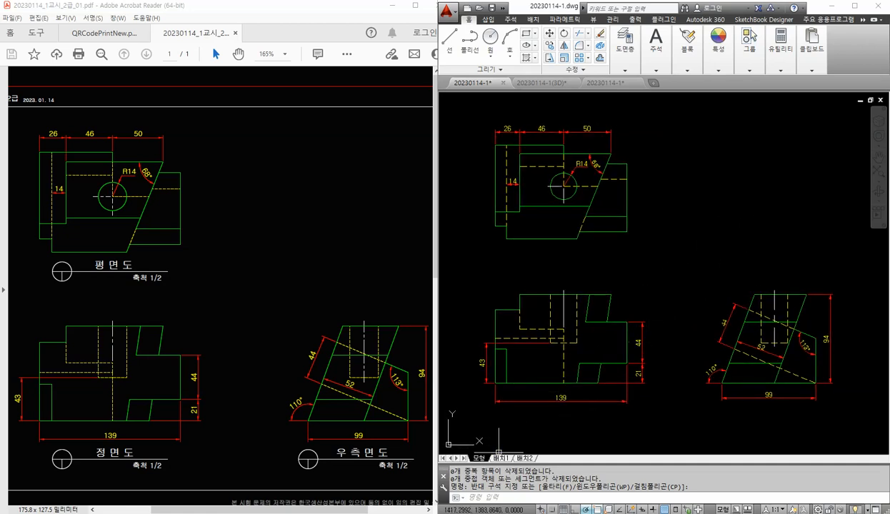
{"action": "left_click", "coordinate": [500, 458]}
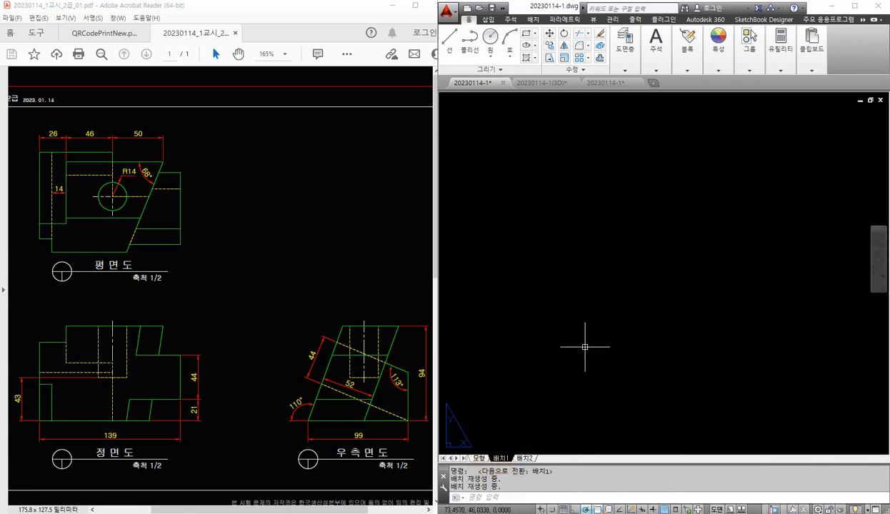
{"action": "mouse_move", "coordinate": [478, 460]}
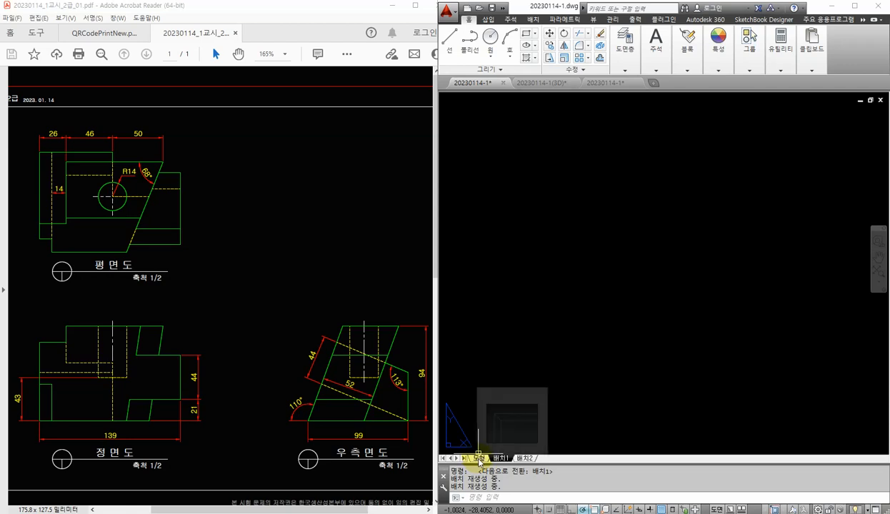
{"action": "left_click", "coordinate": [744, 340]}
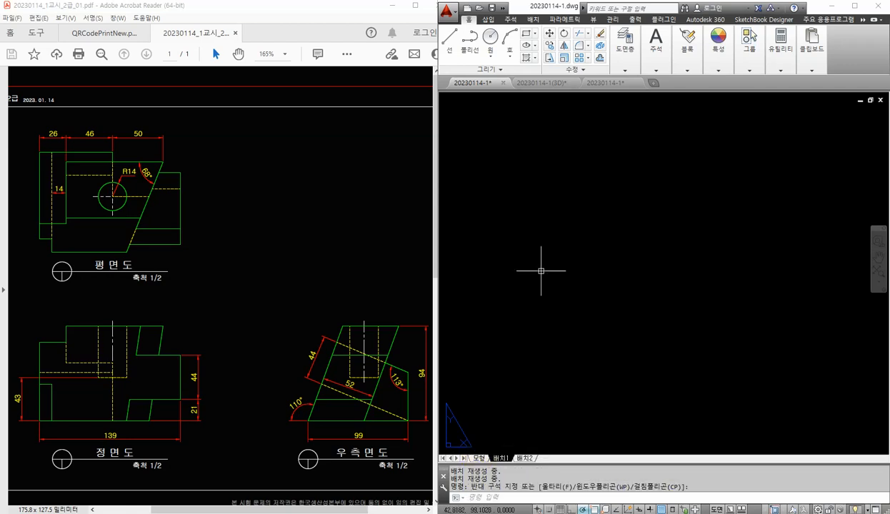
{"action": "mouse_move", "coordinate": [482, 461]}
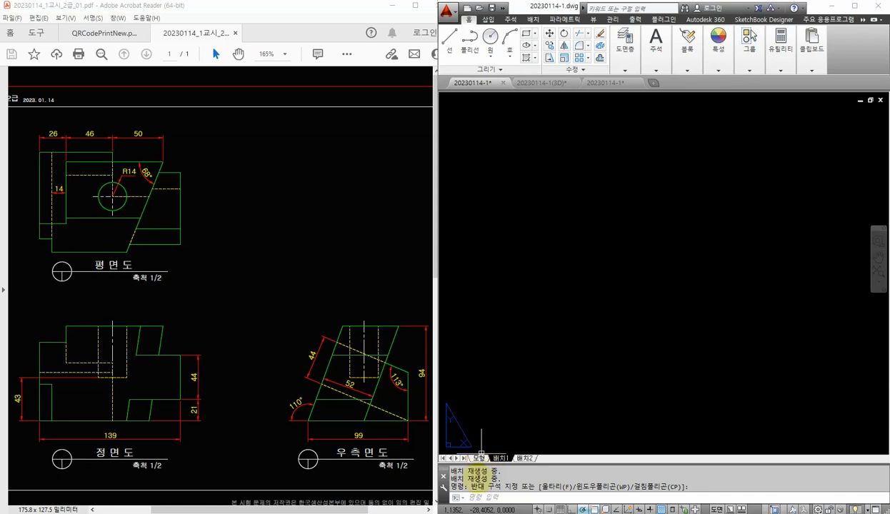
{"action": "left_click", "coordinate": [482, 459]}
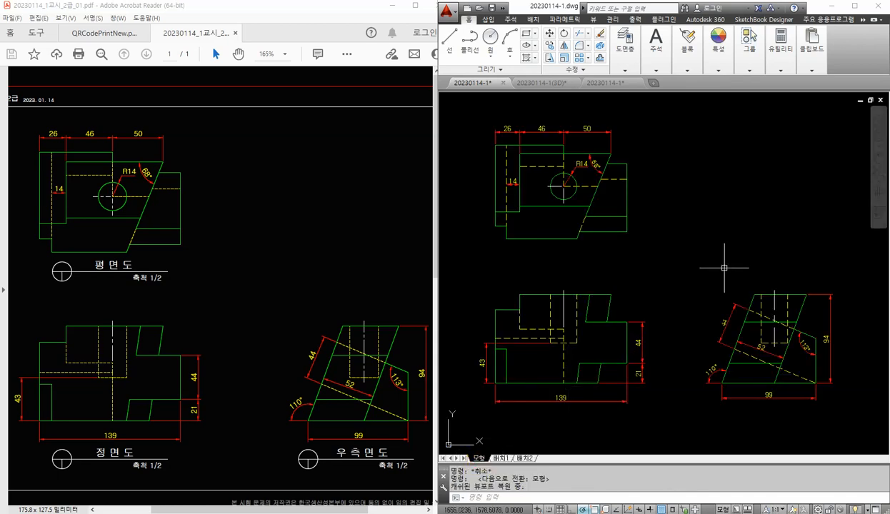
{"action": "mouse_move", "coordinate": [576, 333]}
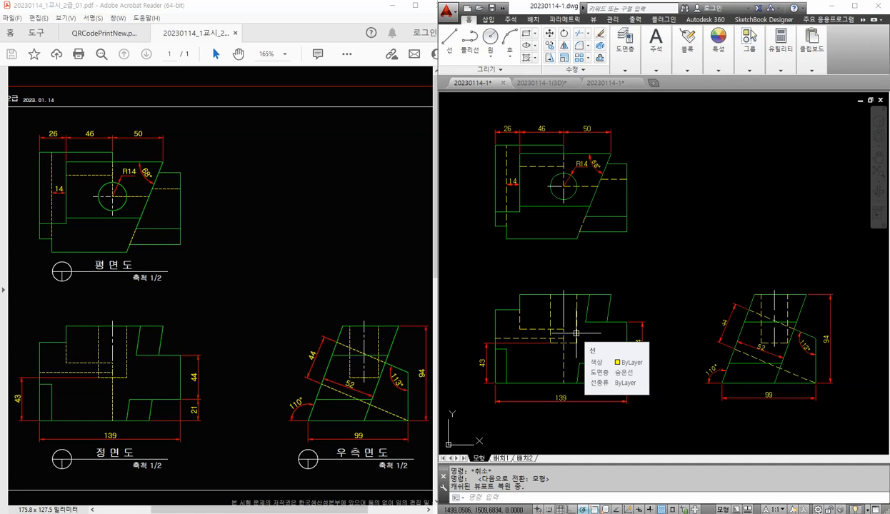
{"action": "middle_click_drag", "start_coordinate": [715, 230], "coordinate": [719, 222]}
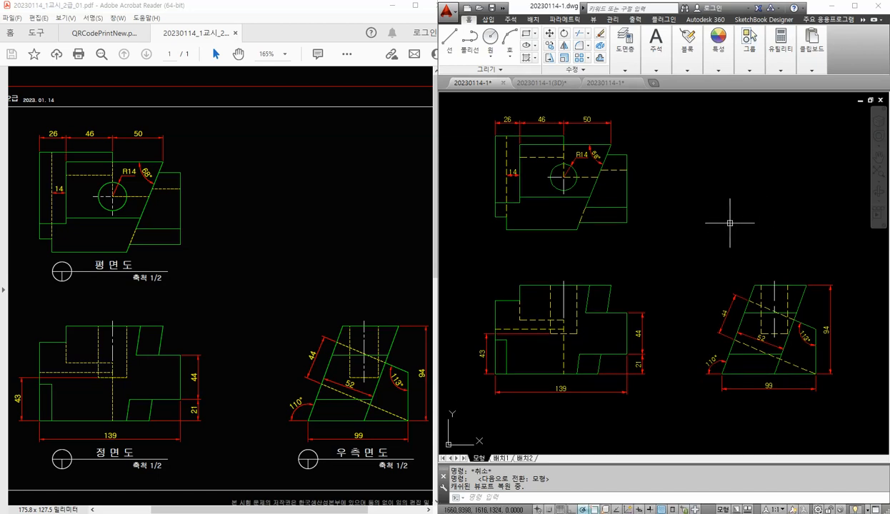
{"action": "middle_click_drag", "start_coordinate": [737, 221], "coordinate": [732, 239]}
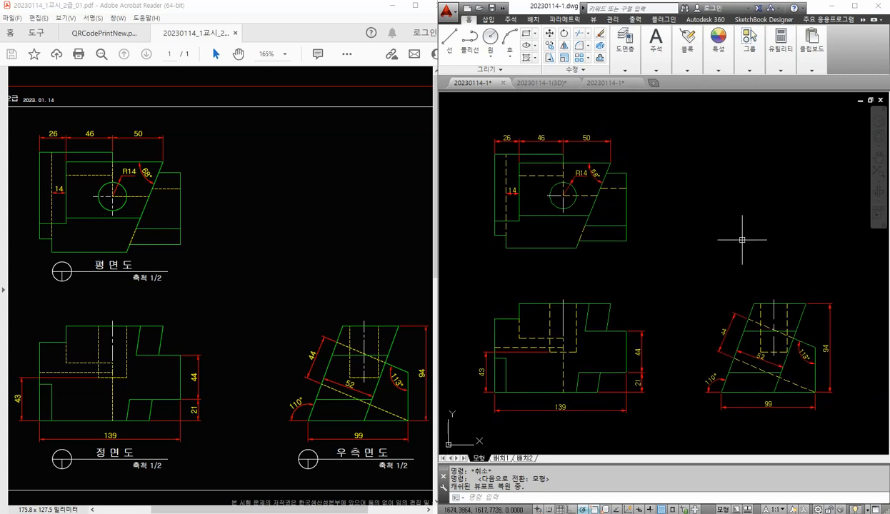